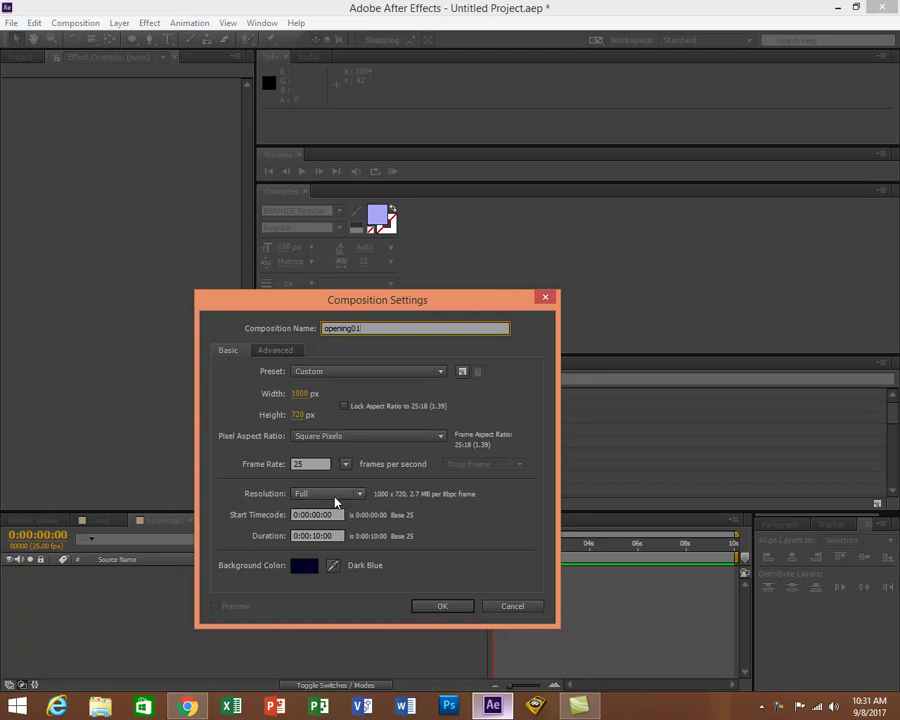
Create the opening01 composition with the HDV/HDTV 720 29.97 preset, keeping the dark blue 030423 background color.
{"action": "left_click", "coordinate": [316, 570]}
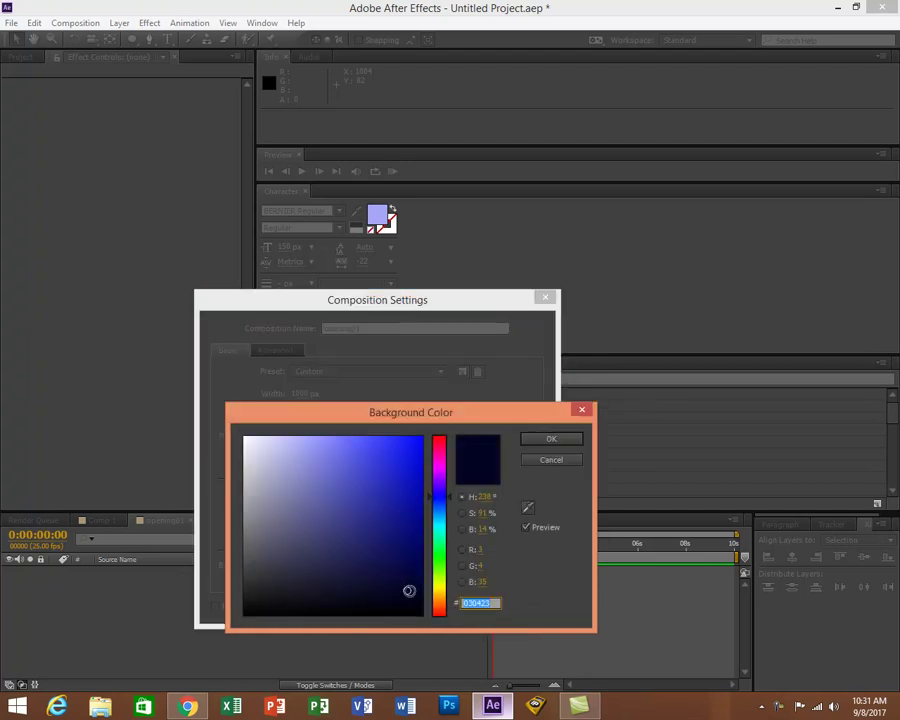
{"action": "left_click", "coordinate": [541, 440]}
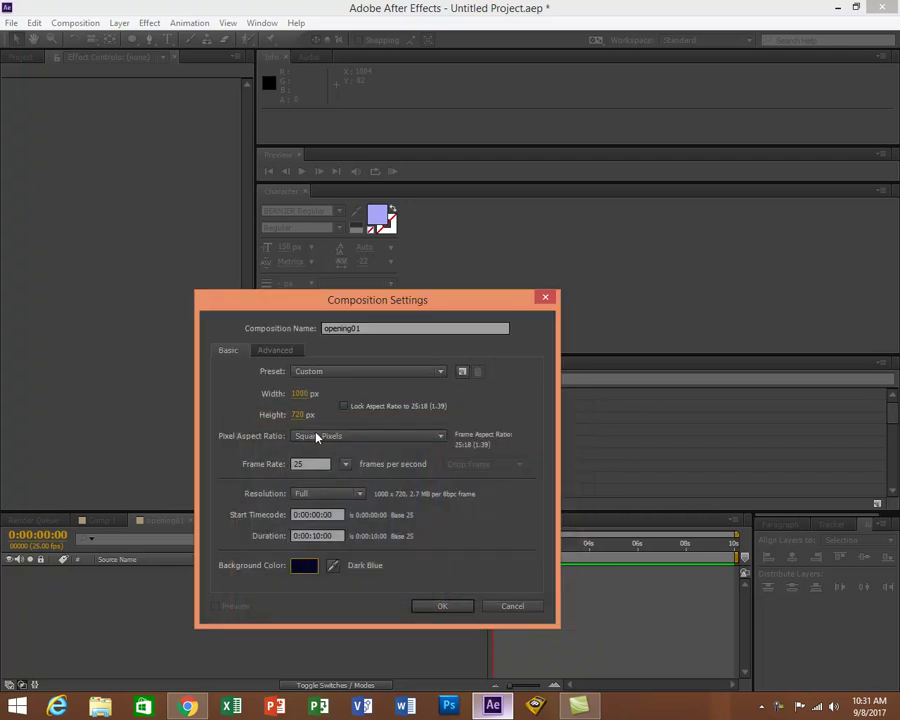
{"action": "left_click", "coordinate": [352, 375]}
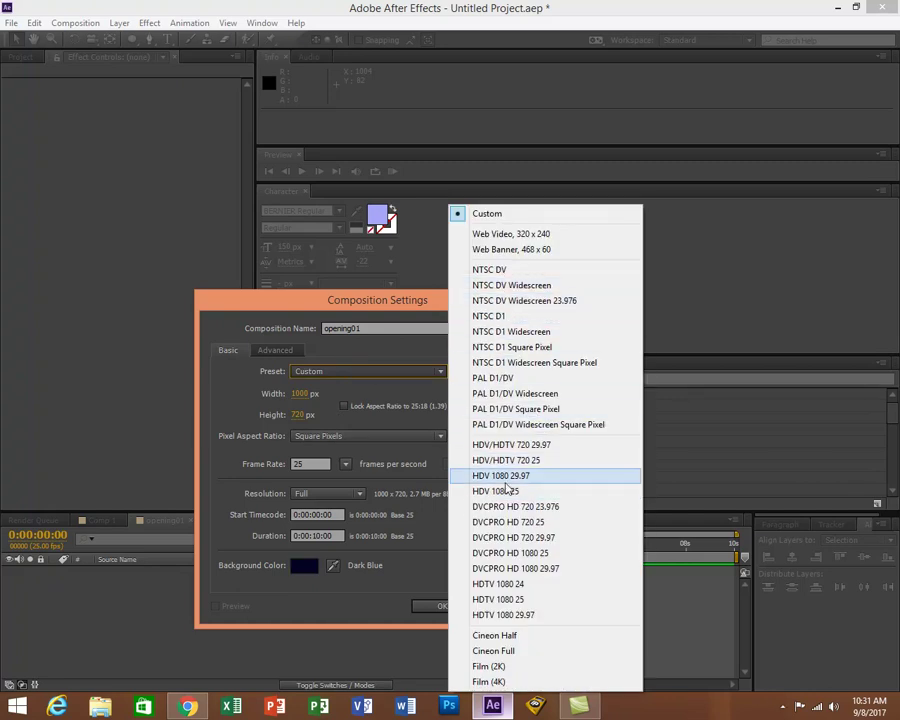
{"action": "left_click", "coordinate": [505, 444]}
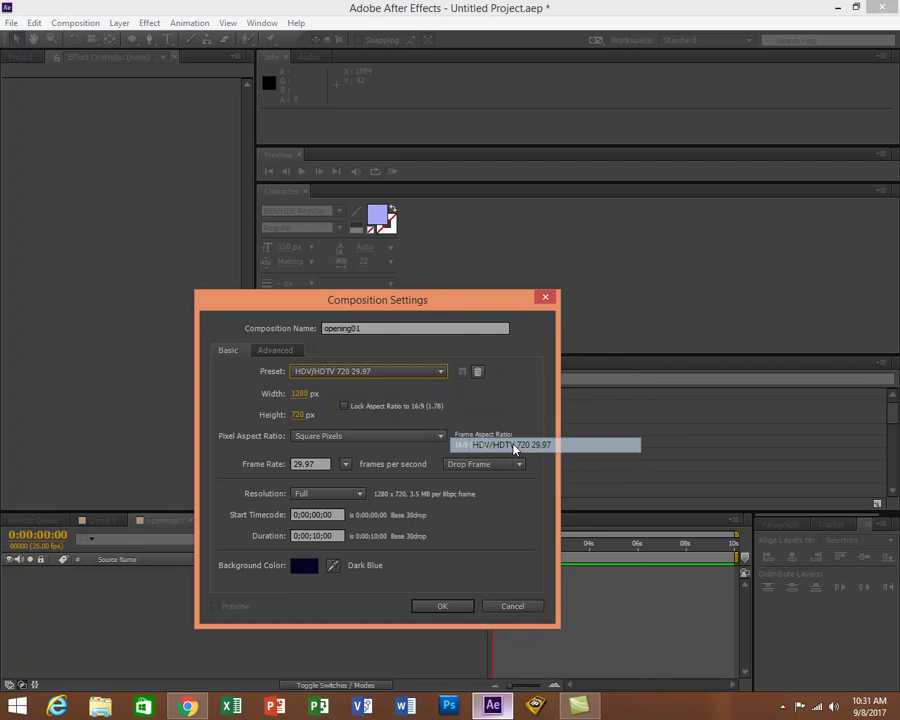
{"action": "left_click", "coordinate": [452, 607]}
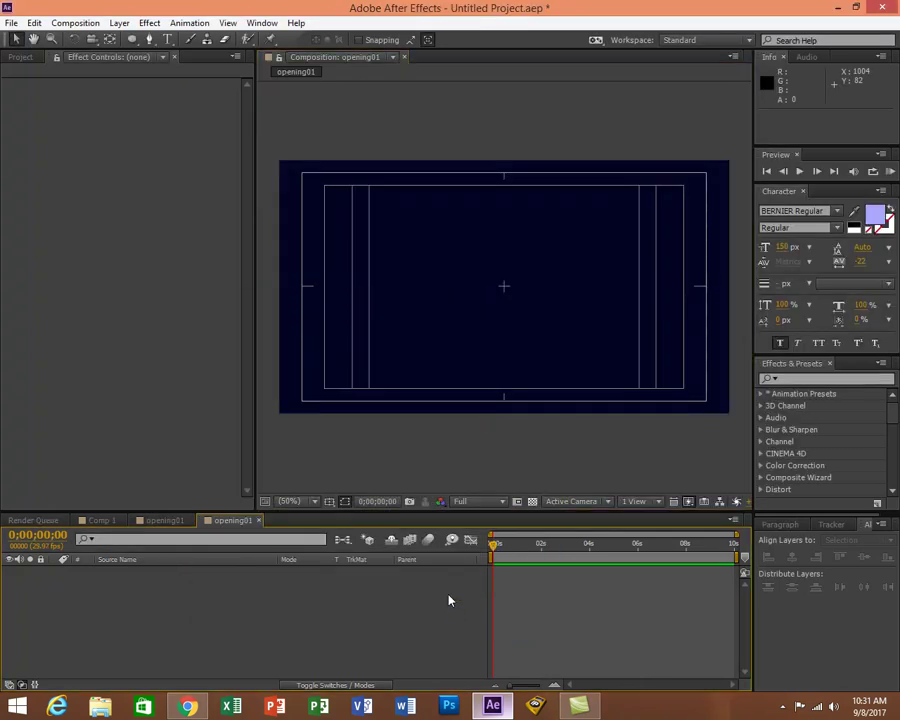
Hide the Title/Action Safe overlay in the composition view and show it again.
{"action": "left_click", "coordinate": [344, 502]}
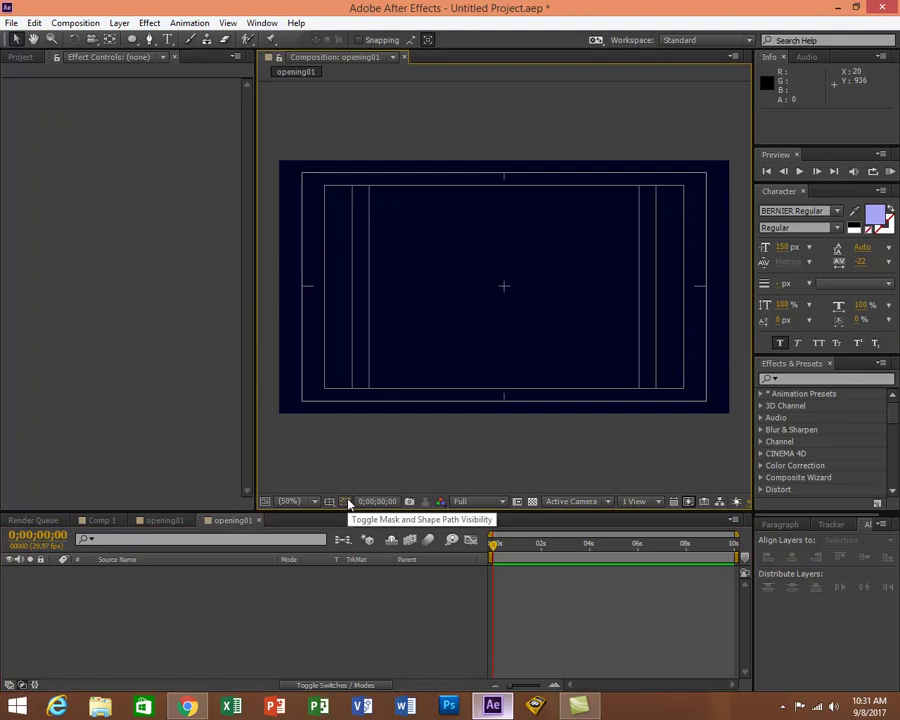
{"action": "left_click", "coordinate": [344, 502]}
{"action": "left_click", "coordinate": [345, 517]}
{"action": "left_click", "coordinate": [344, 502]}
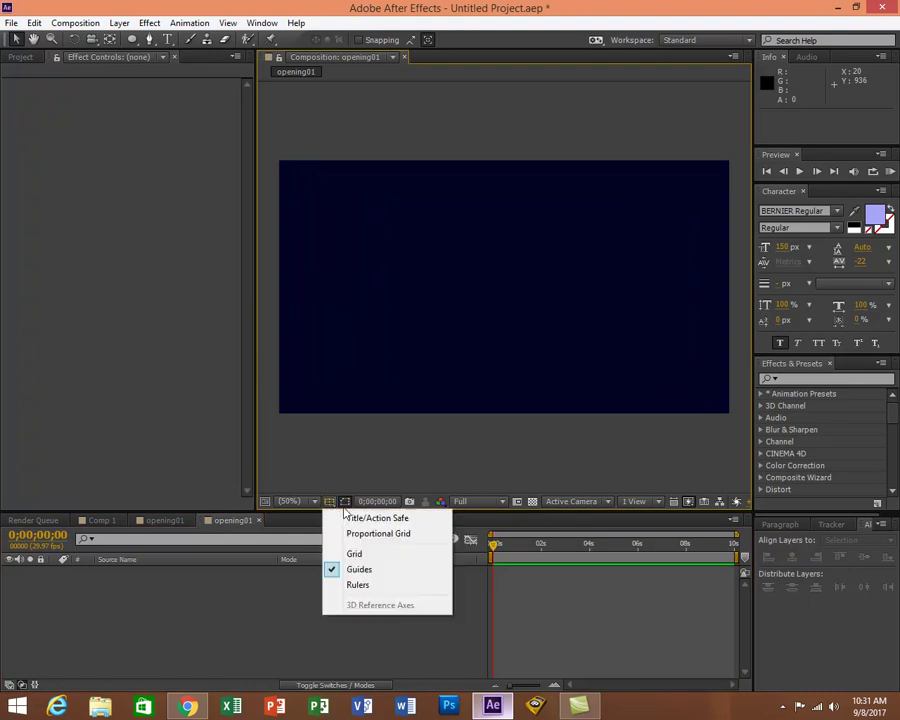
{"action": "left_click", "coordinate": [351, 517]}
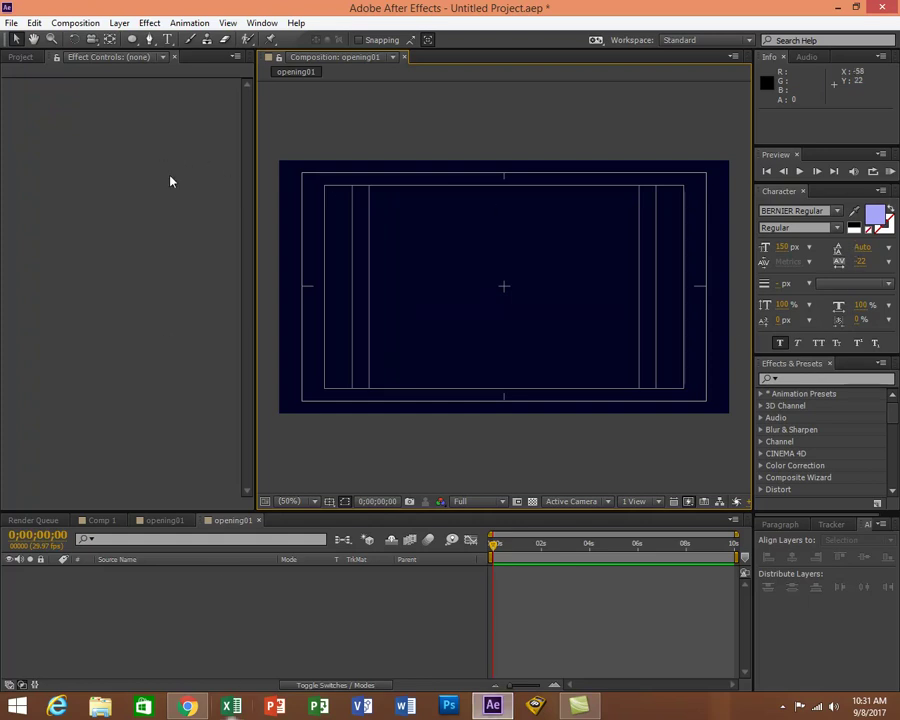
Draw a vertical line about 258 px long with the Pen tool, from the composition center upward.
{"action": "left_click", "coordinate": [149, 39]}
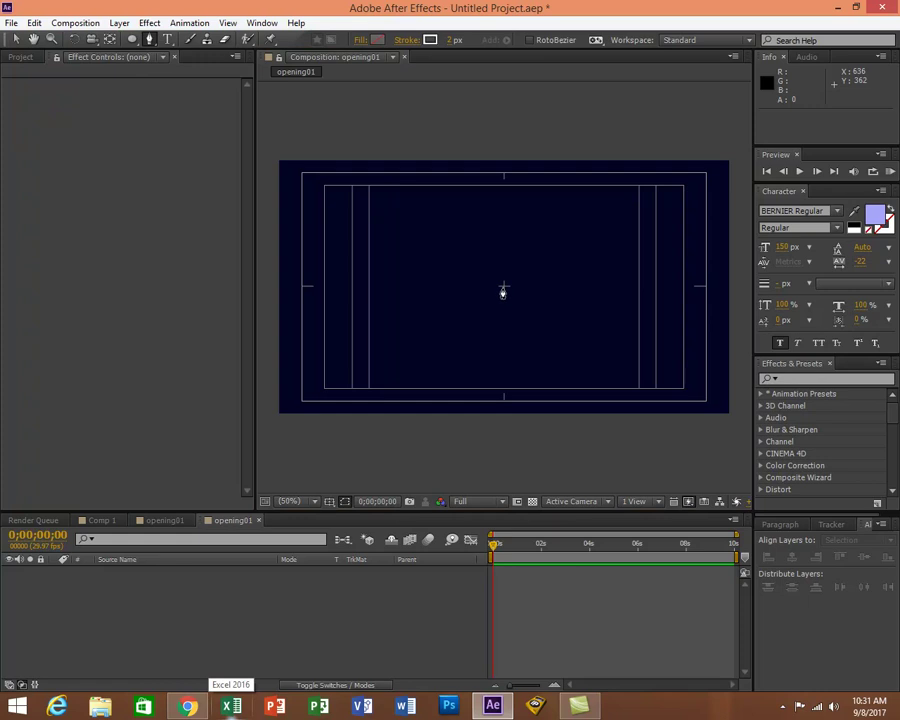
{"action": "left_click", "coordinate": [504, 286]}
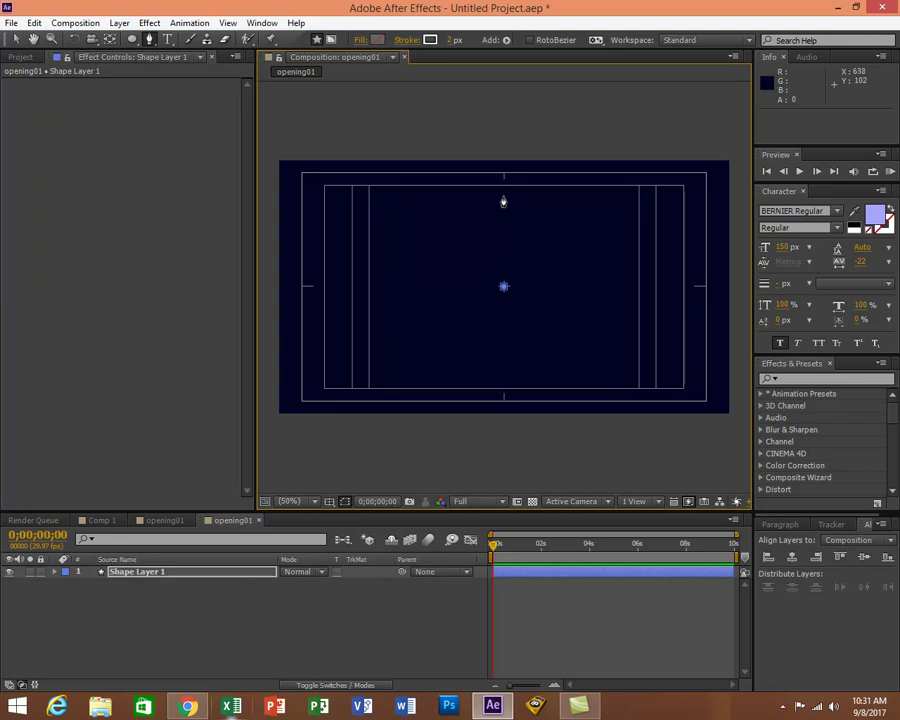
{"action": "left_click", "coordinate": [503, 197]}
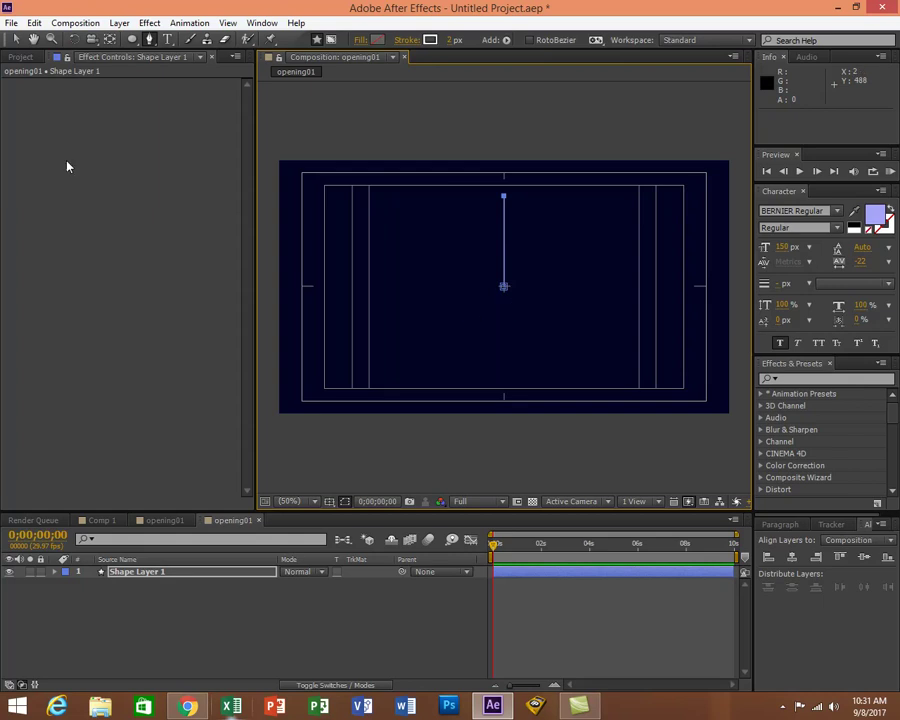
Nudge the line's layer up slightly at the composition center to position 640.0, 359.6.
{"action": "left_click", "coordinate": [52, 39]}
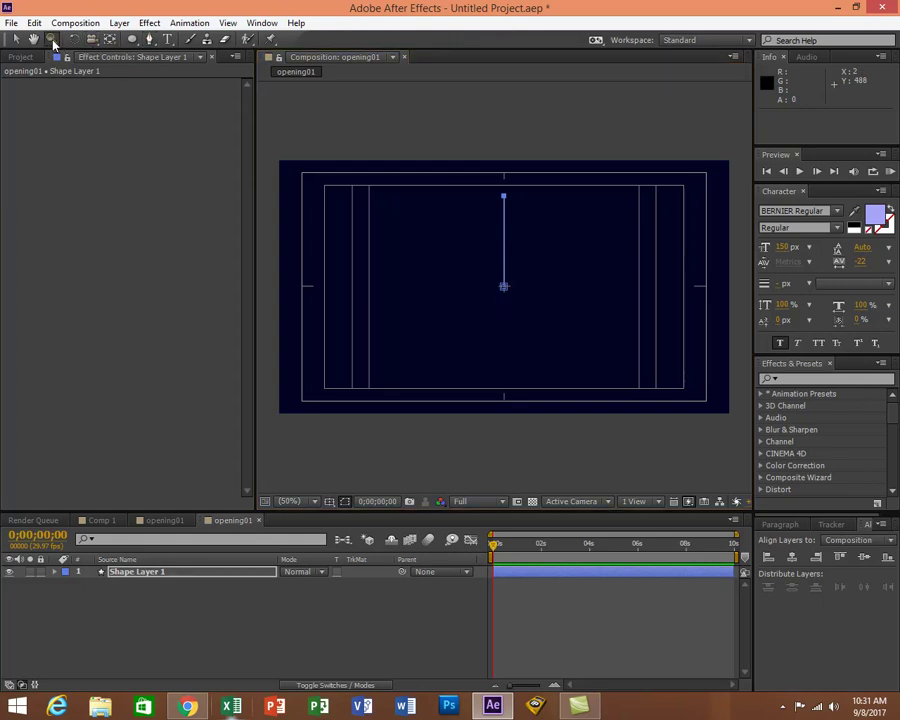
{"action": "left_click_drag", "start_coordinate": [487, 277], "coordinate": [548, 321]}
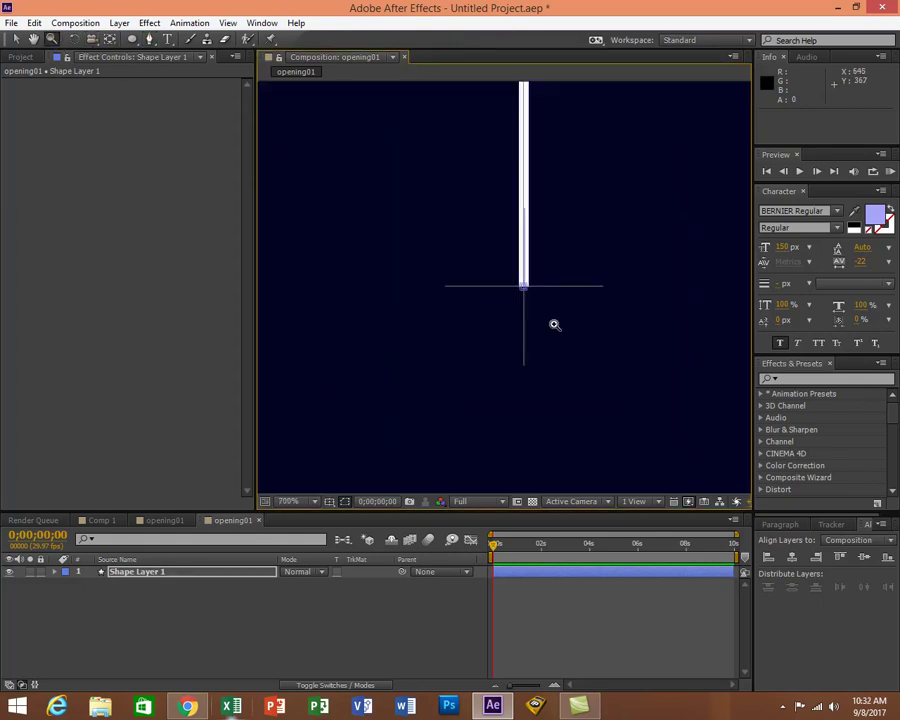
{"action": "left_click", "coordinate": [16, 39]}
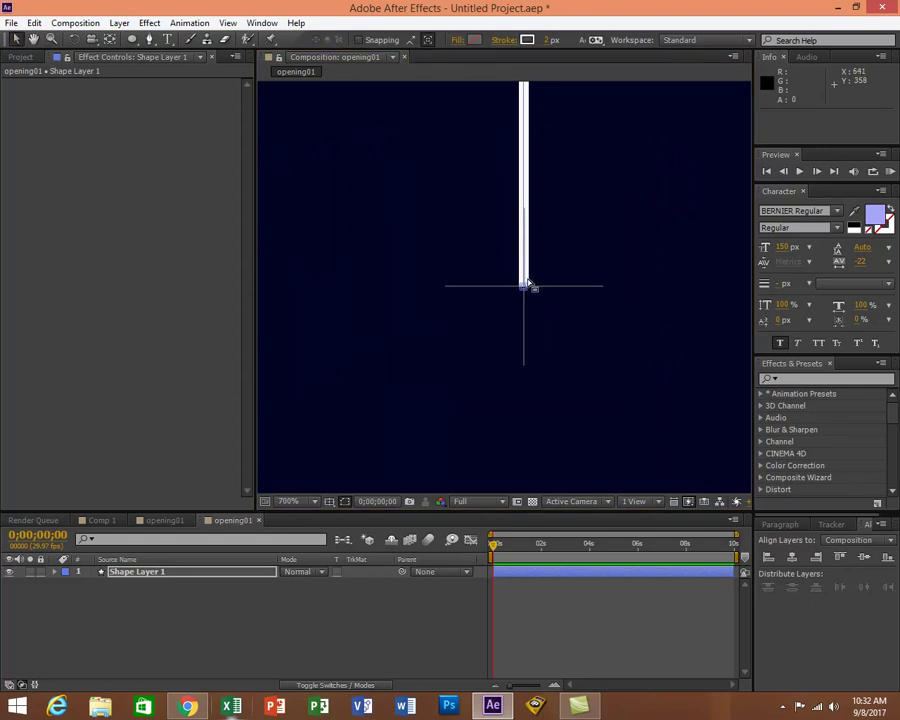
{"action": "left_click_drag", "start_coordinate": [522, 276], "coordinate": [522, 277]}
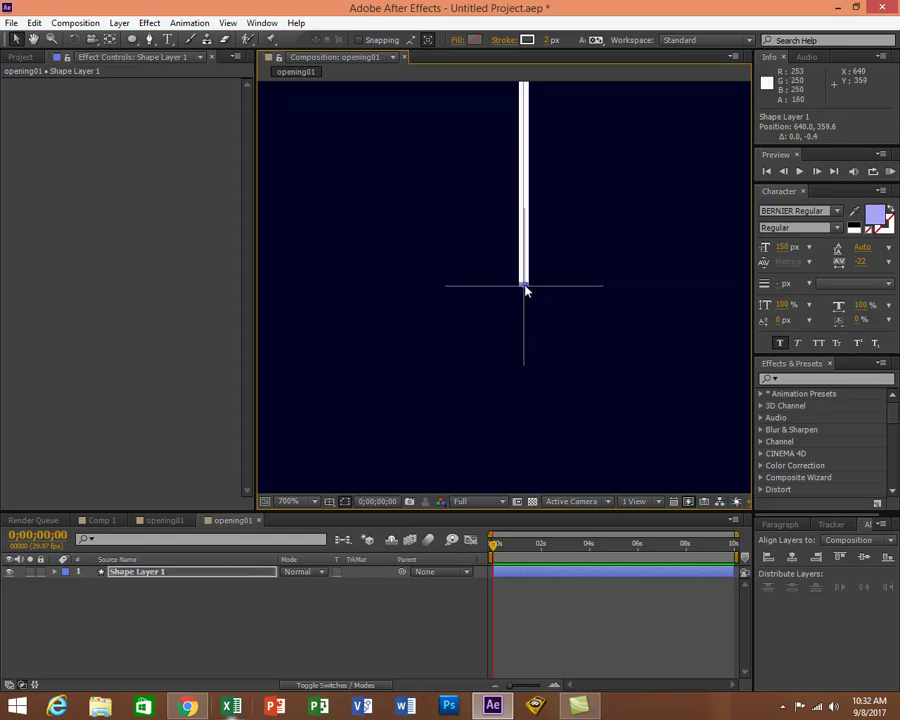
{"action": "left_click", "coordinate": [51, 39]}
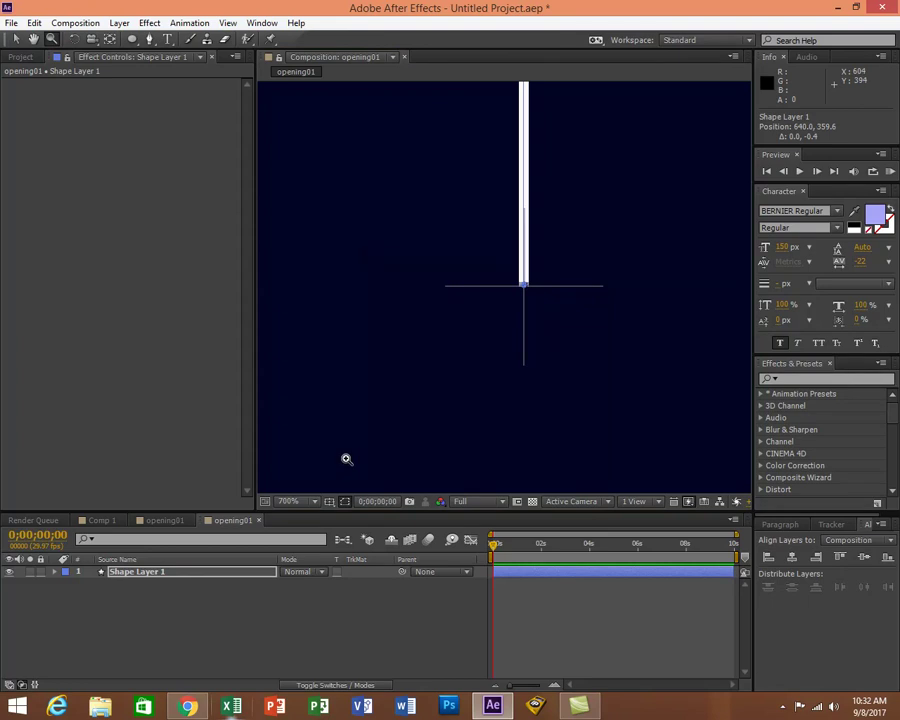
{"action": "left_click", "coordinate": [316, 501]}
{"action": "left_click", "coordinate": [295, 246]}
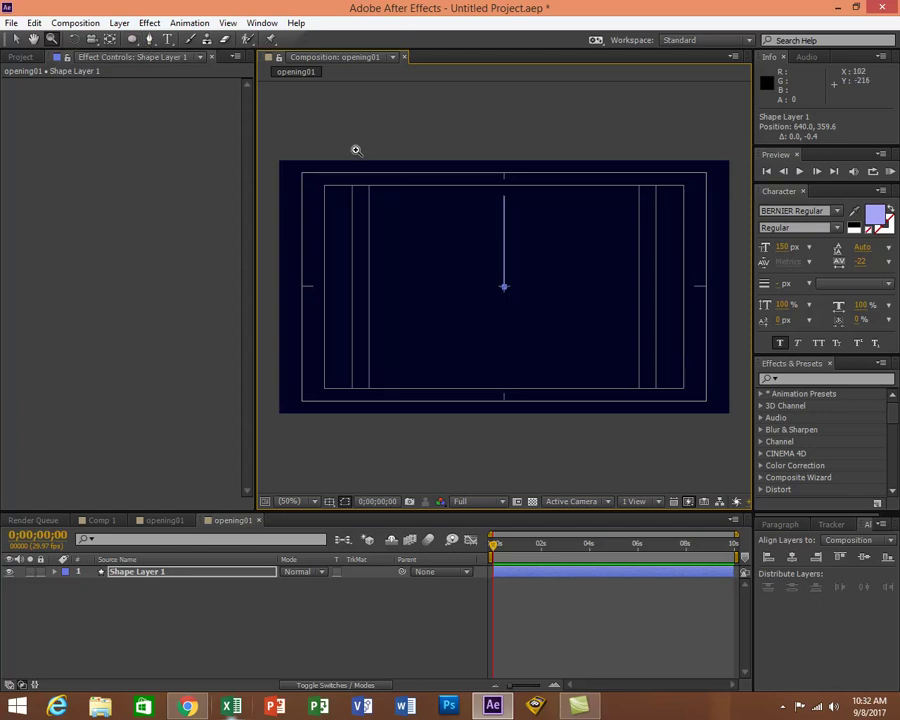
Add a Stroke to the contents of Shape Layer 1 and expand its properties, leaving the stroke width as it is.
{"action": "left_click", "coordinate": [55, 572]}
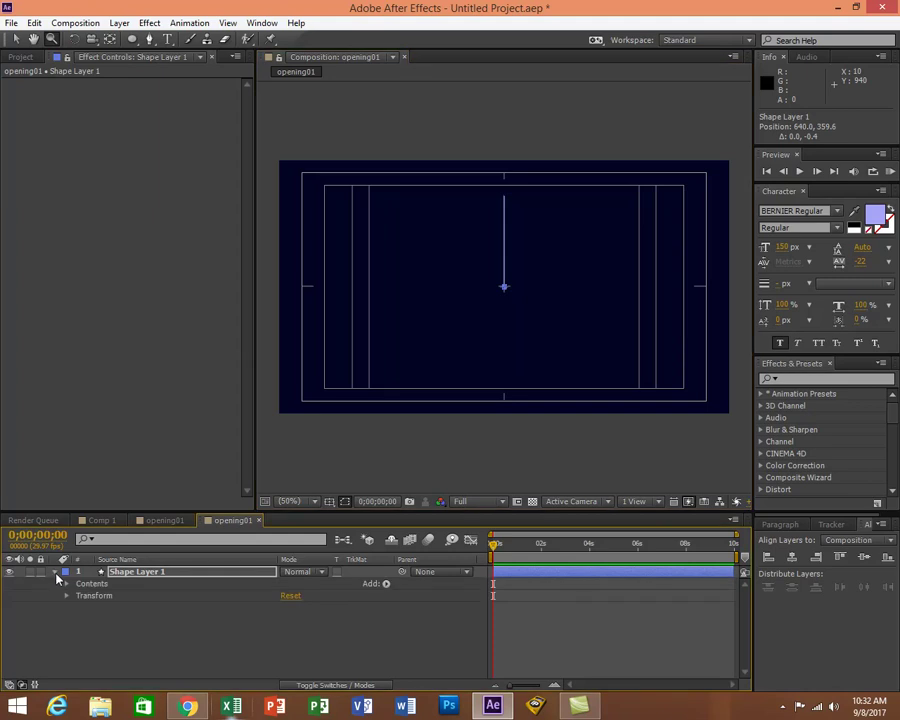
{"action": "left_click", "coordinate": [386, 584]}
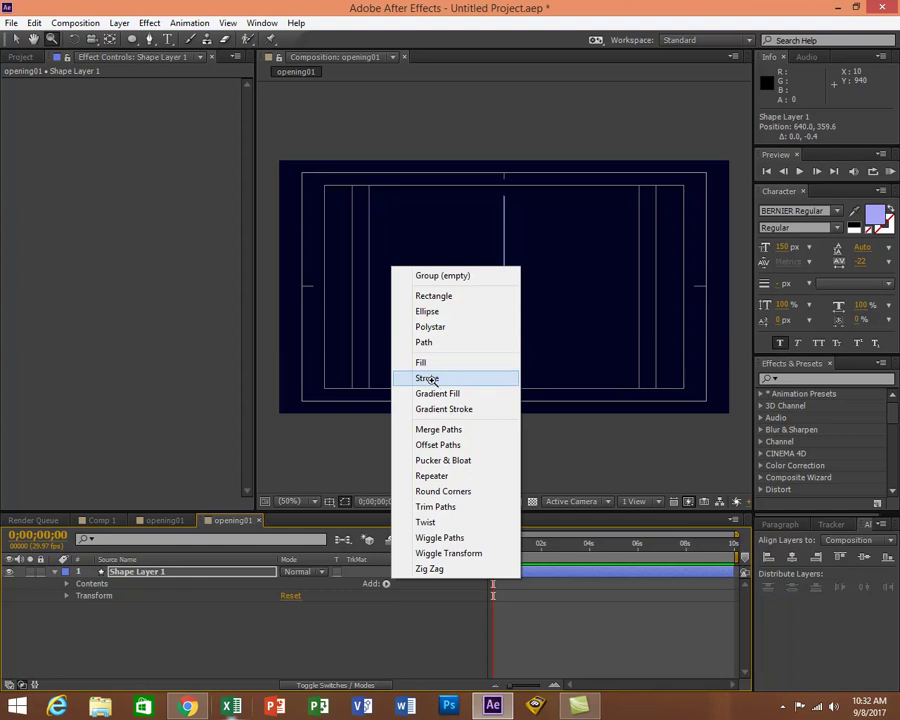
{"action": "left_click", "coordinate": [432, 379]}
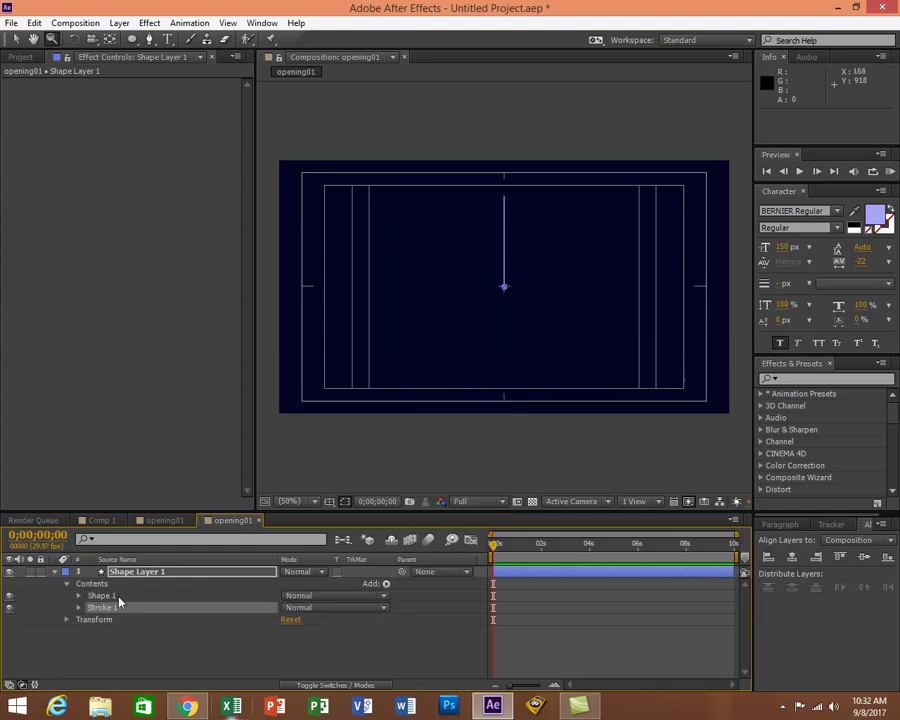
{"action": "left_click", "coordinate": [79, 608]}
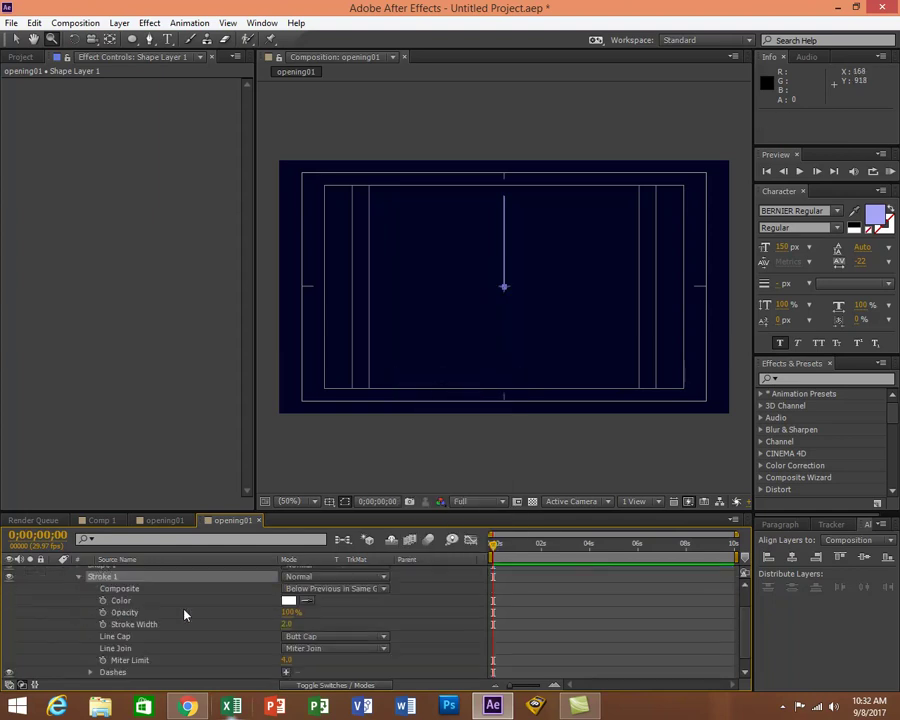
{"action": "left_click", "coordinate": [285, 624]}
{"action": "left_click", "coordinate": [210, 440]}
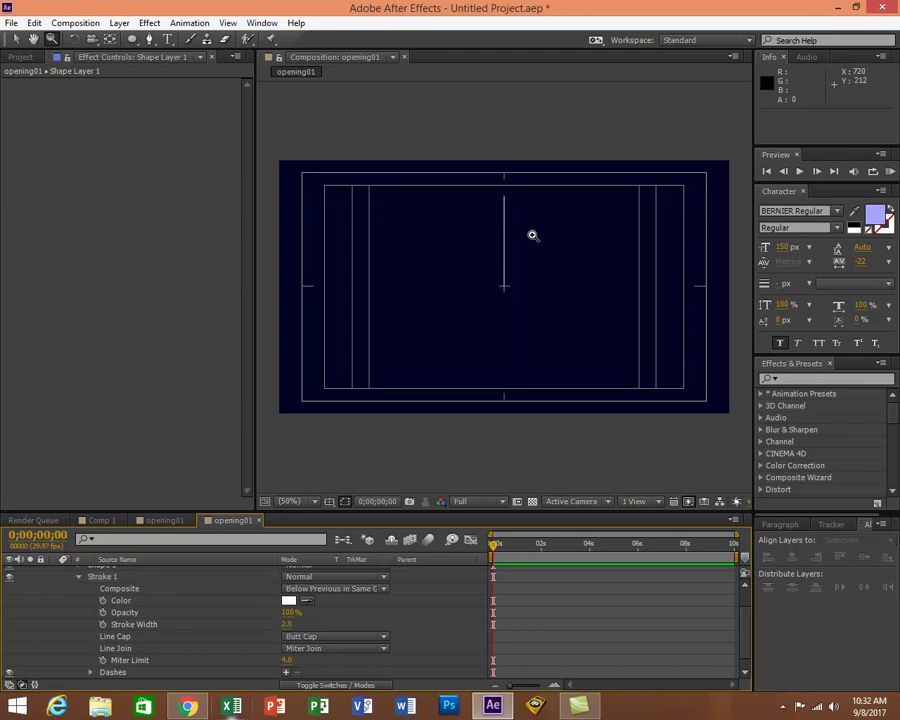
Select the line, examine its Shape 1 contents, and expand the Transform properties of Shape Layer 1.
{"action": "left_click", "coordinate": [16, 39]}
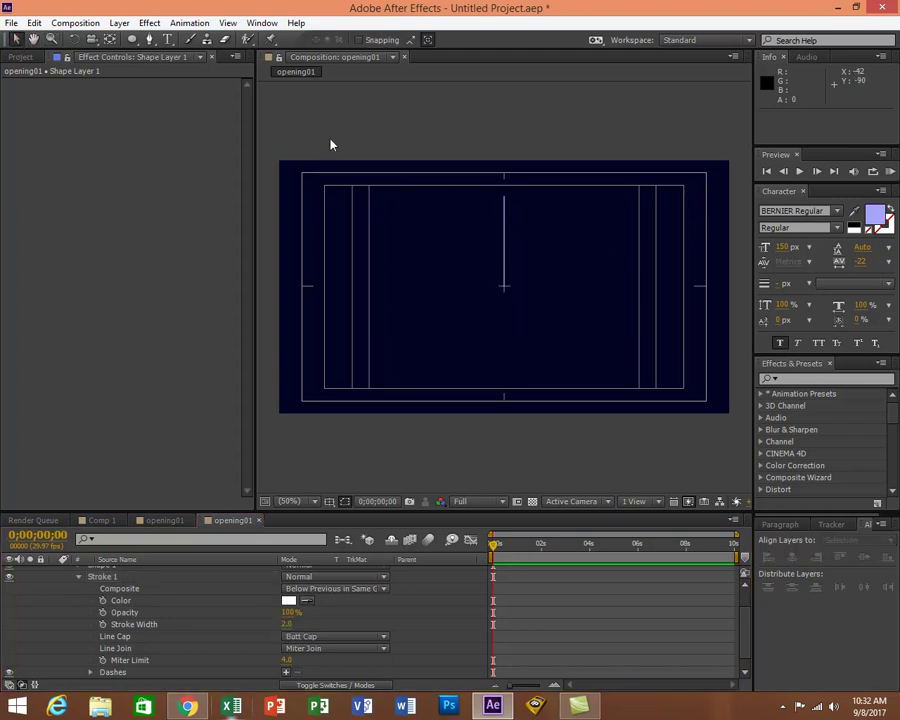
{"action": "left_click", "coordinate": [504, 289]}
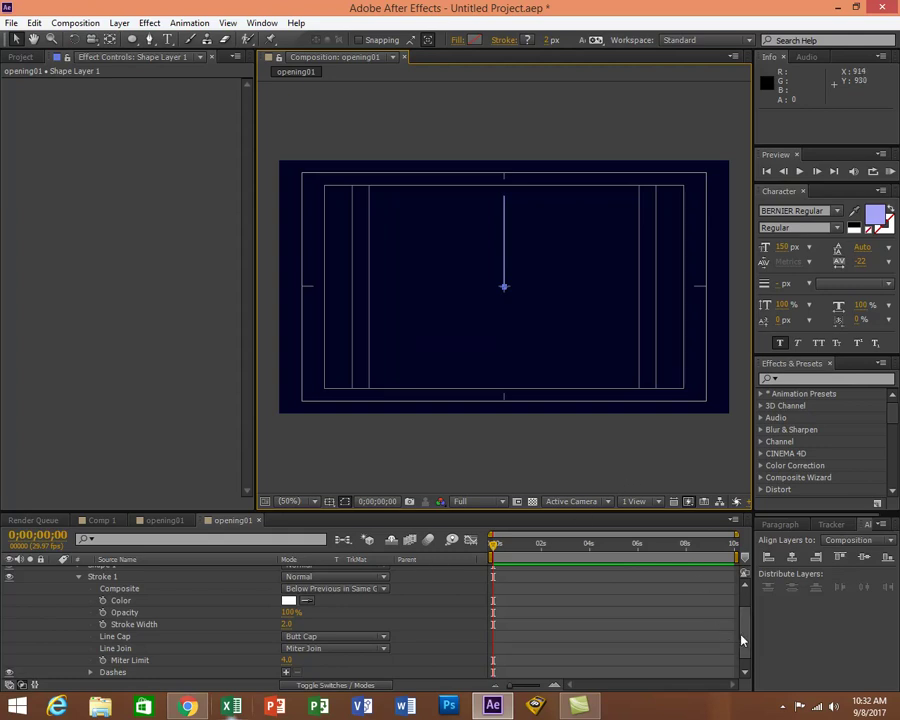
{"action": "scroll", "coordinate": [740, 624], "scroll_direction": "up", "scroll_amount": 2}
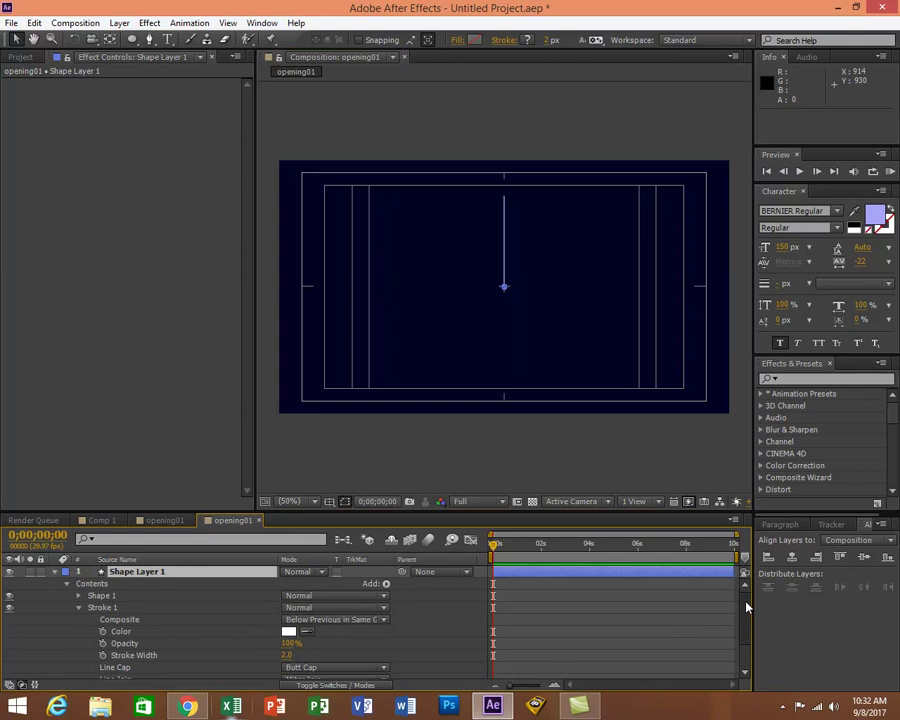
{"action": "left_click", "coordinate": [79, 608]}
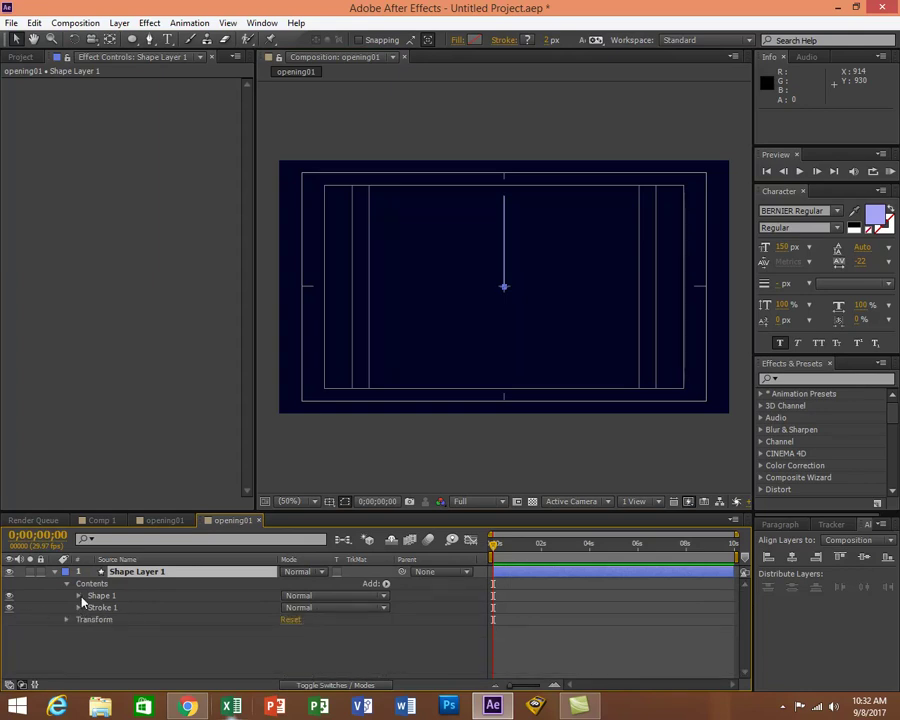
{"action": "left_click", "coordinate": [79, 596]}
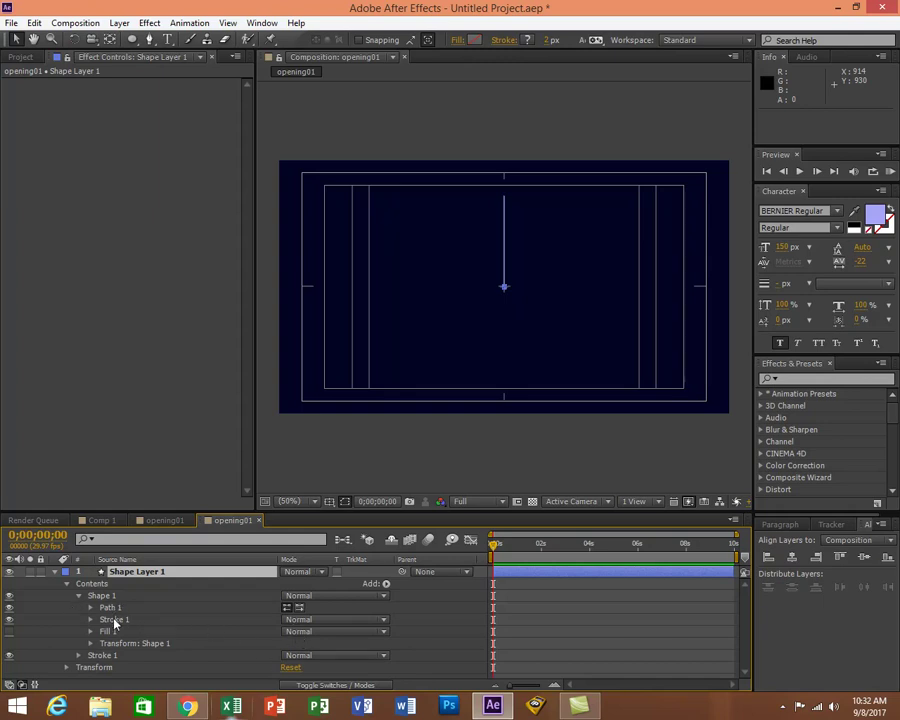
{"action": "left_click", "coordinate": [67, 584]}
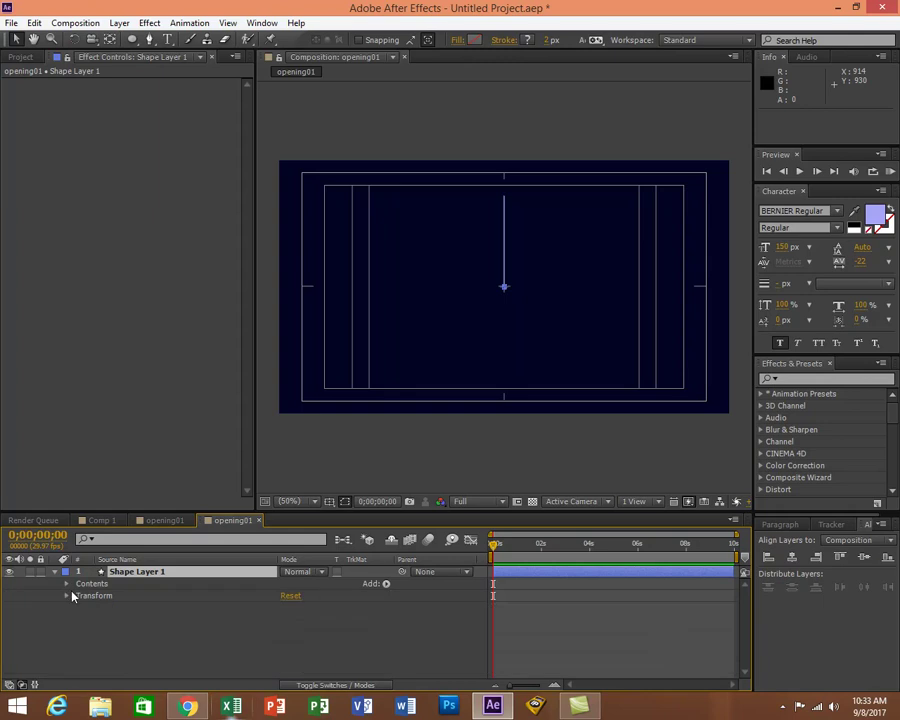
{"action": "left_click", "coordinate": [67, 596]}
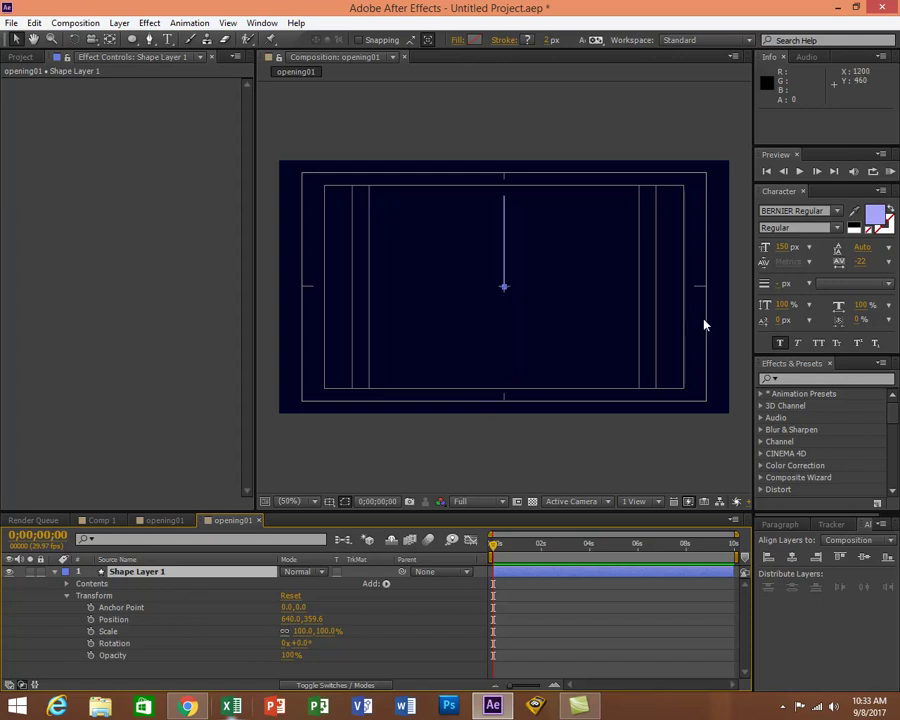
Set the text fill color to the near-white F5F5FB.
{"action": "left_click", "coordinate": [872, 220]}
{"action": "left_click_drag", "start_coordinate": [278, 446], "coordinate": [247, 440]}
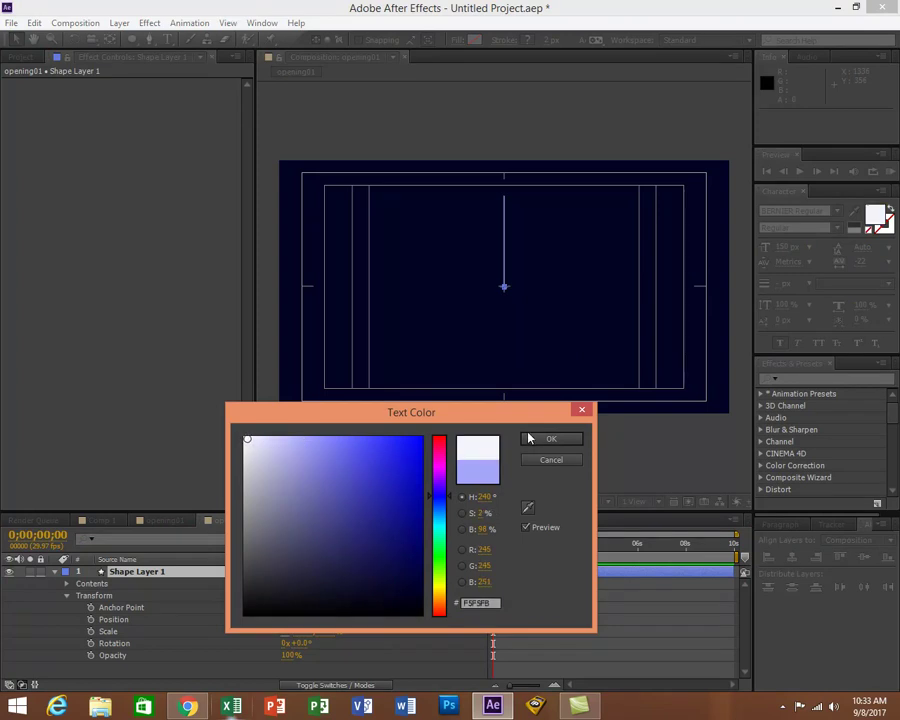
{"action": "left_click", "coordinate": [544, 440]}
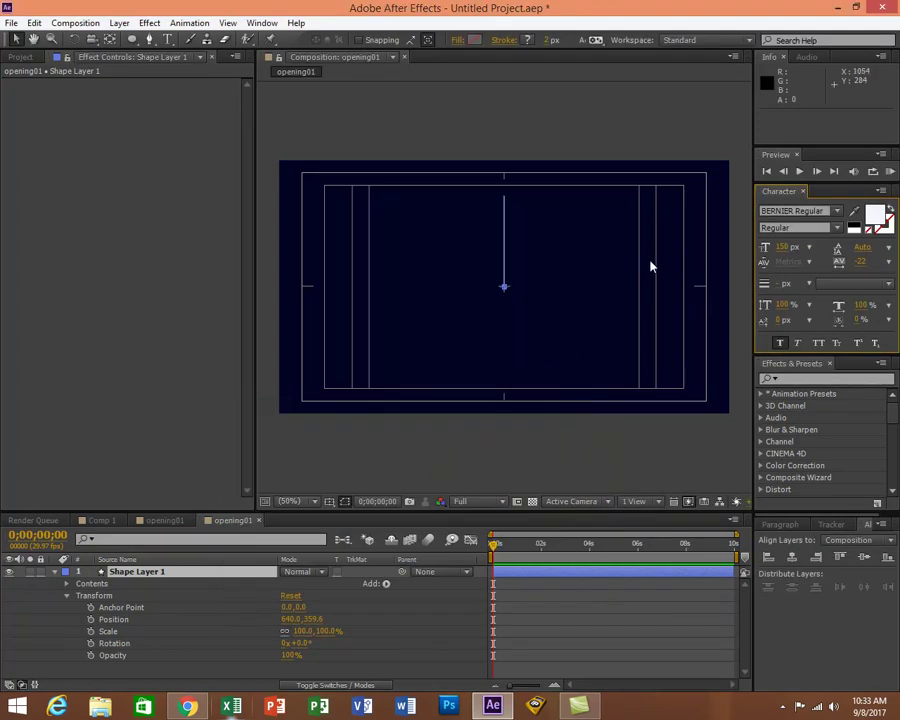
{"action": "left_click", "coordinate": [505, 279]}
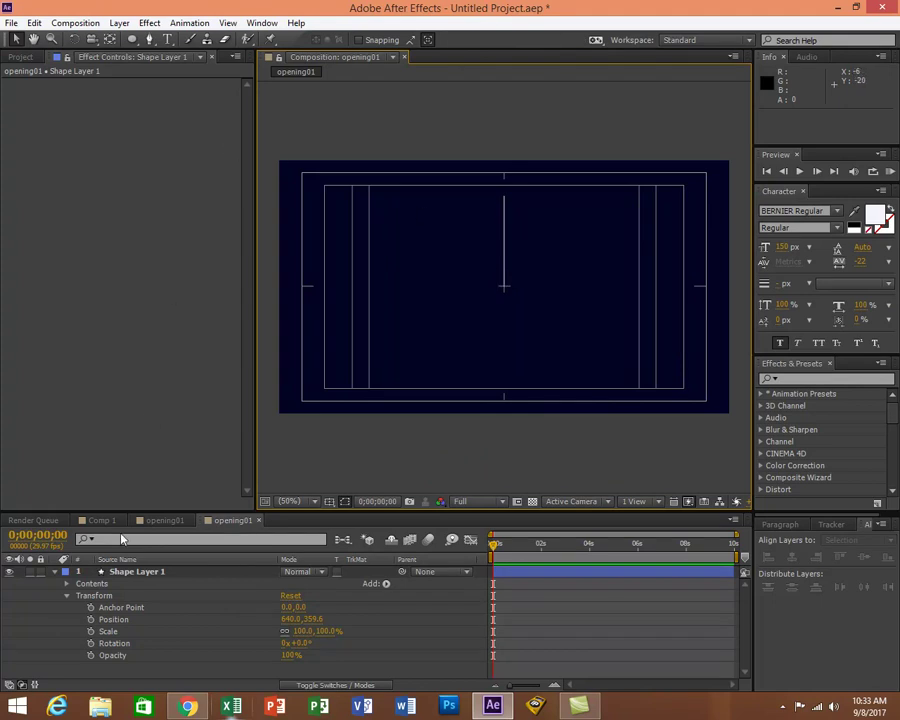
{"action": "left_click", "coordinate": [59, 62]}
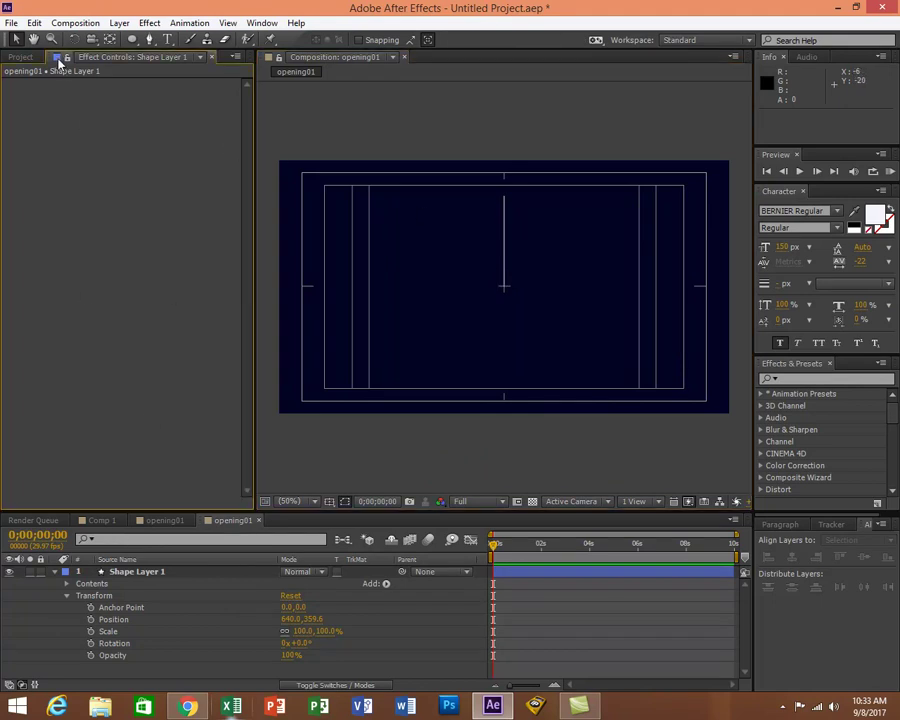
{"action": "left_click", "coordinate": [507, 241]}
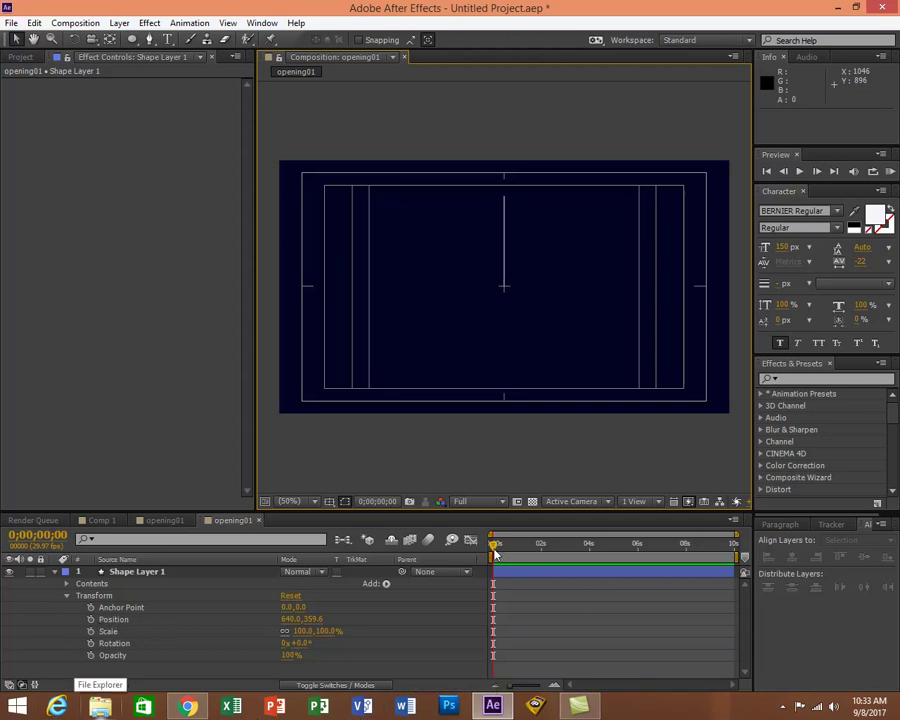
{"action": "mouse_move", "coordinate": [493, 548]}
{"action": "left_mouse_down"}
{"action": "mouse_move", "coordinate": [542, 547]}
{"action": "mouse_move", "coordinate": [493, 547]}
{"action": "left_mouse_up"}
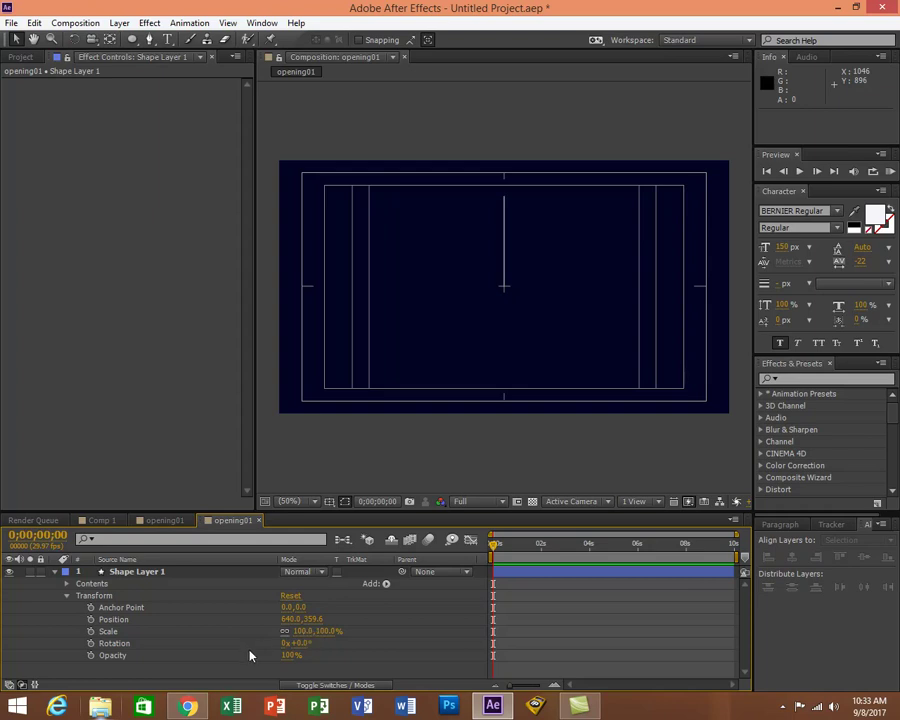
{"action": "left_click", "coordinate": [90, 633]}
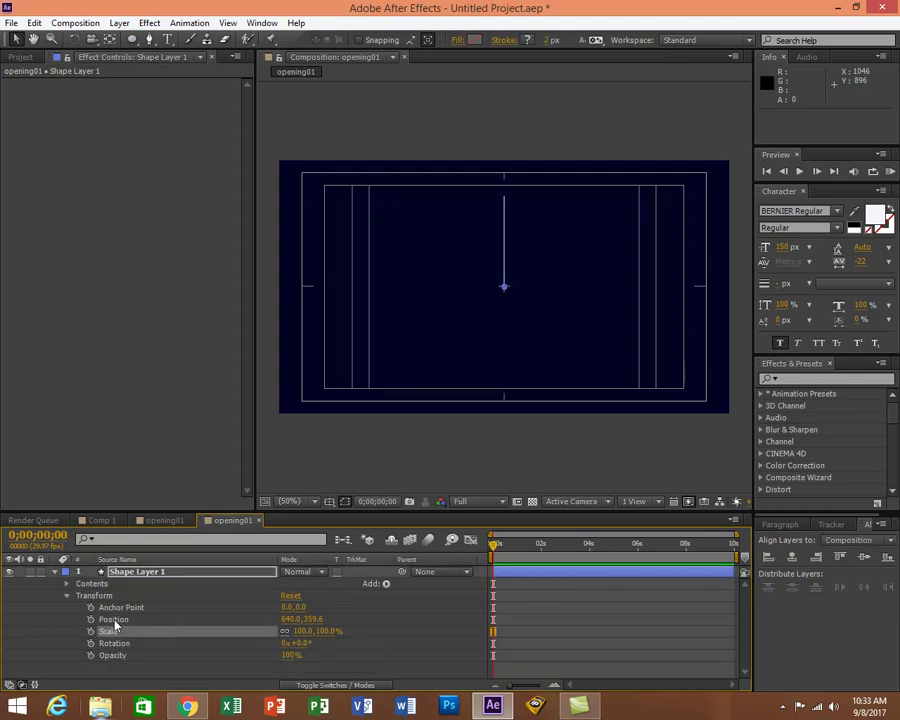
{"action": "left_click", "coordinate": [412, 629]}
{"action": "left_click", "coordinate": [387, 584]}
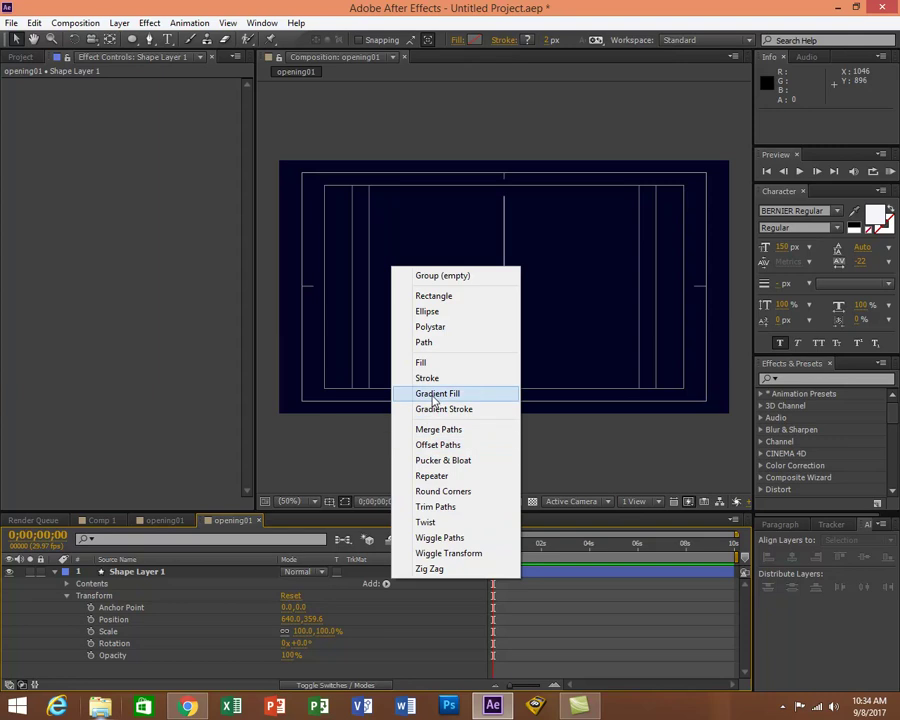
{"action": "left_click", "coordinate": [66, 601]}
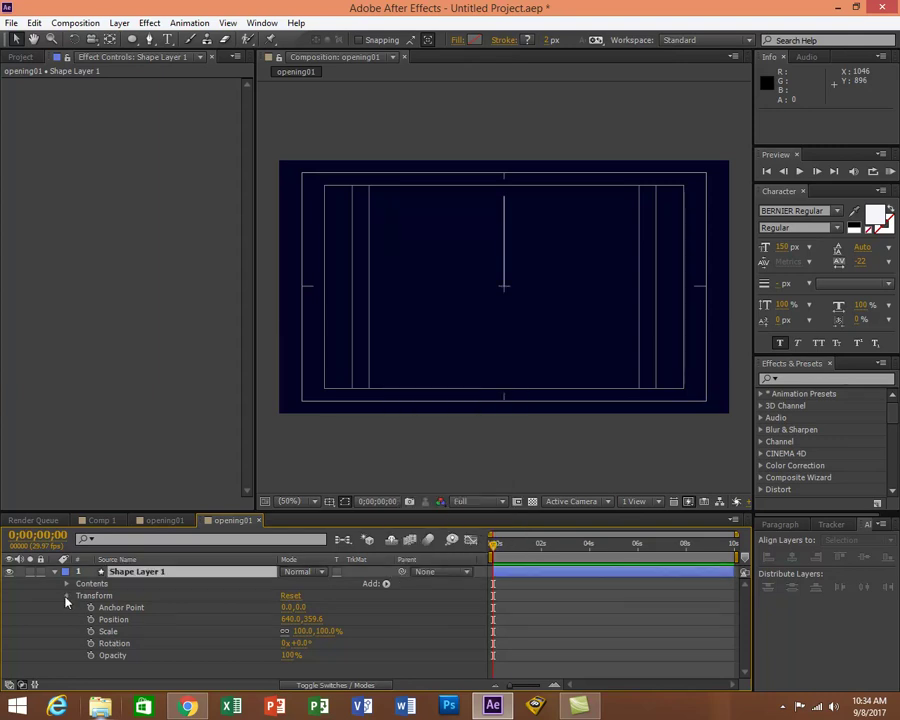
Collapse the Transform group, add Trim Paths to the contents of Shape Layer 1 and expand its properties.
{"action": "left_click", "coordinate": [66, 598]}
{"action": "left_click", "coordinate": [386, 584]}
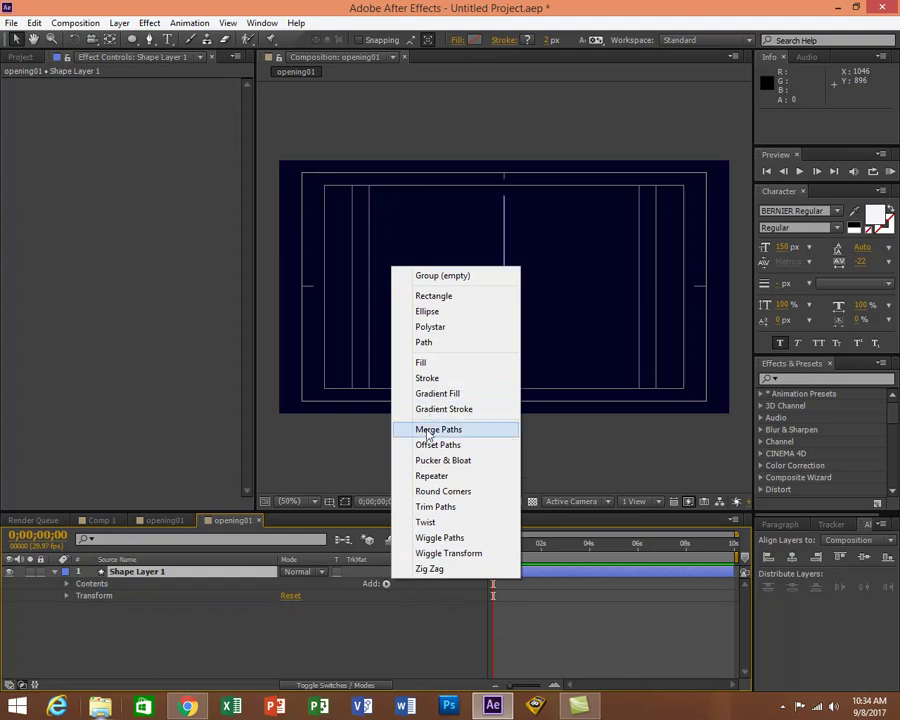
{"action": "left_click", "coordinate": [445, 507]}
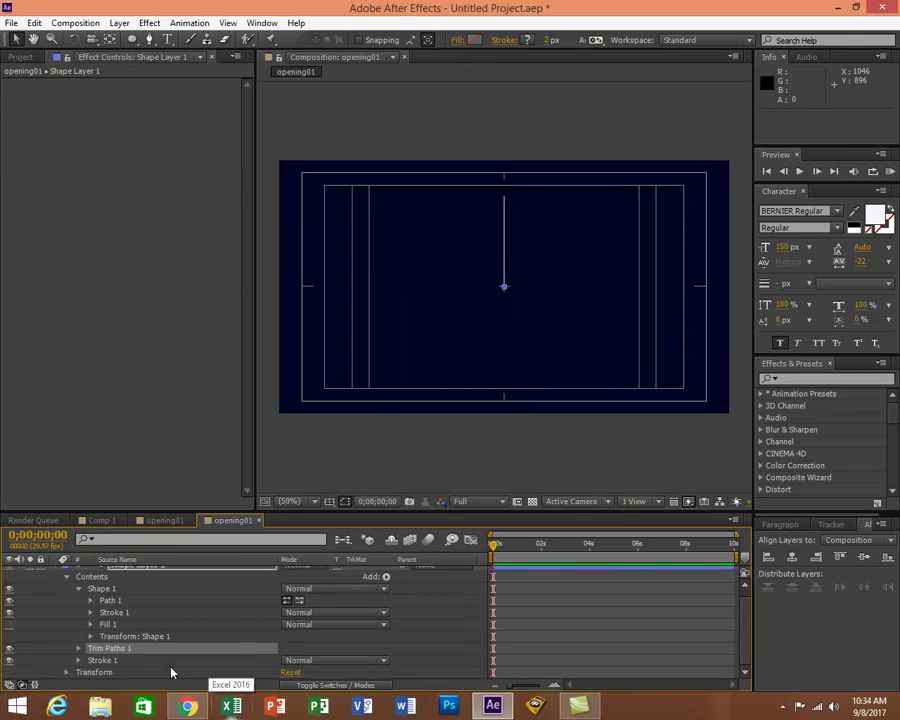
{"action": "left_click", "coordinate": [79, 651]}
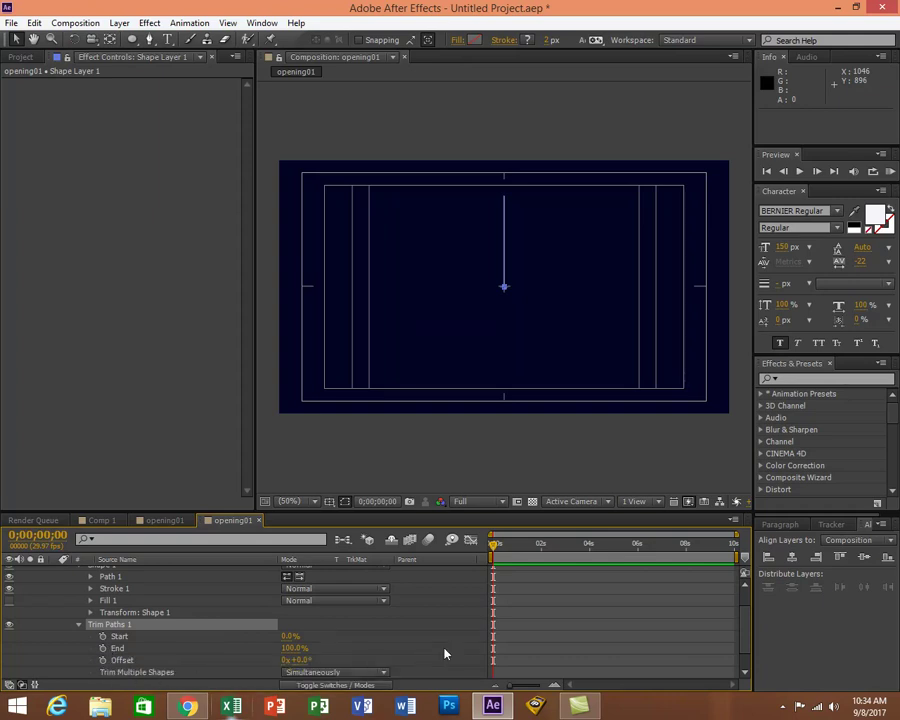
{"action": "scroll", "coordinate": [745, 619], "scroll_direction": "down", "scroll_amount": 1}
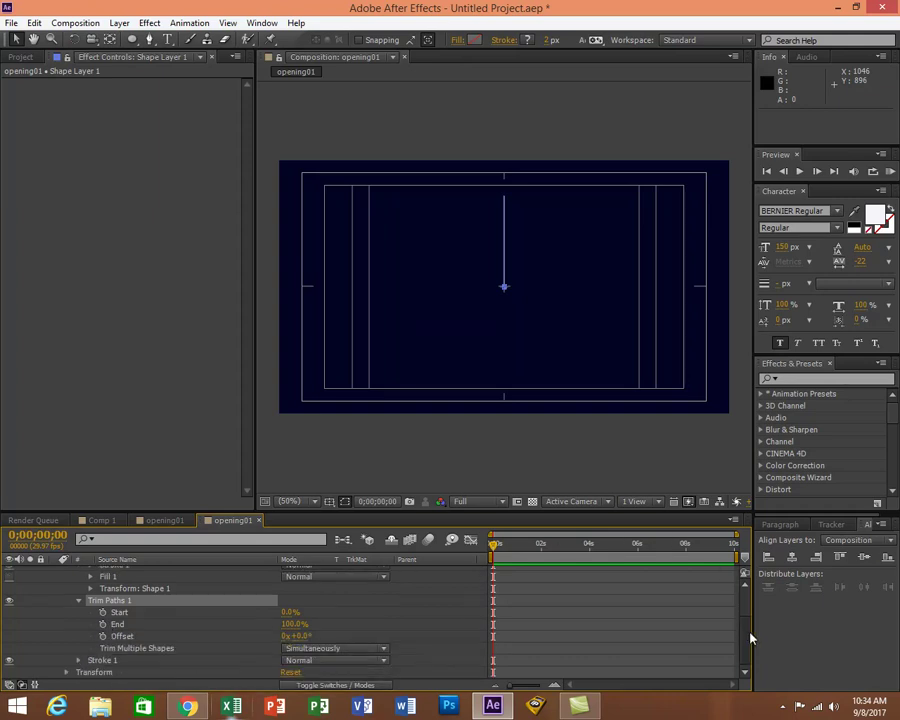
{"action": "left_click_drag", "start_coordinate": [750, 638], "coordinate": [752, 592]}
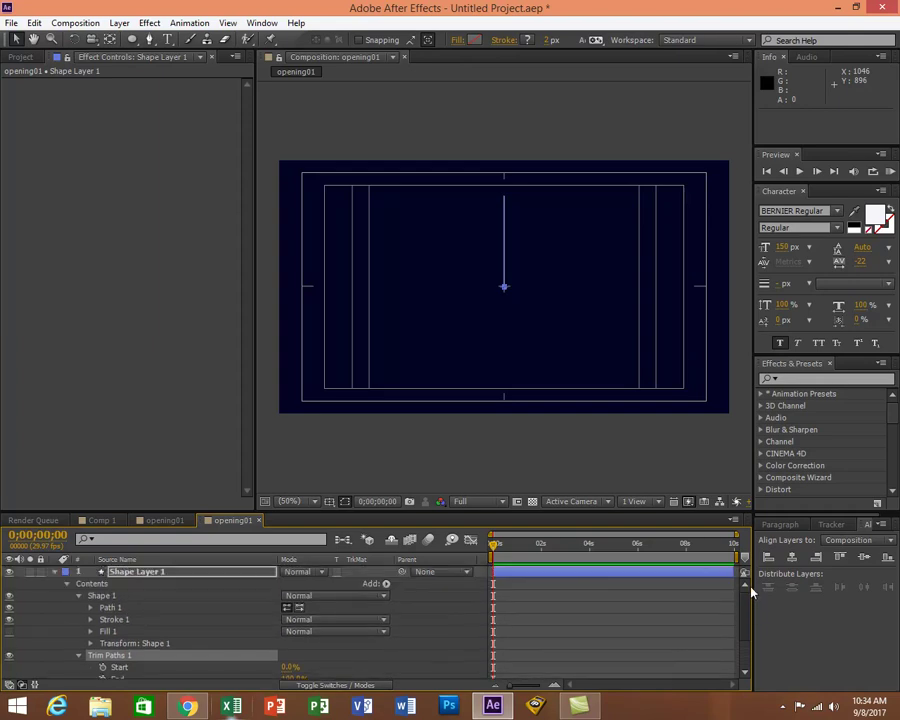
{"action": "scroll", "coordinate": [755, 628], "scroll_direction": "down", "scroll_amount": 2}
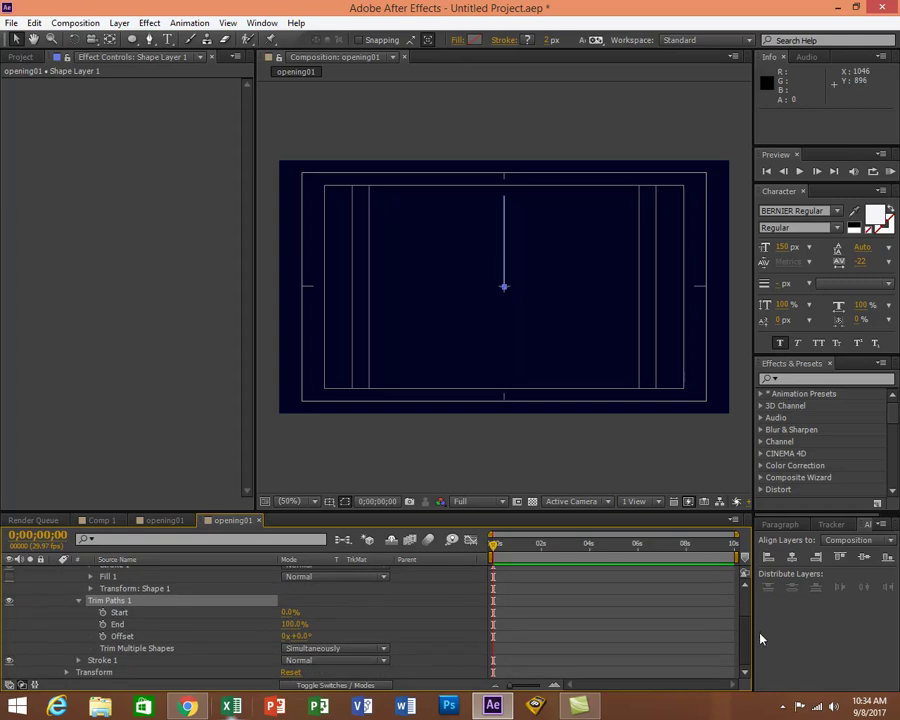
At 0 seconds, keyframe the Trim Paths Start at 0% and set and keyframe its End at 0%.
{"action": "left_click", "coordinate": [102, 612]}
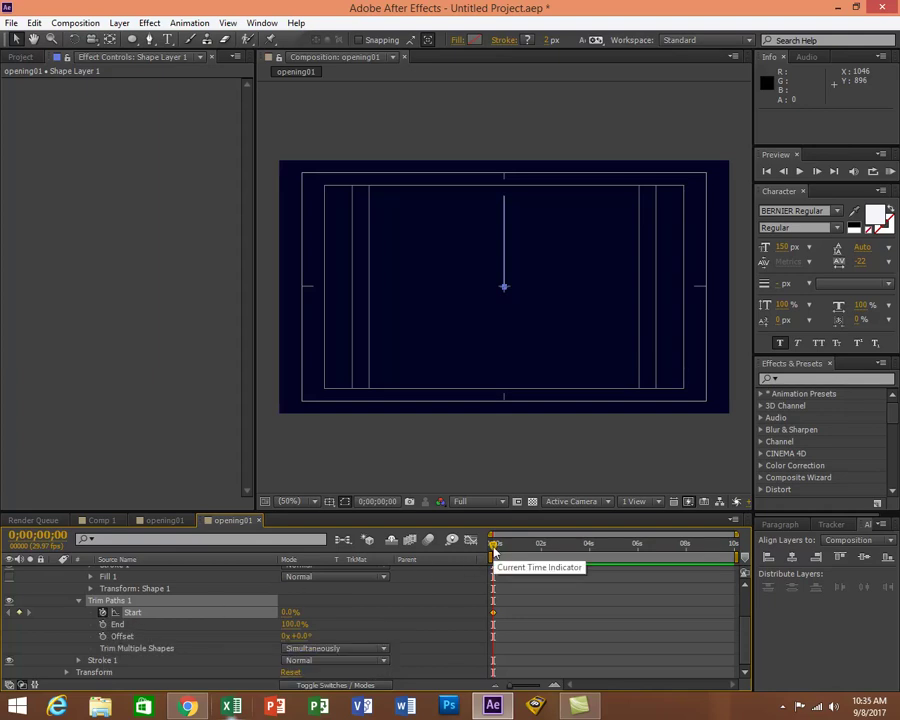
{"action": "left_click", "coordinate": [102, 624]}
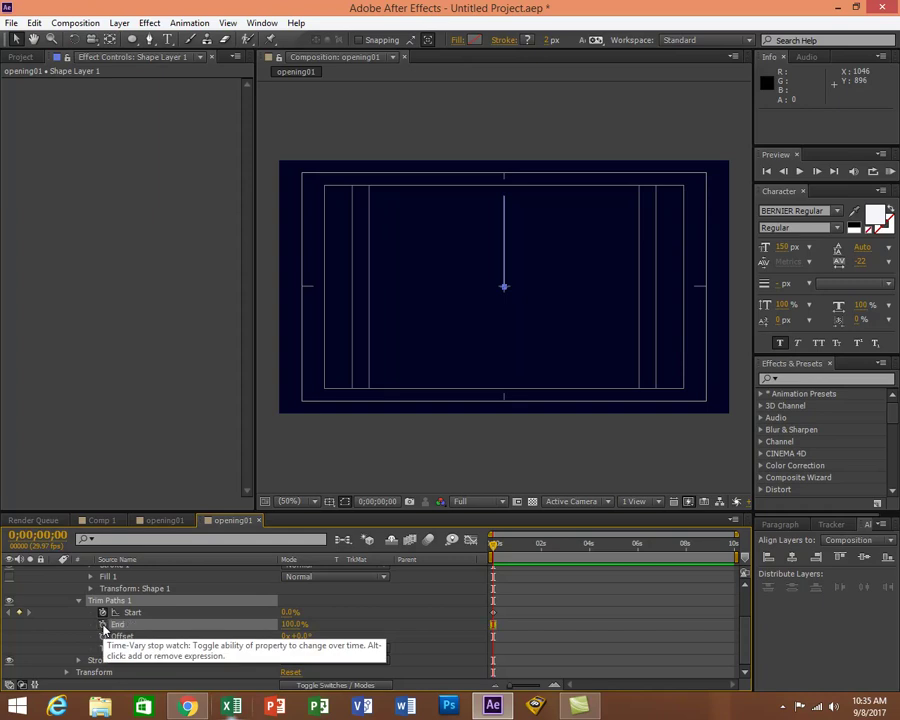
{"action": "left_click", "coordinate": [293, 624]}
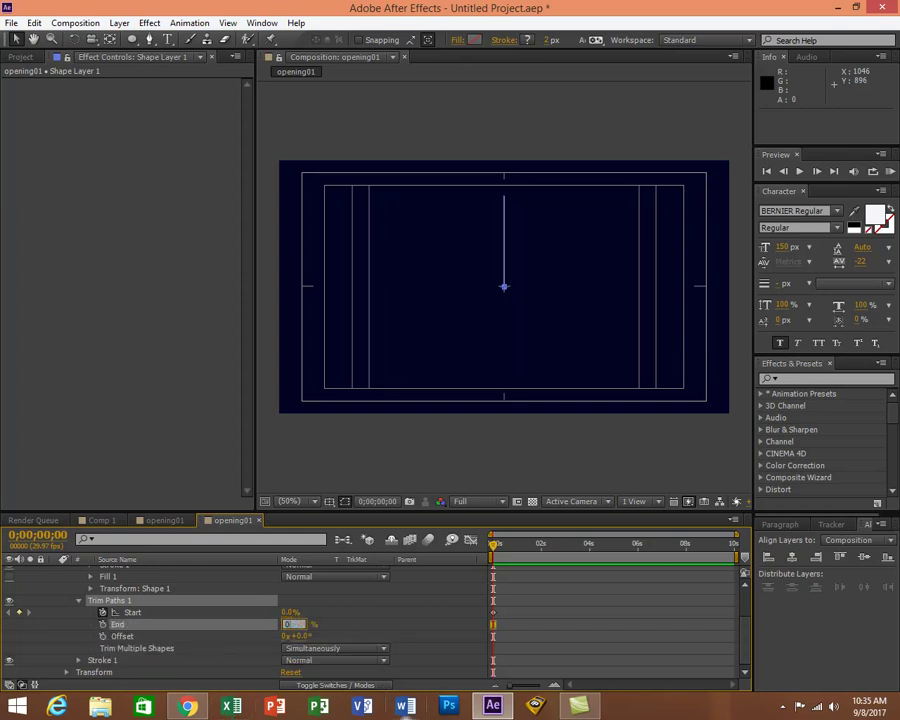
{"action": "type", "text": "0"}
{"action": "key", "text": "Return"}
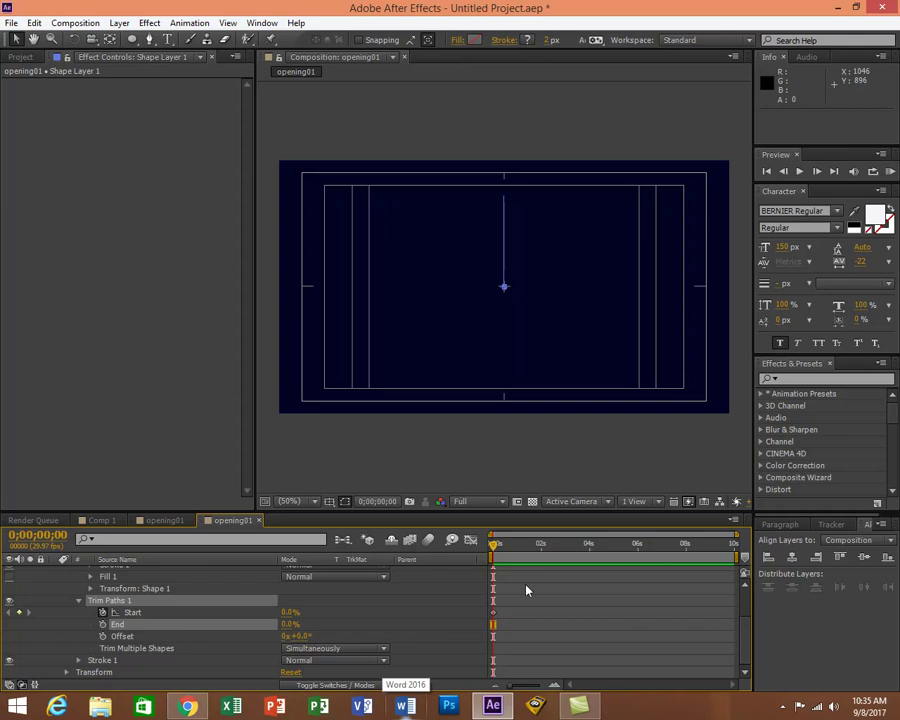
{"action": "left_click", "coordinate": [104, 625]}
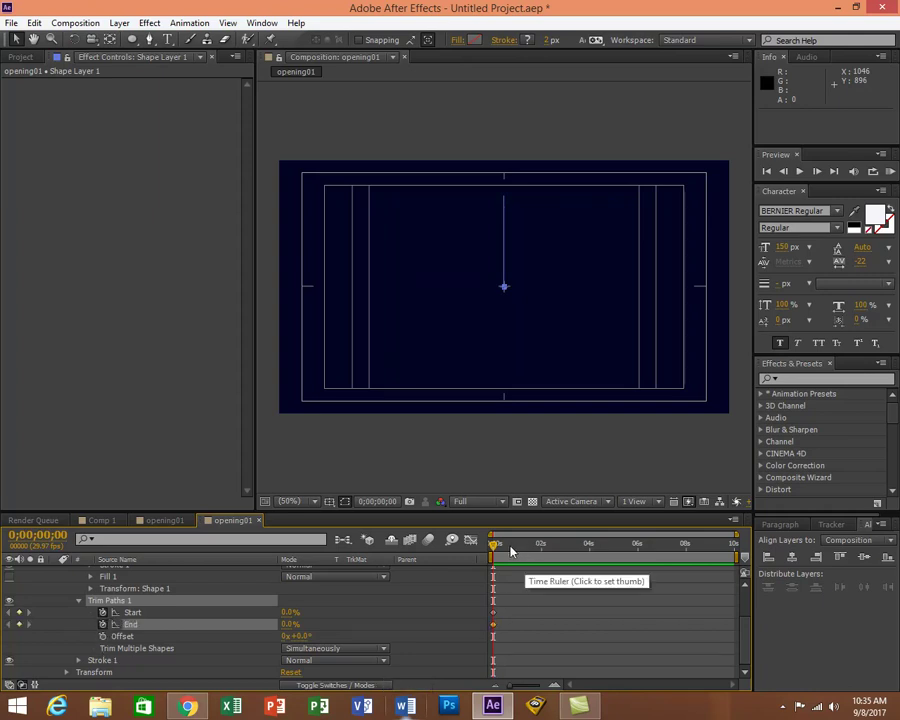
At 0;00;01;00, set both the Start and End of Trim Paths 1 to 100%.
{"action": "left_click_drag", "start_coordinate": [493, 553], "coordinate": [532, 553]}
{"action": "left_click_drag", "start_coordinate": [735, 536], "coordinate": [636, 536]}
{"action": "left_click_drag", "start_coordinate": [559, 549], "coordinate": [533, 551]}
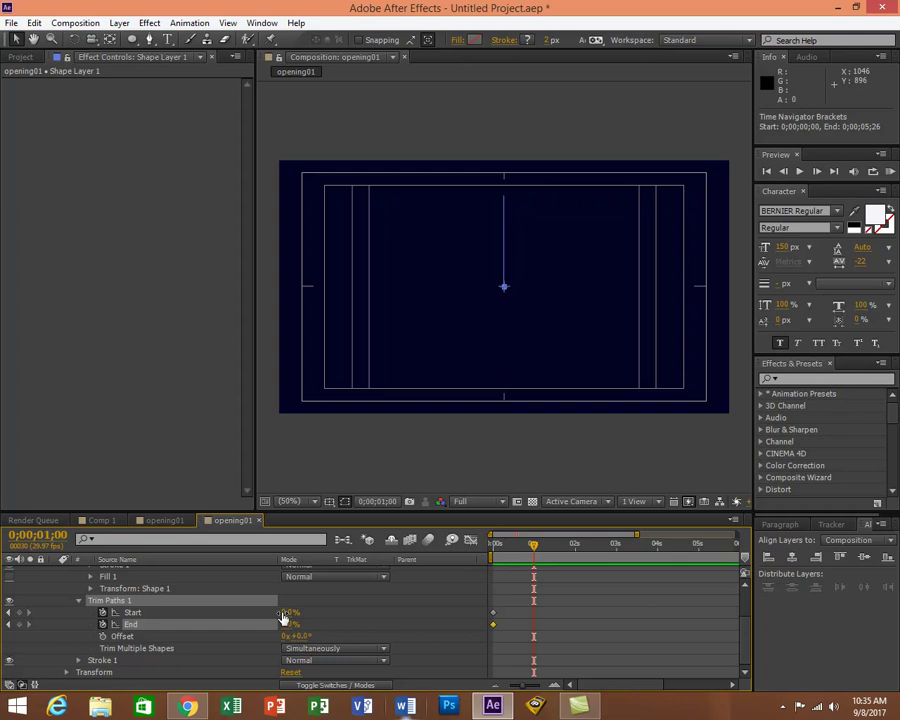
{"action": "left_click", "coordinate": [287, 611]}
{"action": "type", "text": "100"}
{"action": "key", "text": "Return"}
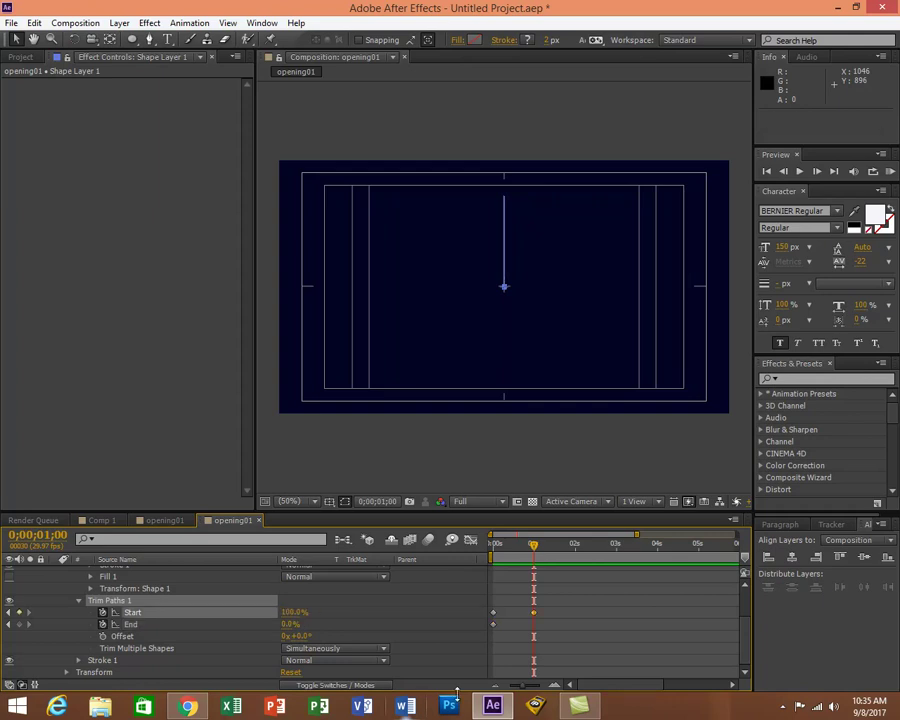
{"action": "left_click", "coordinate": [290, 624]}
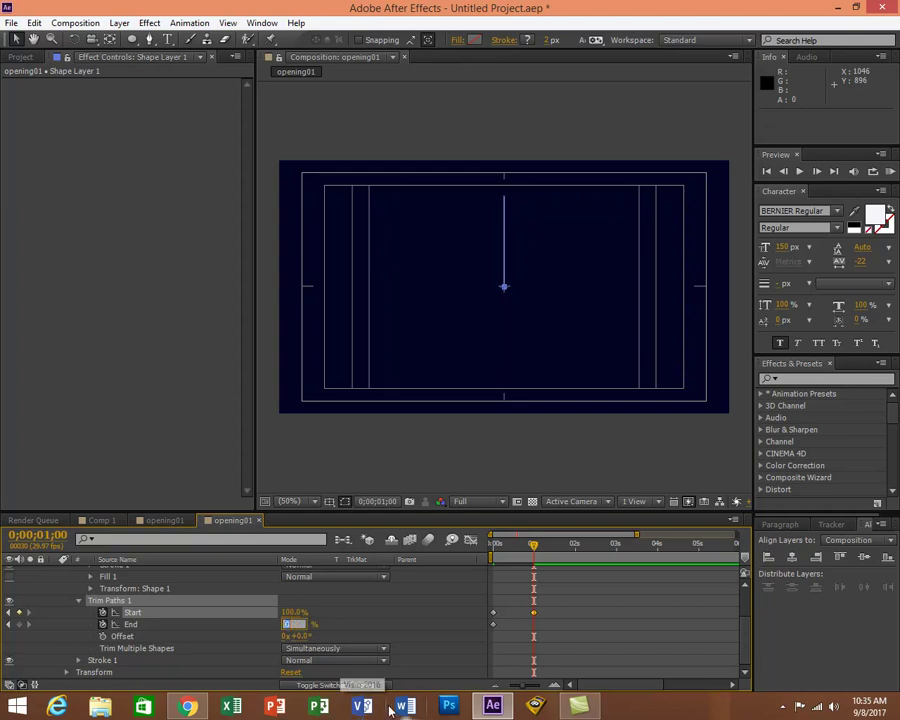
{"action": "type", "text": "100"}
{"action": "key", "text": "Return"}
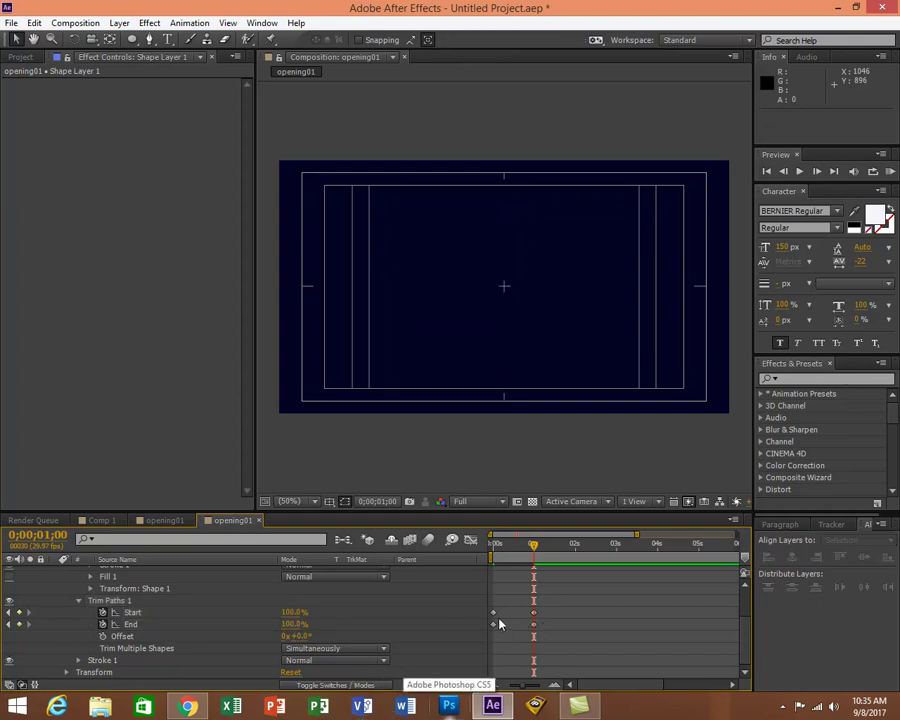
Delay the two End keyframes to 0;00;00;09 and 0;00;01;08, and preview the line animation.
{"action": "left_click_drag", "start_coordinate": [494, 625], "coordinate": [501, 625]}
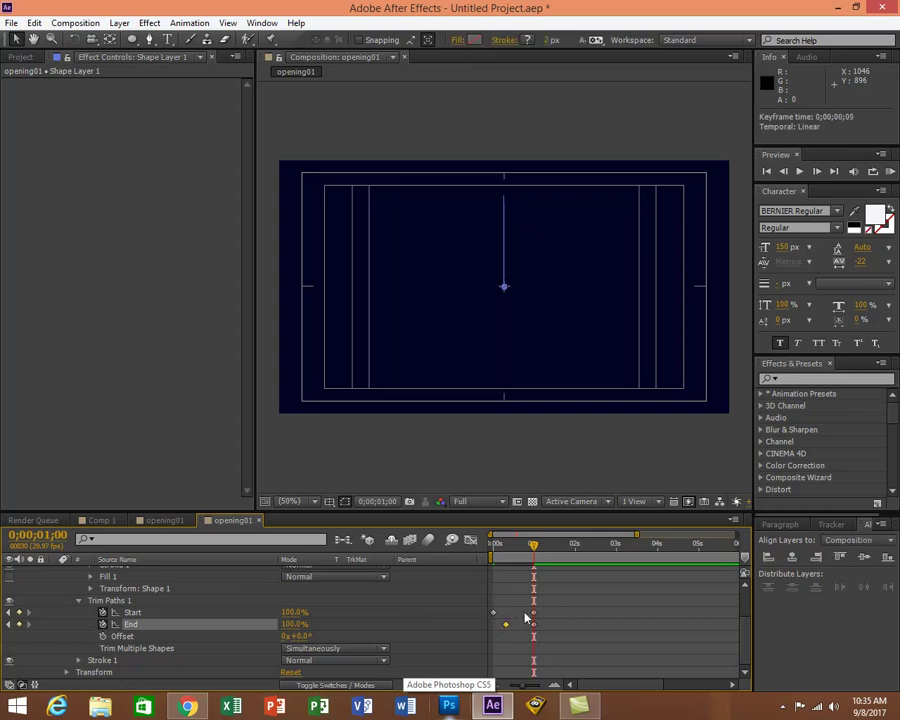
{"action": "left_click_drag", "start_coordinate": [536, 625], "coordinate": [545, 628]}
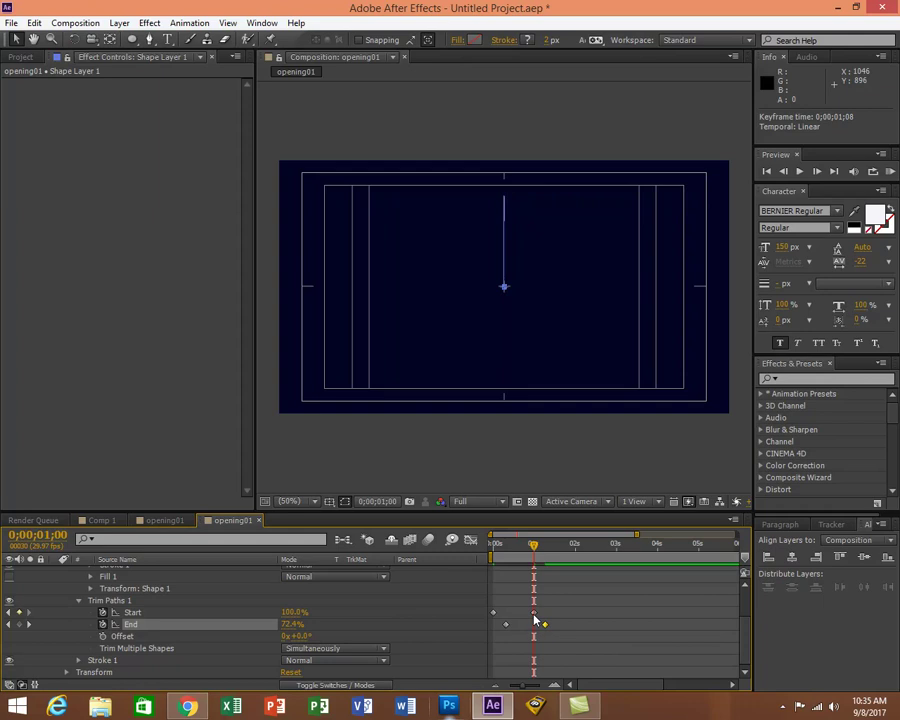
{"action": "left_click", "coordinate": [534, 614]}
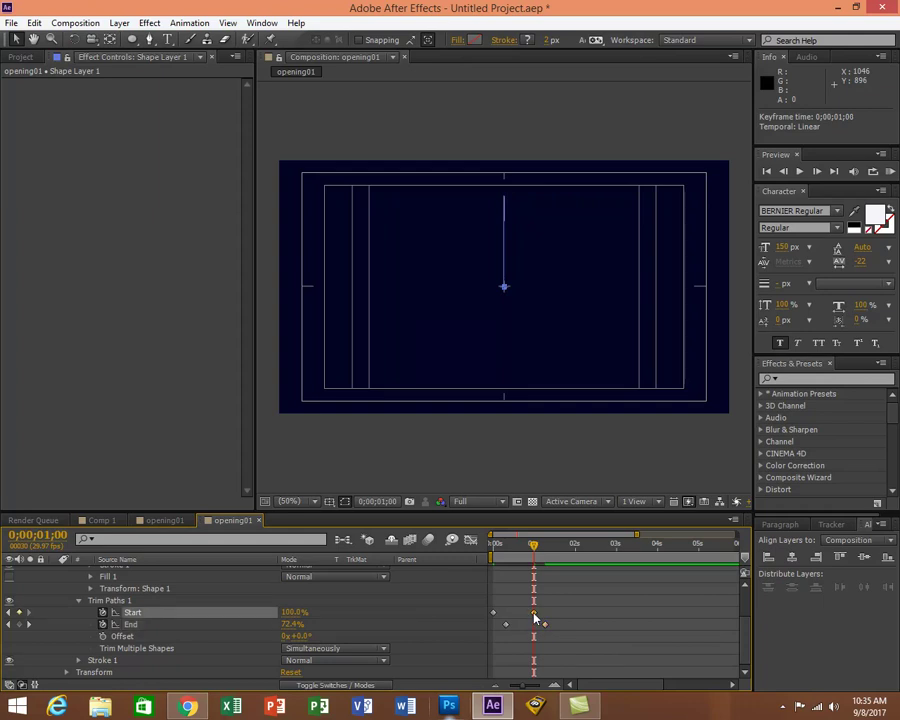
{"action": "left_click", "coordinate": [891, 174]}
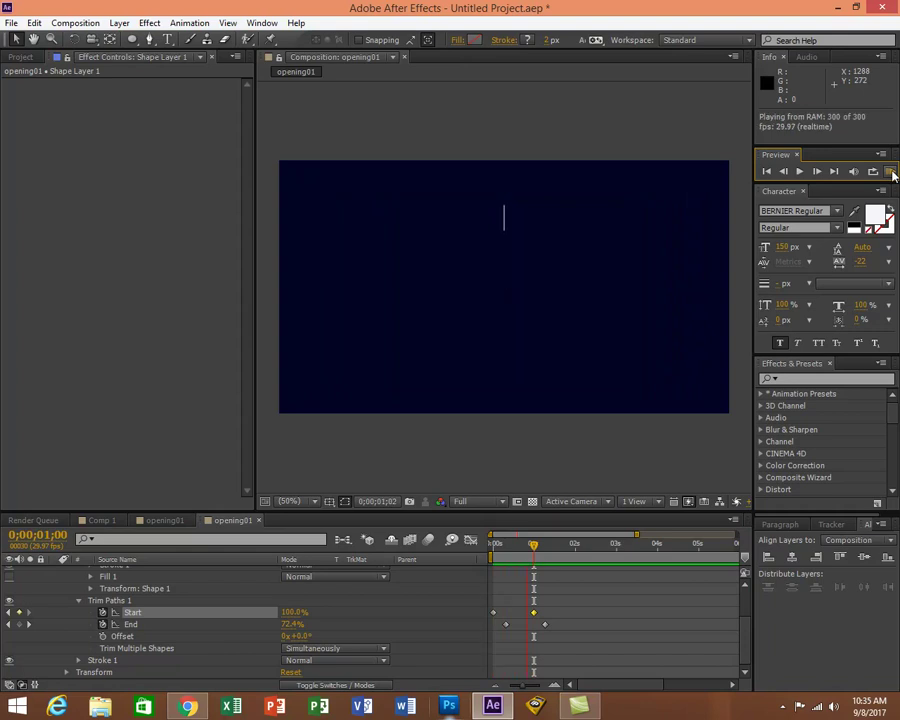
{"action": "left_click", "coordinate": [570, 625]}
Apply Easy Ease to all Start and End keyframes of Trim Paths 1.
{"action": "left_click_drag", "start_coordinate": [566, 639], "coordinate": [484, 610]}
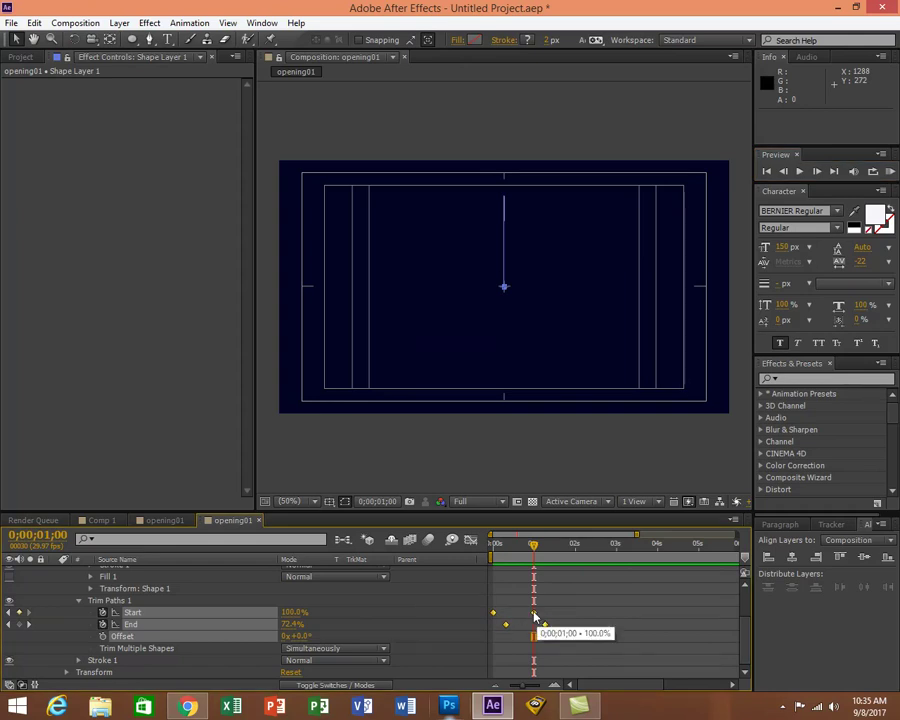
{"action": "right_click", "coordinate": [535, 618]}
{"action": "mouse_move", "coordinate": [597, 604]}
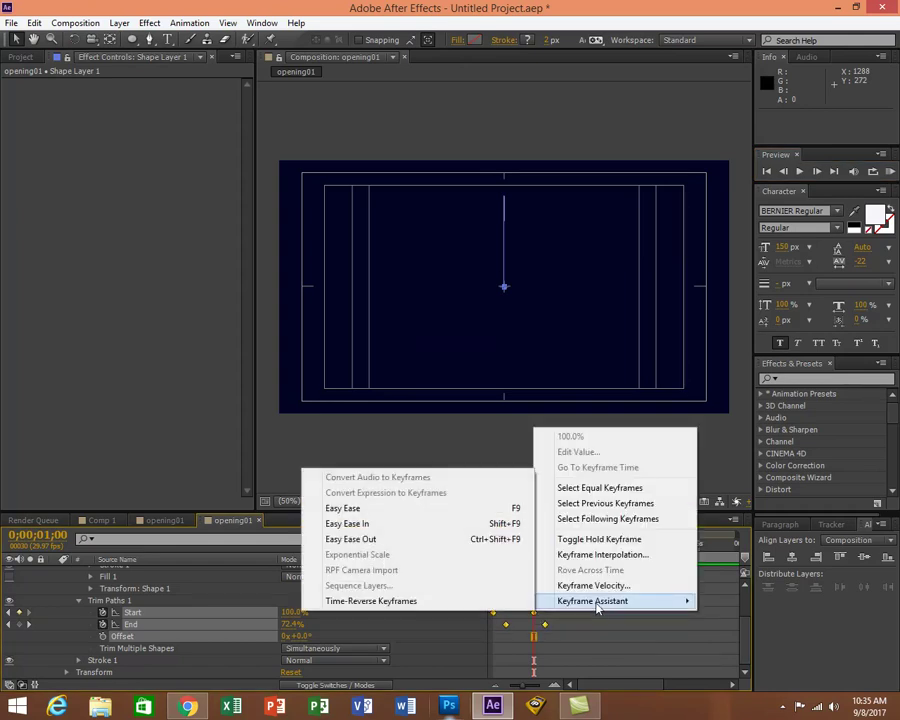
{"action": "left_click", "coordinate": [390, 508]}
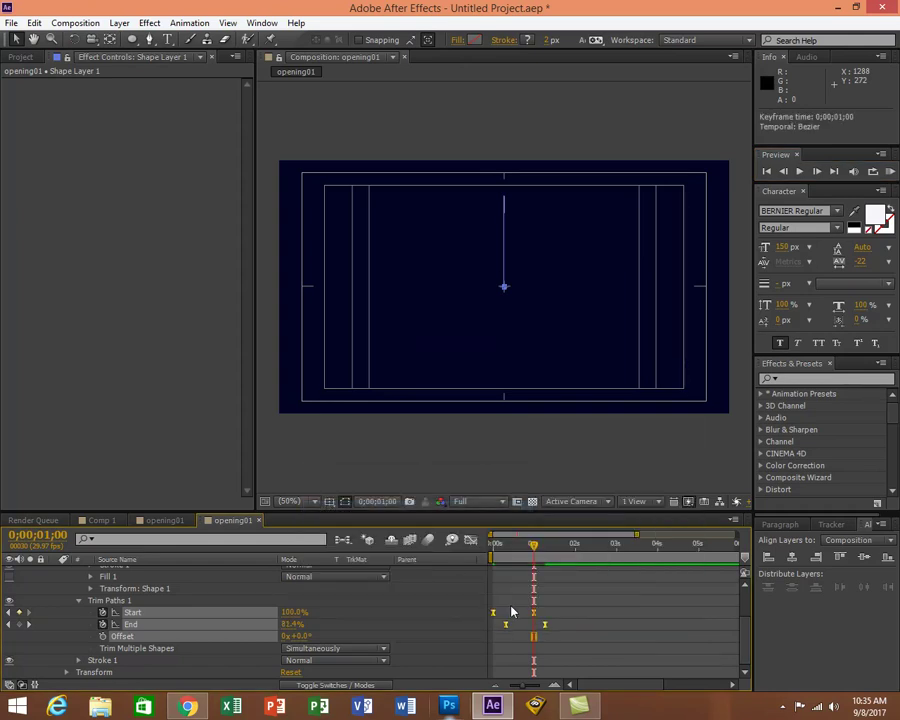
In the Graph Editor, lengthen the outgoing handles of the 0% keyframes and the incoming handles of the 100% keyframes to steepen both curves.
{"action": "left_click", "coordinate": [471, 539]}
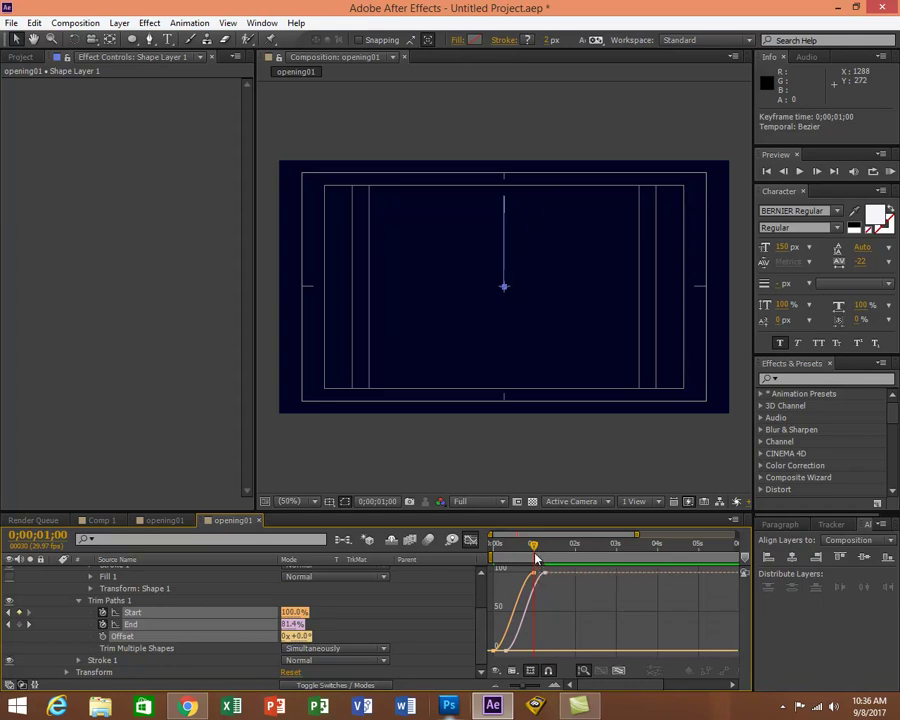
{"action": "left_click_drag", "start_coordinate": [636, 534], "coordinate": [536, 536]}
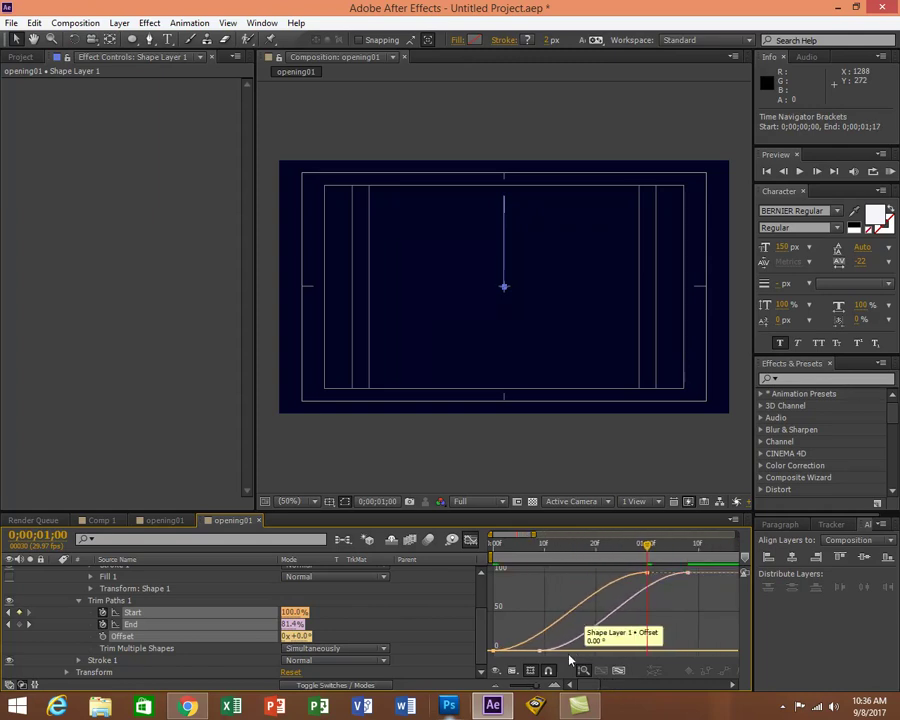
{"action": "left_click", "coordinate": [497, 650]}
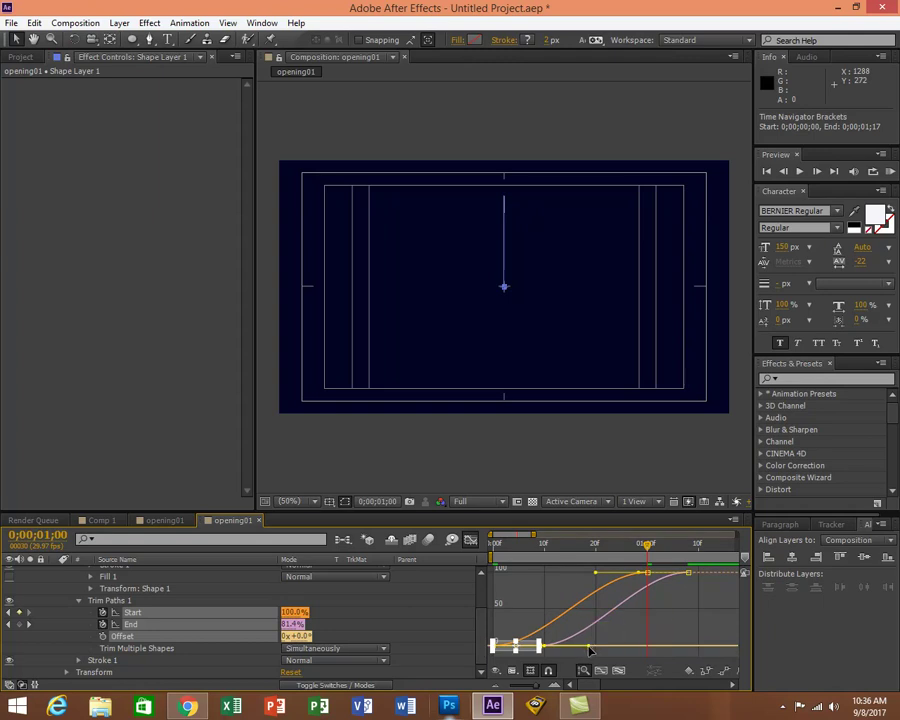
{"action": "left_click_drag", "start_coordinate": [589, 649], "coordinate": [647, 648]}
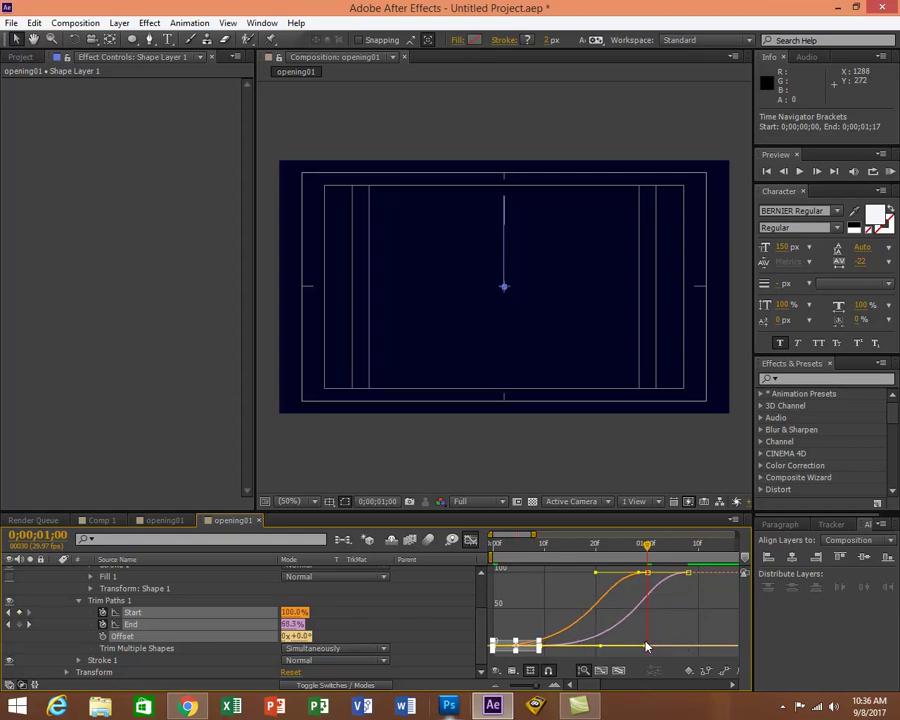
{"action": "left_click_drag", "start_coordinate": [700, 589], "coordinate": [604, 566]}
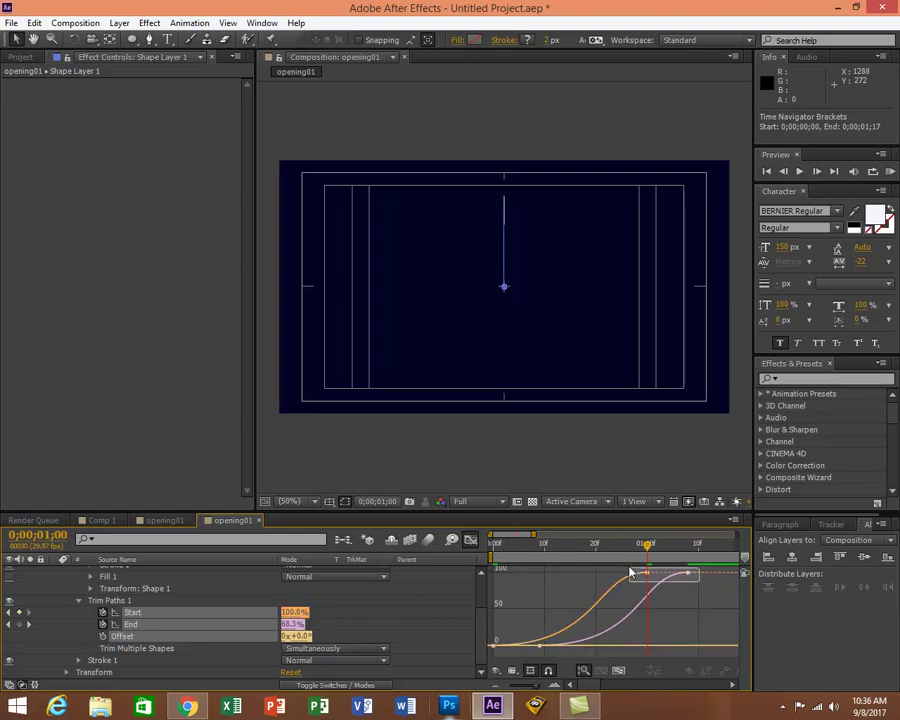
{"action": "left_click_drag", "start_coordinate": [594, 580], "coordinate": [502, 583]}
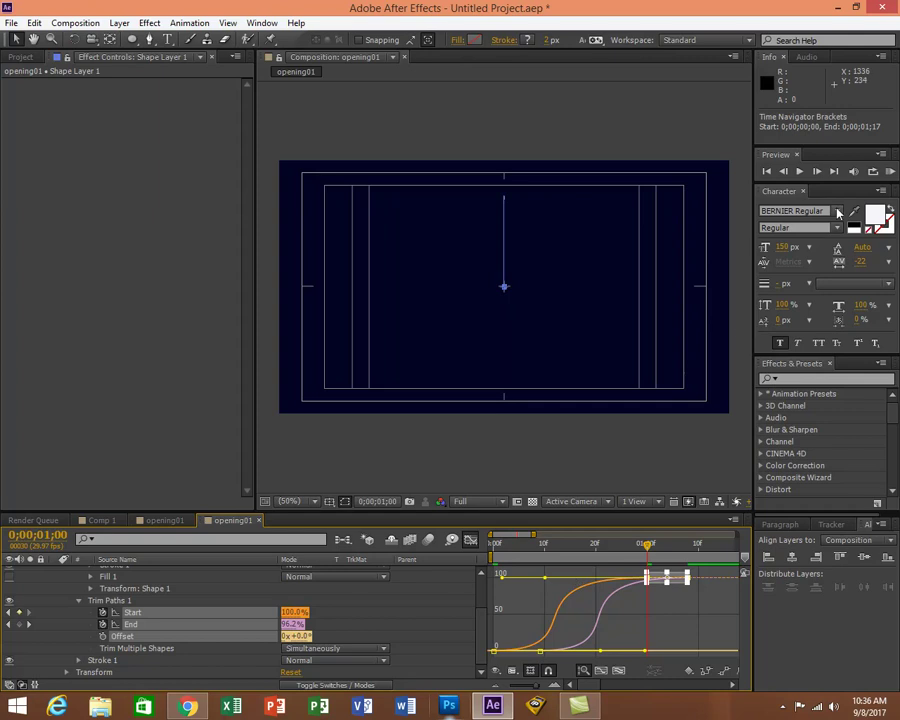
Preview the eased line animation, and return to the layer keyframe view with Trim Paths 1 collapsed.
{"action": "left_click", "coordinate": [891, 172]}
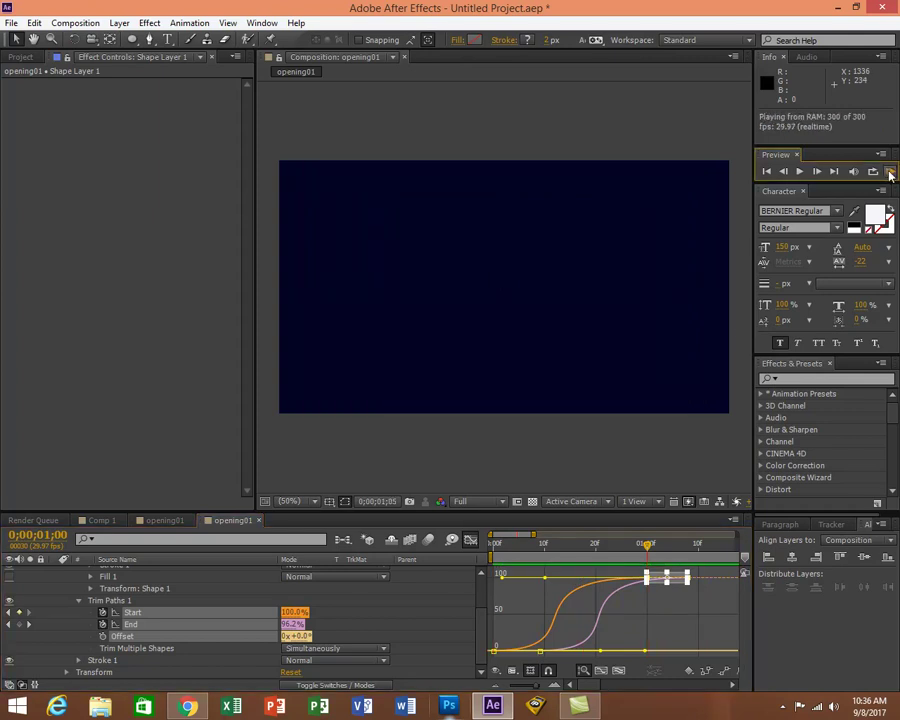
{"action": "left_click", "coordinate": [891, 172]}
{"action": "left_click", "coordinate": [470, 539]}
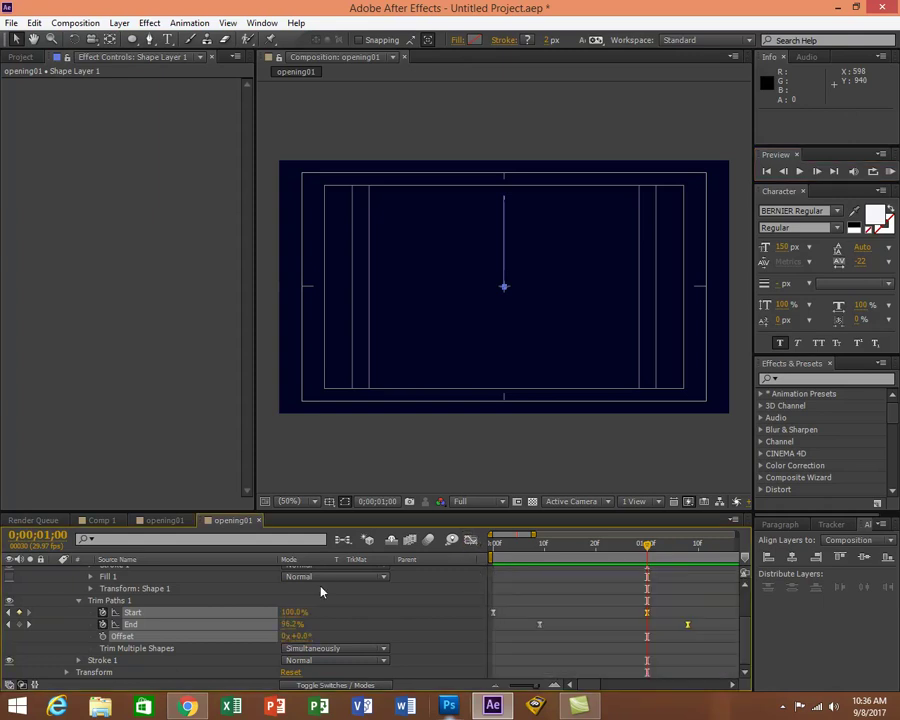
{"action": "left_click_drag", "start_coordinate": [745, 647], "coordinate": [743, 572]}
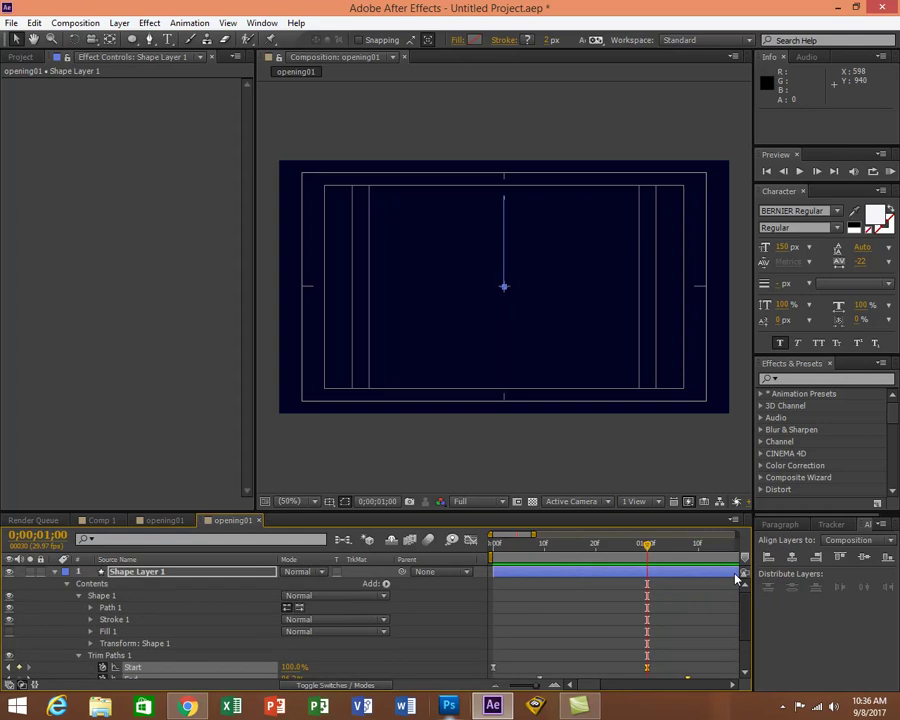
{"action": "left_click", "coordinate": [79, 656]}
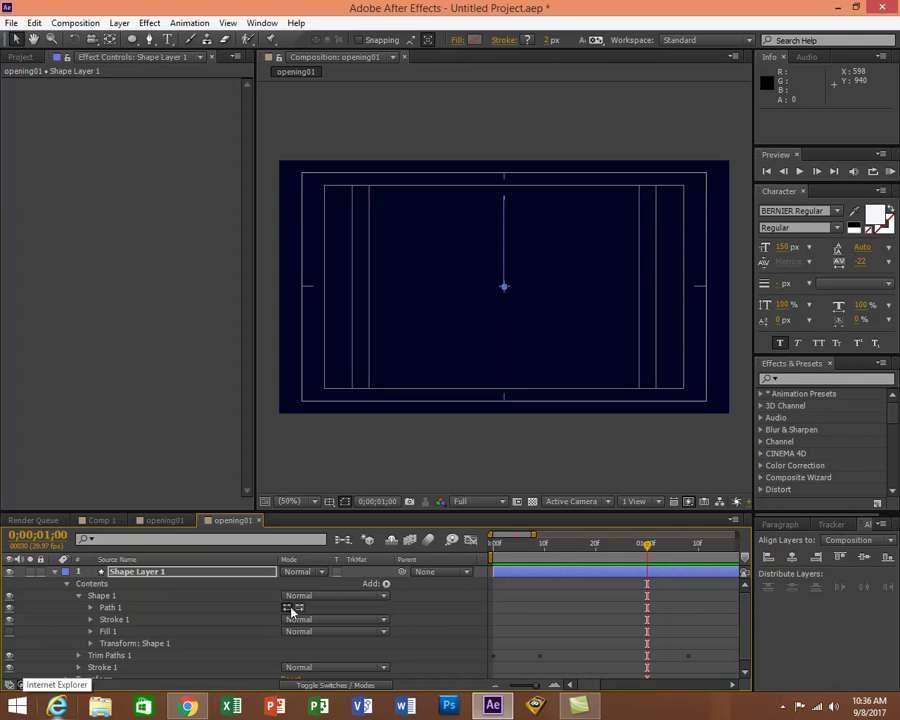
{"action": "left_click", "coordinate": [385, 585]}
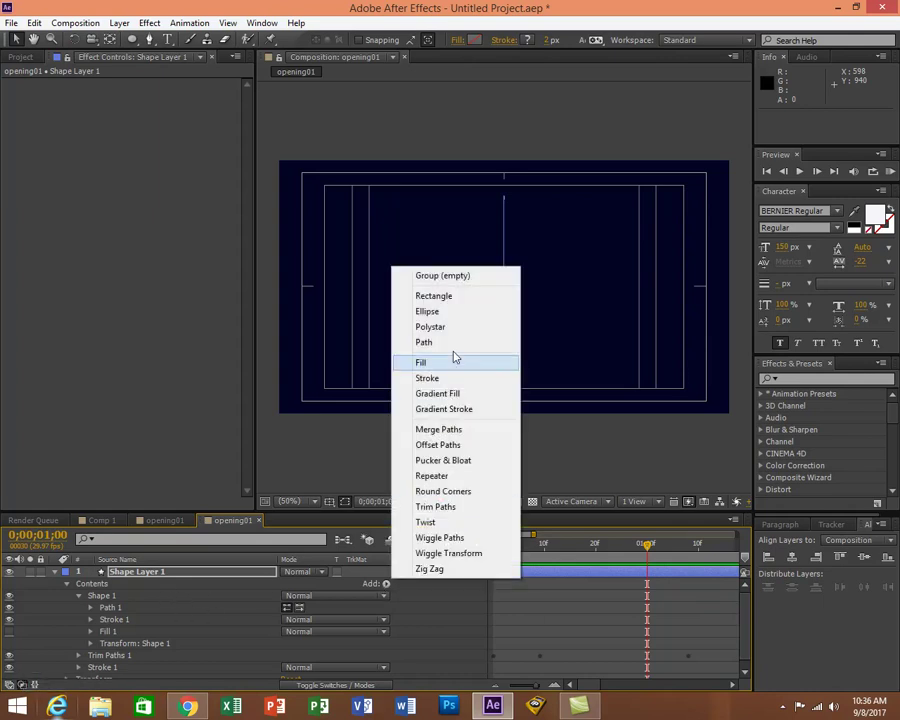
{"action": "left_click", "coordinate": [428, 378]}
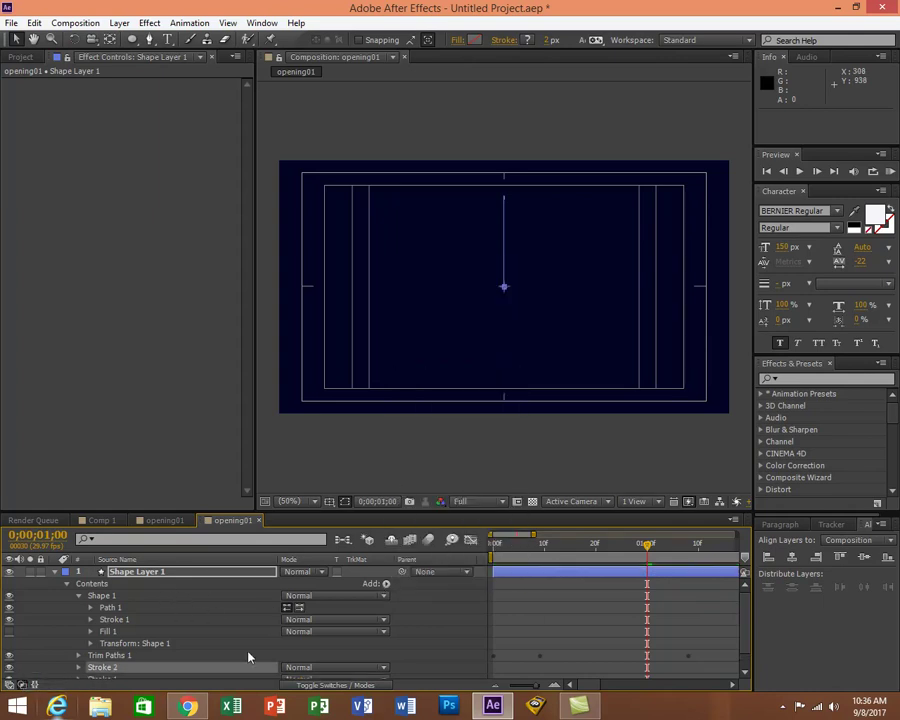
{"action": "scroll", "coordinate": [743, 627], "scroll_direction": "down", "scroll_amount": 1}
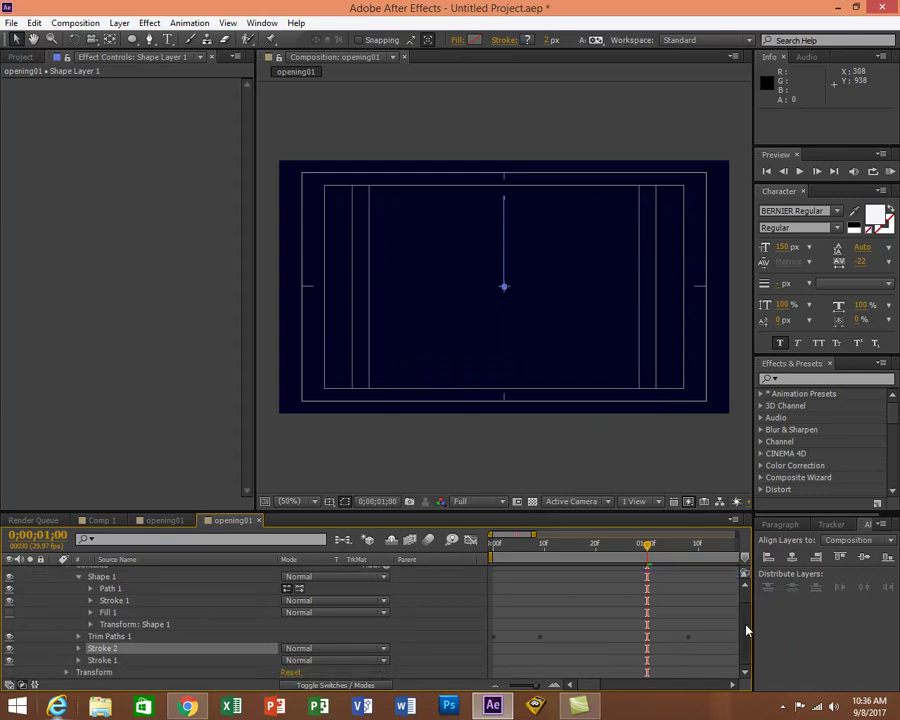
{"action": "left_click", "coordinate": [103, 661]}
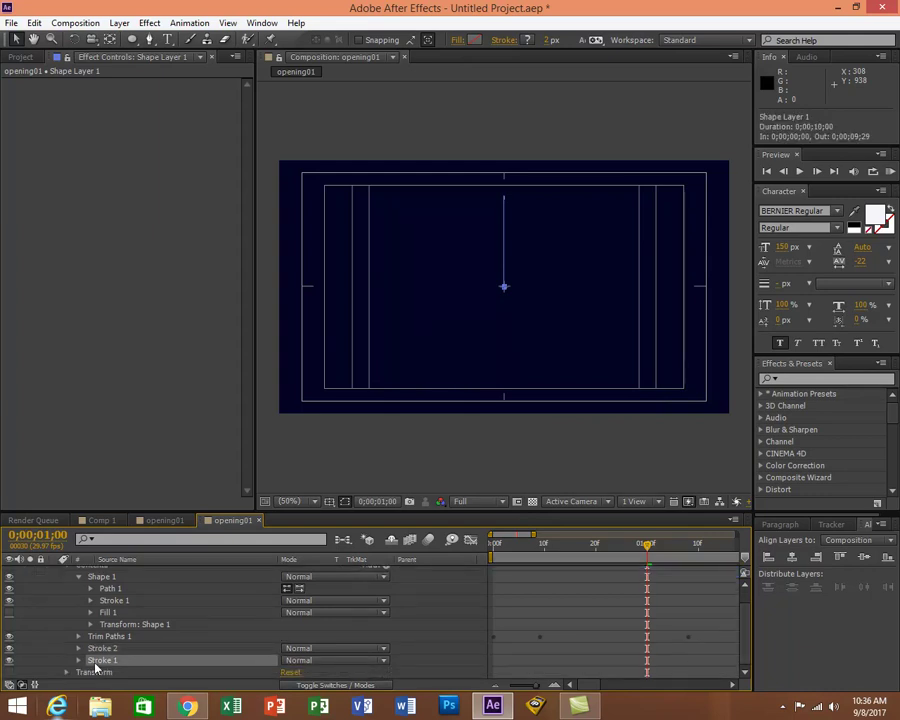
{"action": "left_click", "coordinate": [100, 648]}
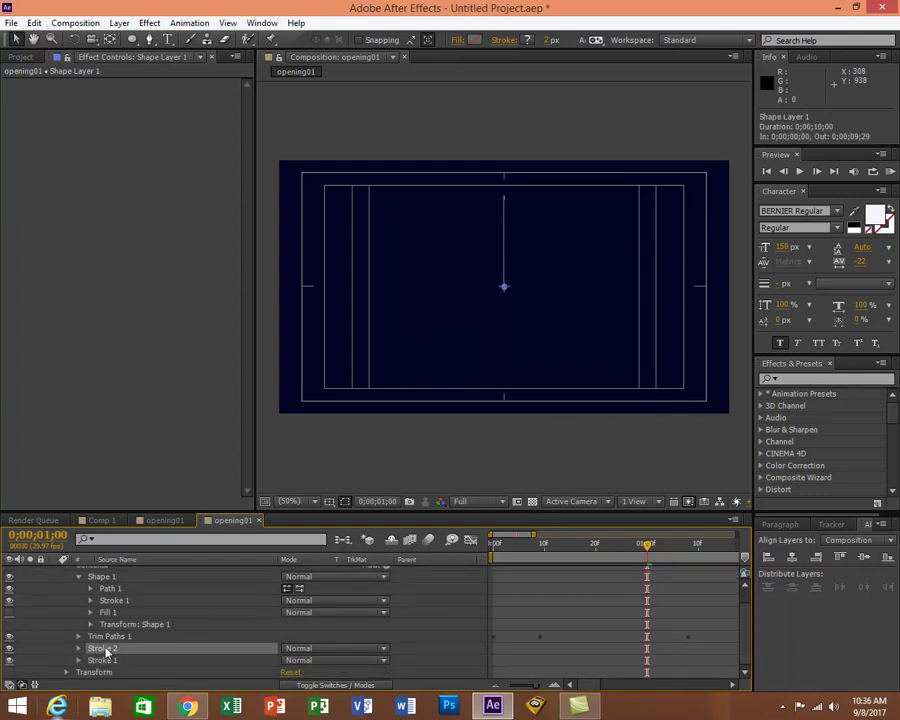
{"action": "key", "text": "Delete"}
Expand Stroke 1 of Shape Layer 1, return the playhead to 0;00;00;00, and open its Stroke Width value for editing.
{"action": "left_click", "coordinate": [104, 660]}
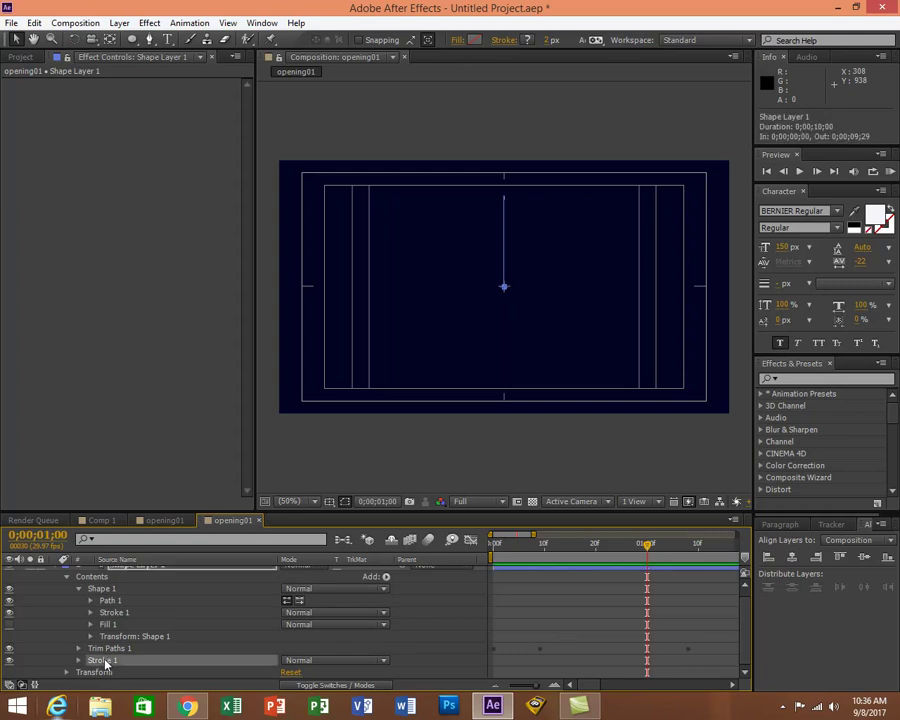
{"action": "left_click", "coordinate": [67, 660]}
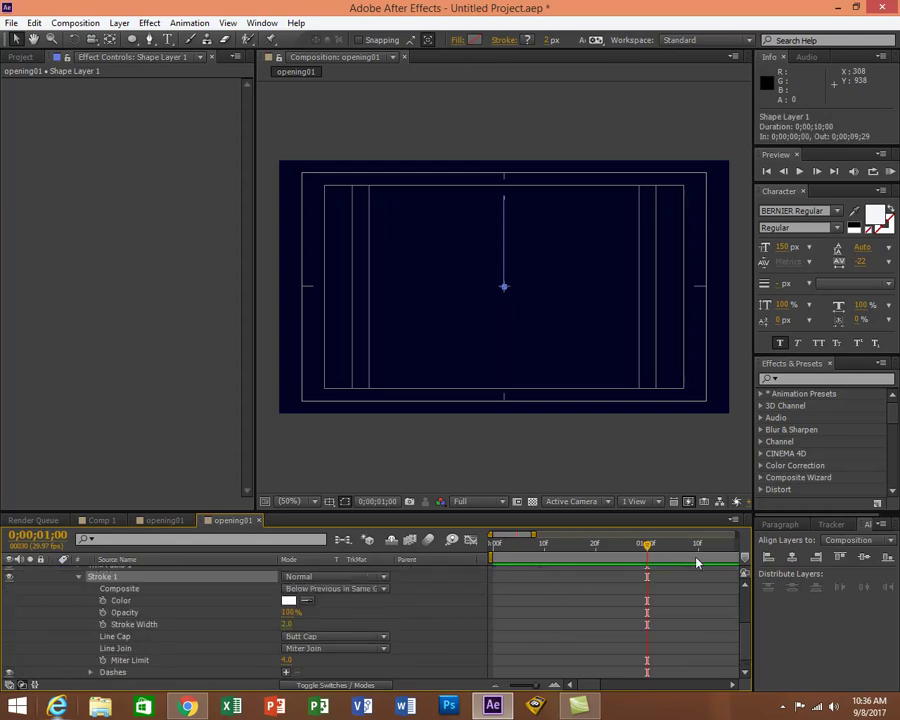
{"action": "scroll", "coordinate": [745, 657], "scroll_direction": "down", "scroll_amount": 1}
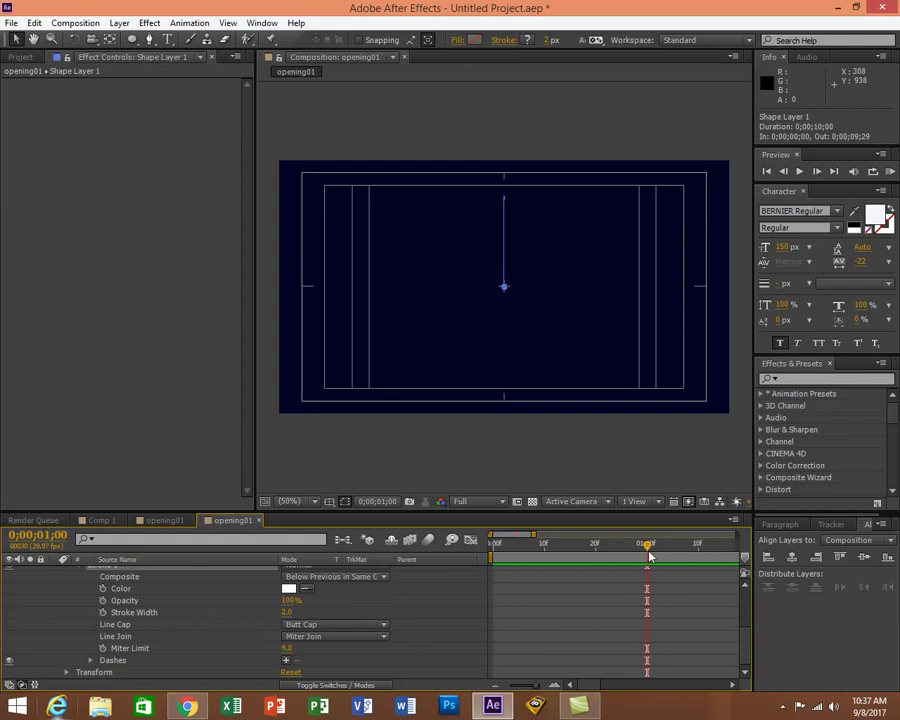
{"action": "left_click_drag", "start_coordinate": [650, 550], "coordinate": [482, 562]}
{"action": "left_click", "coordinate": [287, 613]}
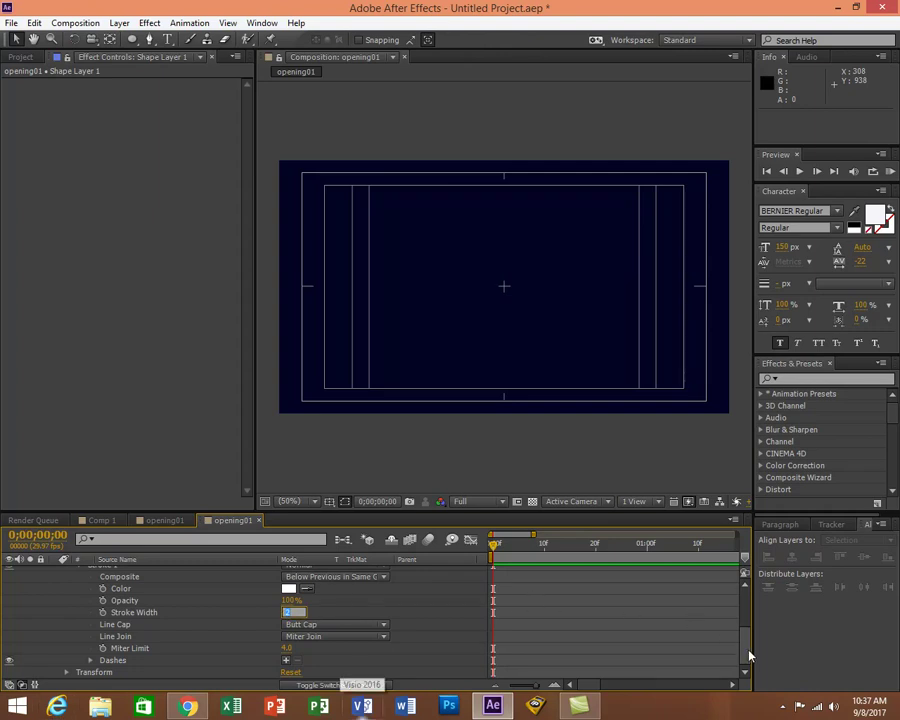
Collapse the Shape 1 and Contents groups of Shape Layer 1, and preview the line animation.
{"action": "scroll", "coordinate": [749, 628], "scroll_direction": "up", "scroll_amount": 3}
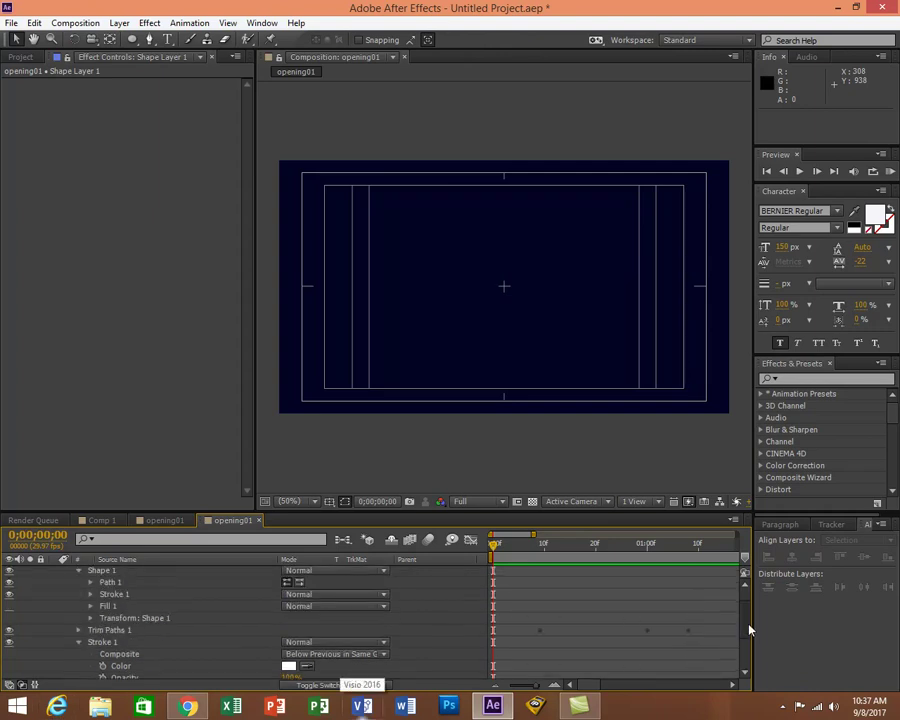
{"action": "scroll", "coordinate": [748, 615], "scroll_direction": "up", "scroll_amount": 3}
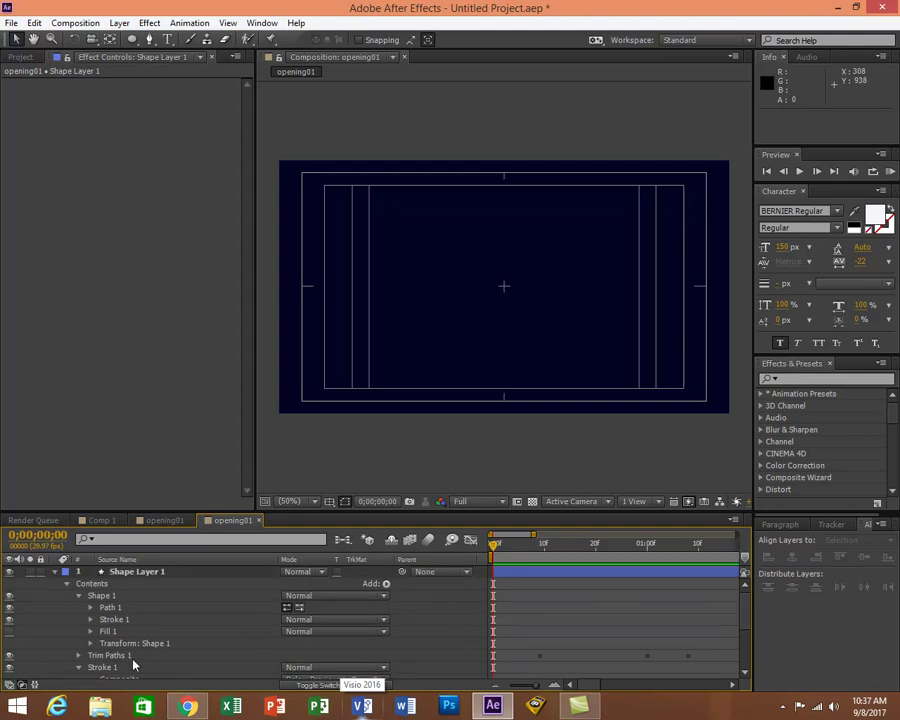
{"action": "left_click", "coordinate": [80, 669]}
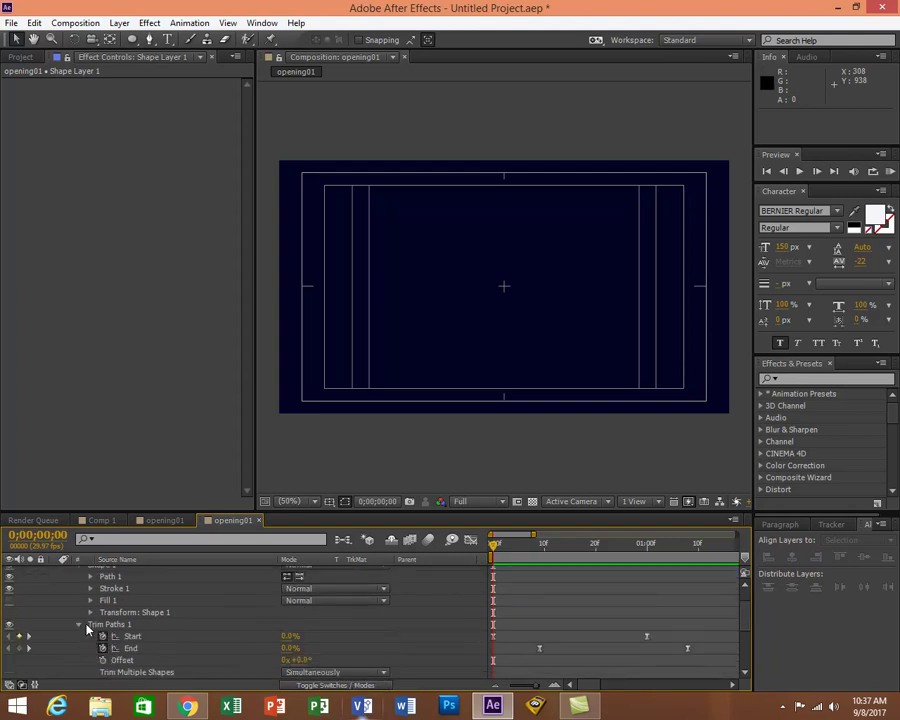
{"action": "left_click", "coordinate": [78, 624]}
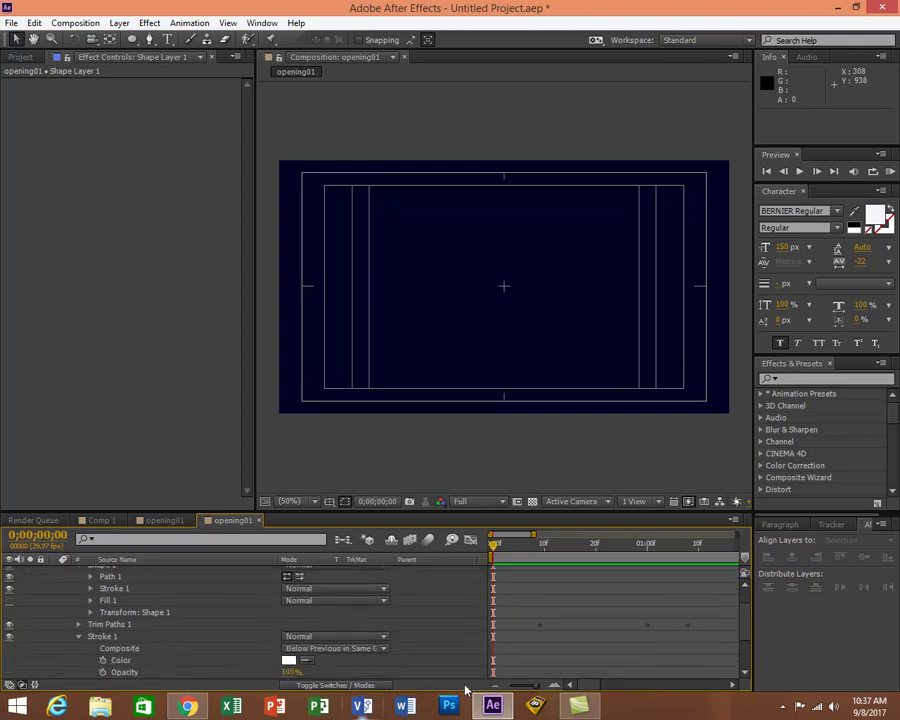
{"action": "scroll", "coordinate": [745, 630], "scroll_direction": "up", "scroll_amount": 2}
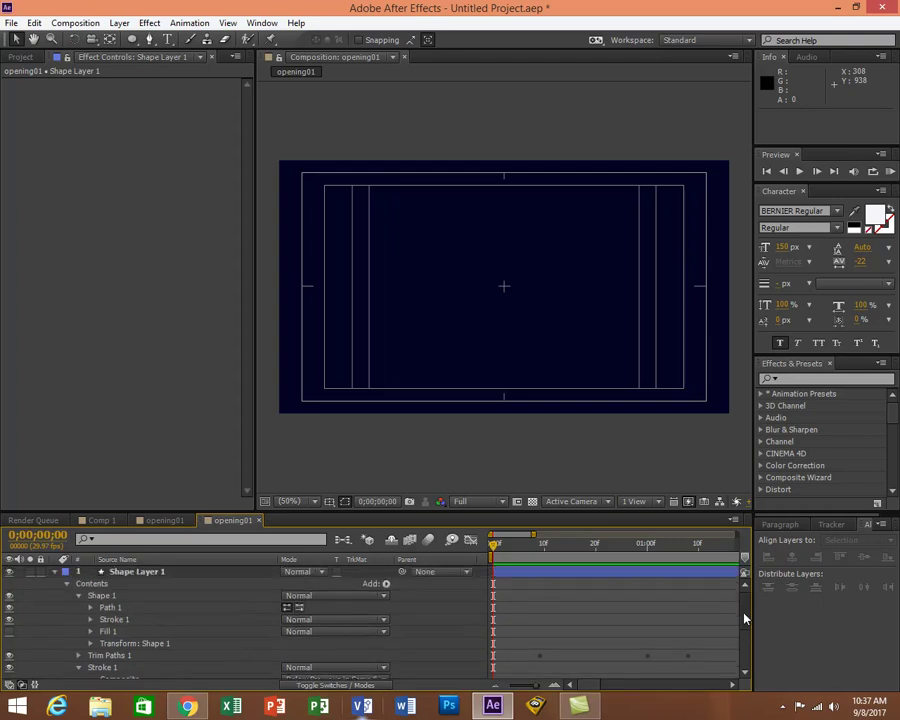
{"action": "left_click", "coordinate": [78, 595]}
{"action": "left_click", "coordinate": [66, 583]}
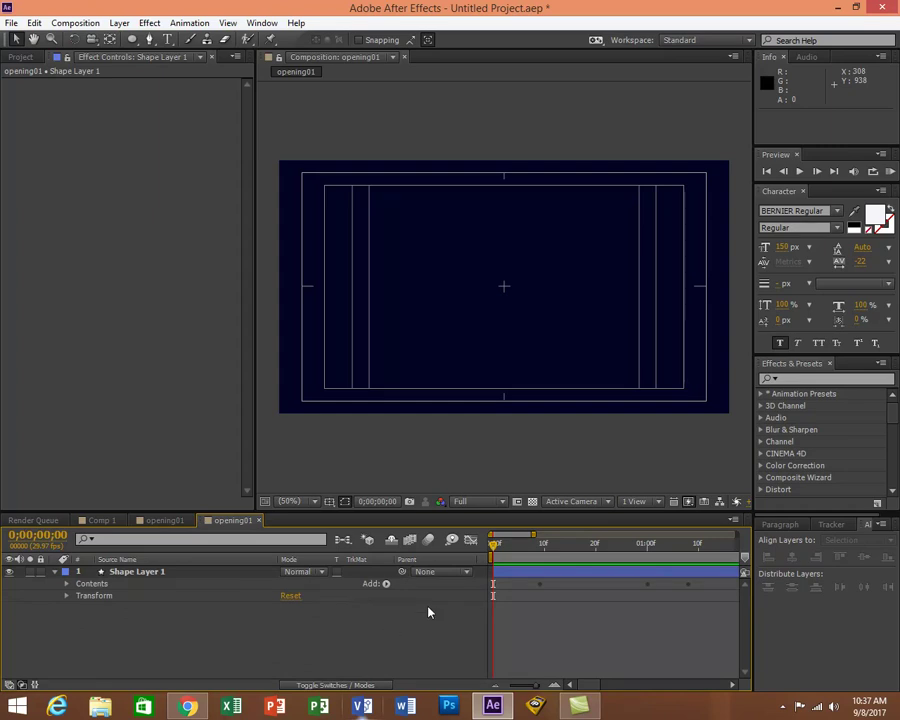
{"action": "left_click", "coordinate": [891, 172]}
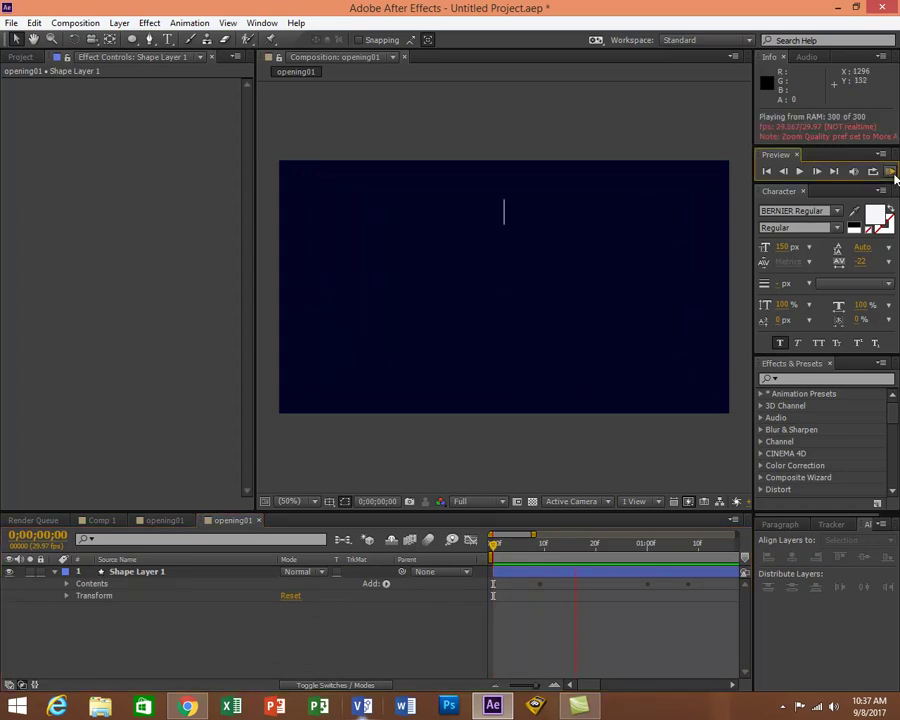
{"action": "left_click", "coordinate": [891, 172]}
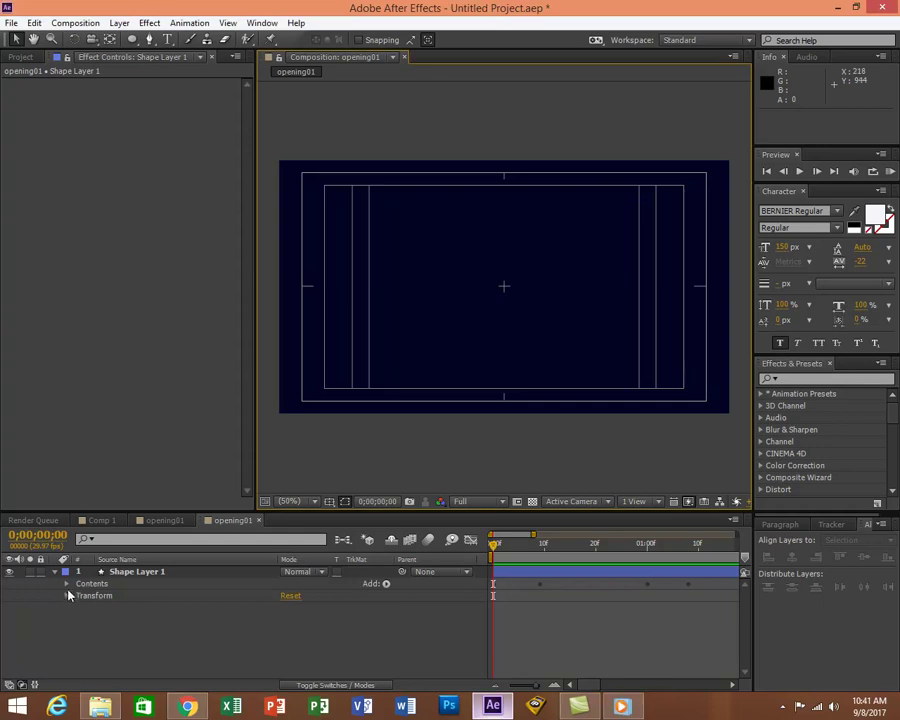
Expand the Contents of Shape Layer 1 and set the Stroke Width of Stroke 1 to 15 at the first frame.
{"action": "left_click", "coordinate": [66, 596]}
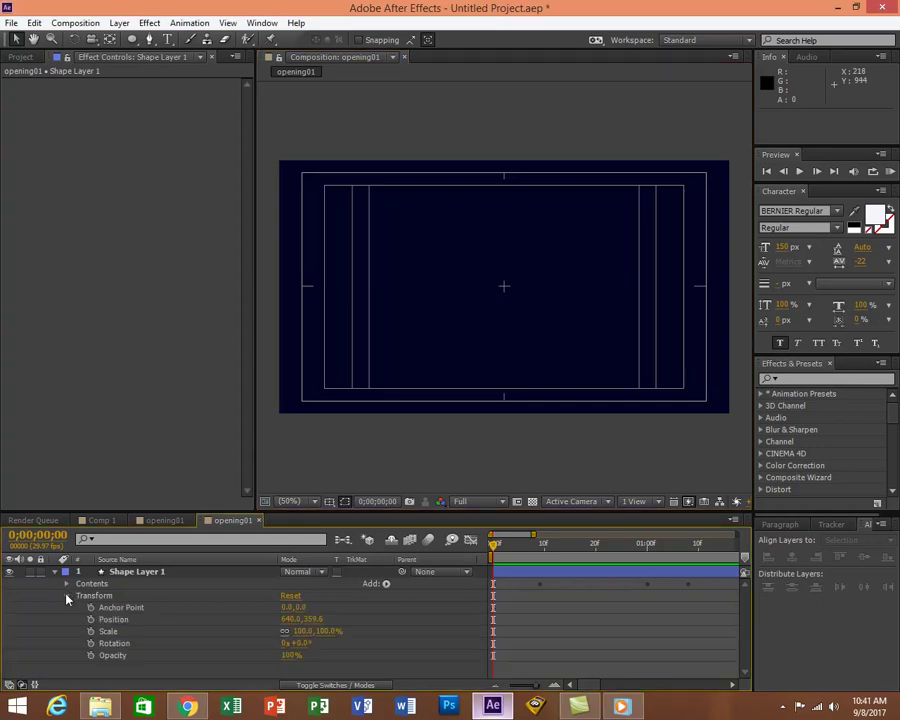
{"action": "left_click", "coordinate": [66, 596]}
{"action": "left_click", "coordinate": [66, 584]}
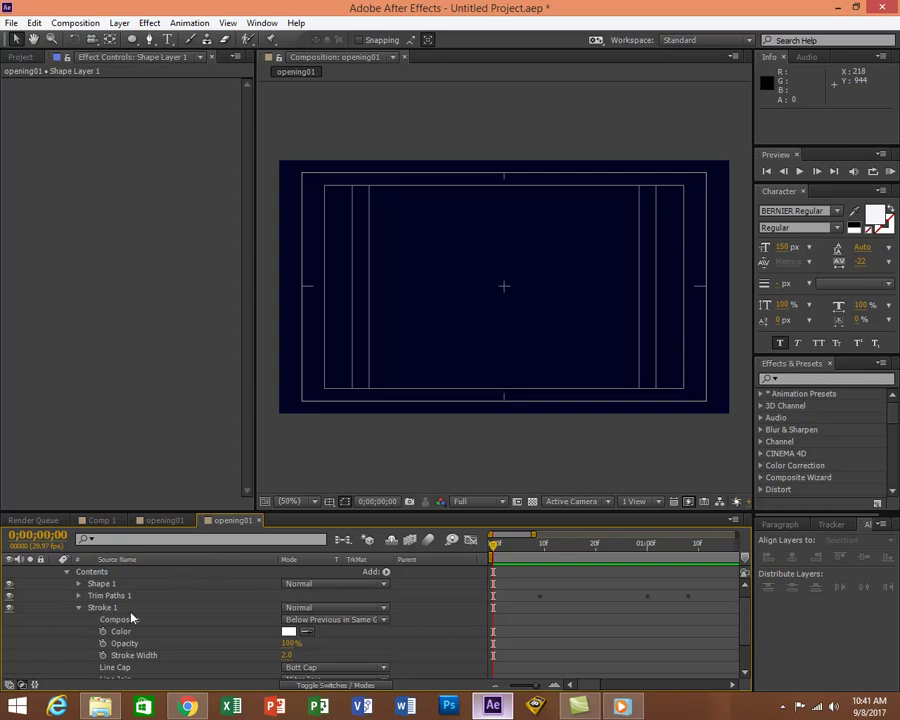
{"action": "scroll", "coordinate": [140, 618], "scroll_direction": "down", "scroll_amount": 2}
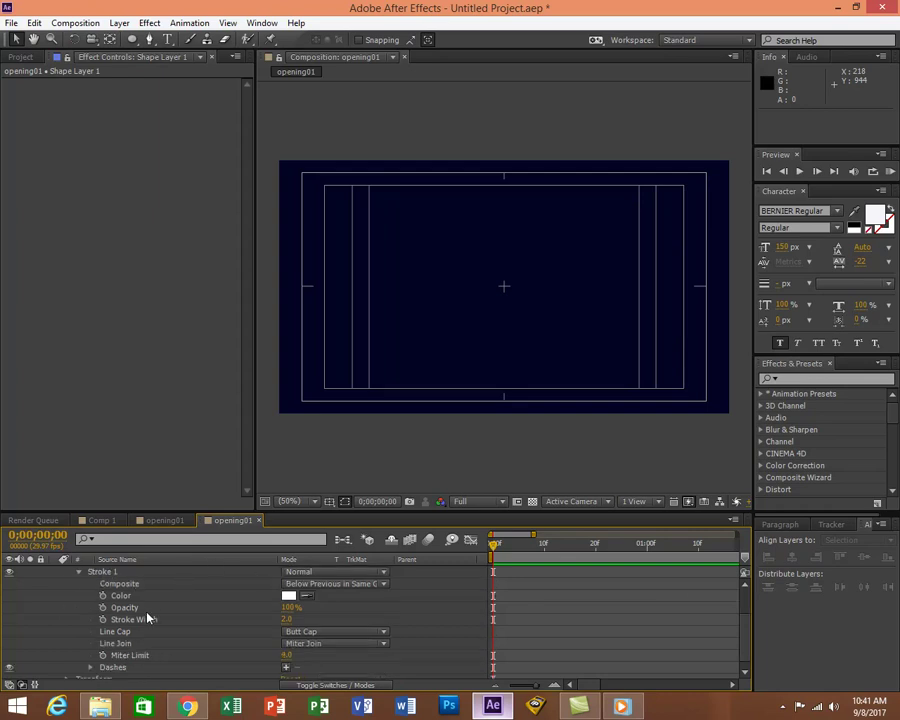
{"action": "left_click", "coordinate": [289, 620]}
{"action": "key", "text": "Return"}
{"action": "left_click", "coordinate": [287, 621]}
{"action": "type", "text": "15"}
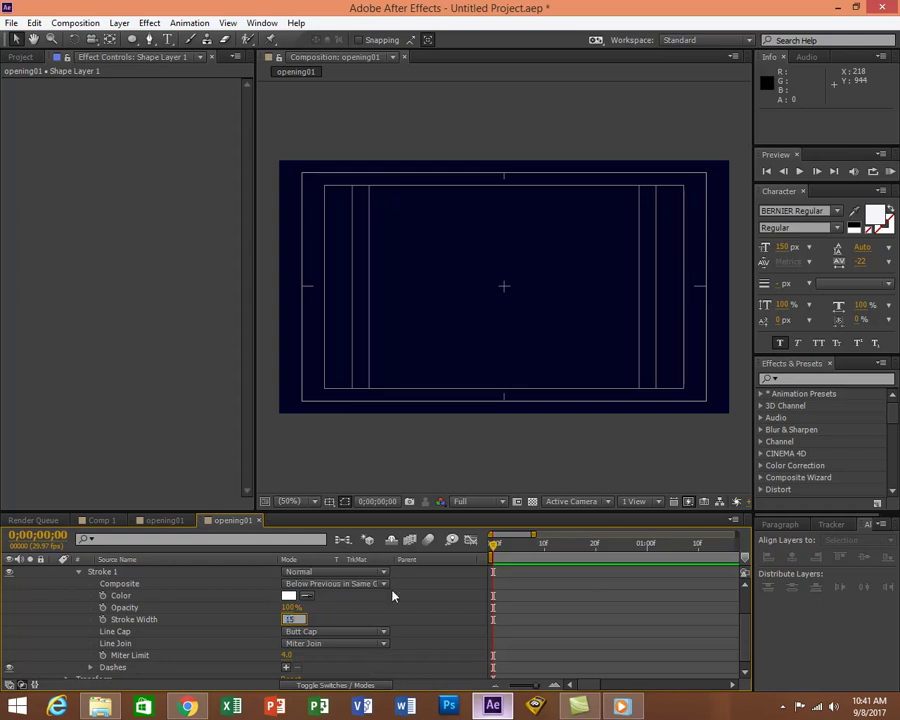
{"action": "key", "text": "Return"}
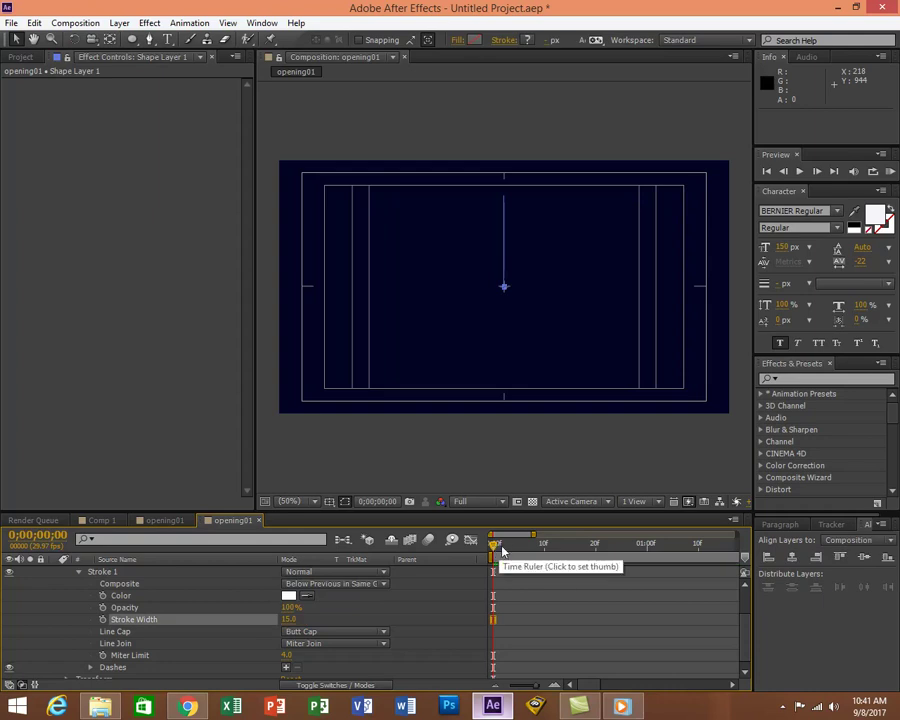
Set the Stroke Width of Stroke 1 to 3 at 0;00;00;20 and preview the line animation.
{"action": "left_click_drag", "start_coordinate": [494, 543], "coordinate": [597, 557]}
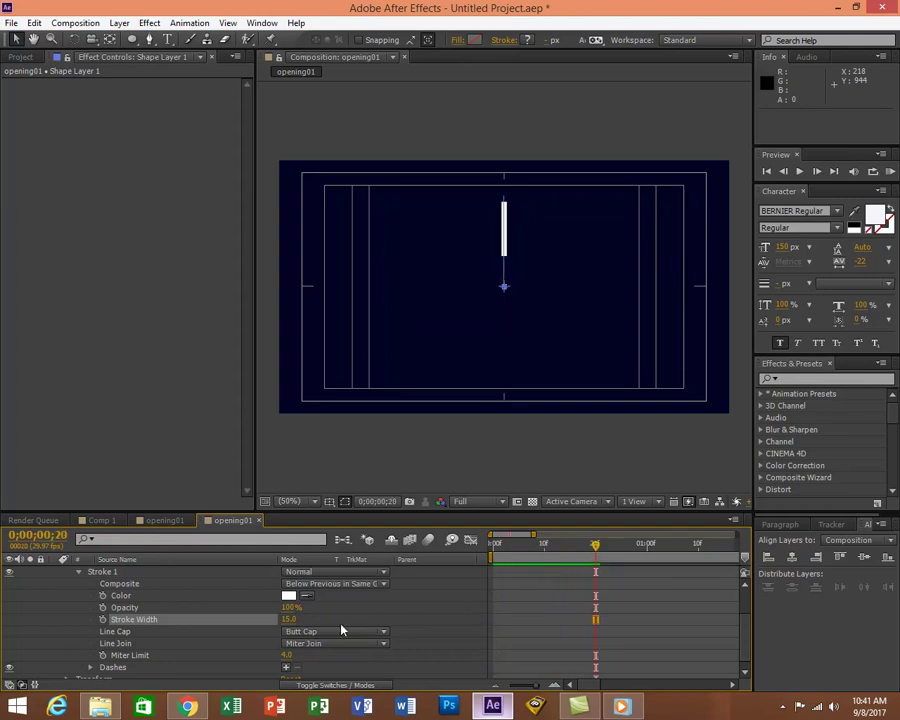
{"action": "left_click", "coordinate": [290, 619]}
{"action": "type", "text": "3"}
{"action": "key", "text": "Return"}
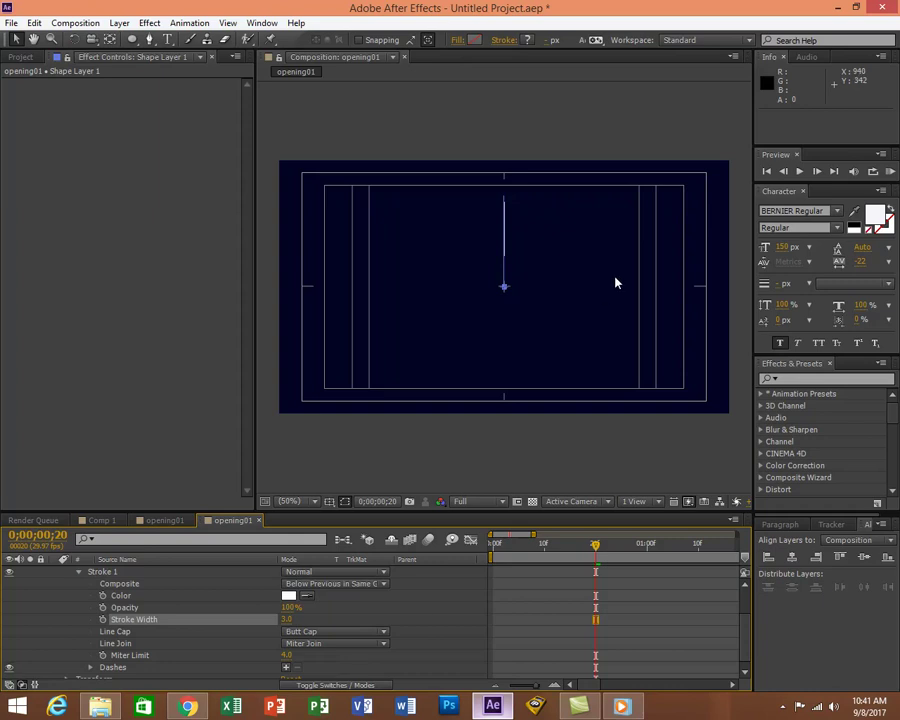
{"action": "left_click", "coordinate": [889, 173]}
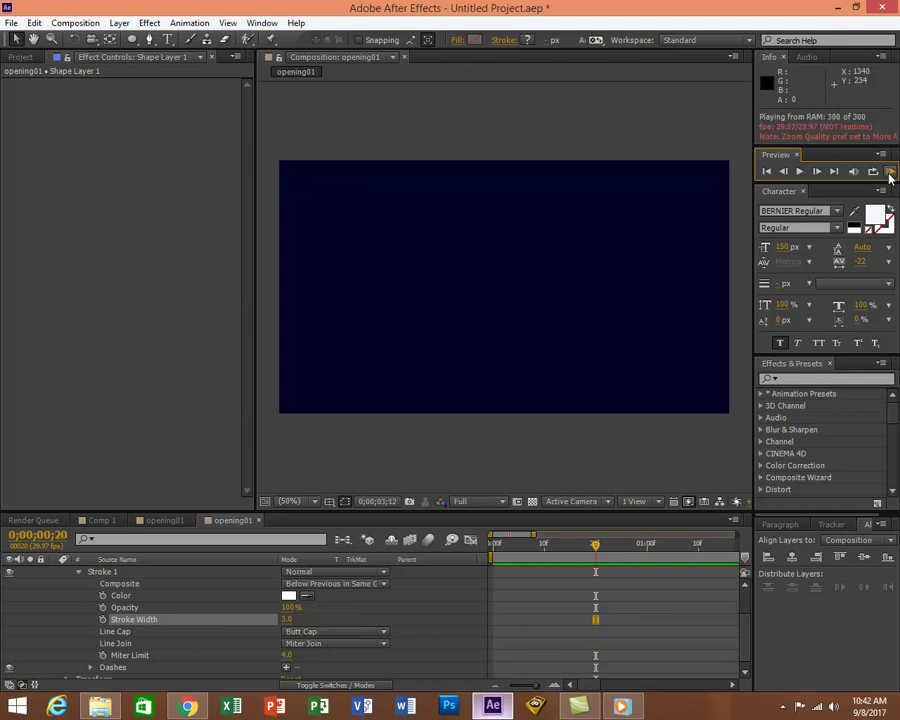
{"action": "left_click", "coordinate": [548, 591]}
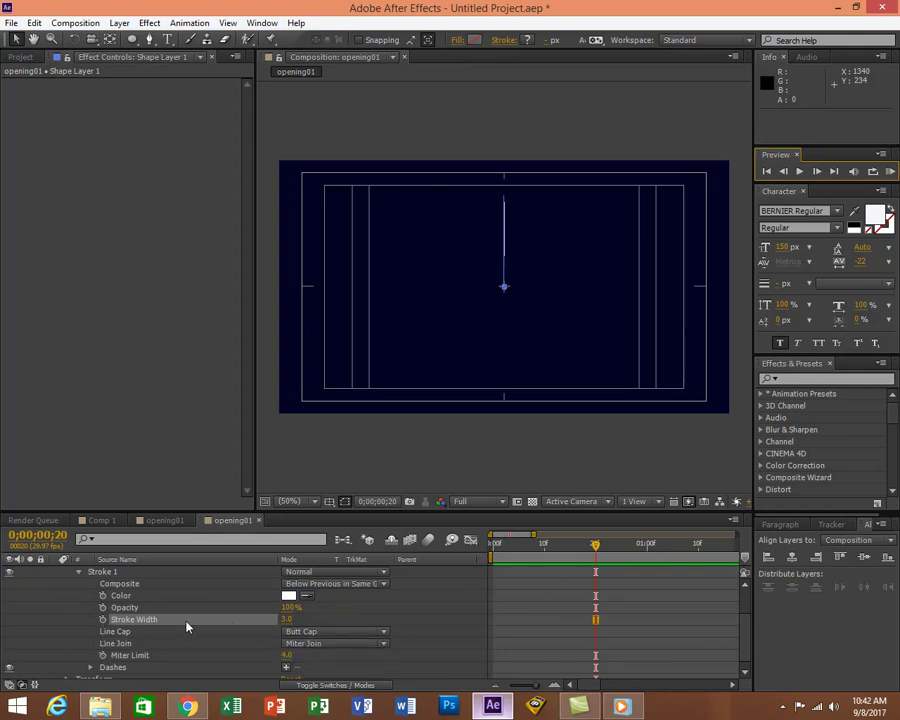
Enable keyframing for the Stroke Width of Stroke 1 at 0;00;00;00 with a value of 15.
{"action": "key", "text": "Home"}
{"action": "left_click", "coordinate": [102, 620]}
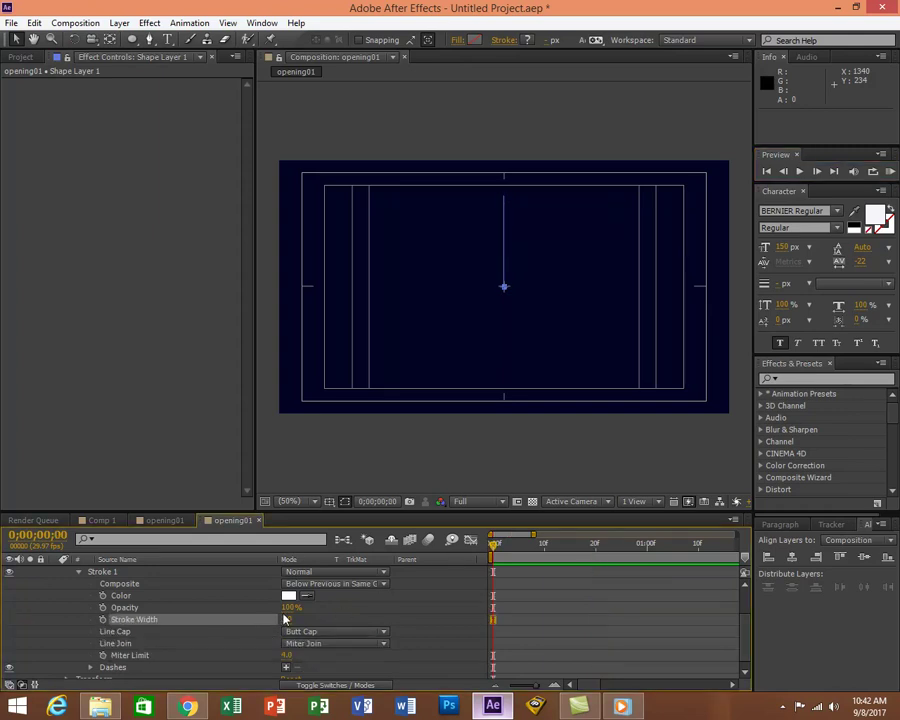
{"action": "left_click", "coordinate": [290, 620]}
{"action": "type", "text": "15"}
{"action": "left_click", "coordinate": [268, 617]}
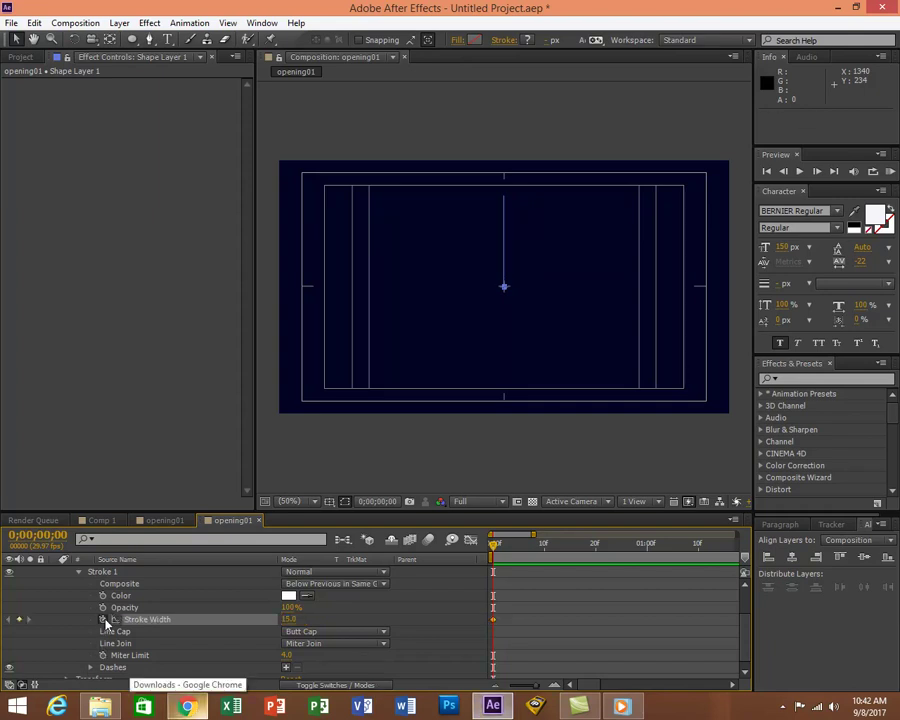
Add a Stroke Width keyframe of 3 at 0;00;00;21 and preview the thinning line.
{"action": "left_click_drag", "start_coordinate": [497, 549], "coordinate": [600, 545]}
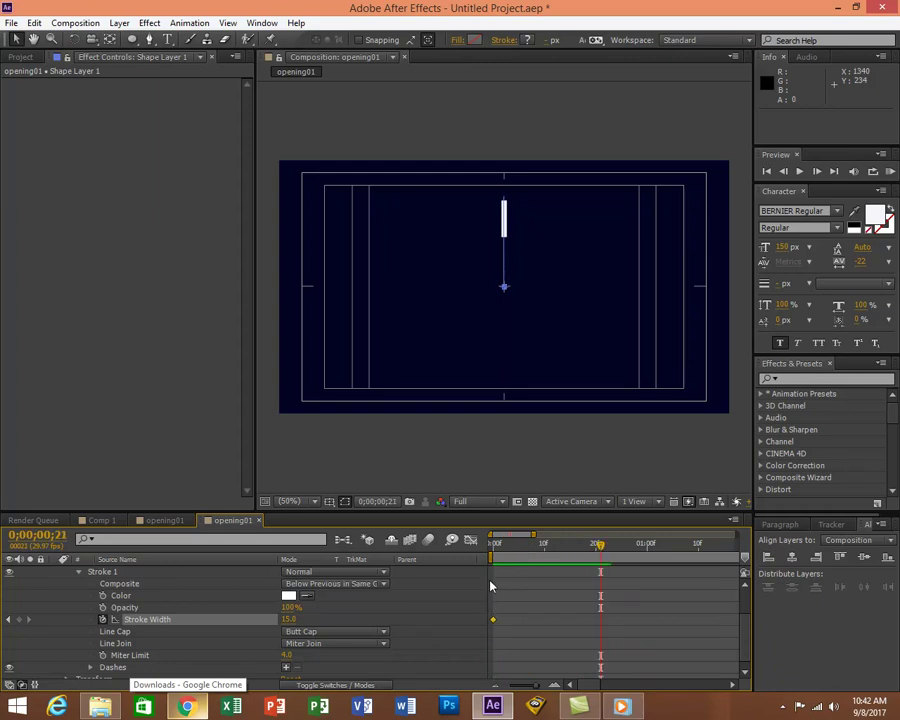
{"action": "left_click", "coordinate": [289, 620]}
{"action": "type", "text": "3"}
{"action": "key", "text": "Return"}
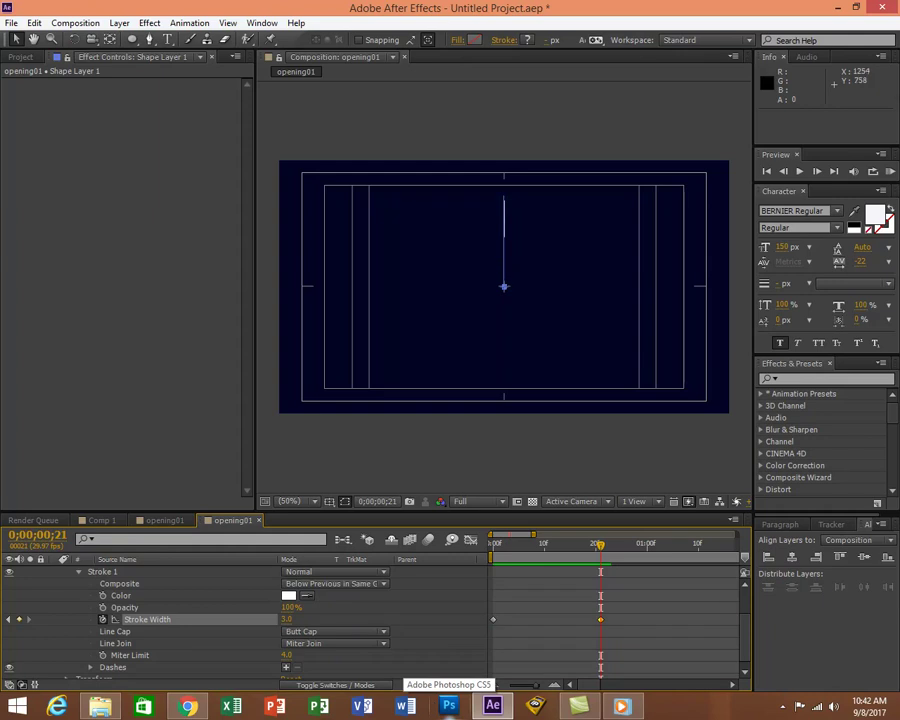
{"action": "left_click", "coordinate": [891, 172]}
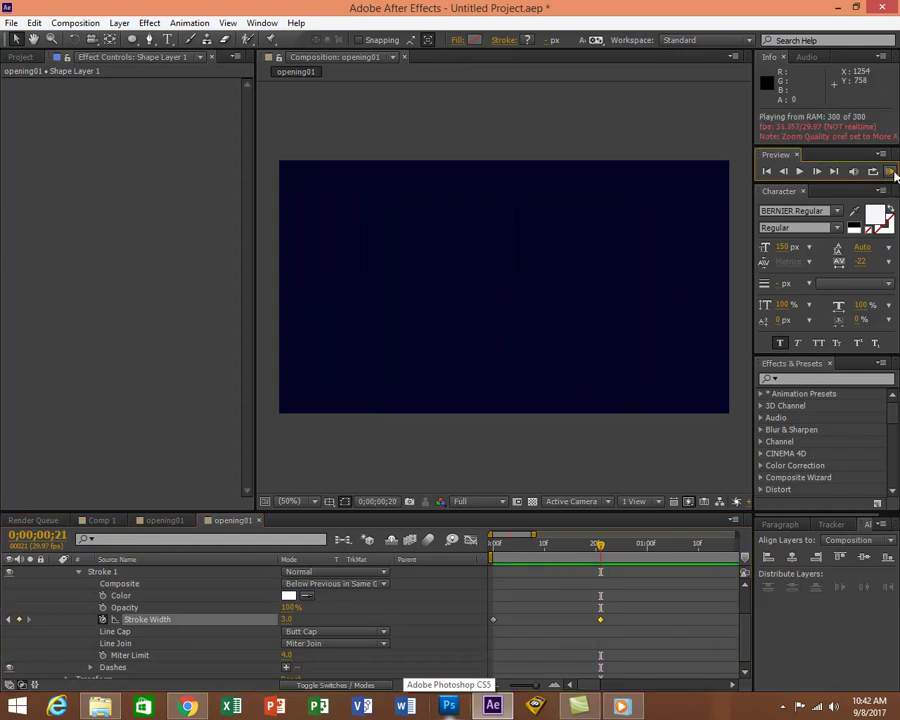
{"action": "left_click", "coordinate": [800, 173]}
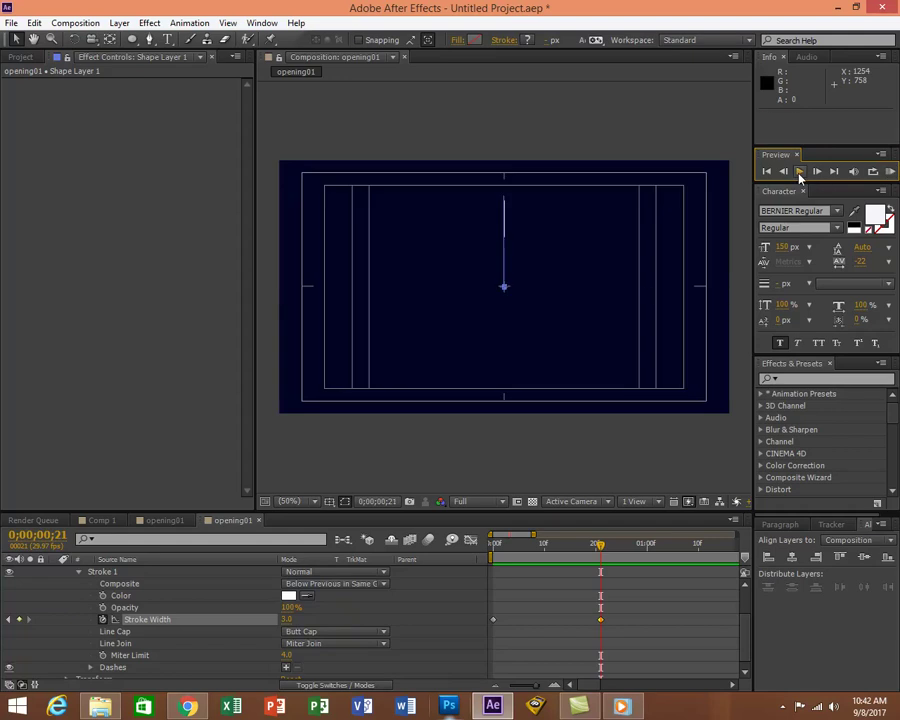
Check the reference tutorial in the media player, return to After Effects, and move the playhead to 0;00;00;00.
{"action": "key", "text": "alt+Tab"}
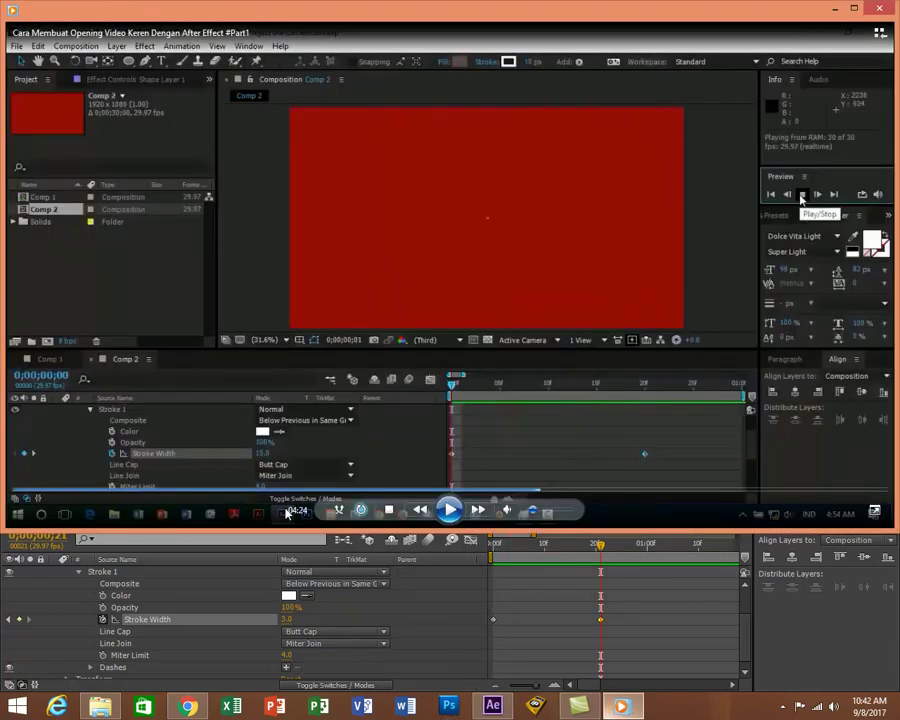
{"action": "key", "text": "alt+Tab"}
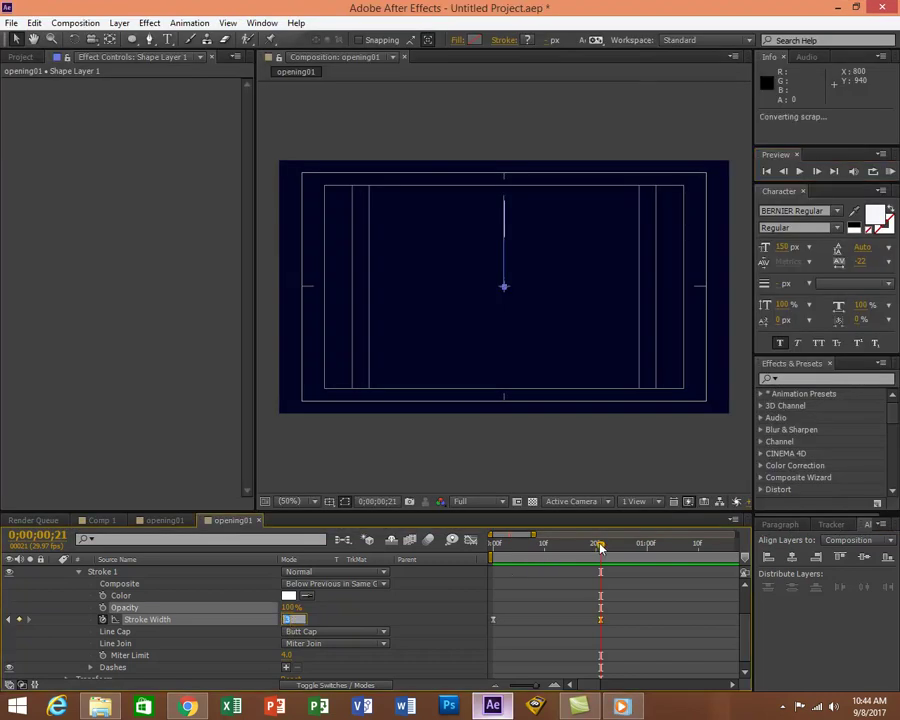
{"action": "key", "text": "Home"}
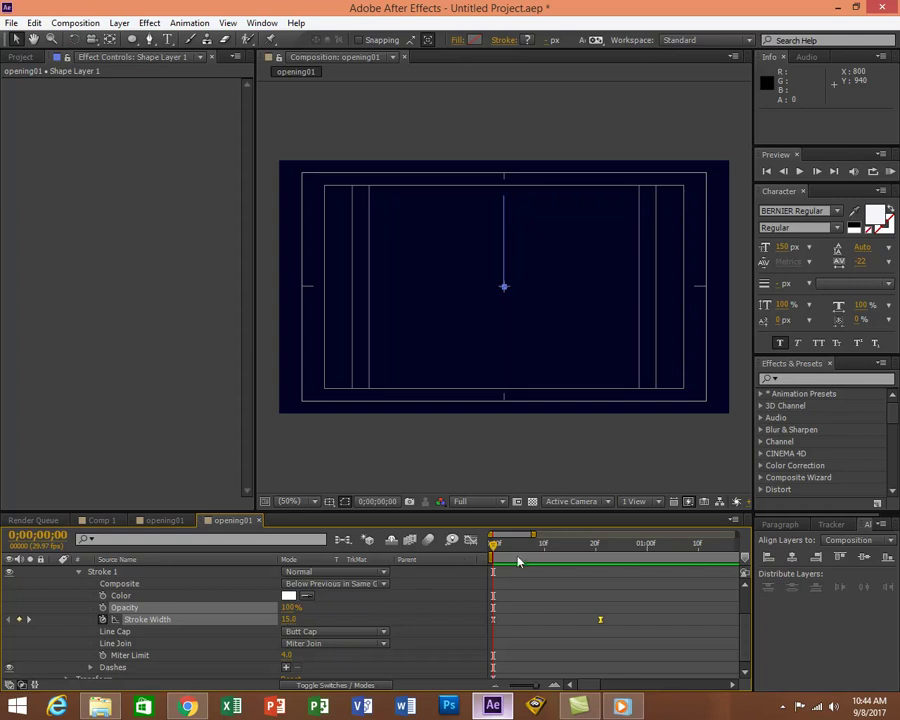
Inspect the Stroke Width animation curve in the graph editor over a wider time range.
{"action": "left_click", "coordinate": [470, 540]}
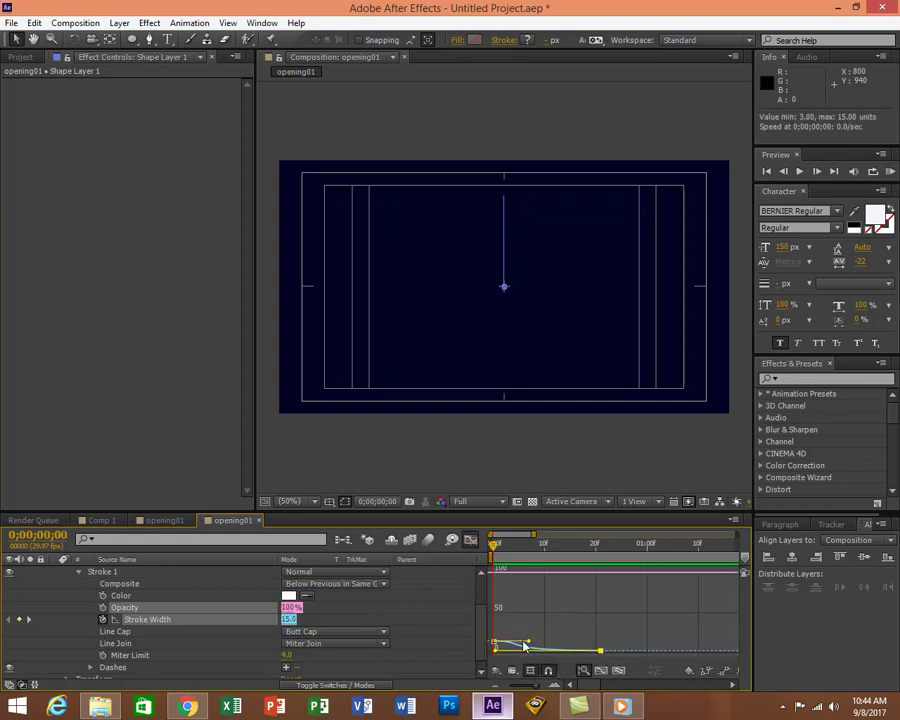
{"action": "mouse_move", "coordinate": [532, 536]}
{"action": "left_mouse_down"}
{"action": "mouse_move", "coordinate": [560, 536]}
{"action": "mouse_move", "coordinate": [510, 536]}
{"action": "mouse_move", "coordinate": [541, 536]}
{"action": "left_mouse_up"}
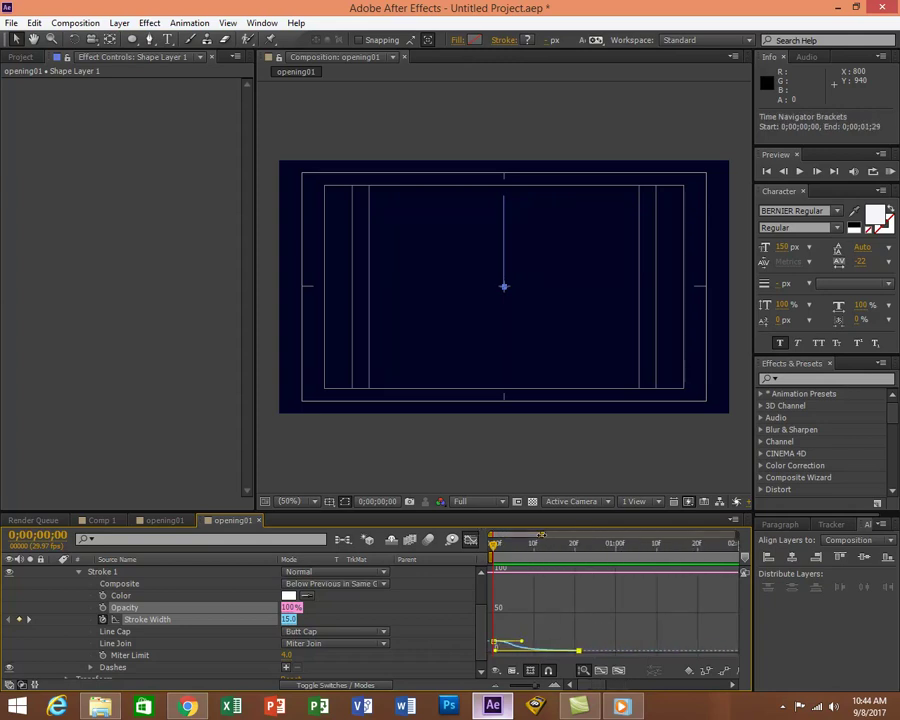
{"action": "left_click", "coordinate": [292, 619]}
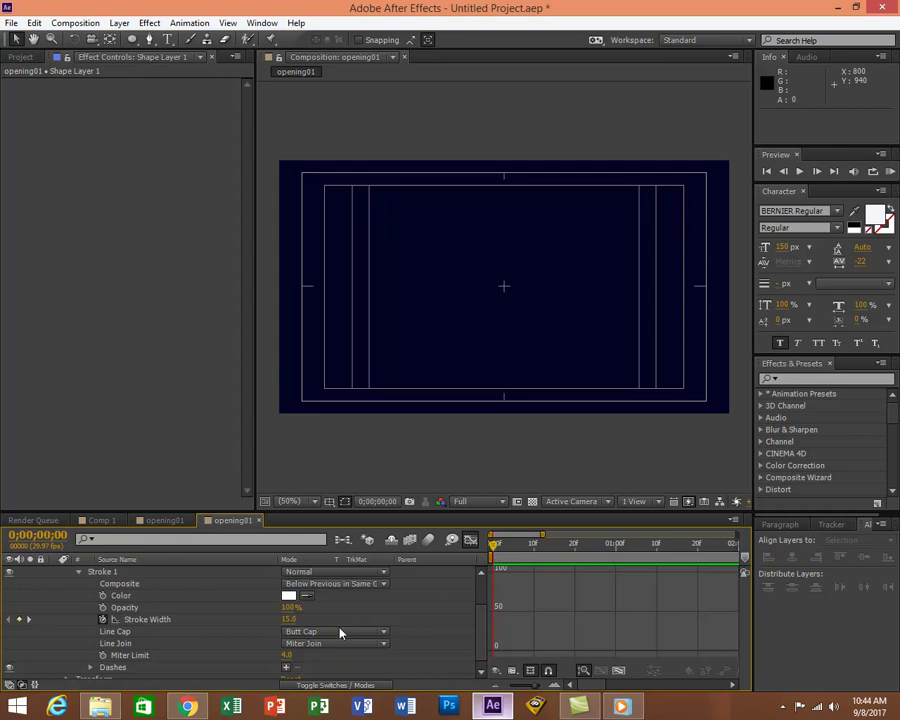
{"action": "left_click", "coordinate": [286, 619]}
{"action": "double_click", "coordinate": [287, 619]}
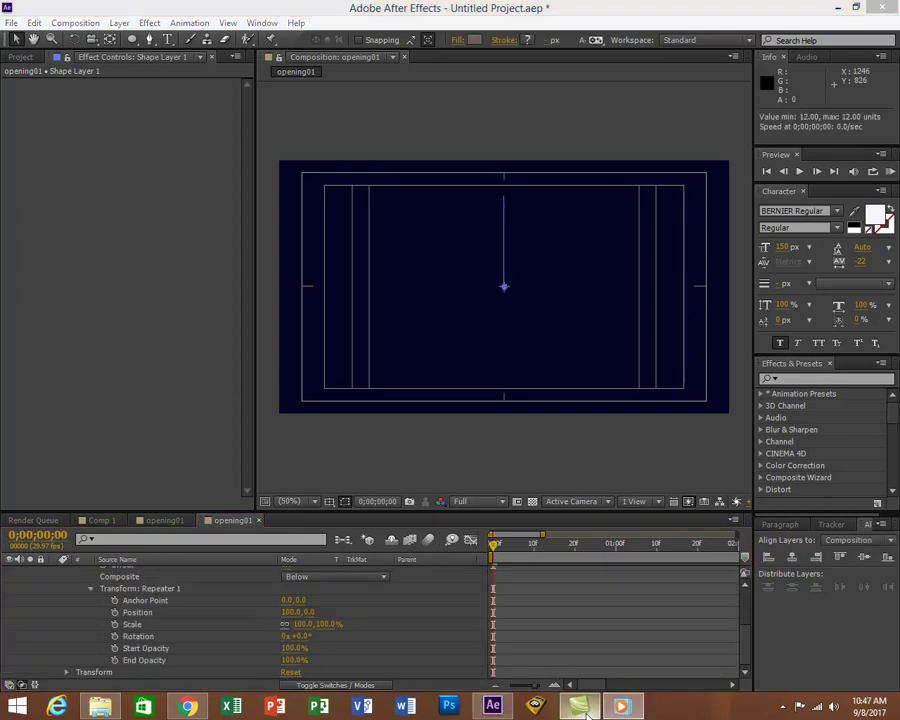
Consult the reference video in Windows Media Player, set the Rotation of Repeater 1 to 30°, and preview the repeated lines.
{"action": "mouse_move", "coordinate": [622, 708]}
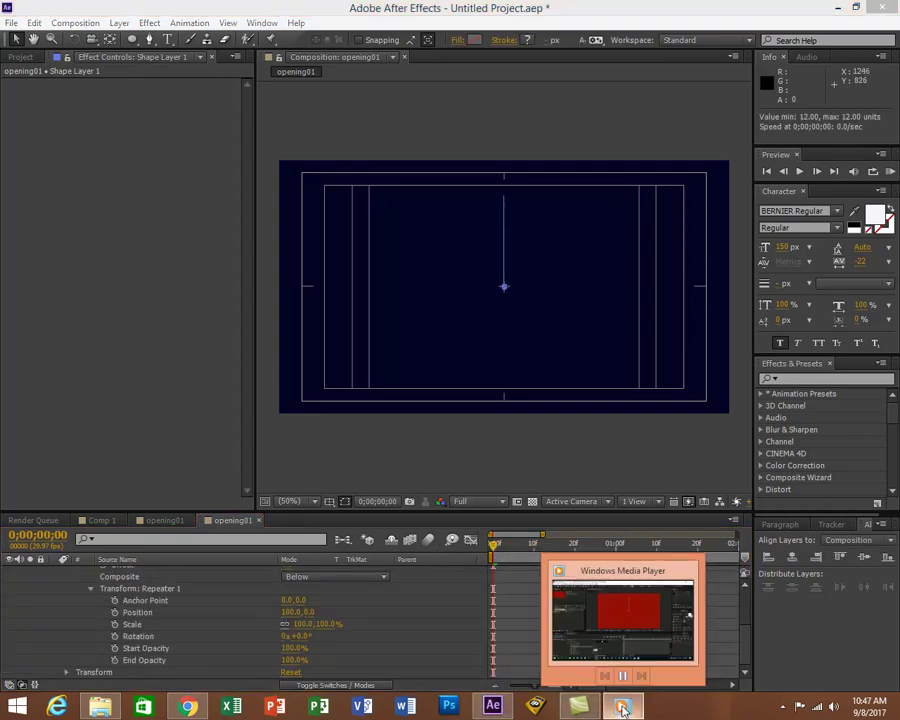
{"action": "left_click", "coordinate": [615, 650]}
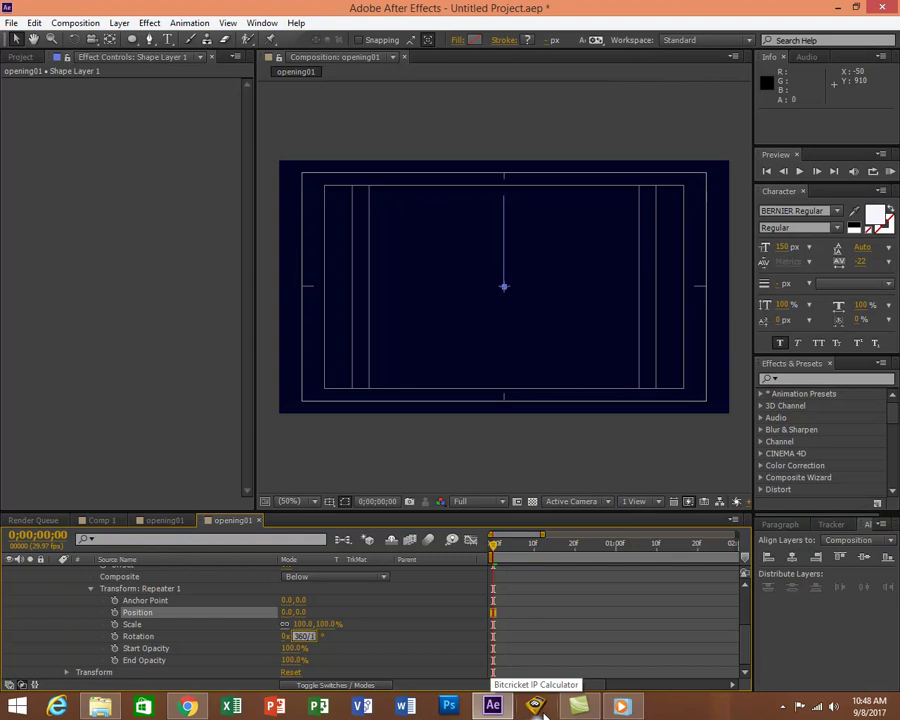
{"action": "key", "text": "Return"}
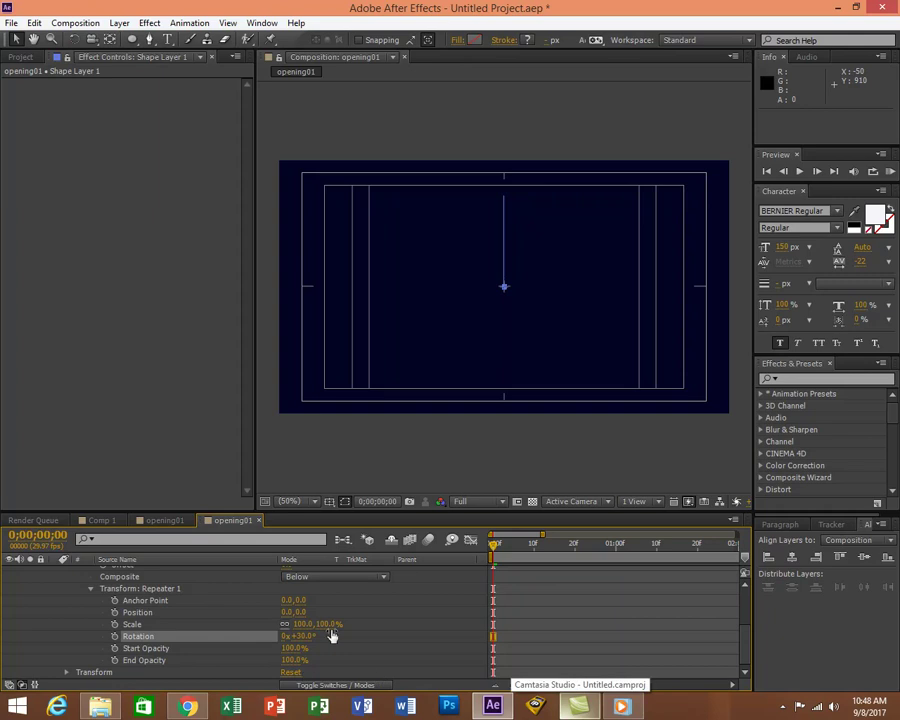
{"action": "left_click", "coordinate": [889, 172]}
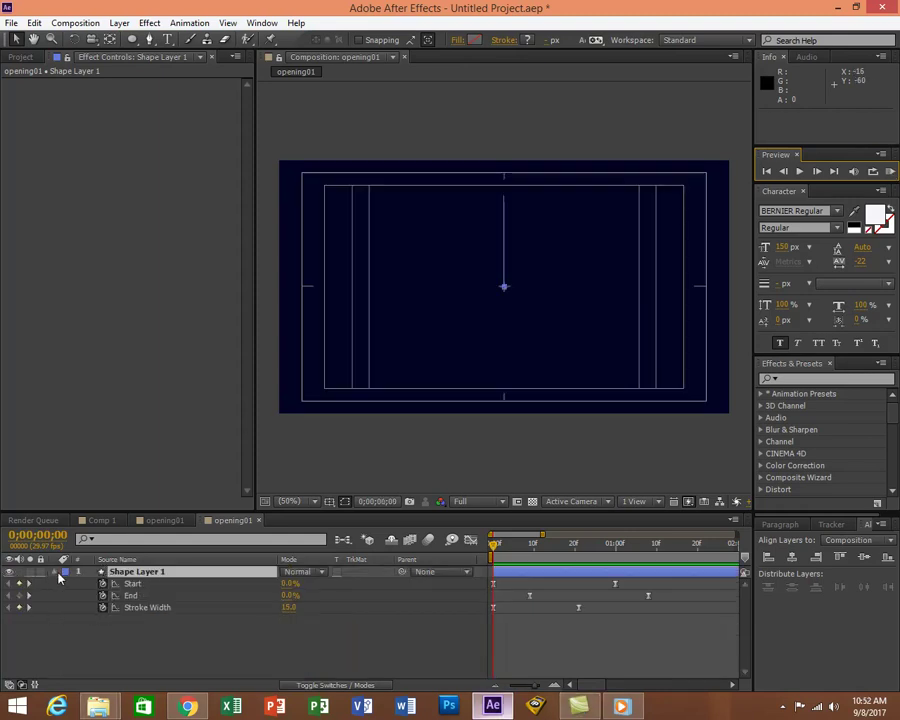
Collapse the properties of Shape Layer 1 and add a new empty shape layer to the opening01 composition.
{"action": "left_click", "coordinate": [55, 572]}
{"action": "left_click", "coordinate": [279, 615]}
{"action": "right_click", "coordinate": [279, 452]}
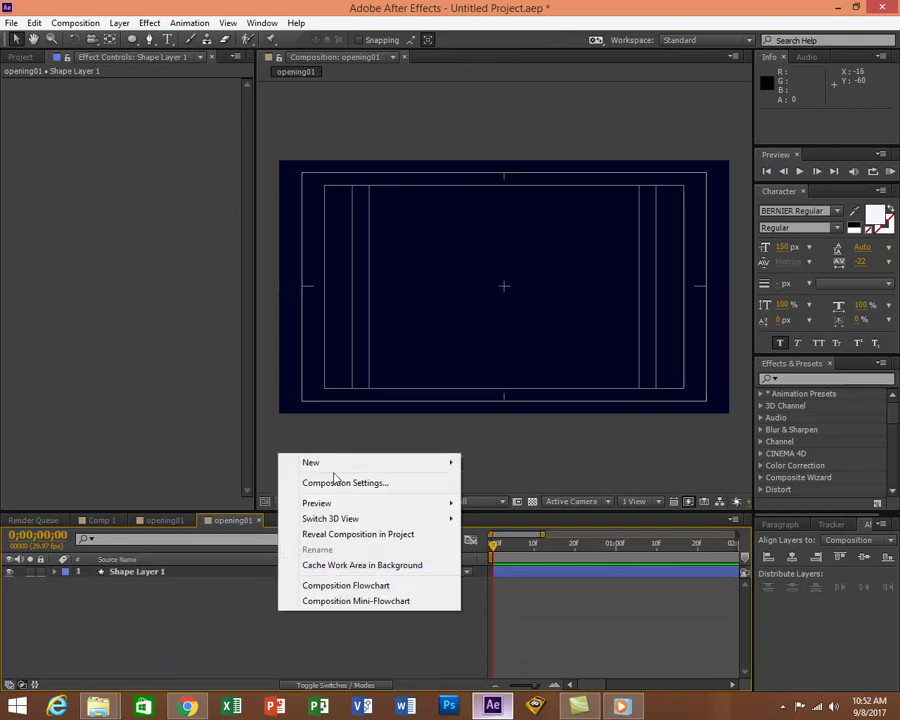
{"action": "mouse_move", "coordinate": [340, 464]}
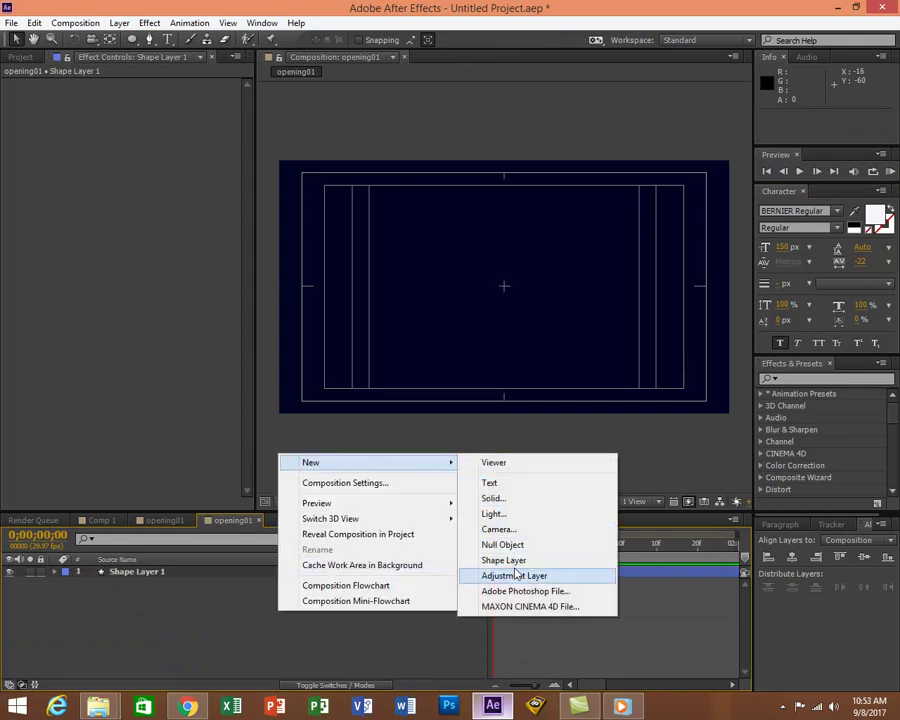
{"action": "left_click", "coordinate": [512, 560]}
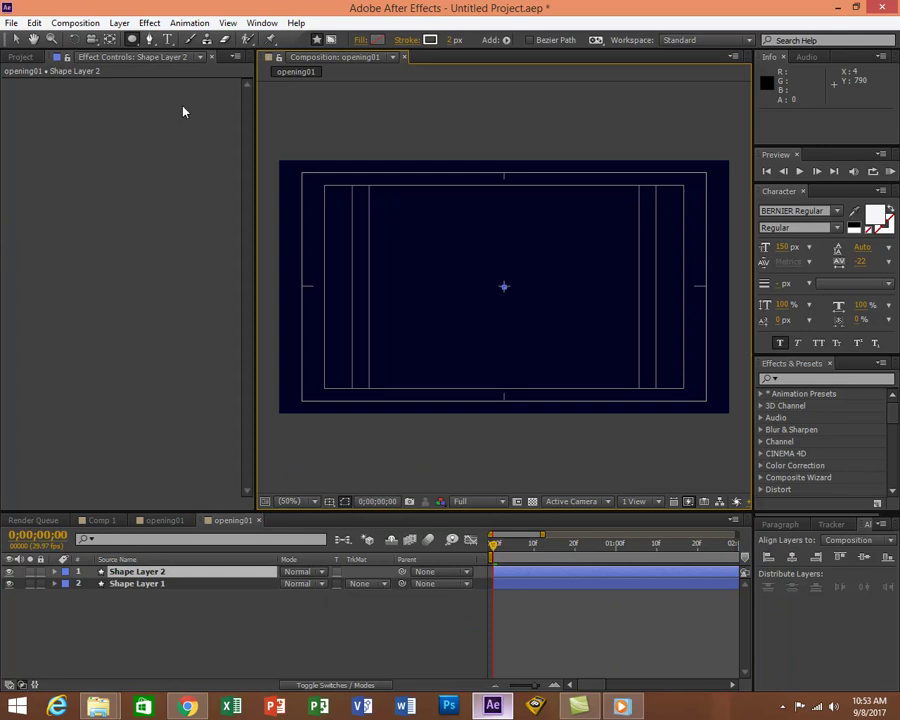
Draw a circle about 410 px in diameter on Shape Layer 2 and center it horizontally and vertically in the composition.
{"action": "left_click", "coordinate": [133, 40]}
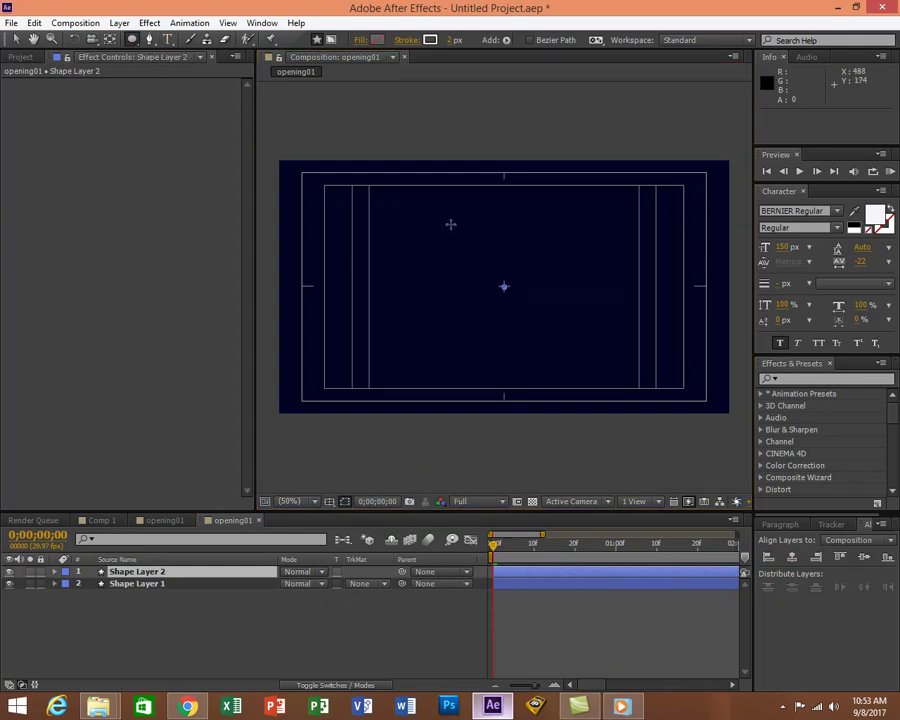
{"action": "mouse_move", "coordinate": [435, 210]}
{"action": "left_mouse_down"}
{"action": "mouse_move", "coordinate": [504, 283]}
{"action": "mouse_move", "coordinate": [592, 352]}
{"action": "mouse_move", "coordinate": [580, 339]}
{"action": "left_mouse_up"}
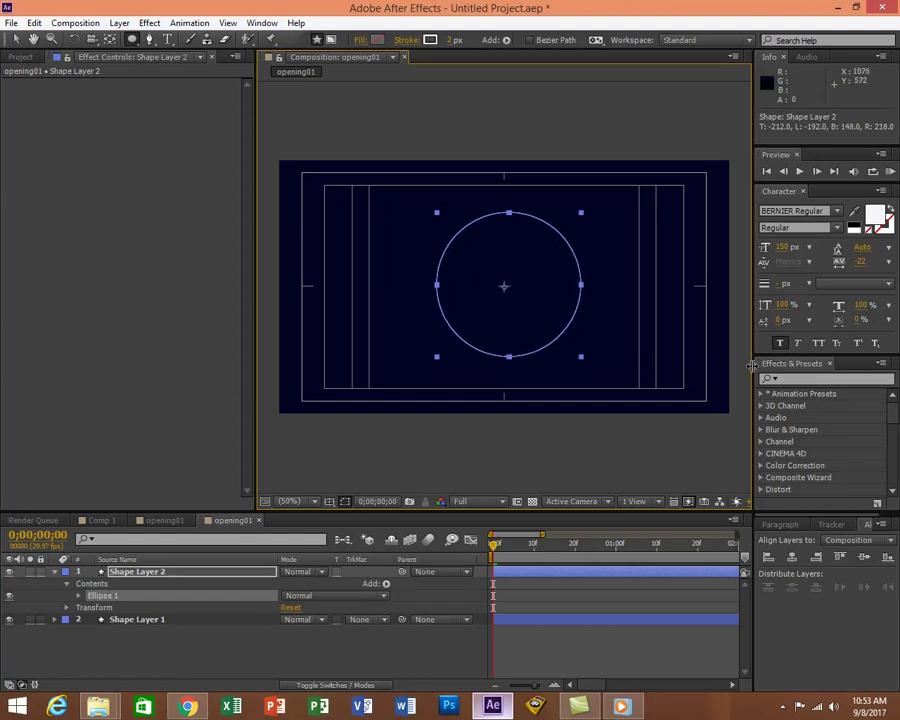
{"action": "left_click", "coordinate": [794, 560]}
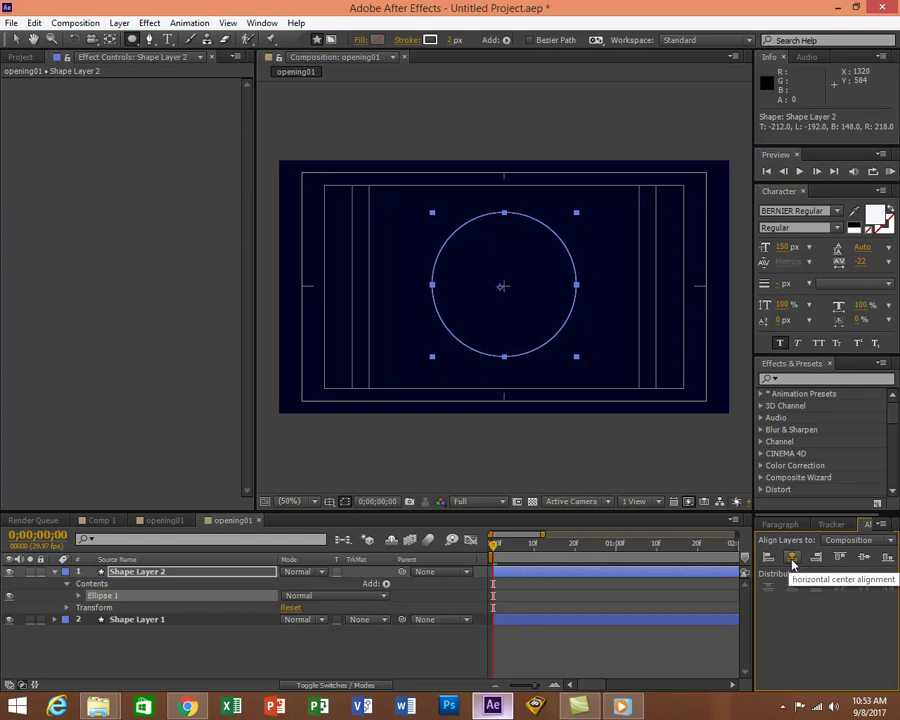
{"action": "left_click", "coordinate": [866, 560]}
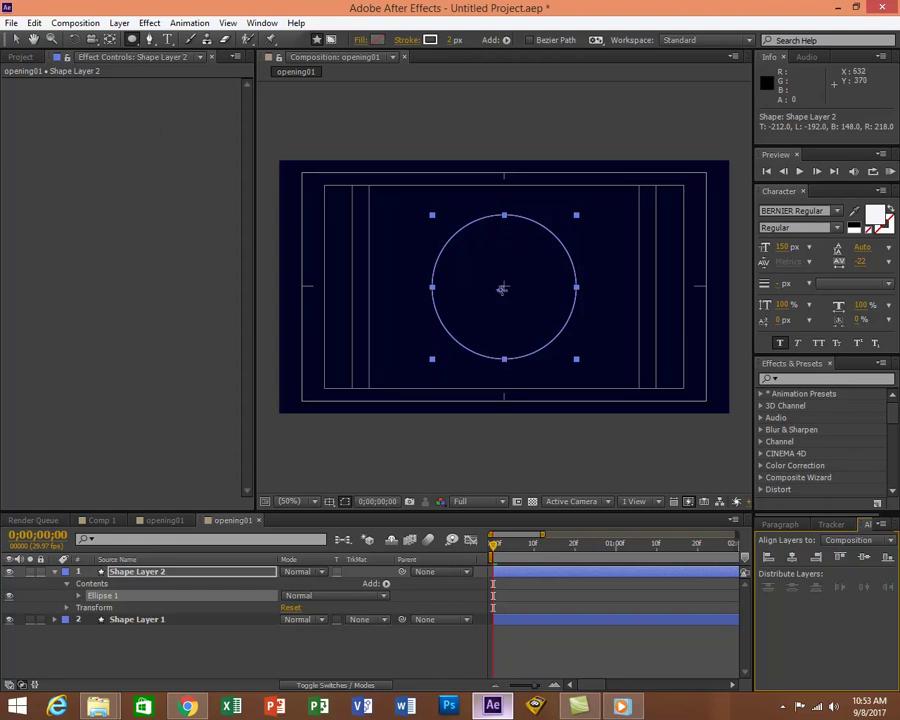
Undo the stray ellipse drawn at the circle's center and look closely at the circle's anchor point.
{"action": "key", "text": "ctrl+d"}
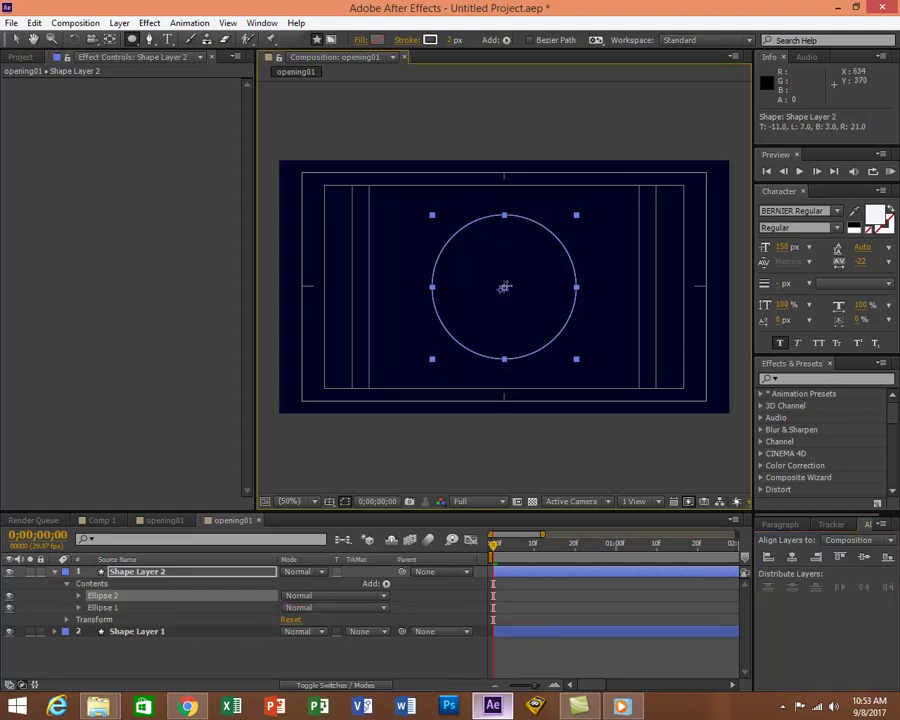
{"action": "key", "text": "ctrl+z"}
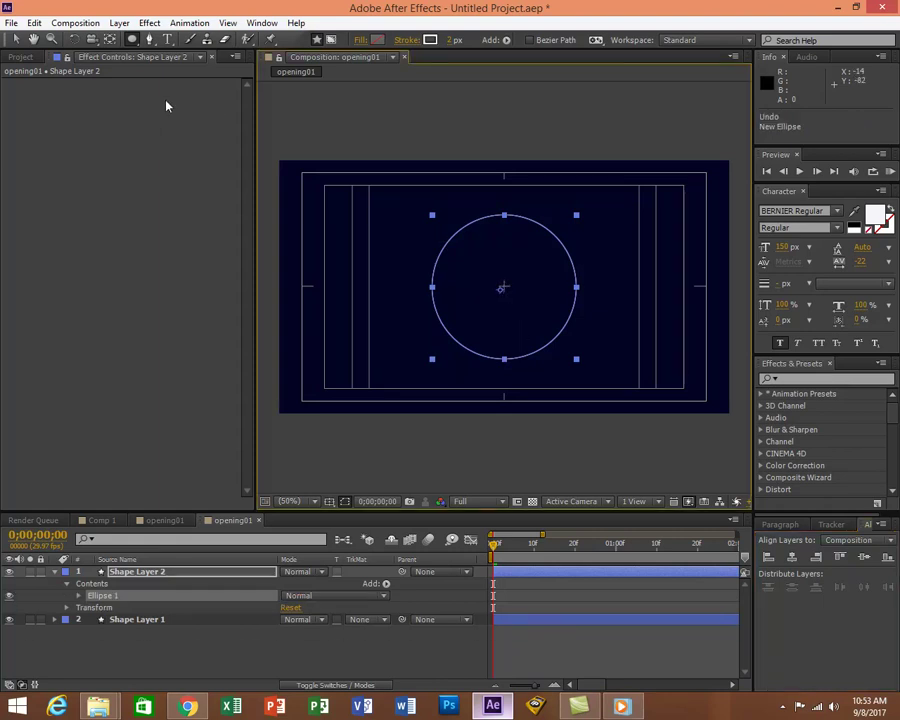
{"action": "left_click", "coordinate": [16, 39]}
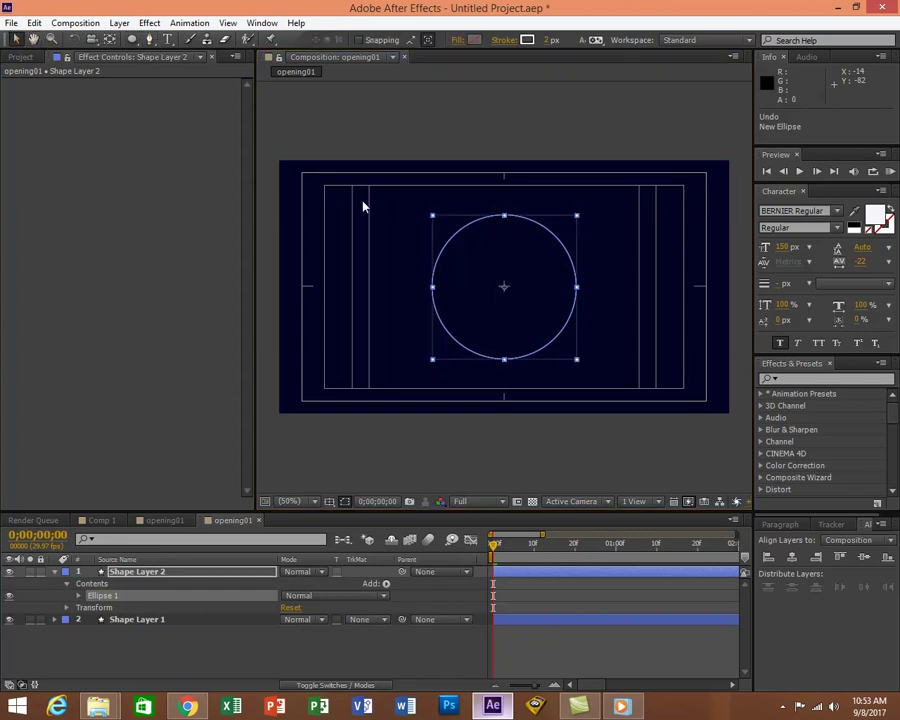
{"action": "left_click", "coordinate": [507, 289]}
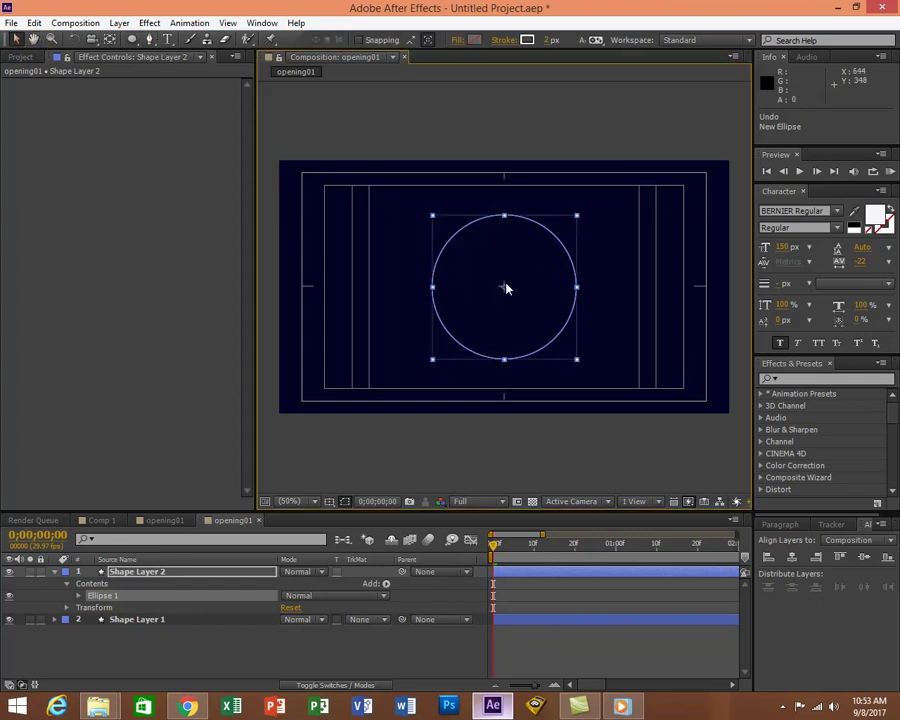
{"action": "left_click", "coordinate": [52, 39]}
{"action": "left_click_drag", "start_coordinate": [491, 277], "coordinate": [536, 314]}
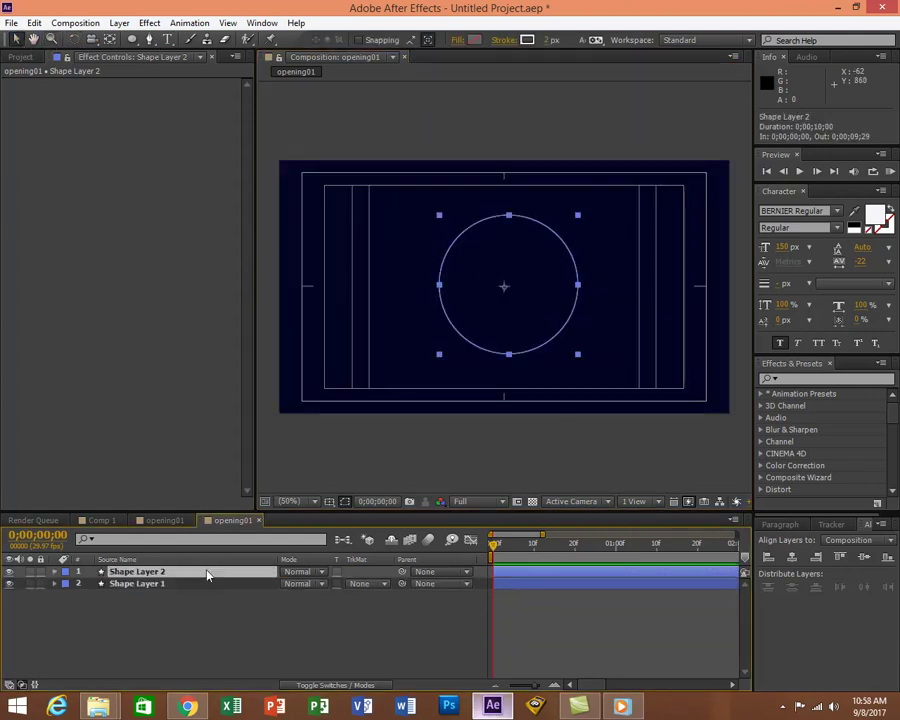
Set the Scale of Shape Layer 2 to 0% at 0;00;00;00.
{"action": "key", "text": "s"}
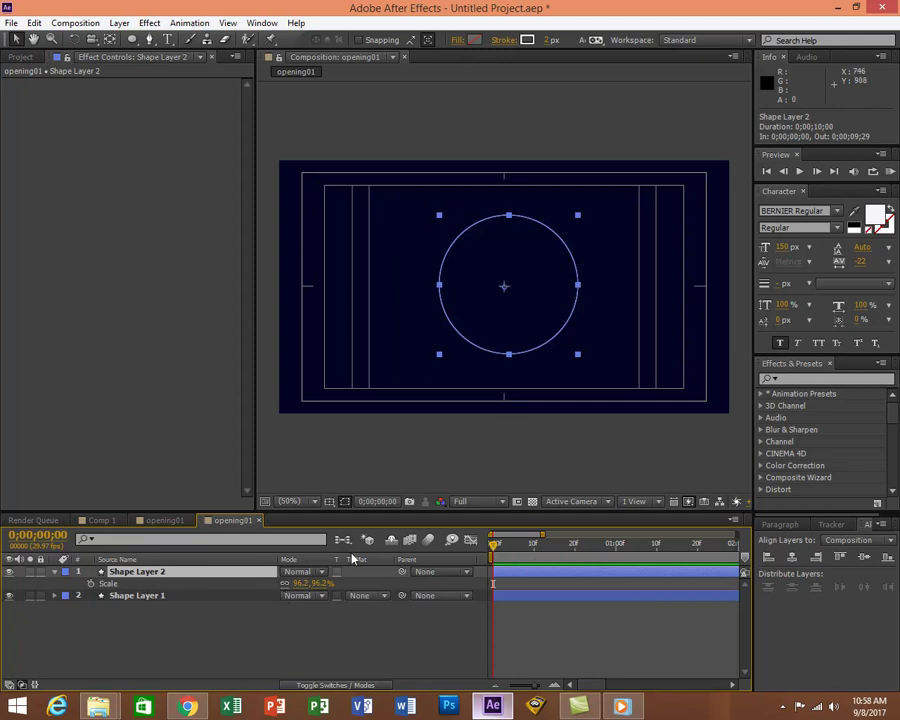
{"action": "left_click", "coordinate": [300, 584]}
{"action": "left_click", "coordinate": [340, 586]}
{"action": "left_click", "coordinate": [302, 584]}
{"action": "type", "text": "0"}
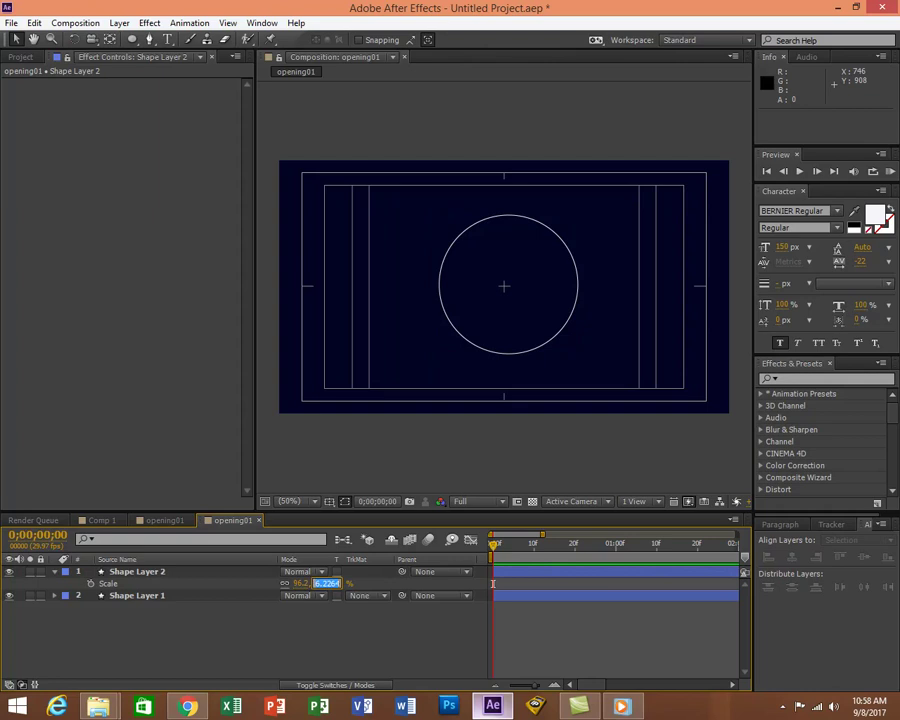
{"action": "key", "text": "Return"}
{"action": "left_click", "coordinate": [336, 582]}
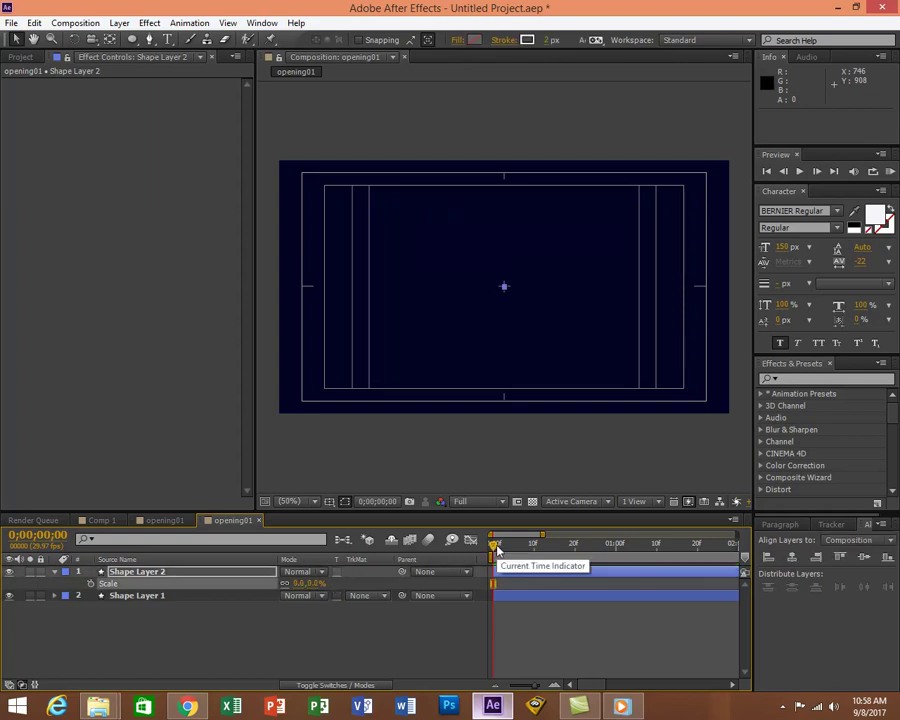
Scrub through the radiating lines from 0;00;00;00 to 0;00;02;00 to examine when they expand and disappear.
{"action": "left_click_drag", "start_coordinate": [494, 544], "coordinate": [533, 552]}
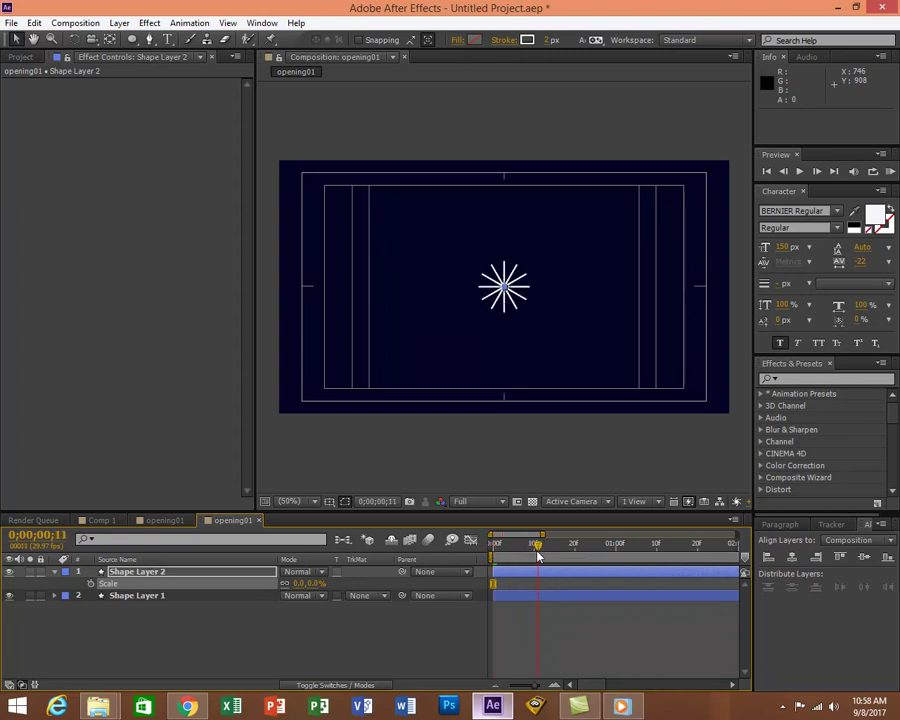
{"action": "left_click_drag", "start_coordinate": [533, 562], "coordinate": [573, 567]}
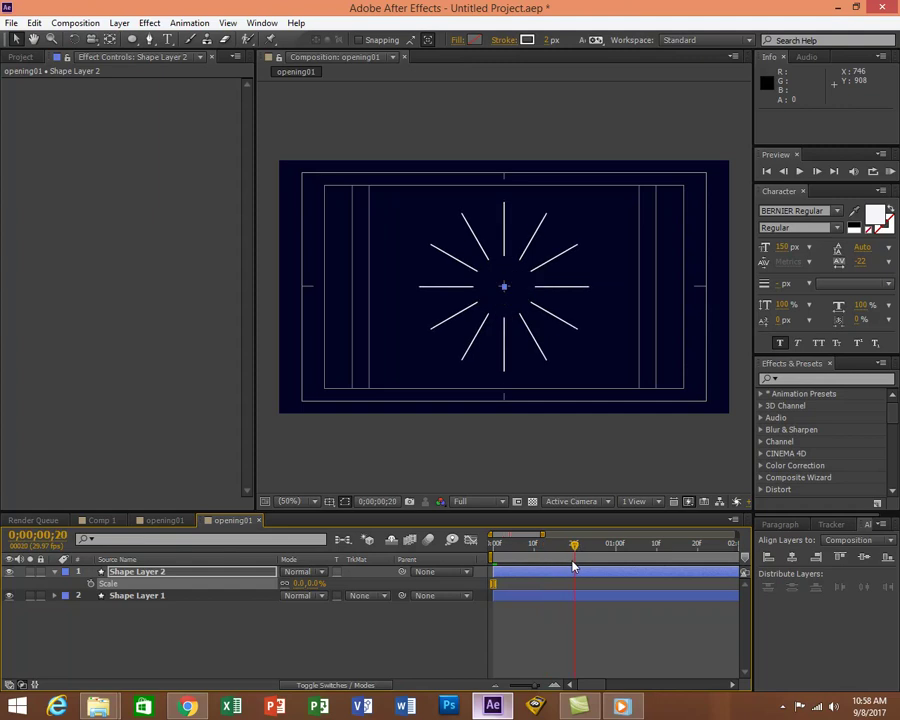
{"action": "key", "text": "alt+shift+s"}
{"action": "mouse_move", "coordinate": [577, 551]}
{"action": "left_mouse_down"}
{"action": "mouse_move", "coordinate": [649, 565]}
{"action": "mouse_move", "coordinate": [584, 557]}
{"action": "left_mouse_up"}
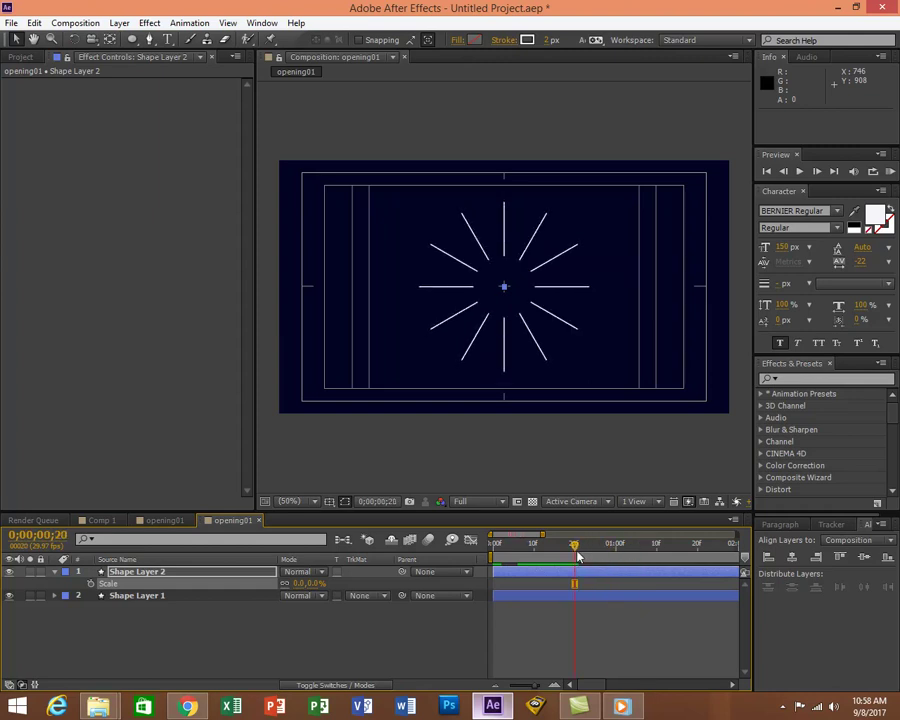
{"action": "mouse_move", "coordinate": [585, 556]}
{"action": "left_mouse_down"}
{"action": "mouse_move", "coordinate": [577, 552]}
{"action": "mouse_move", "coordinate": [585, 556]}
{"action": "left_mouse_up"}
{"action": "left_click_drag", "start_coordinate": [583, 557], "coordinate": [612, 560]}
{"action": "left_click_drag", "start_coordinate": [542, 538], "coordinate": [735, 535]}
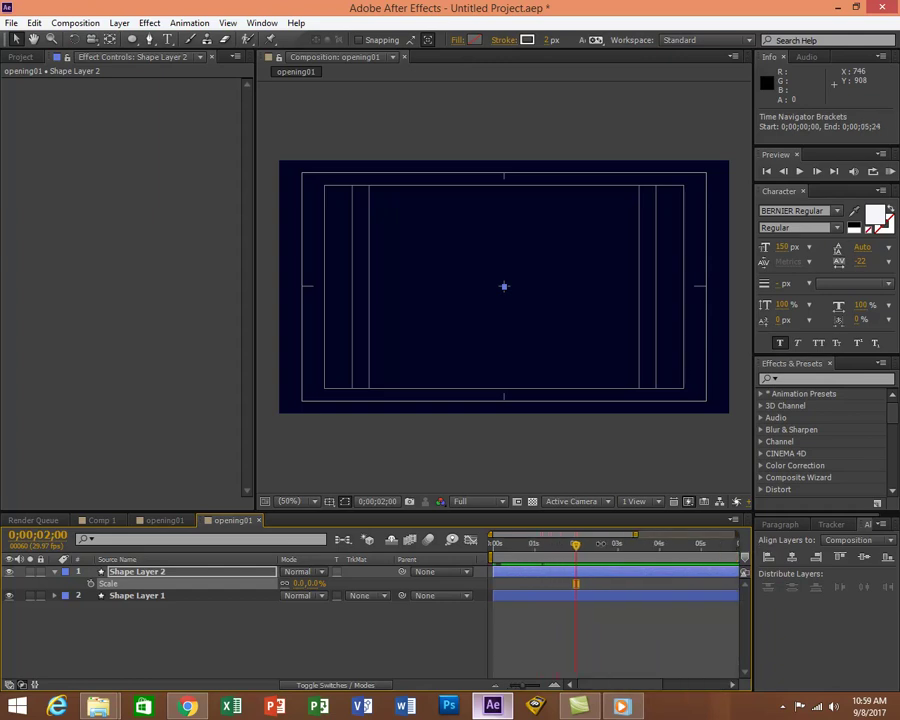
{"action": "key", "text": "semicolon"}
{"action": "left_click_drag", "start_coordinate": [497, 535], "coordinate": [562, 535]}
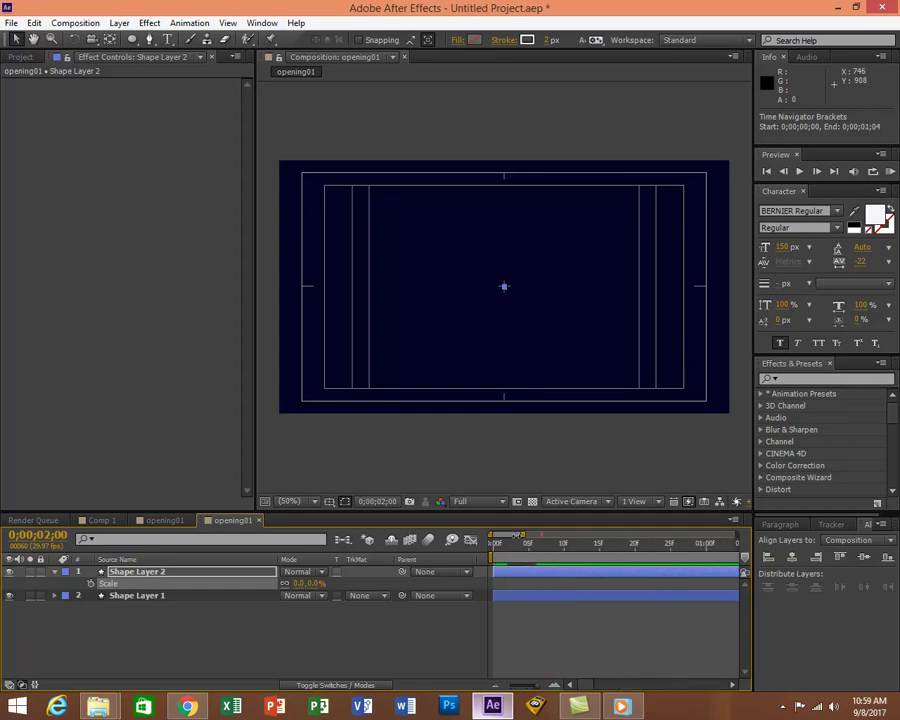
{"action": "key", "text": "semicolon"}
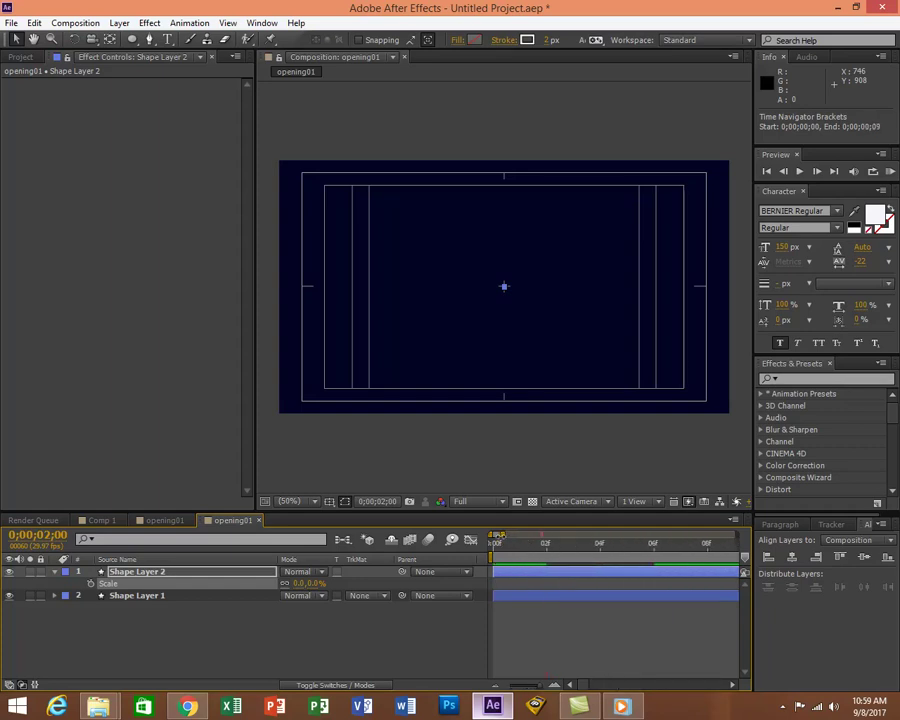
{"action": "left_click", "coordinate": [733, 686]}
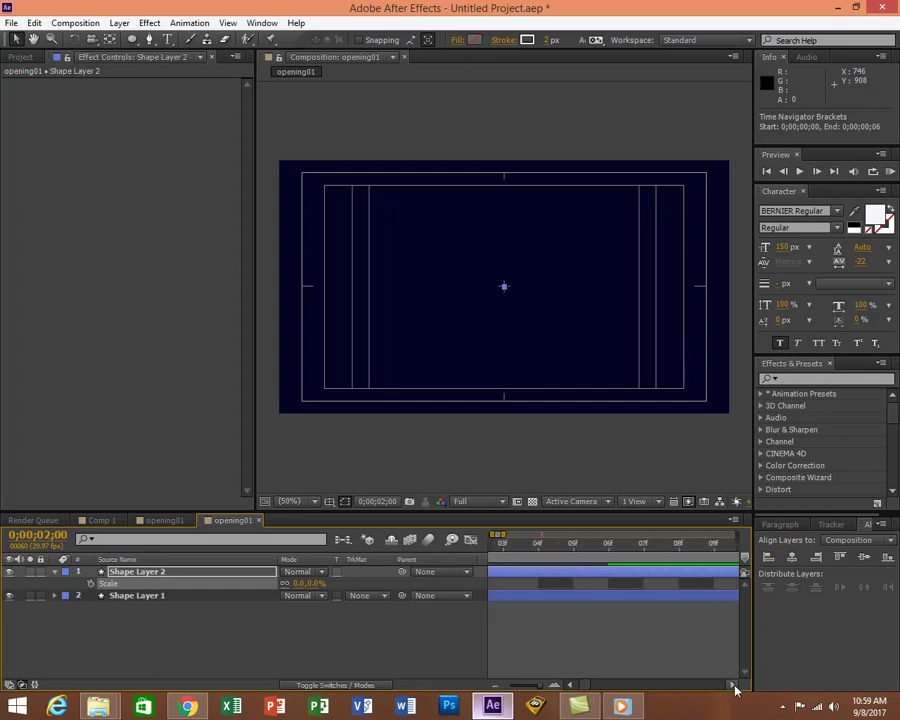
{"action": "left_click_drag", "start_coordinate": [735, 688], "coordinate": [737, 689]}
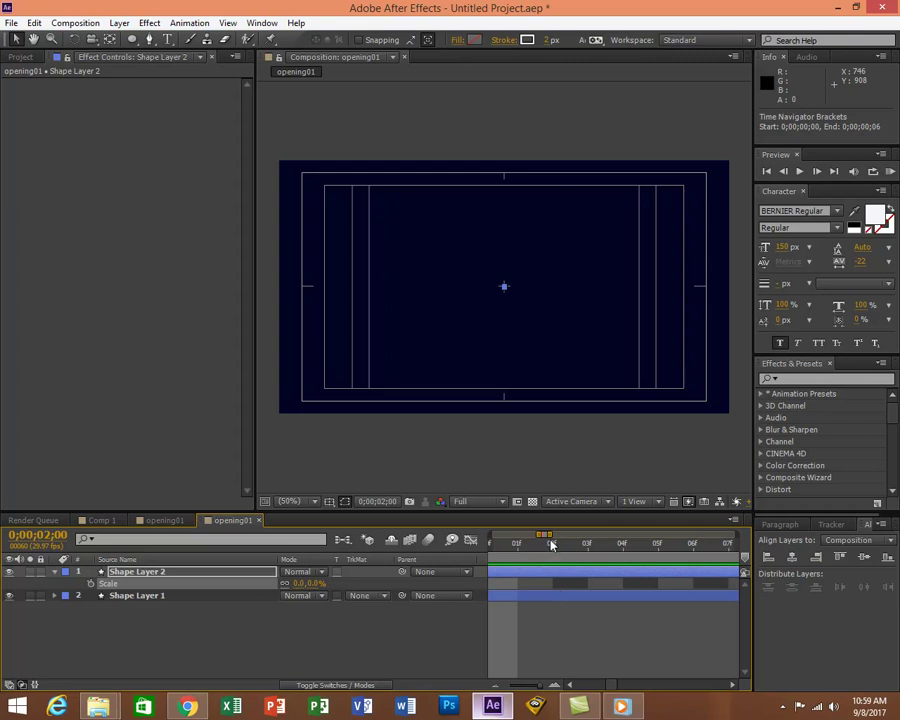
{"action": "left_click_drag", "start_coordinate": [553, 535], "coordinate": [736, 535]}
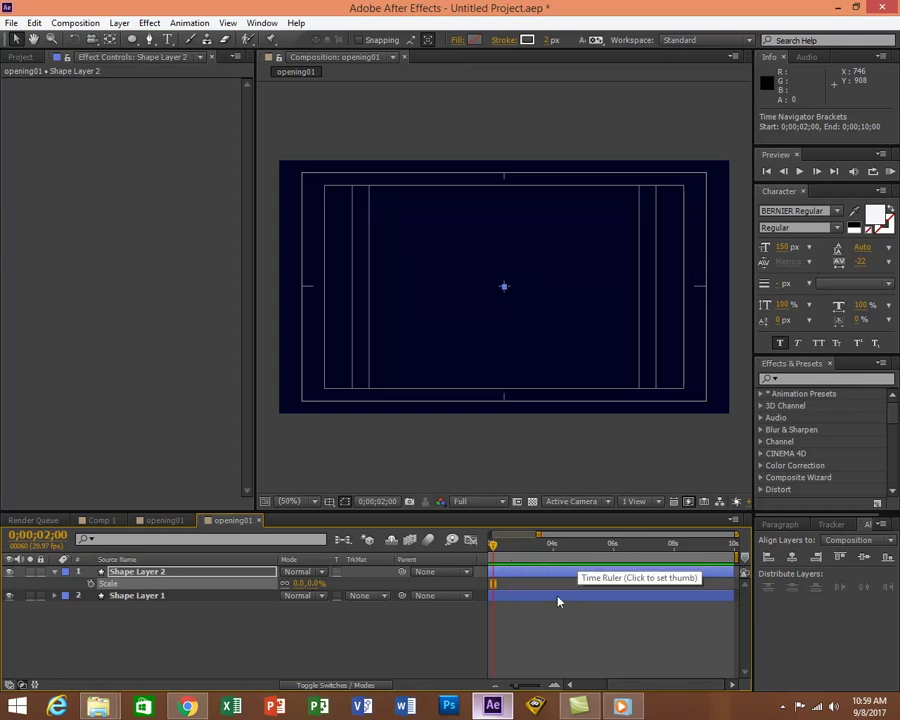
{"action": "left_click_drag", "start_coordinate": [613, 685], "coordinate": [566, 684]}
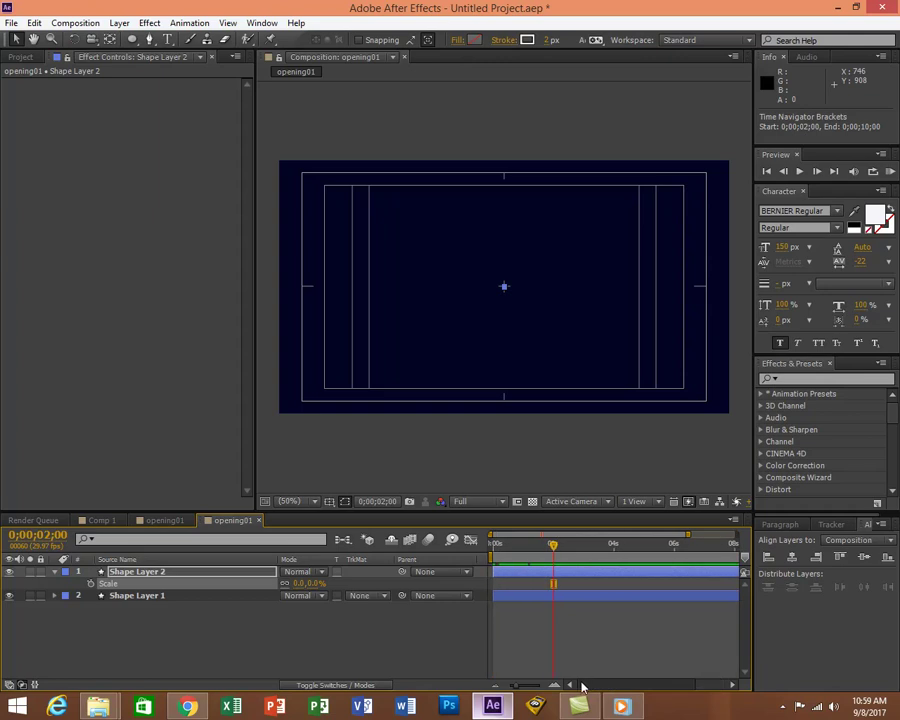
Set the Scale of Shape Layer 2 to 100% at 0;00;01;06.
{"action": "left_click_drag", "start_coordinate": [550, 547], "coordinate": [531, 549]}
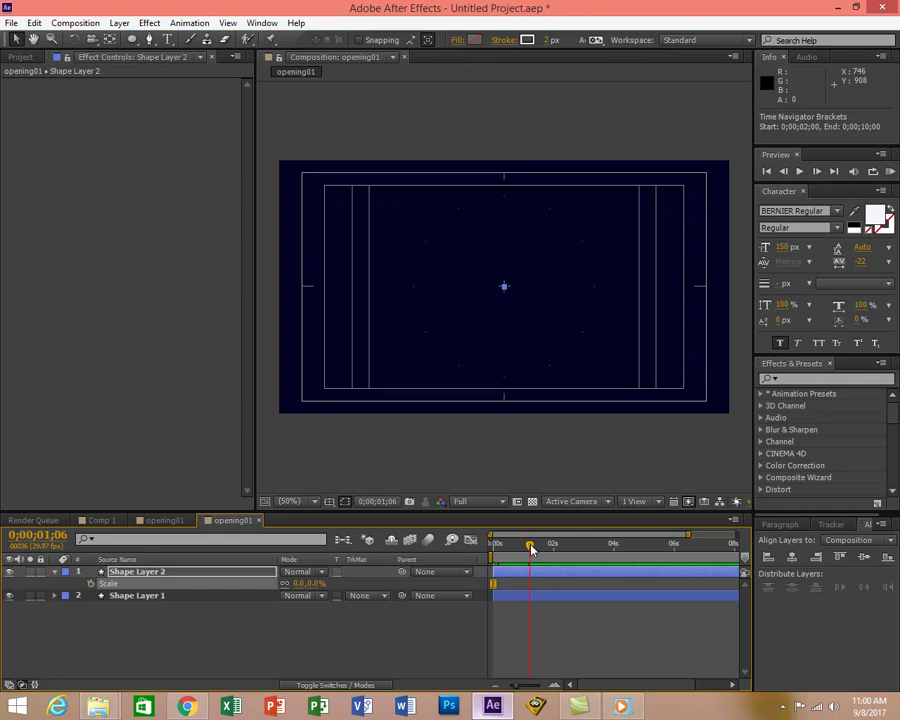
{"action": "key", "text": "alt+shift+s"}
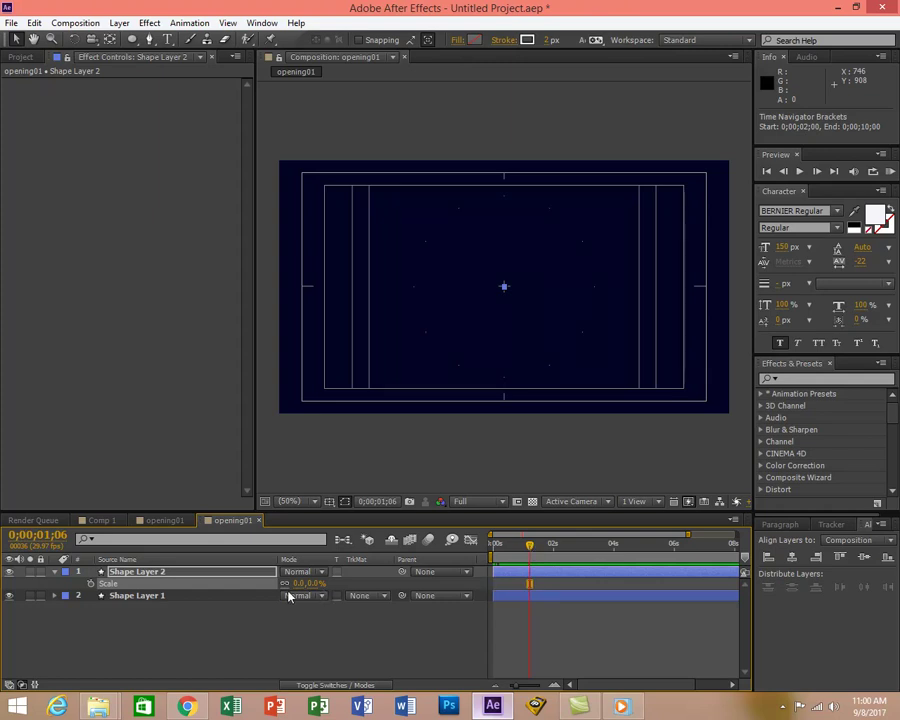
{"action": "left_click_drag", "start_coordinate": [302, 584], "coordinate": [299, 586]}
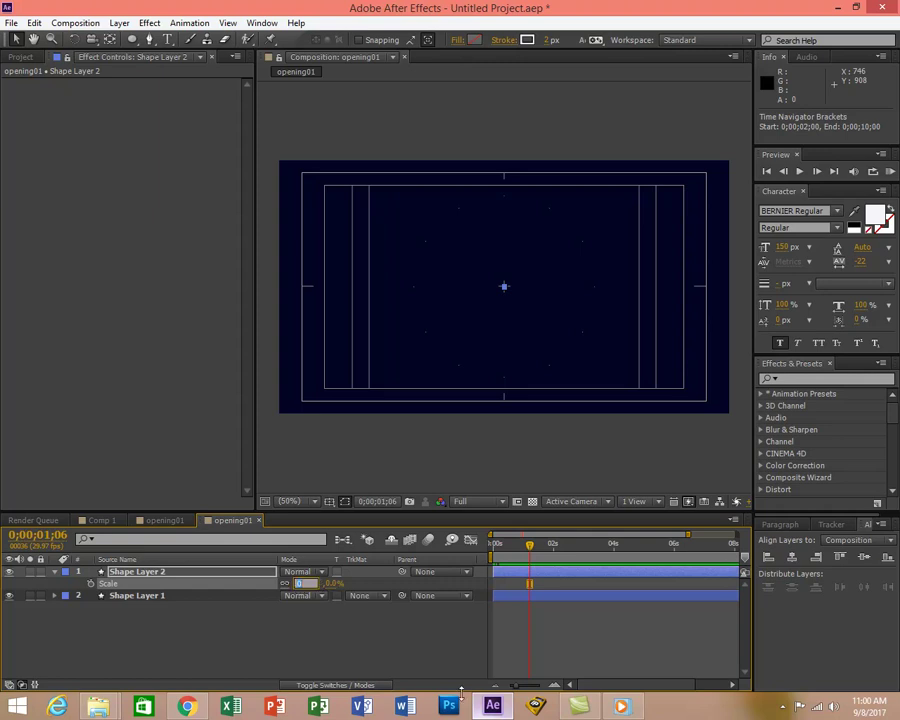
{"action": "type", "text": "100"}
{"action": "key", "text": "Return"}
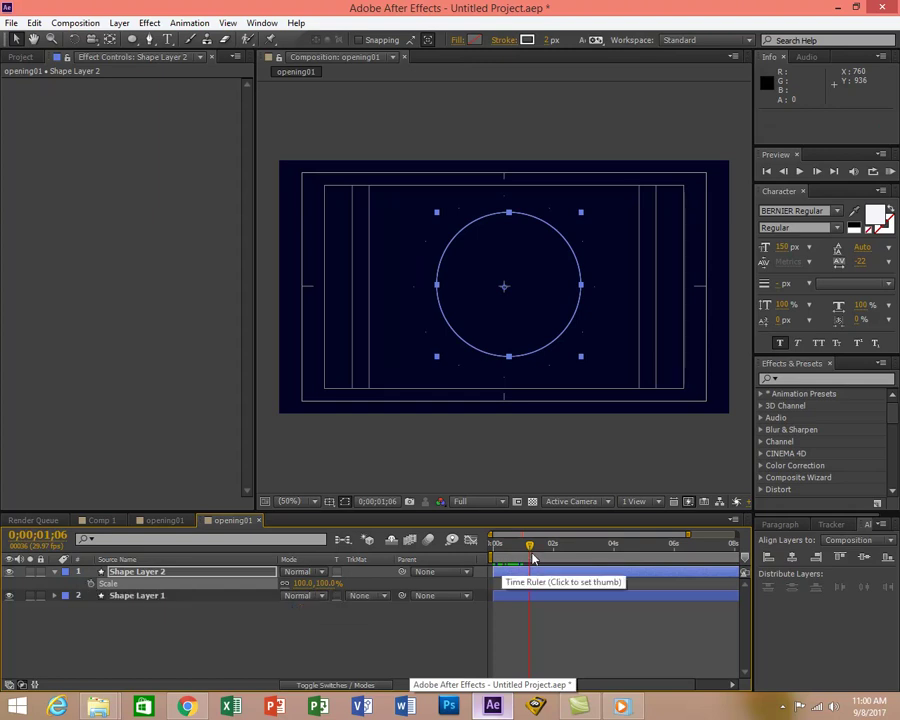
Turn on Scale keyframing for Shape Layer 2 at 0;00;00;00 and set that first keyframe to 0%.
{"action": "left_click_drag", "start_coordinate": [530, 544], "coordinate": [455, 549]}
{"action": "left_click", "coordinate": [90, 584]}
{"action": "left_click", "coordinate": [298, 583]}
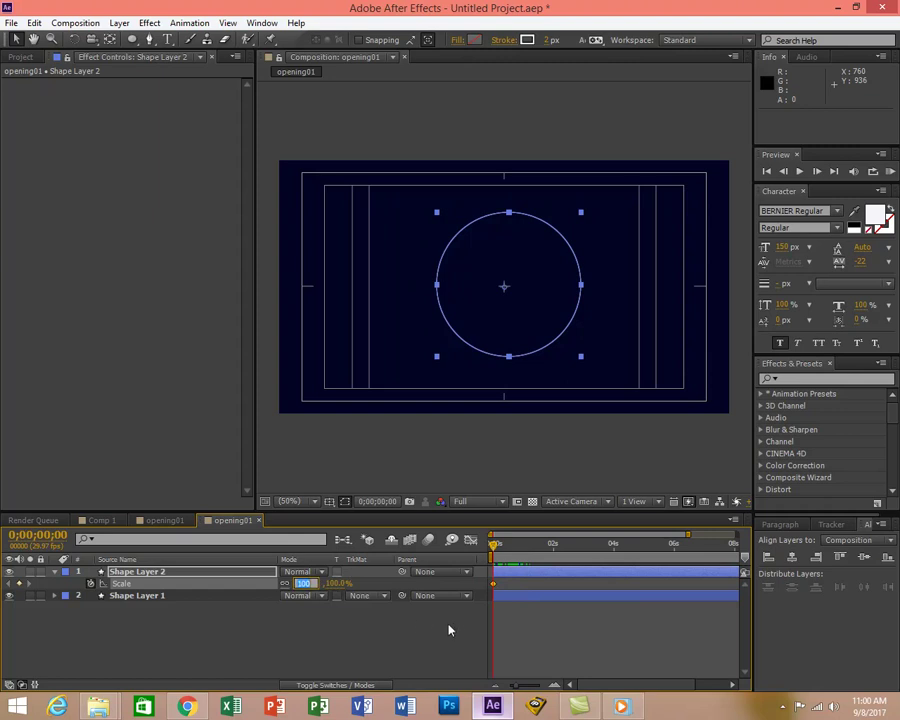
{"action": "type", "text": "0"}
{"action": "key", "text": "Return"}
{"action": "left_click", "coordinate": [493, 584]}
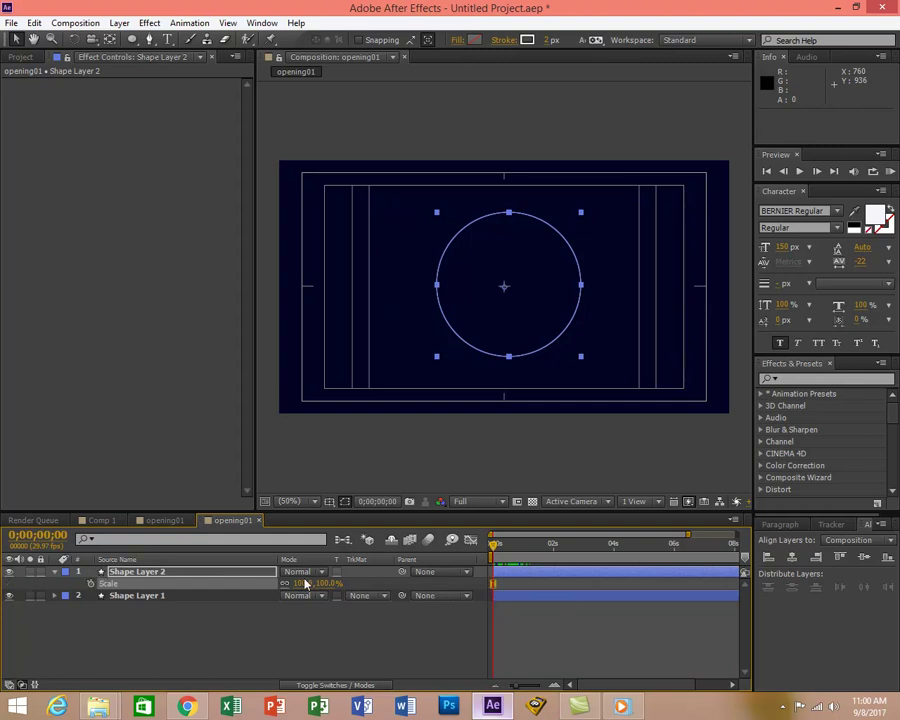
{"action": "type", "text": "00"}
{"action": "key", "text": "Return"}
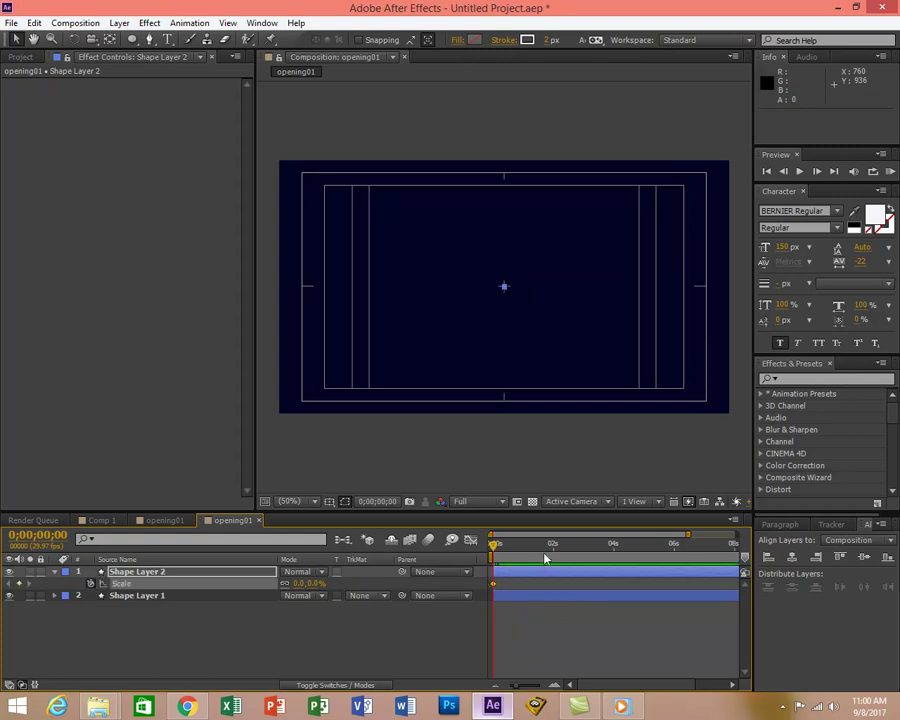
Add a 100% Scale keyframe to Shape Layer 2 at 0;00;01;00 and preview the growing circle.
{"action": "left_click_drag", "start_coordinate": [494, 544], "coordinate": [531, 548]}
{"action": "left_click_drag", "start_coordinate": [688, 534], "coordinate": [608, 534]}
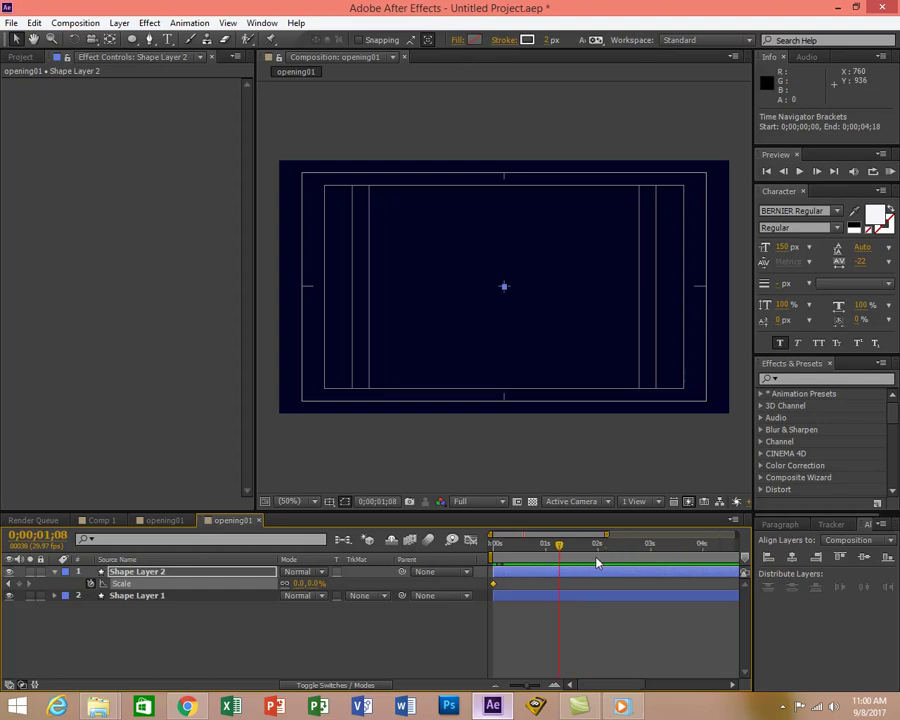
{"action": "left_click_drag", "start_coordinate": [559, 545], "coordinate": [545, 558]}
{"action": "left_click", "coordinate": [300, 584]}
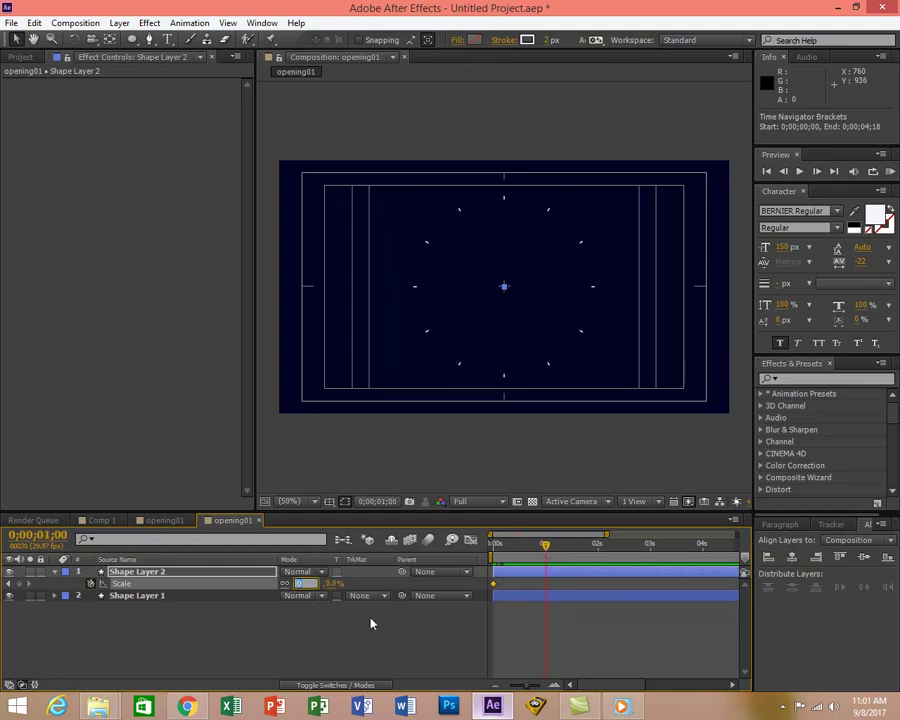
{"action": "type", "text": "100"}
{"action": "key", "text": "Return"}
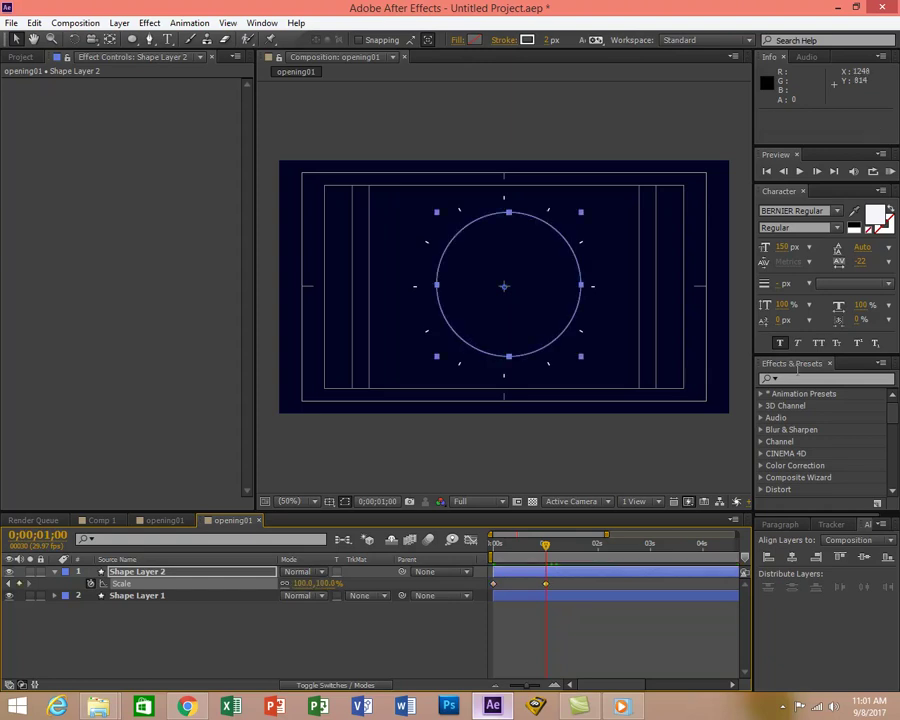
{"action": "left_click", "coordinate": [890, 172]}
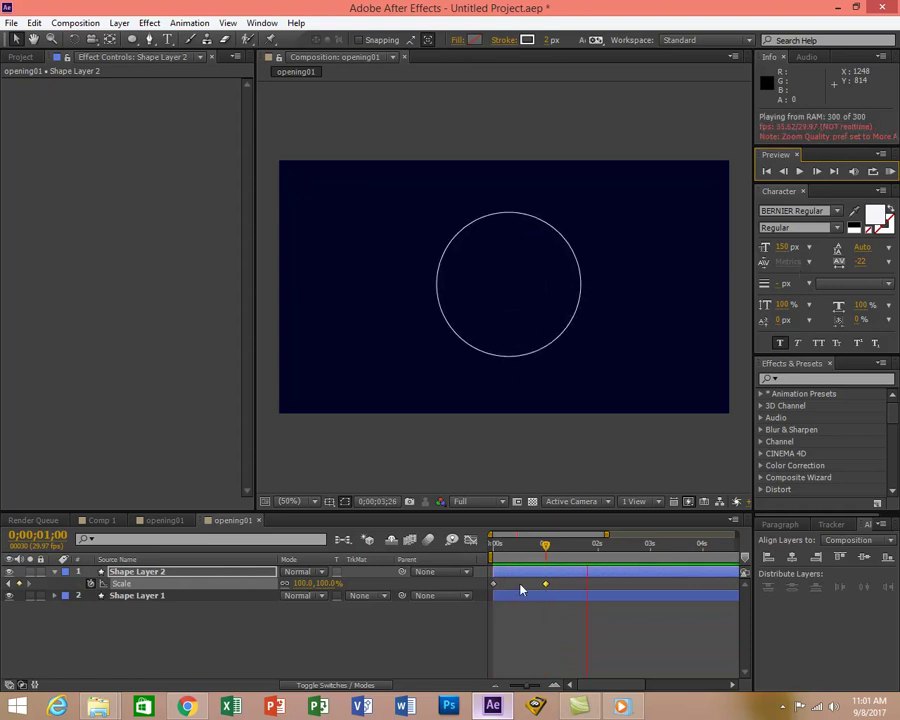
{"action": "key", "text": "space"}
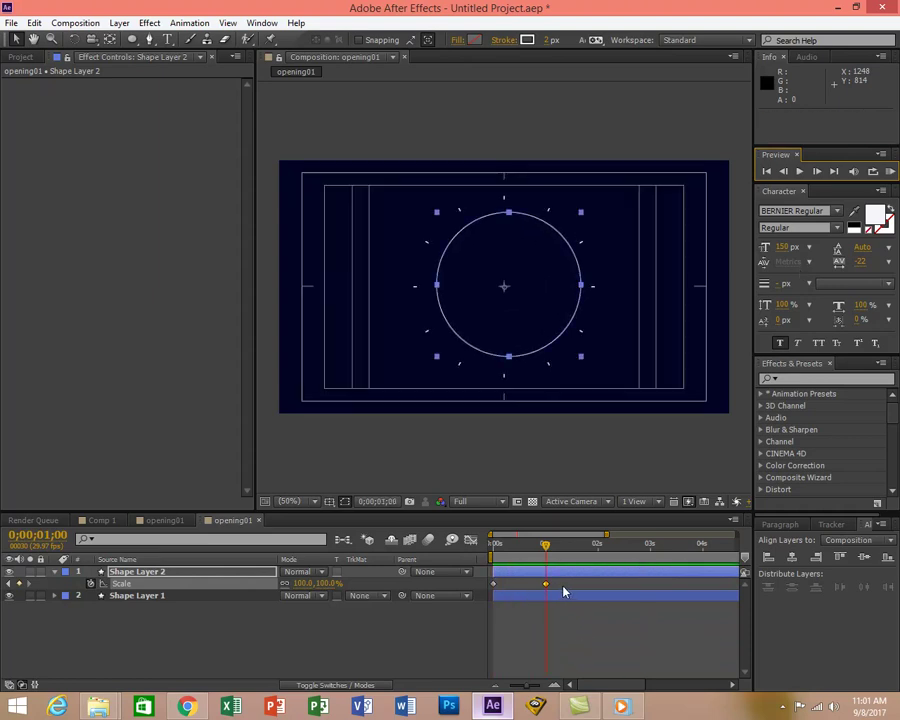
Reshape the circle's Scale graph into a steep S-curve by stretching both ease handles across the full second, and preview the motion.
{"action": "key", "text": "shift+F3"}
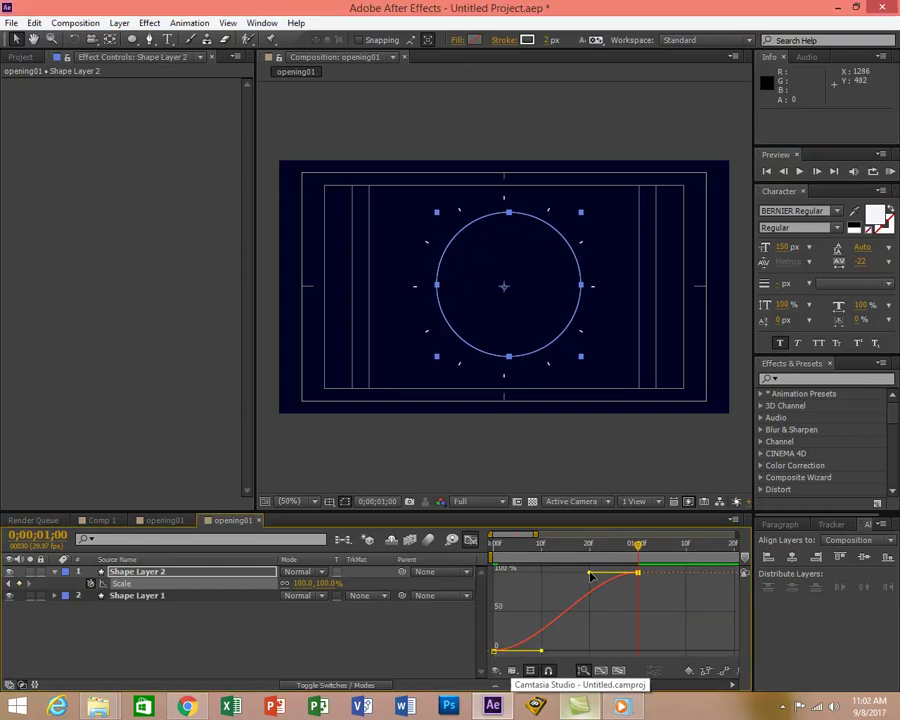
{"action": "left_click_drag", "start_coordinate": [591, 576], "coordinate": [499, 578]}
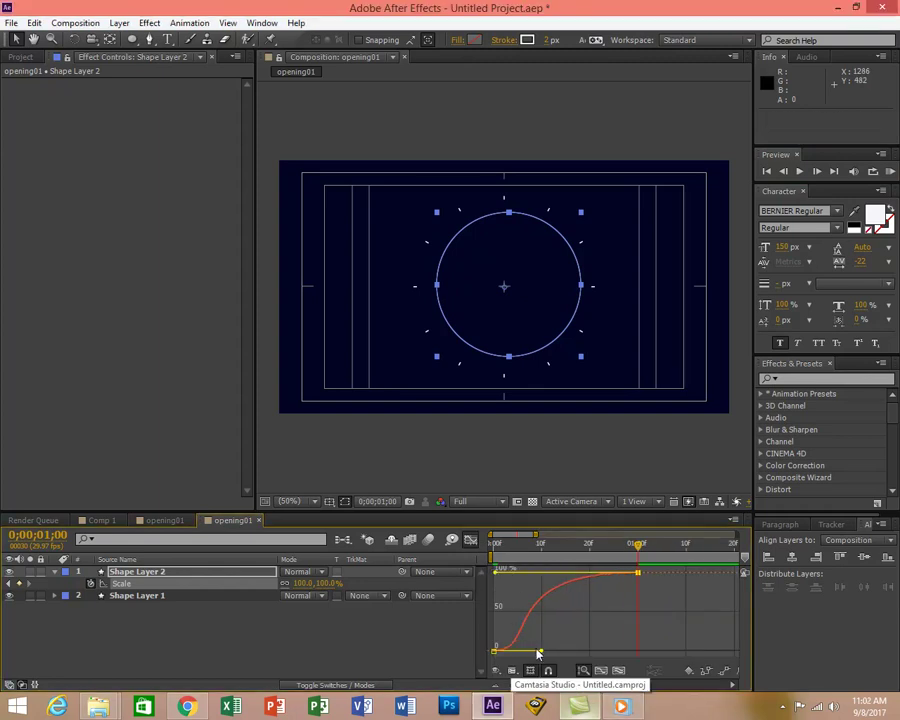
{"action": "left_click_drag", "start_coordinate": [541, 651], "coordinate": [641, 657]}
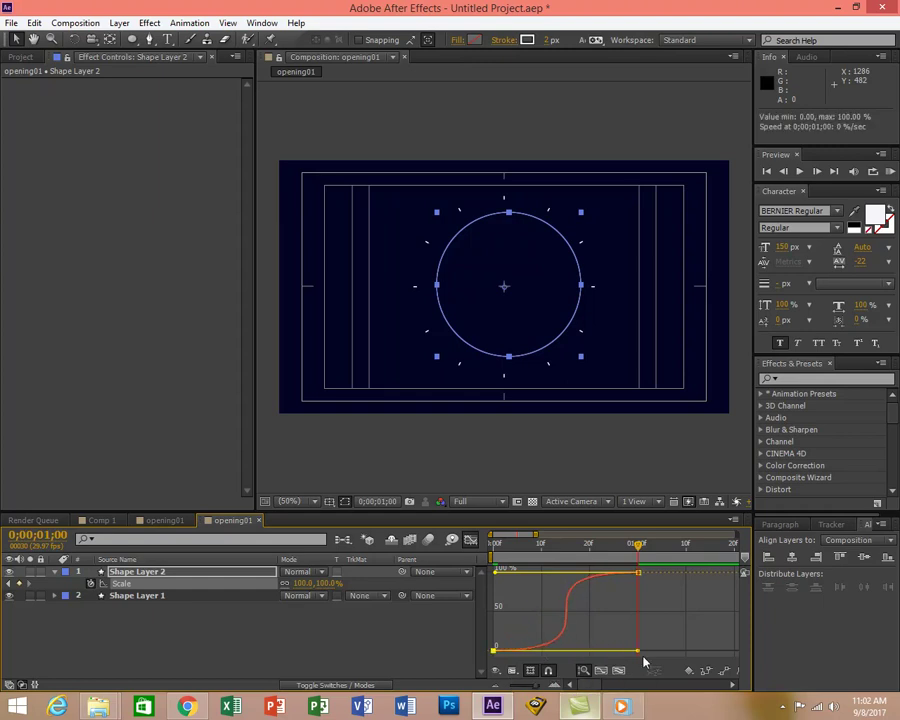
{"action": "left_click", "coordinate": [890, 171]}
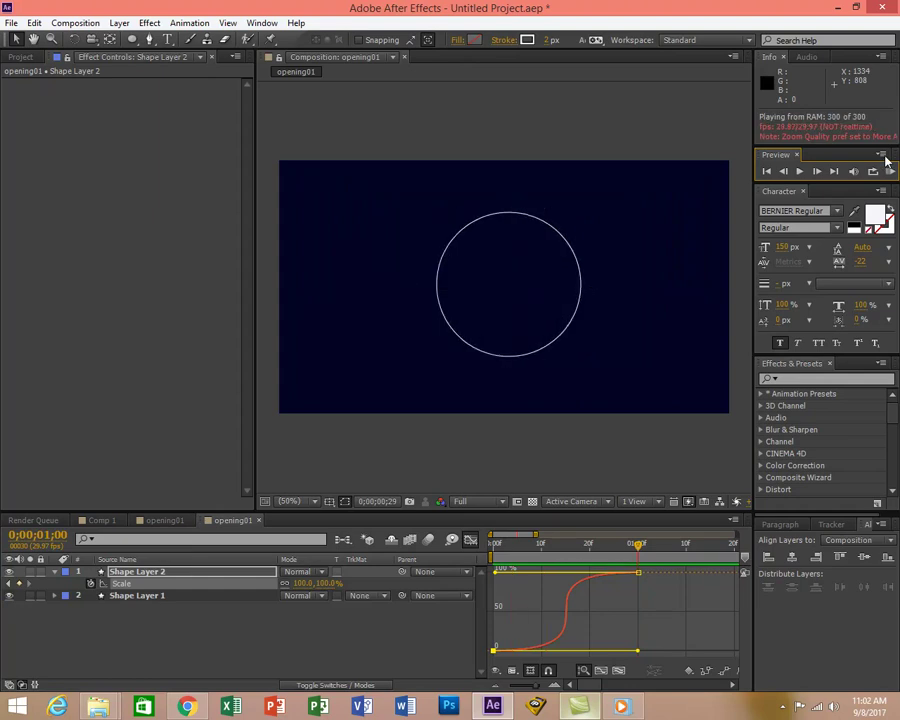
{"action": "key", "text": "space"}
{"action": "left_click", "coordinate": [470, 539]}
Keyframe the Stroke Width of Ellipse 1 from 300 at 0;00;00;00 to 0 at 0;00;01;00, easing the change with a slow finish.
{"action": "left_click", "coordinate": [68, 597]}
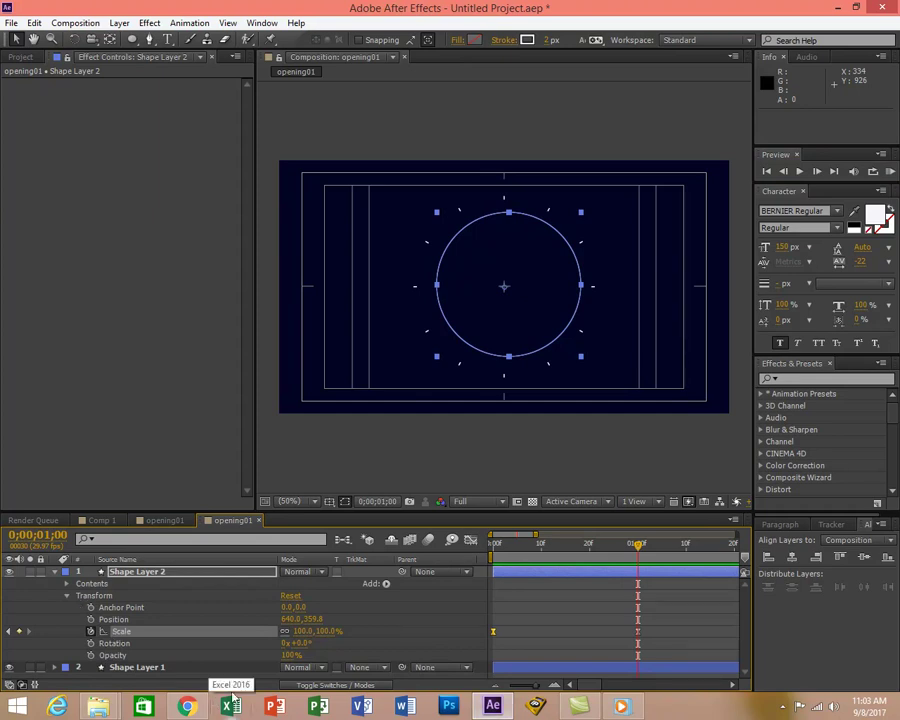
{"action": "left_click", "coordinate": [68, 584]}
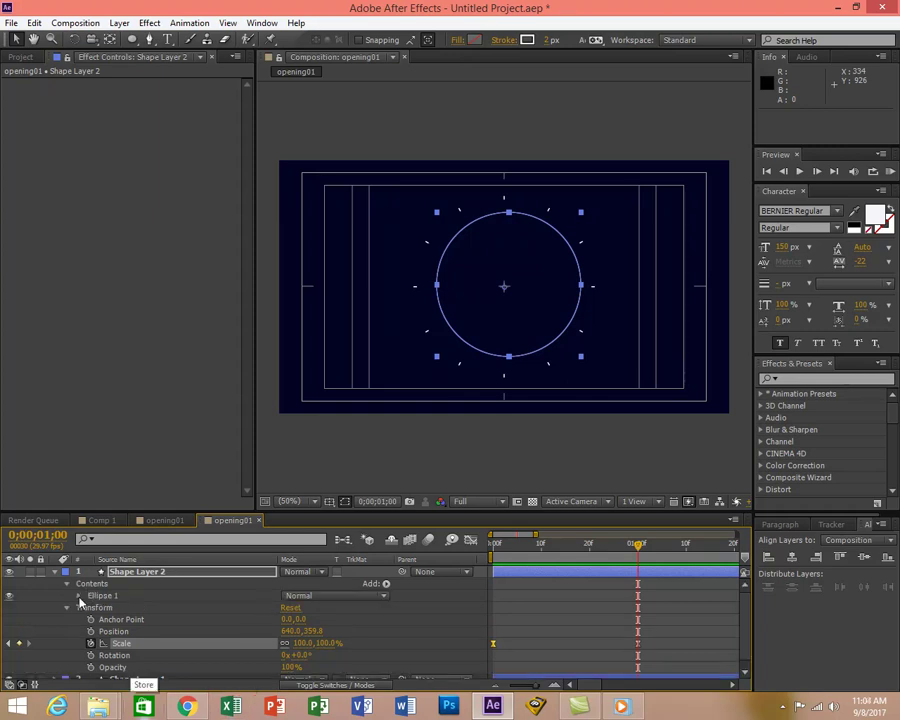
{"action": "left_click", "coordinate": [79, 596]}
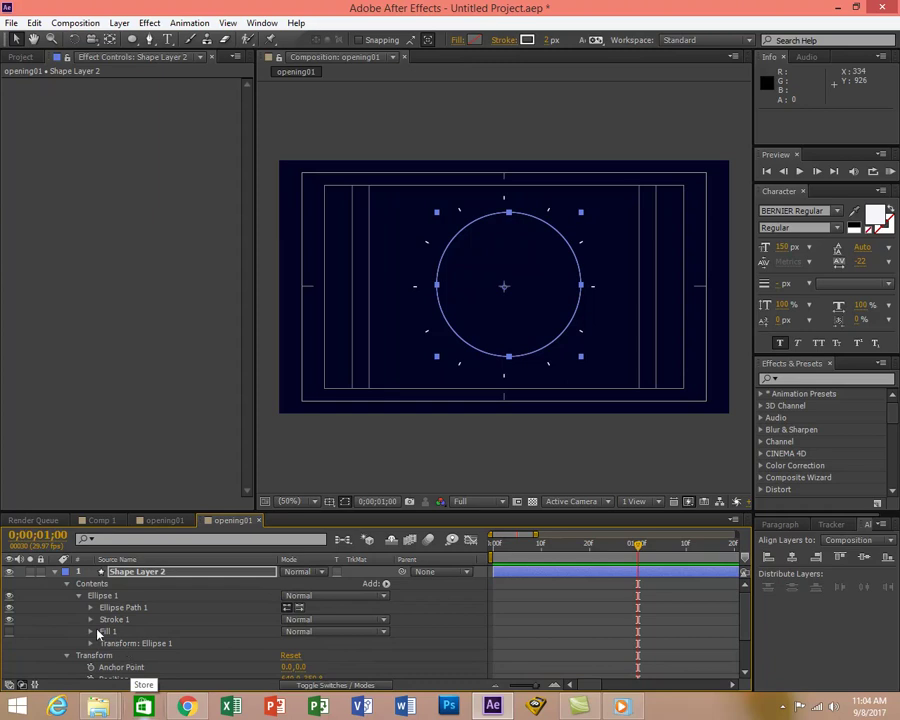
{"action": "left_click", "coordinate": [91, 620]}
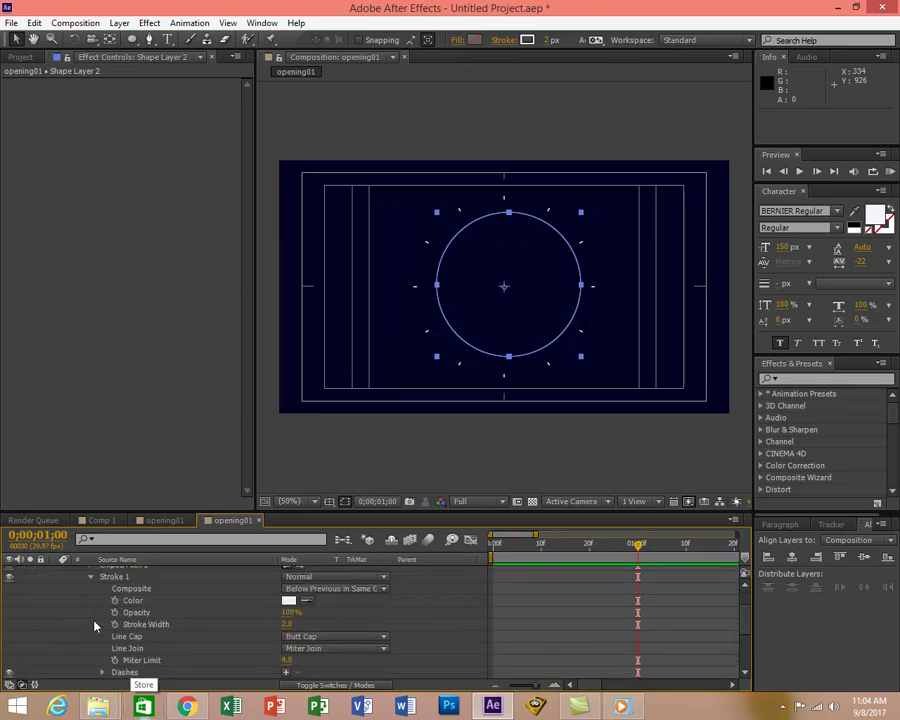
{"action": "left_click", "coordinate": [285, 626]}
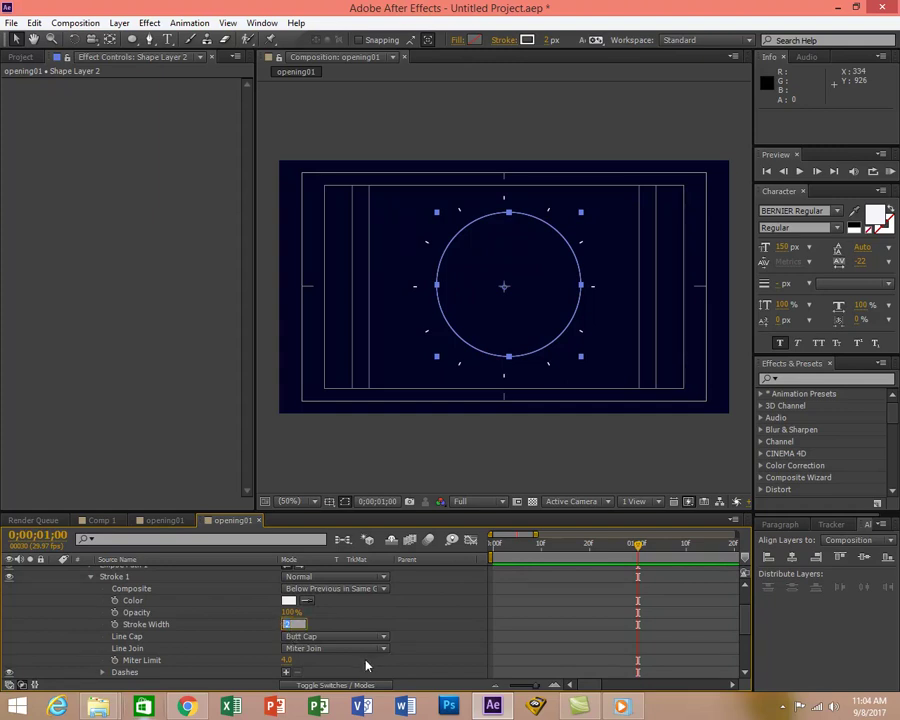
{"action": "type", "text": "0"}
{"action": "left_click", "coordinate": [114, 624]}
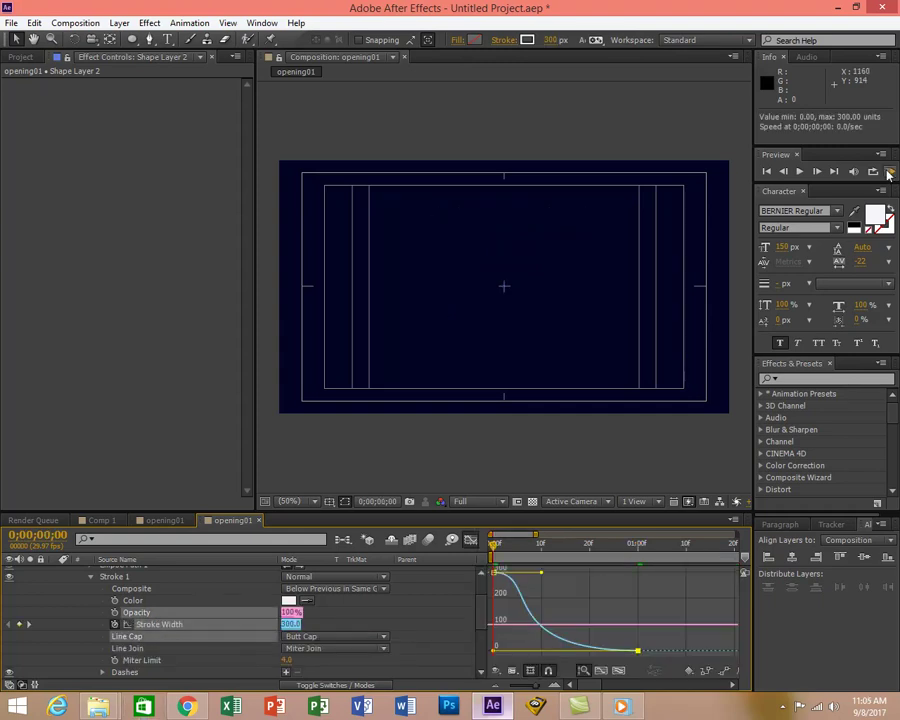
Preview the thinning circle together with the radiating lines at 100% magnification, and return from the graph to the keyframe view.
{"action": "left_click", "coordinate": [890, 172]}
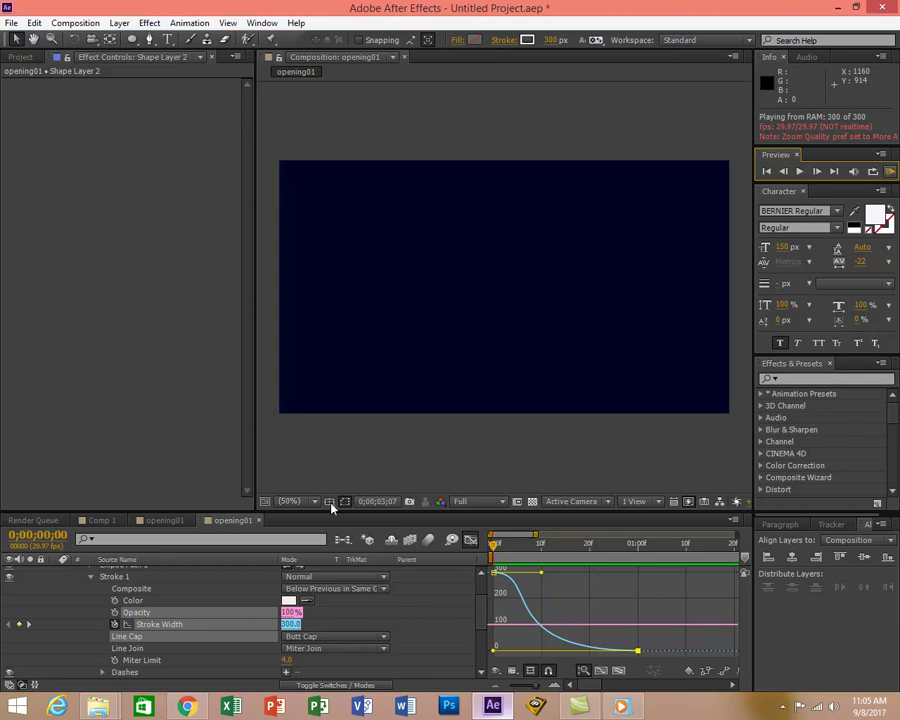
{"action": "left_click", "coordinate": [316, 502]}
{"action": "left_click", "coordinate": [316, 502]}
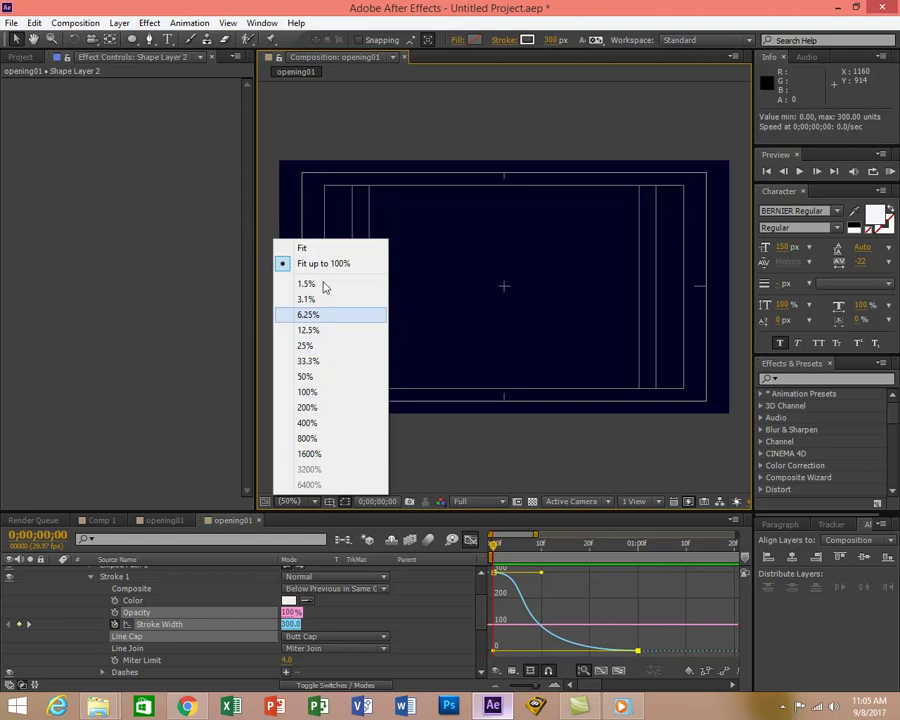
{"action": "left_click", "coordinate": [306, 378]}
{"action": "left_click", "coordinate": [313, 502]}
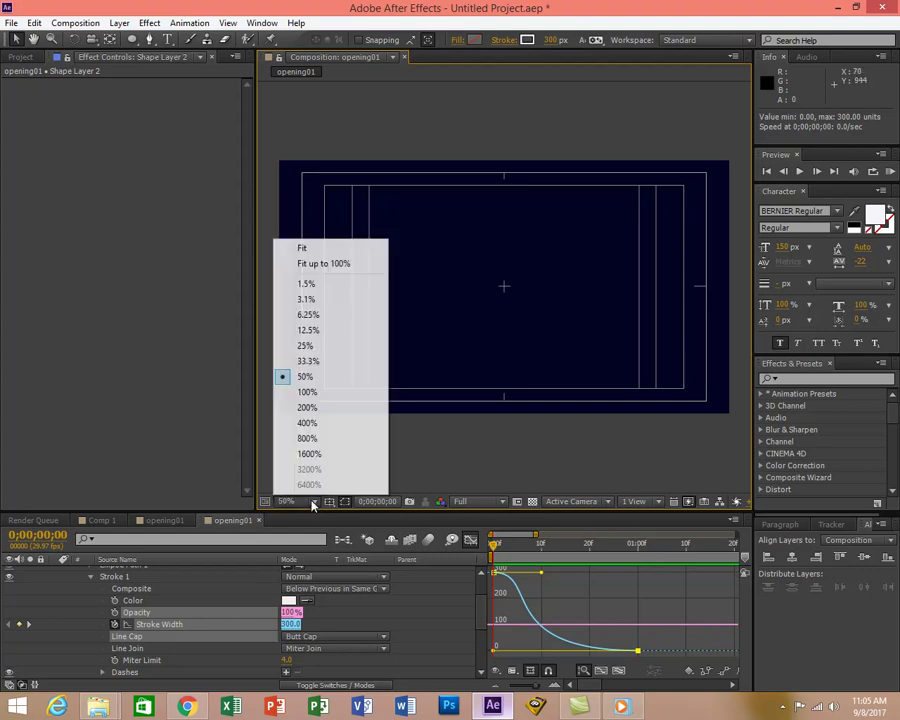
{"action": "left_click", "coordinate": [300, 393]}
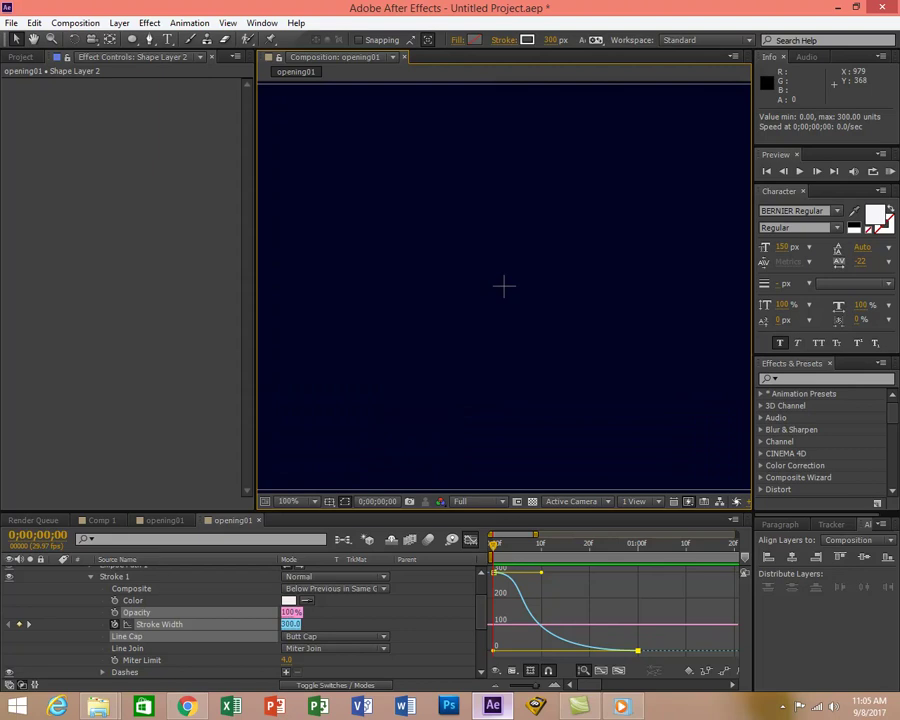
{"action": "left_click", "coordinate": [891, 172]}
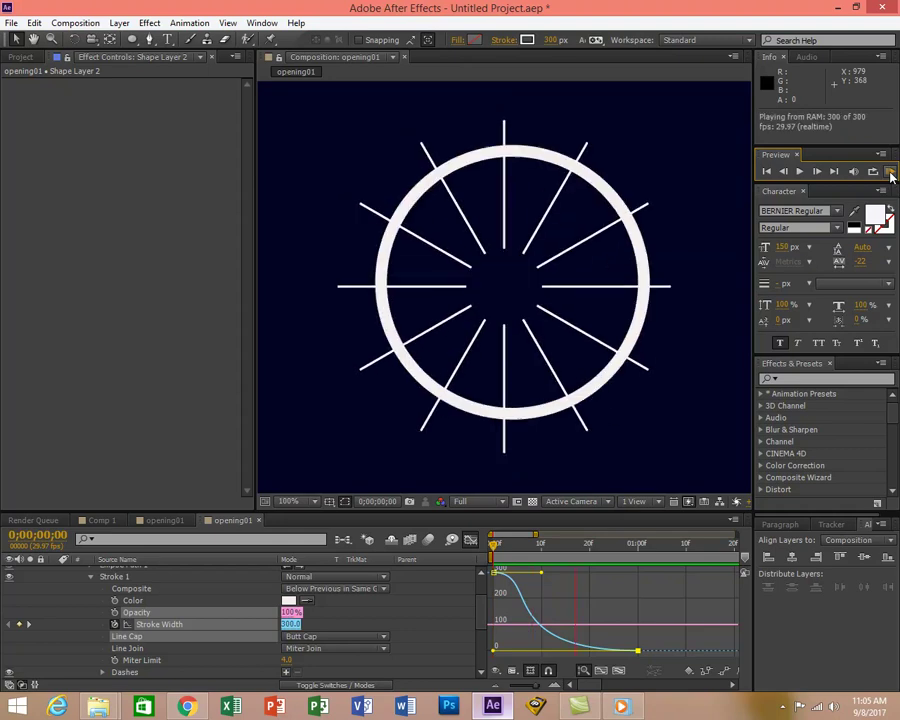
{"action": "left_click", "coordinate": [891, 172]}
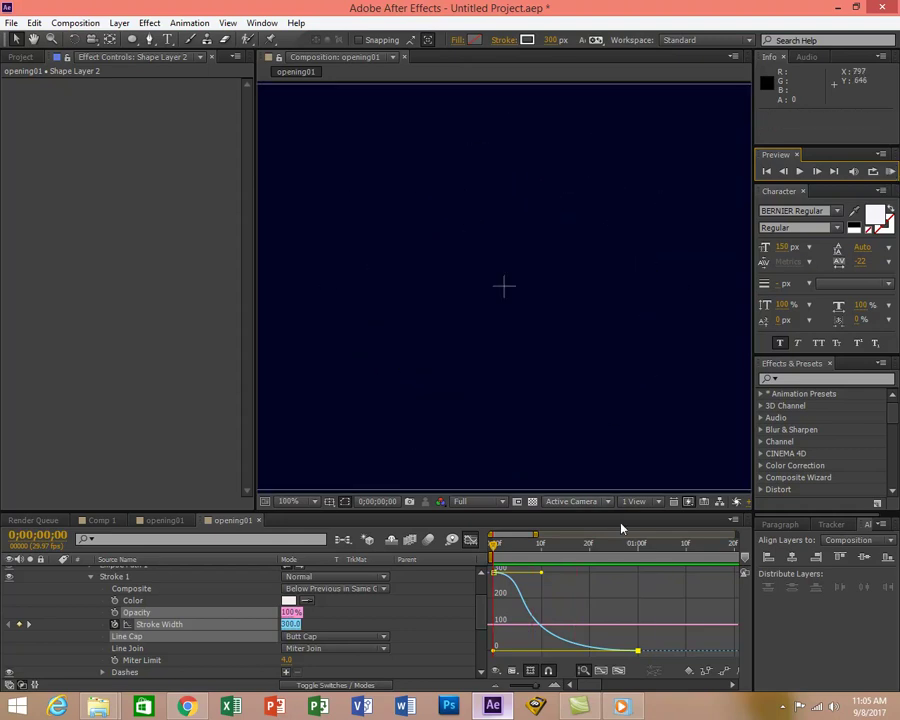
{"action": "left_click", "coordinate": [469, 541]}
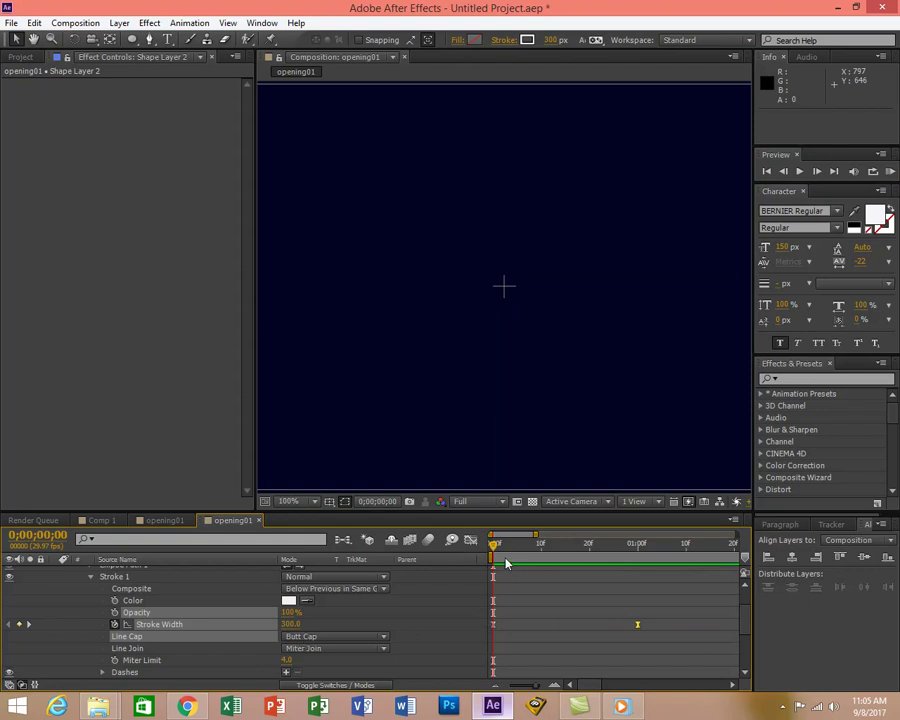
Set the circle's Stroke Width keyframe at 0;00;00;00 to 500 and preview the animation.
{"action": "left_click", "coordinate": [288, 624]}
{"action": "type", "text": "500"}
{"action": "key", "text": "Return"}
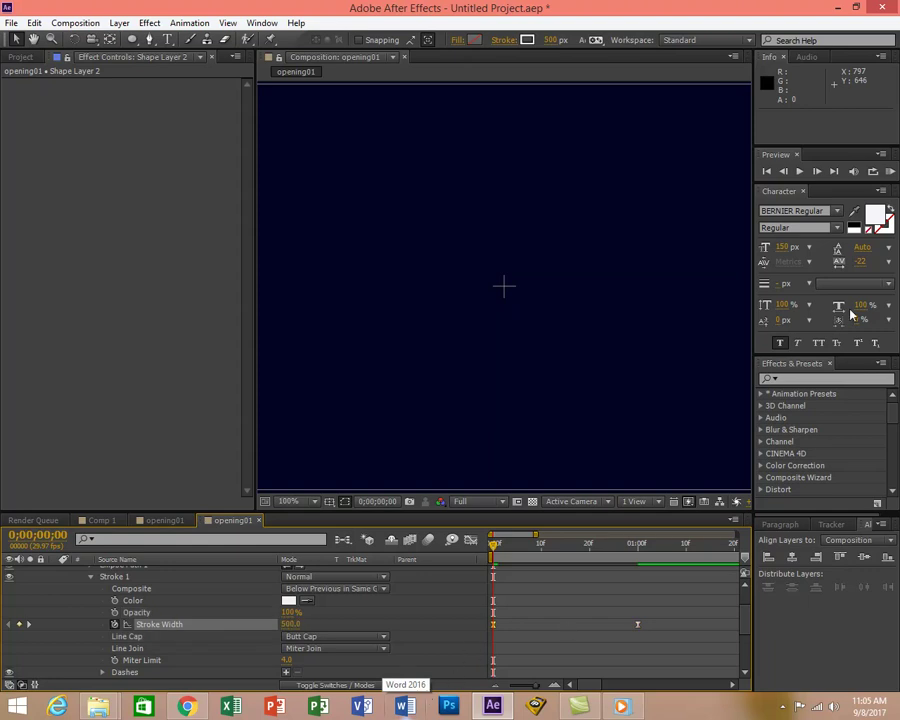
{"action": "left_click", "coordinate": [890, 171]}
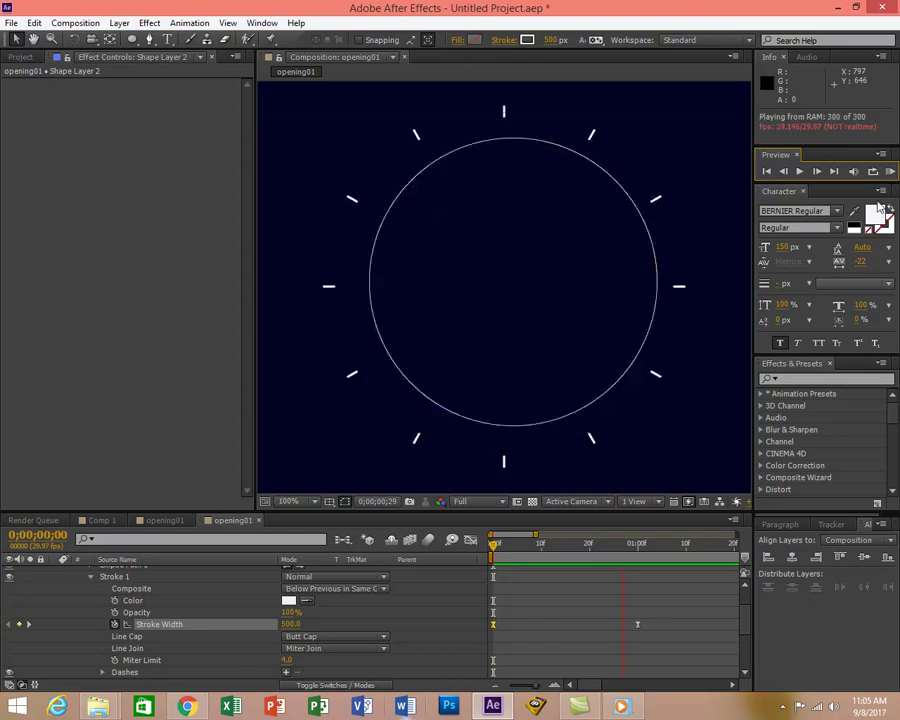
Fit the composition view up to 100% and preview the full frame with the circle and radiating lines.
{"action": "left_click", "coordinate": [335, 405]}
{"action": "left_click", "coordinate": [318, 502]}
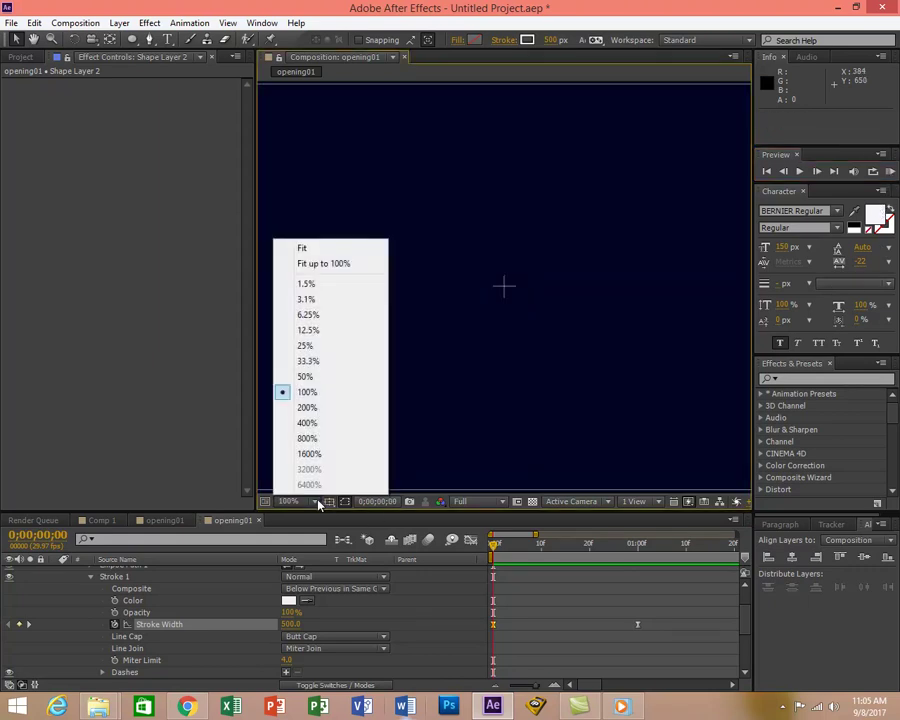
{"action": "left_click", "coordinate": [341, 263]}
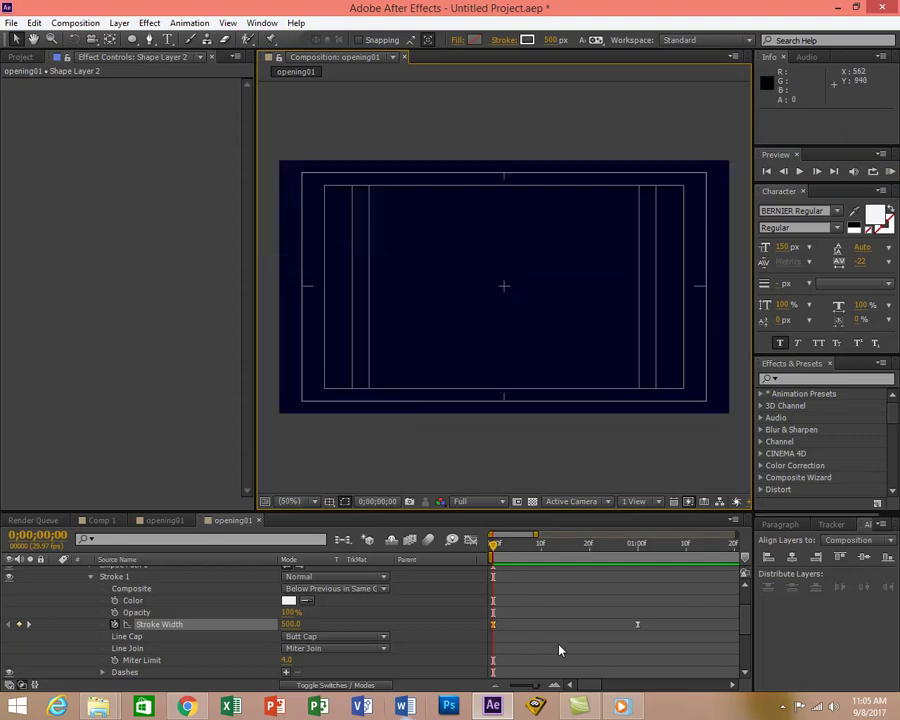
{"action": "left_click", "coordinate": [889, 172]}
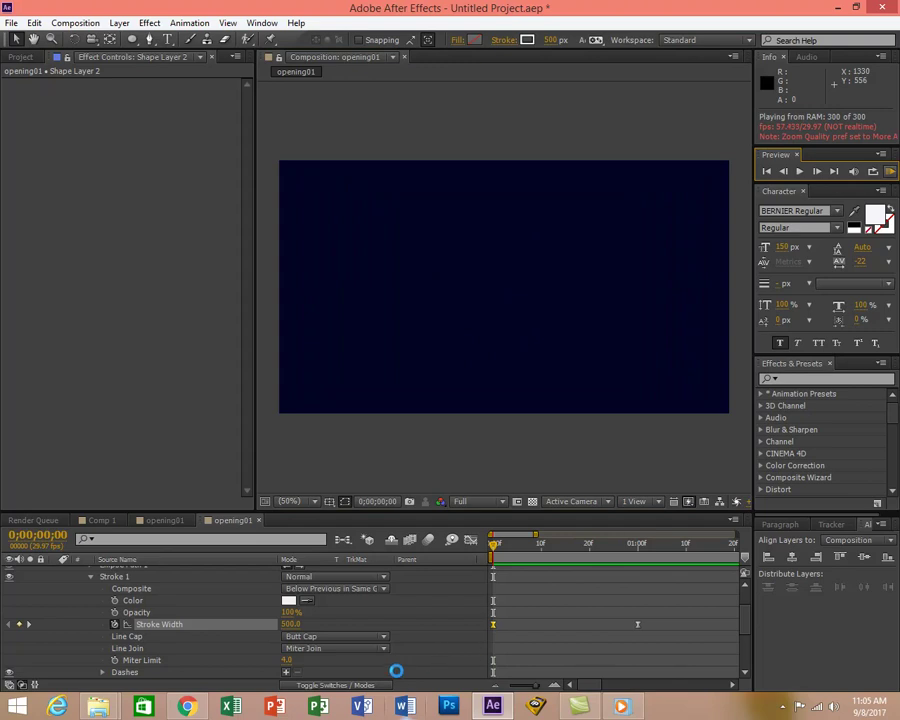
{"action": "left_click", "coordinate": [191, 707]}
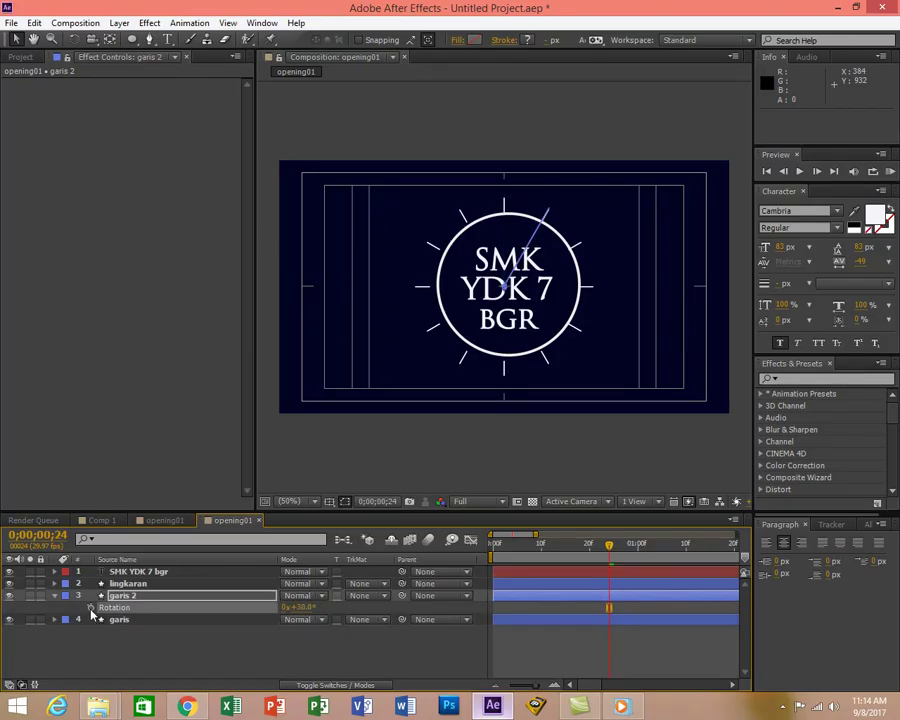
{"action": "left_click", "coordinate": [302, 607]}
{"action": "type", "text": "30"}
{"action": "key", "text": "Return"}
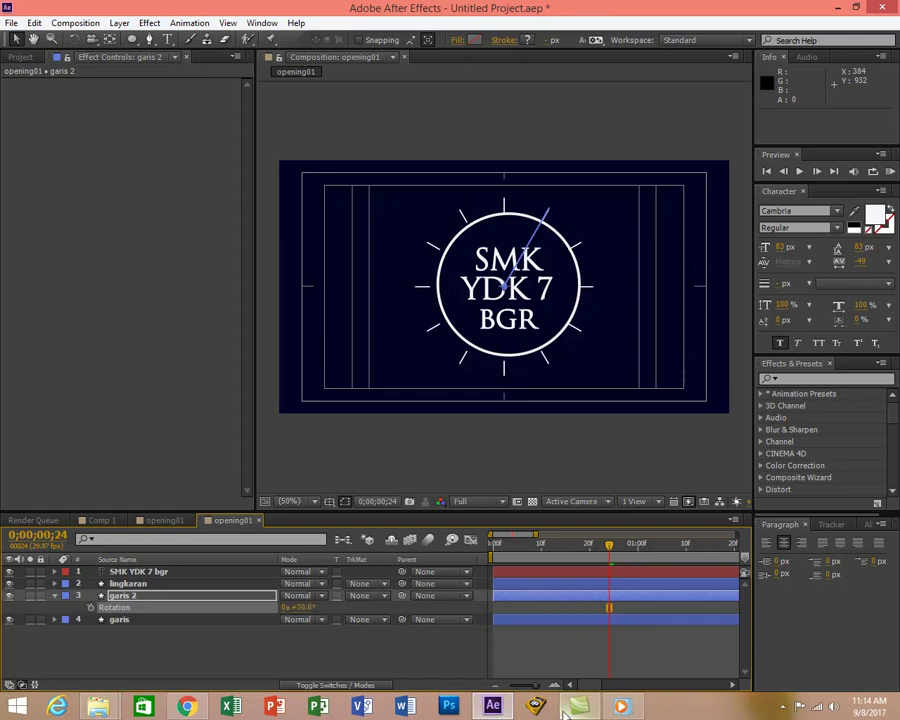
{"action": "key", "text": "ctrl+z"}
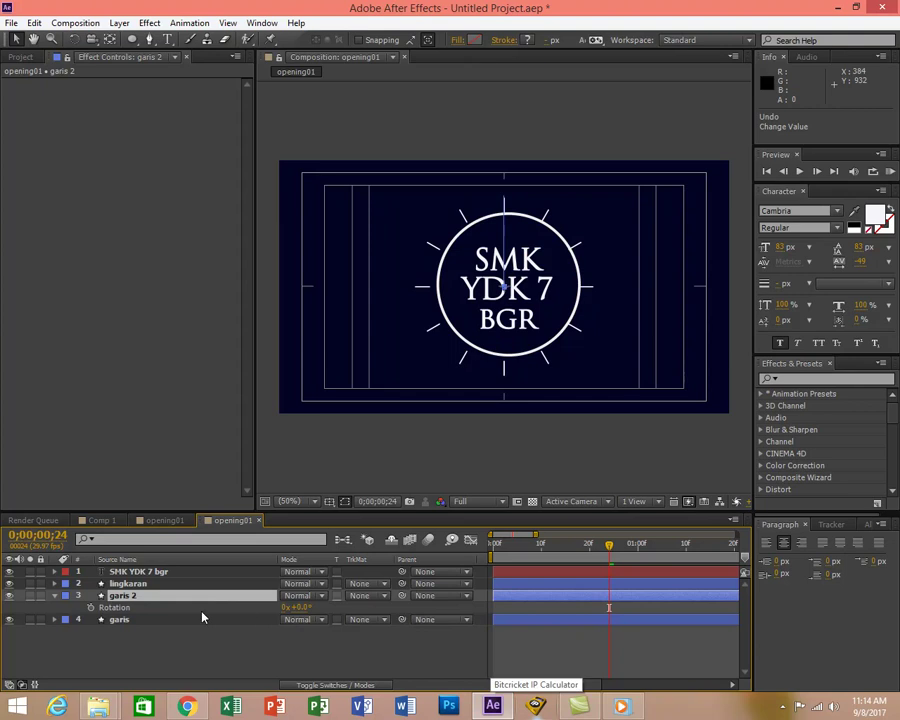
{"action": "left_click", "coordinate": [104, 610]}
{"action": "left_click", "coordinate": [91, 608]}
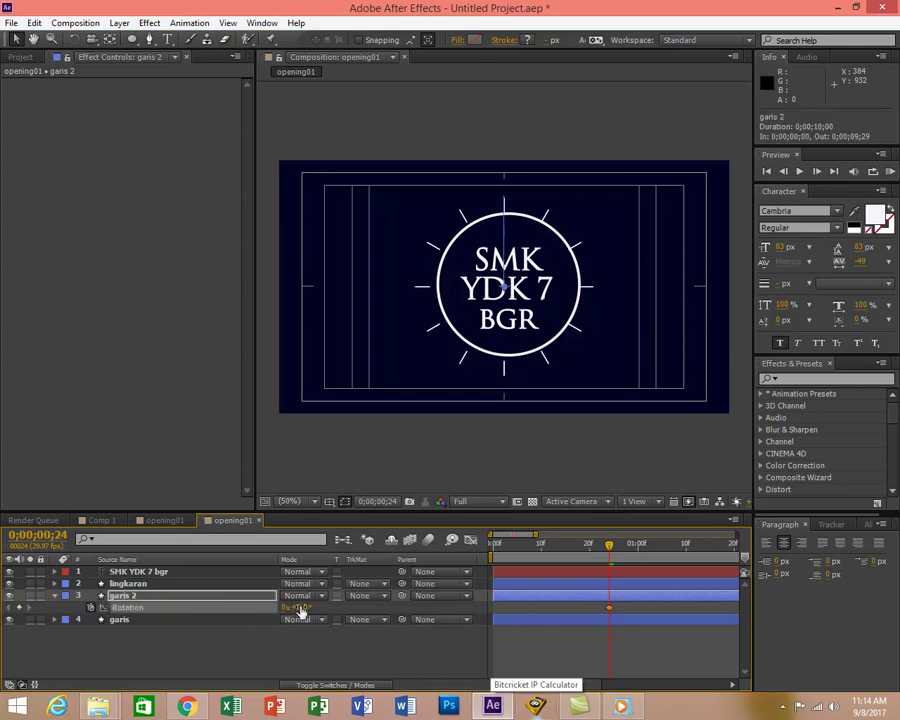
{"action": "left_click_drag", "start_coordinate": [606, 544], "coordinate": [460, 552]}
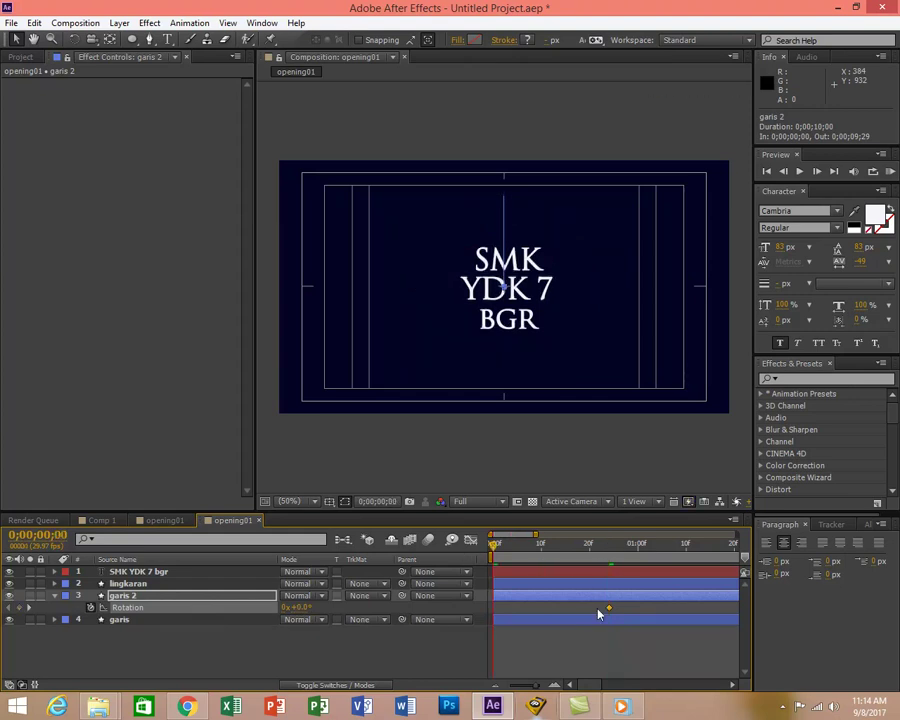
{"action": "key", "text": "ctrl+z"}
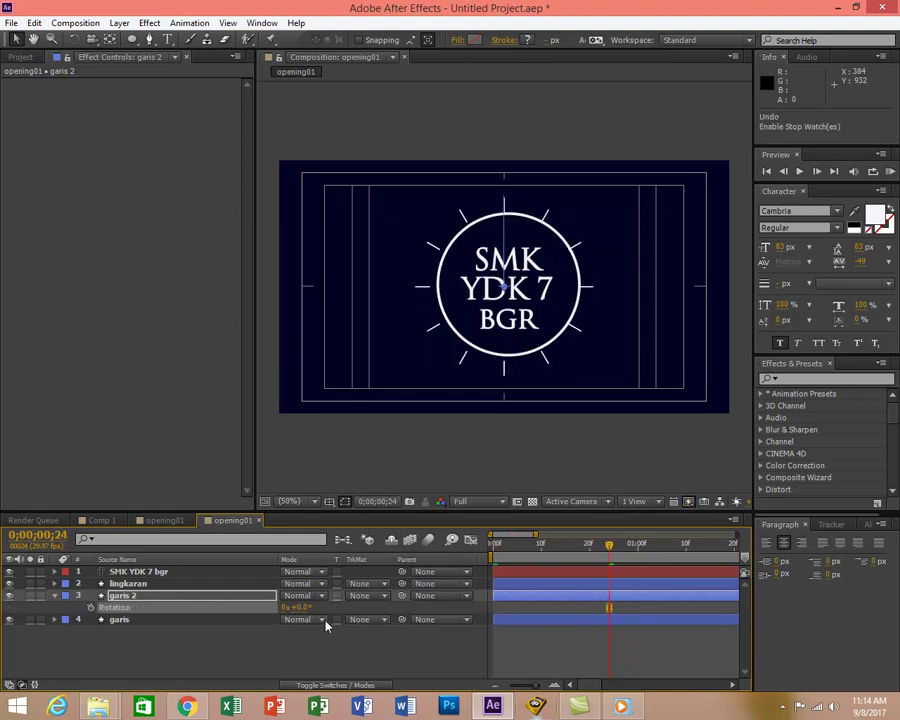
Add a Rotation keyframe of 30° to the garis 2 layer at 0;00;00;00.
{"action": "left_click_drag", "start_coordinate": [608, 549], "coordinate": [470, 543]}
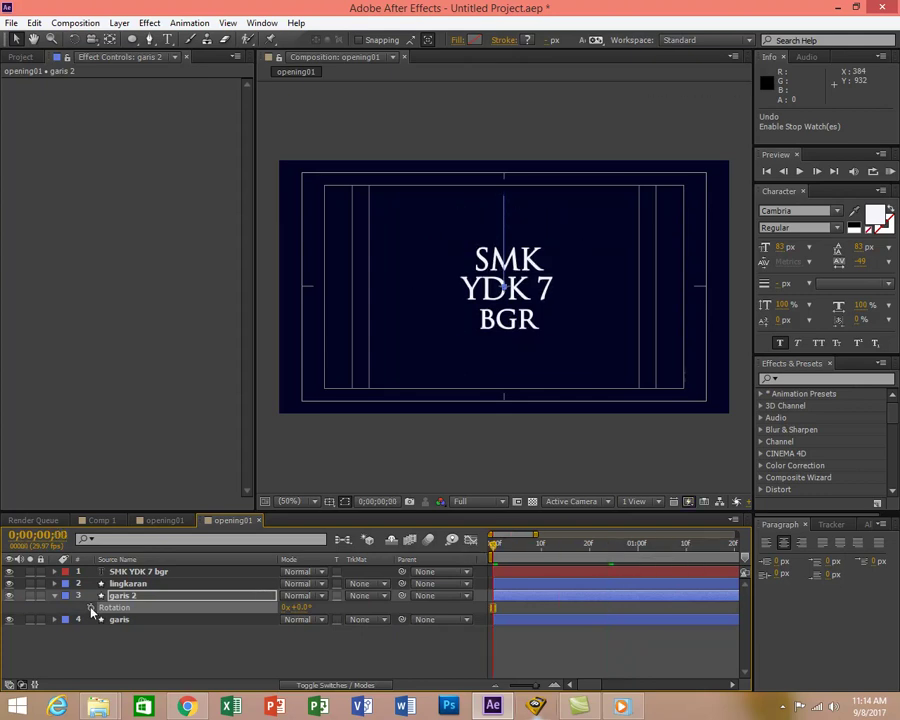
{"action": "left_click", "coordinate": [90, 608]}
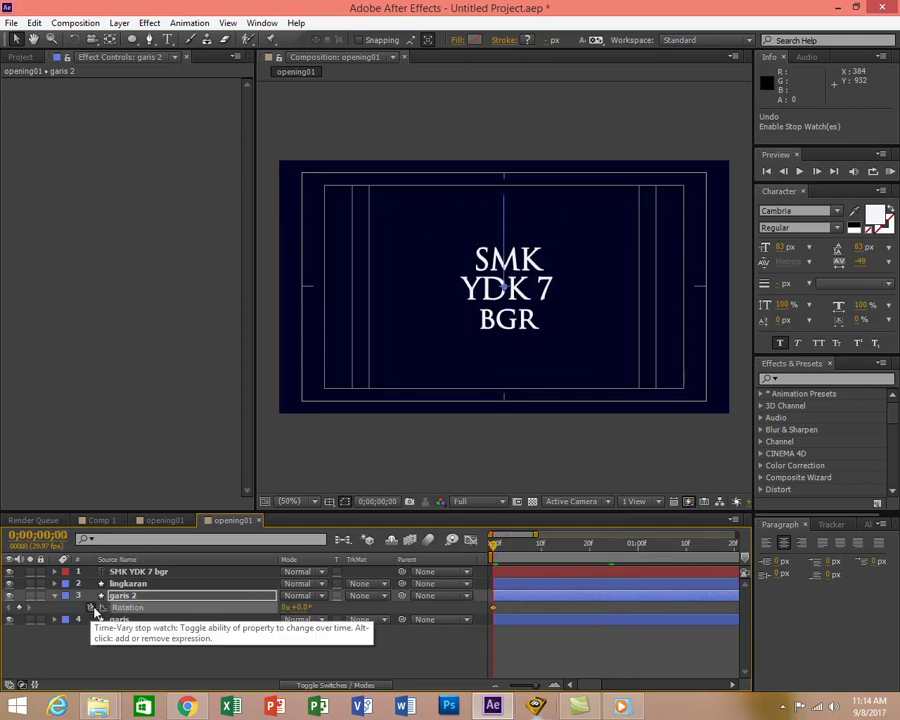
{"action": "left_click", "coordinate": [298, 608]}
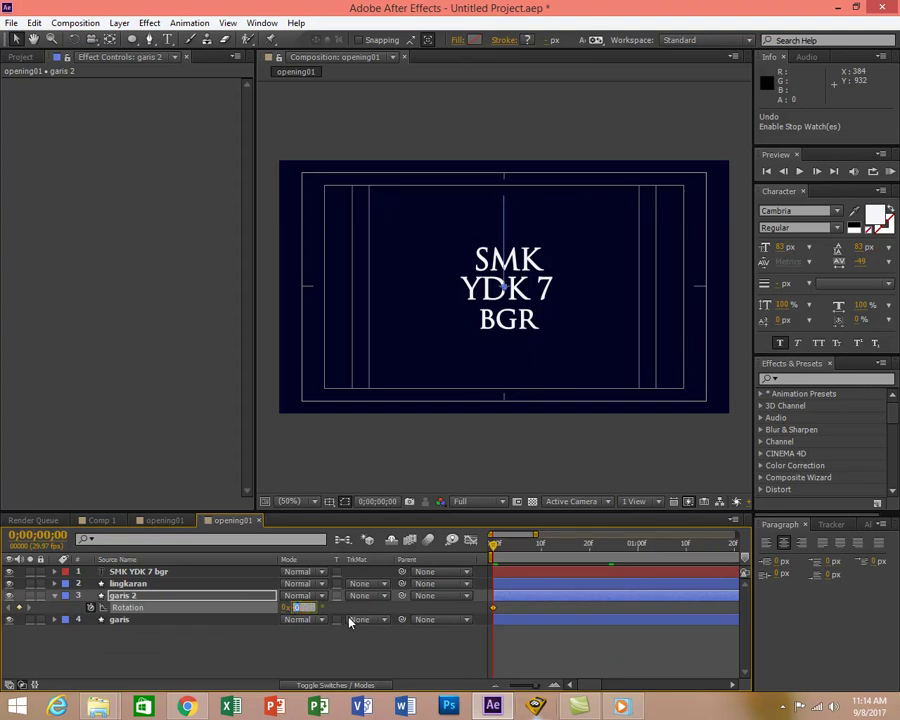
{"action": "type", "text": "30"}
{"action": "key", "text": "Return"}
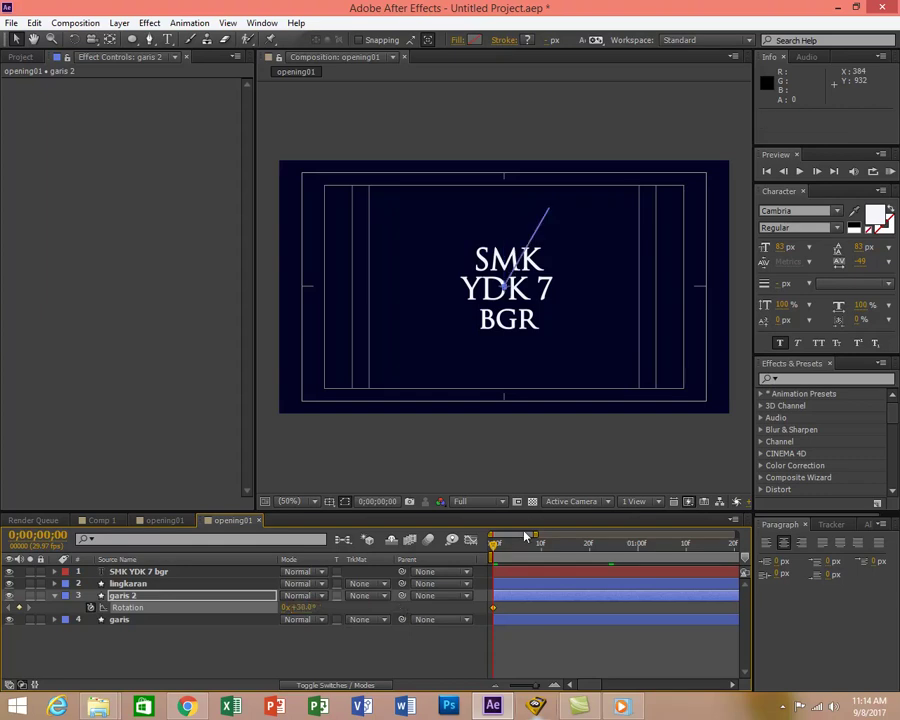
{"action": "mouse_move", "coordinate": [497, 549]}
{"action": "left_mouse_down"}
{"action": "mouse_move", "coordinate": [602, 568]}
{"action": "mouse_move", "coordinate": [490, 567]}
{"action": "left_mouse_up"}
{"action": "left_click", "coordinate": [53, 605]}
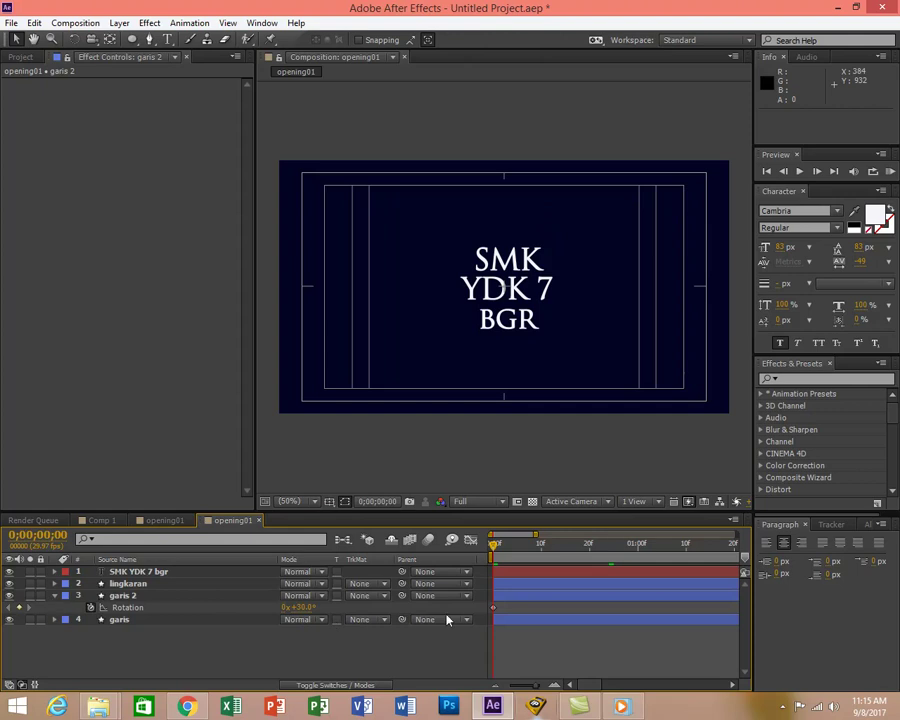
Shift the garis 2 layer to start at 0;00;00;05 and preview the staggered line bursts.
{"action": "left_click_drag", "start_coordinate": [505, 603], "coordinate": [519, 603]}
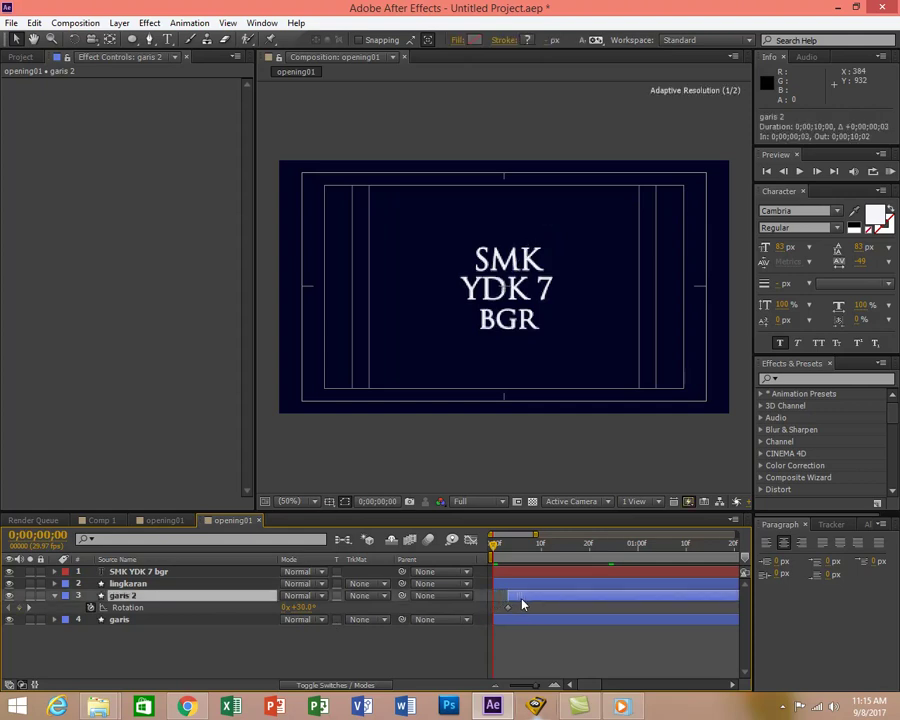
{"action": "left_click", "coordinate": [891, 172]}
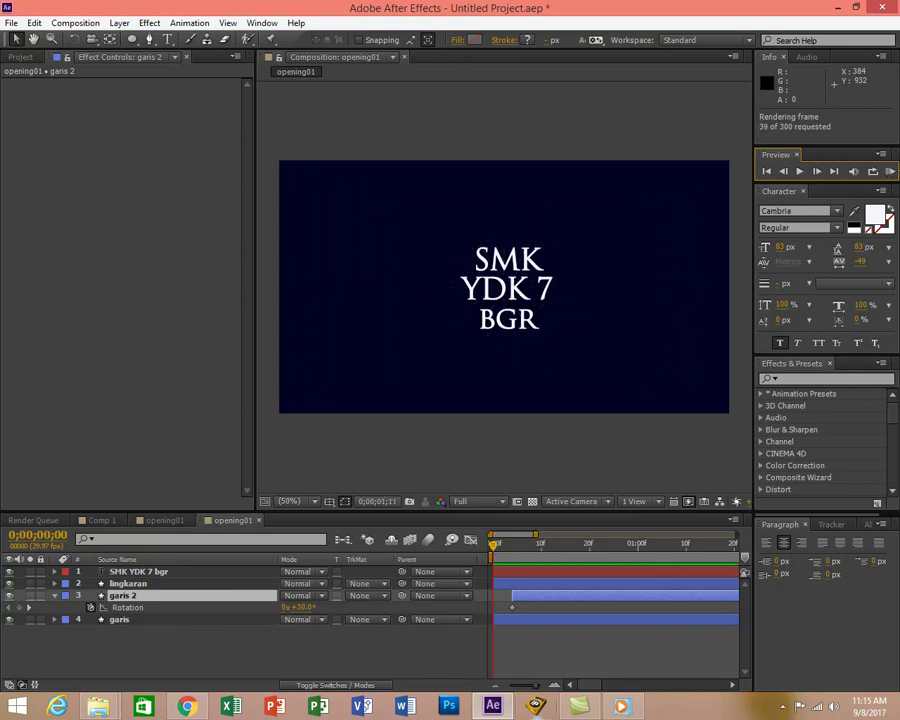
{"action": "left_click", "coordinate": [522, 603]}
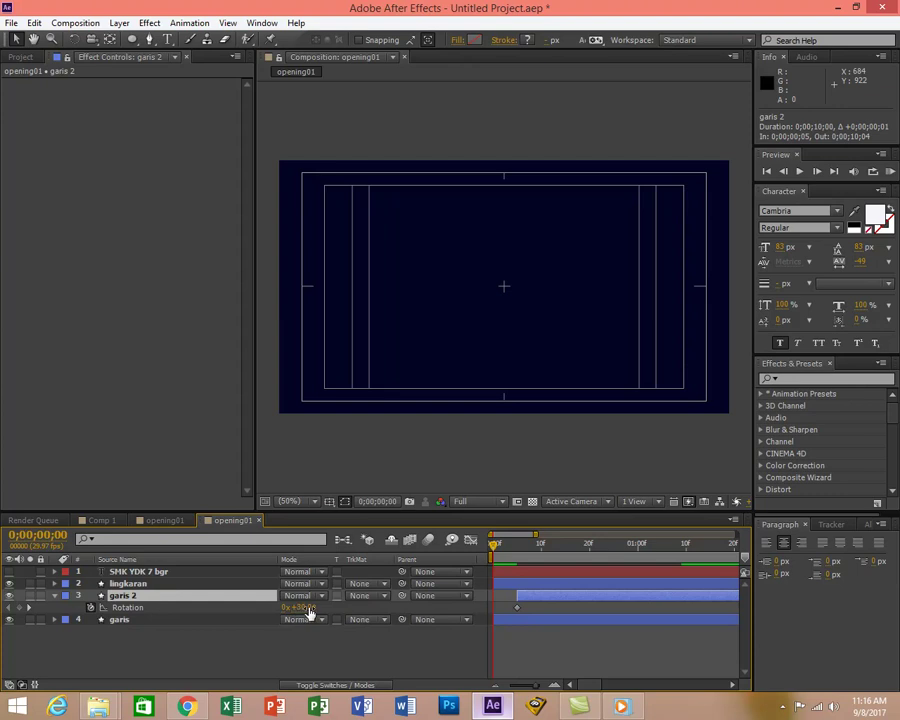
Remove the Rotation keyframing from the garis 2 layer at 0;00;00;05.
{"action": "left_click_drag", "start_coordinate": [494, 548], "coordinate": [486, 571]}
{"action": "left_click", "coordinate": [29, 608]}
{"action": "left_click", "coordinate": [517, 607]}
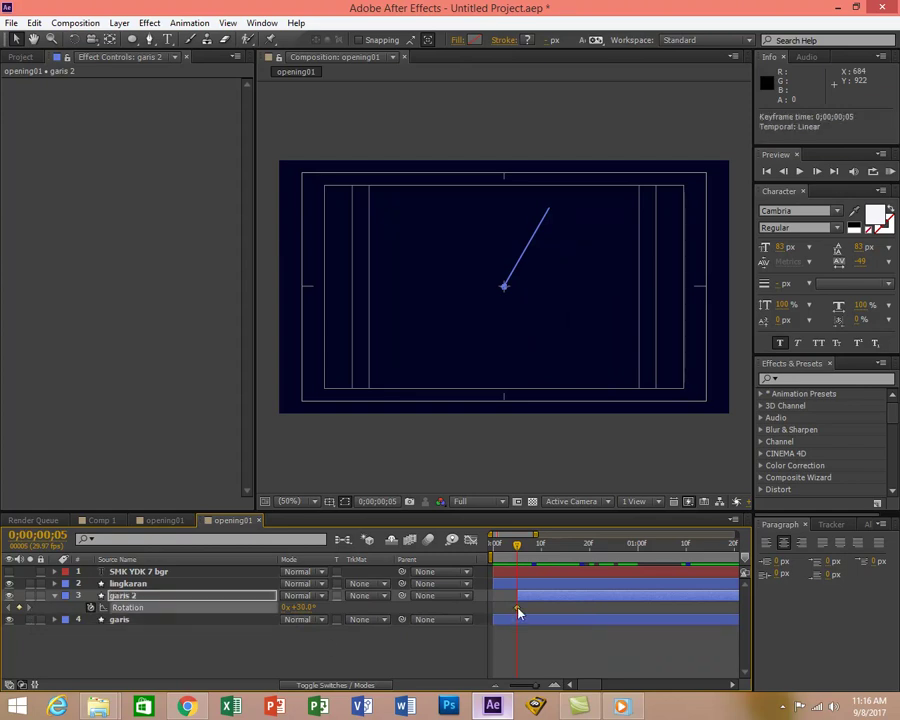
{"action": "left_click", "coordinate": [528, 601]}
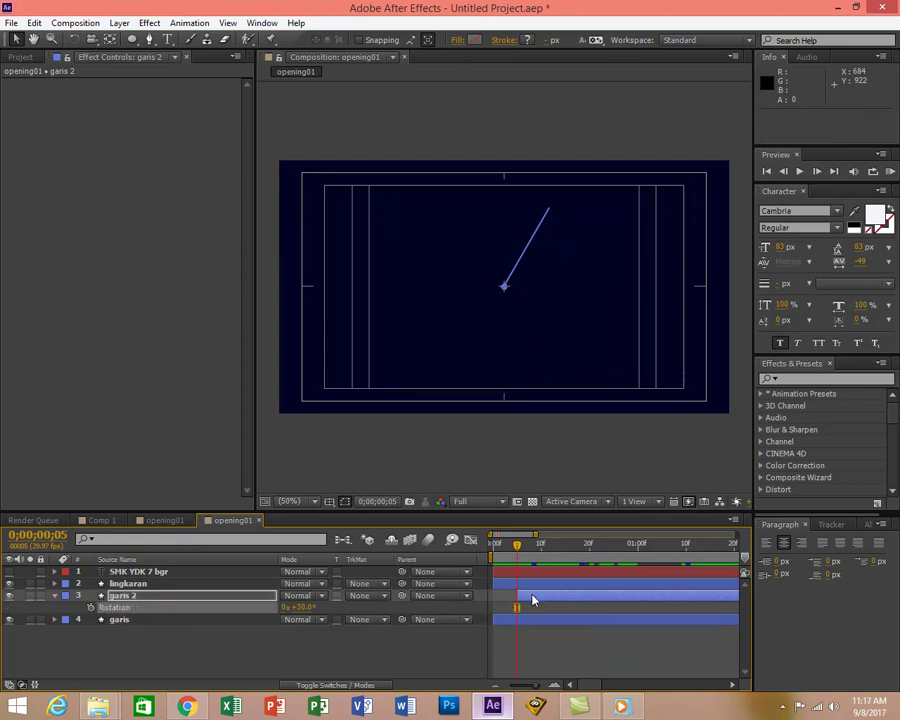
{"action": "left_click", "coordinate": [529, 593]}
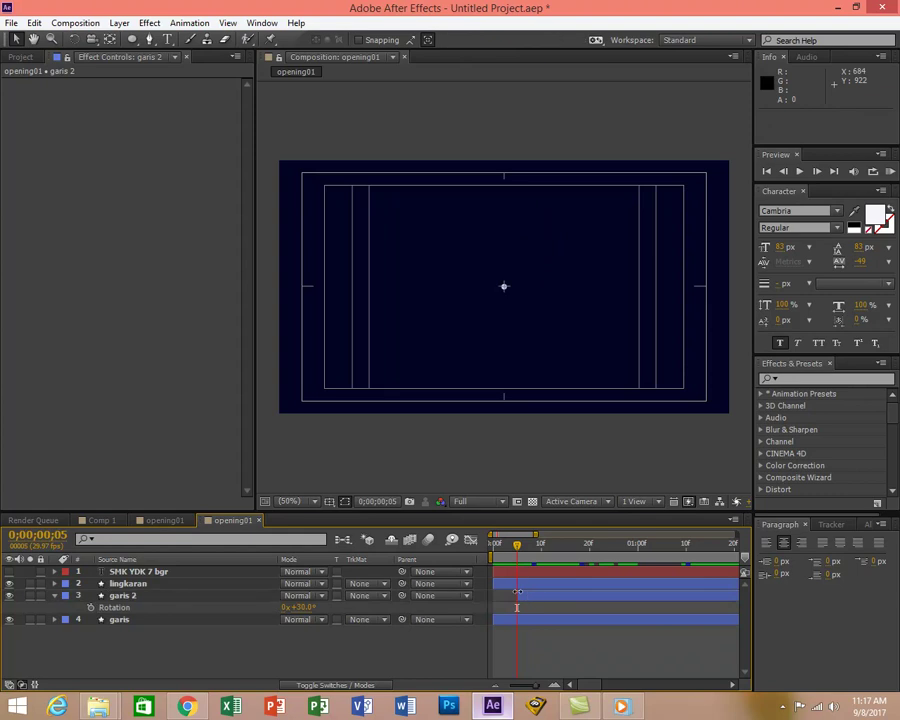
Set the garis 2 layer's Rotation to 15° and preview both line bursts from the start of the composition.
{"action": "left_click", "coordinate": [300, 609]}
{"action": "key", "text": "BackSpace"}
{"action": "type", "text": "15"}
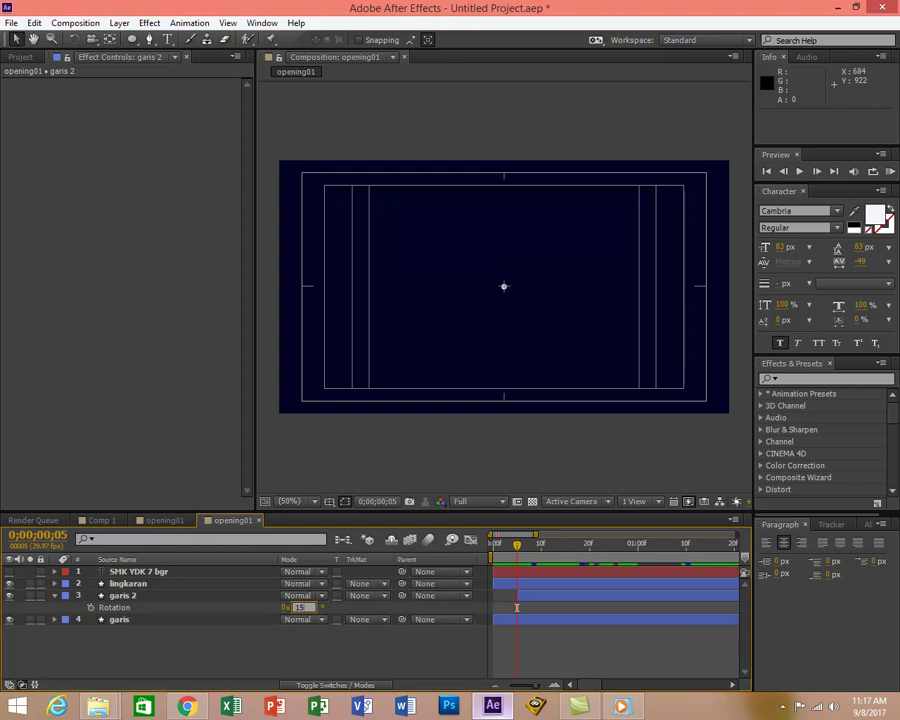
{"action": "key", "text": "Return"}
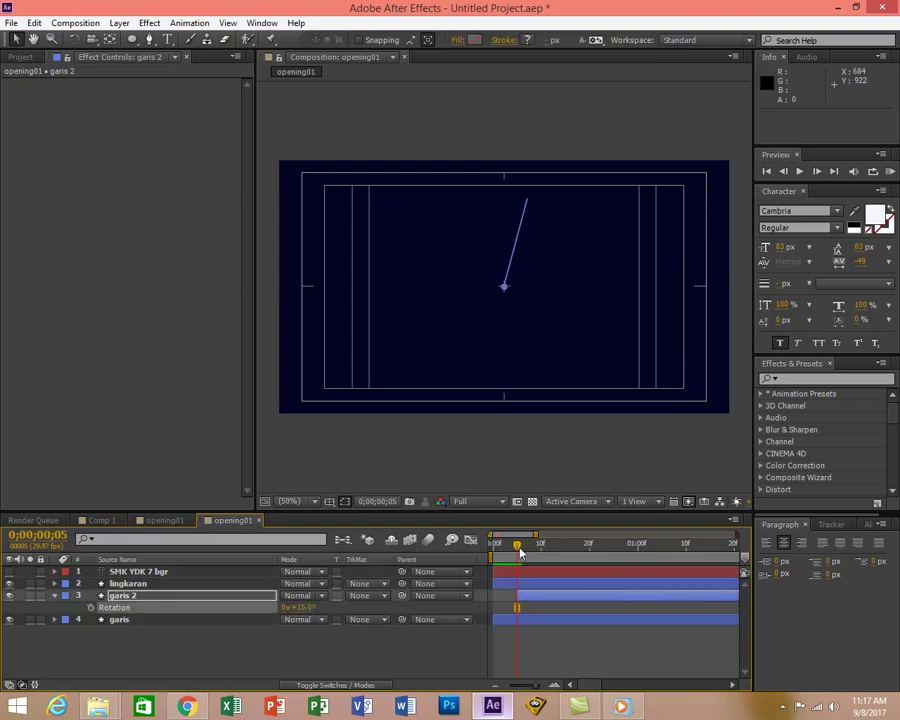
{"action": "left_click_drag", "start_coordinate": [517, 549], "coordinate": [458, 555]}
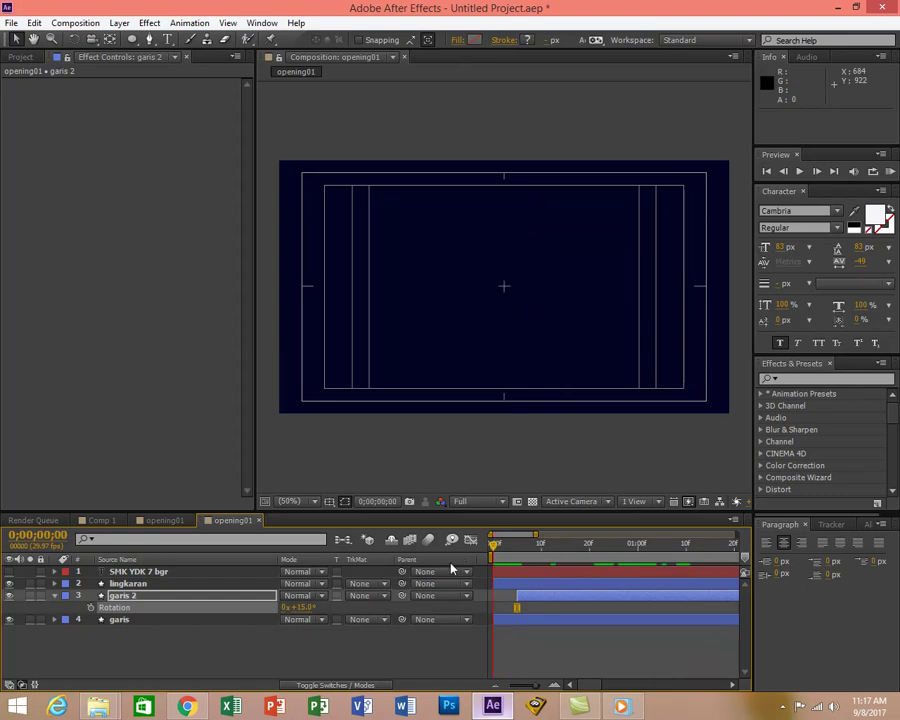
{"action": "left_click", "coordinate": [890, 171]}
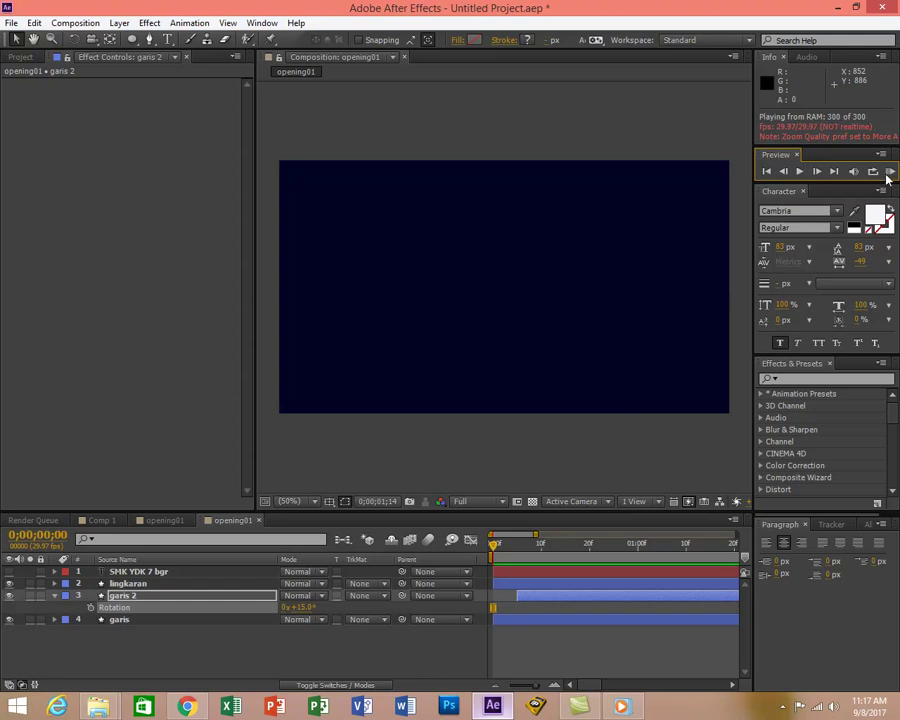
{"action": "left_click", "coordinate": [700, 350]}
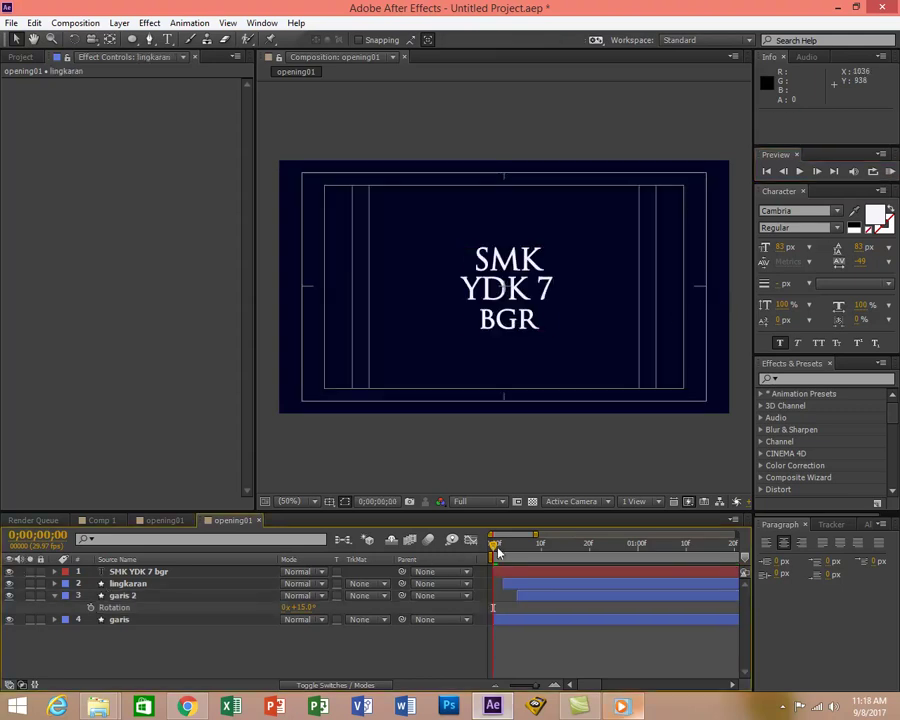
Delay the SMK YDK 7 bgr text layer to start at 0;00;00;23 and preview its entrance.
{"action": "left_click_drag", "start_coordinate": [506, 571], "coordinate": [620, 576]}
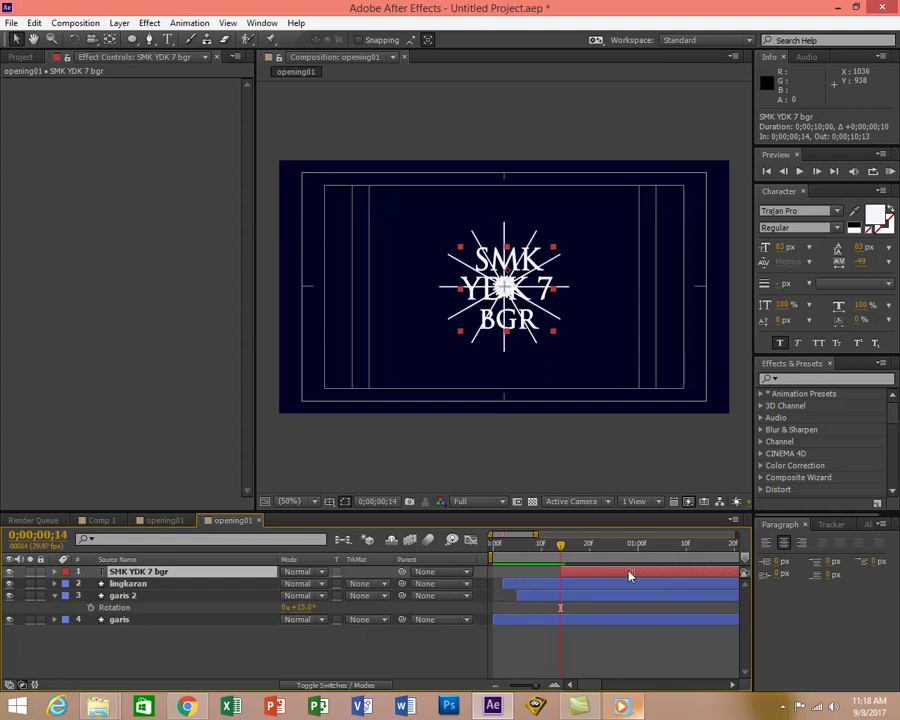
{"action": "left_click_drag", "start_coordinate": [563, 548], "coordinate": [493, 548]}
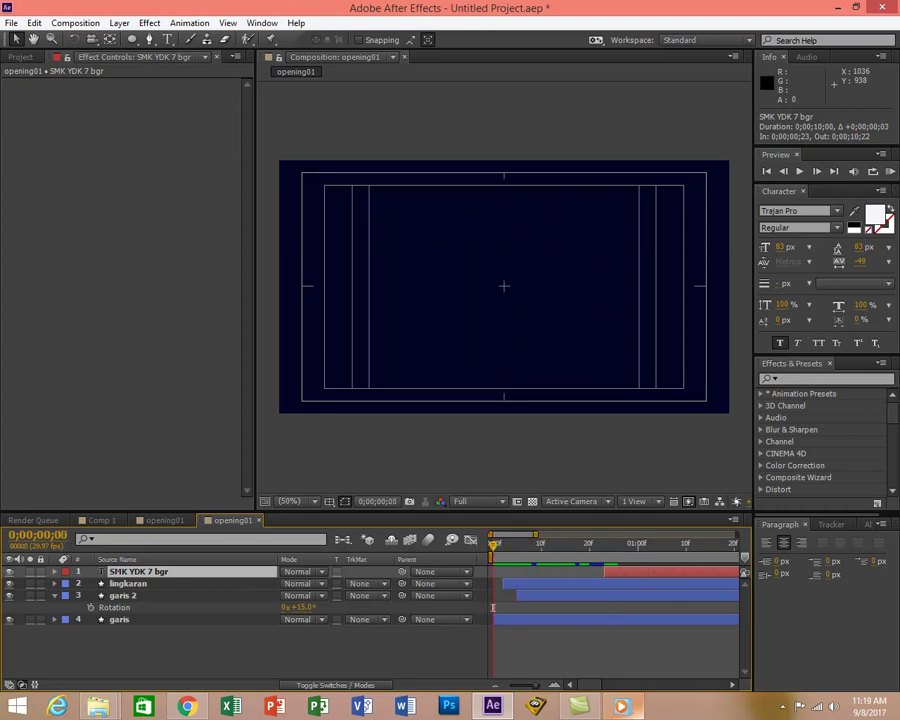
{"action": "left_click", "coordinate": [889, 171]}
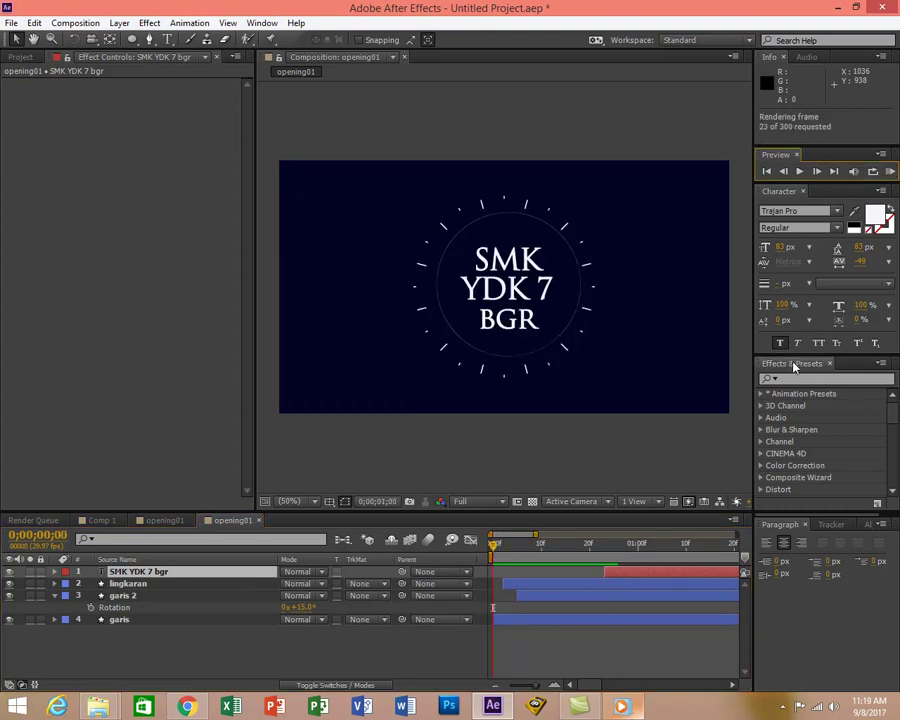
Reveal the SMK YDK 7 bgr layer's Rotation and move the layer to start at 0;00;00;21.
{"action": "left_click", "coordinate": [655, 549]}
{"action": "key", "text": "r"}
{"action": "left_click_drag", "start_coordinate": [652, 557], "coordinate": [621, 556]}
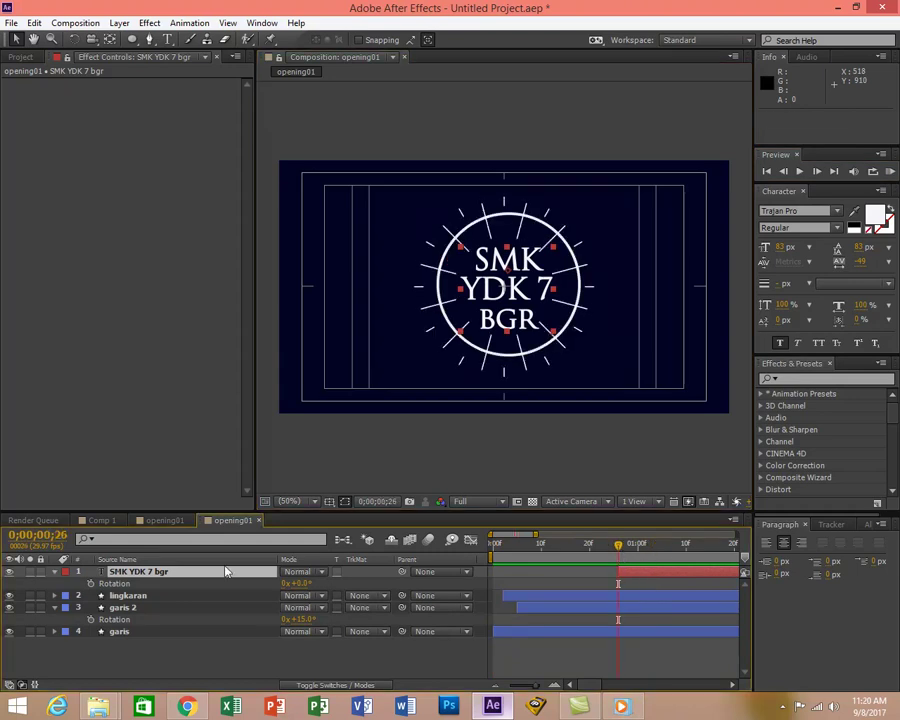
{"action": "left_click_drag", "start_coordinate": [621, 549], "coordinate": [594, 577]}
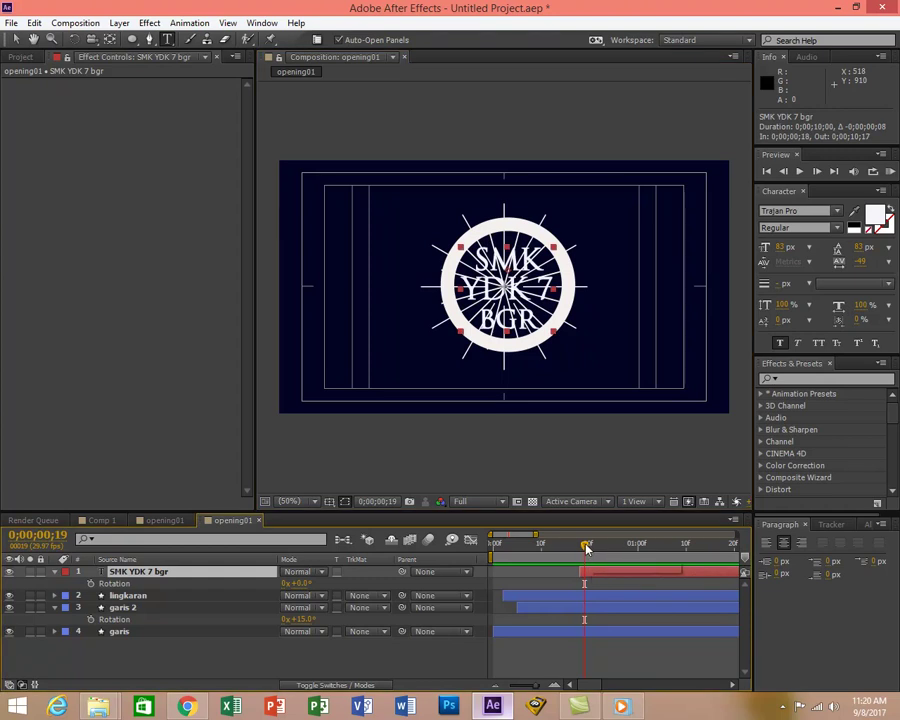
{"action": "mouse_move", "coordinate": [590, 574]}
{"action": "left_mouse_down"}
{"action": "mouse_move", "coordinate": [587, 549]}
{"action": "mouse_move", "coordinate": [597, 551]}
{"action": "left_mouse_up"}
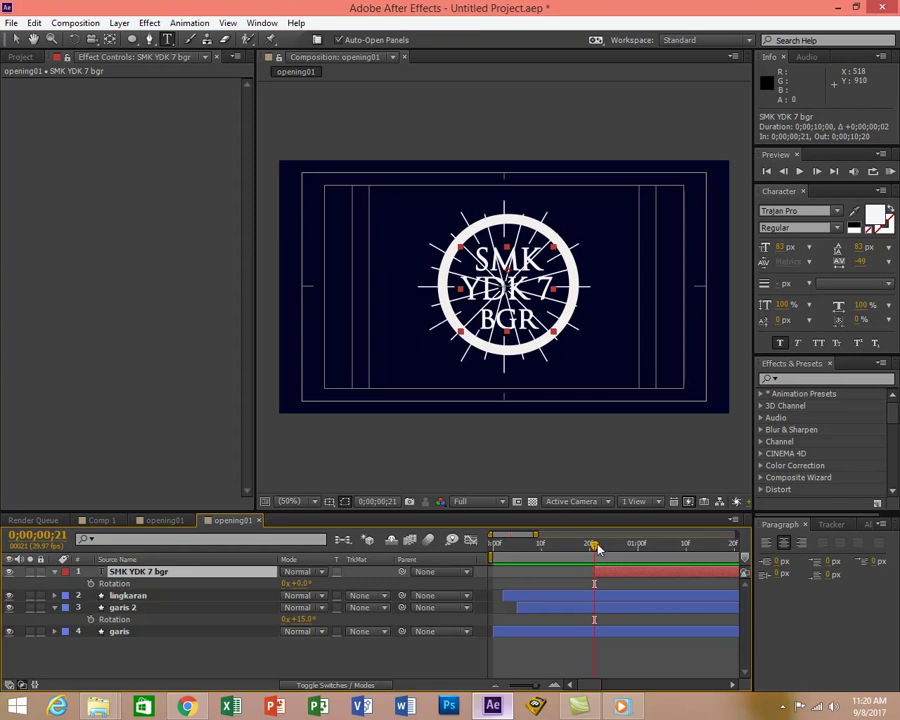
Try keyframing the SMK YDK 7 bgr layer's Rotation from -90° at 0;00;00;21 to 0° at 0;00;01;00.
{"action": "left_click_drag", "start_coordinate": [593, 545], "coordinate": [638, 570]}
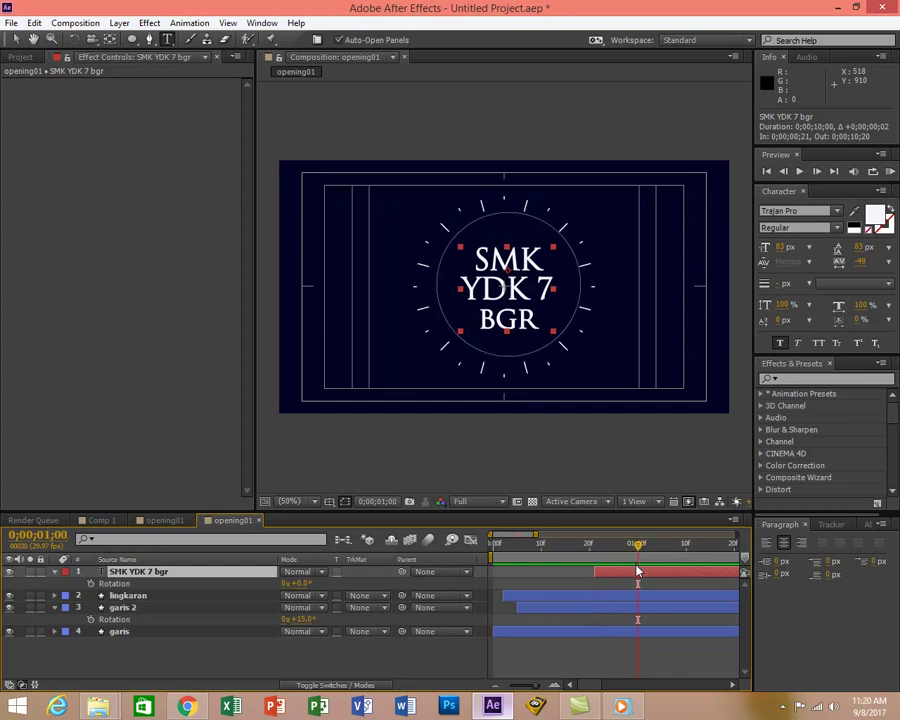
{"action": "left_click", "coordinate": [91, 584]}
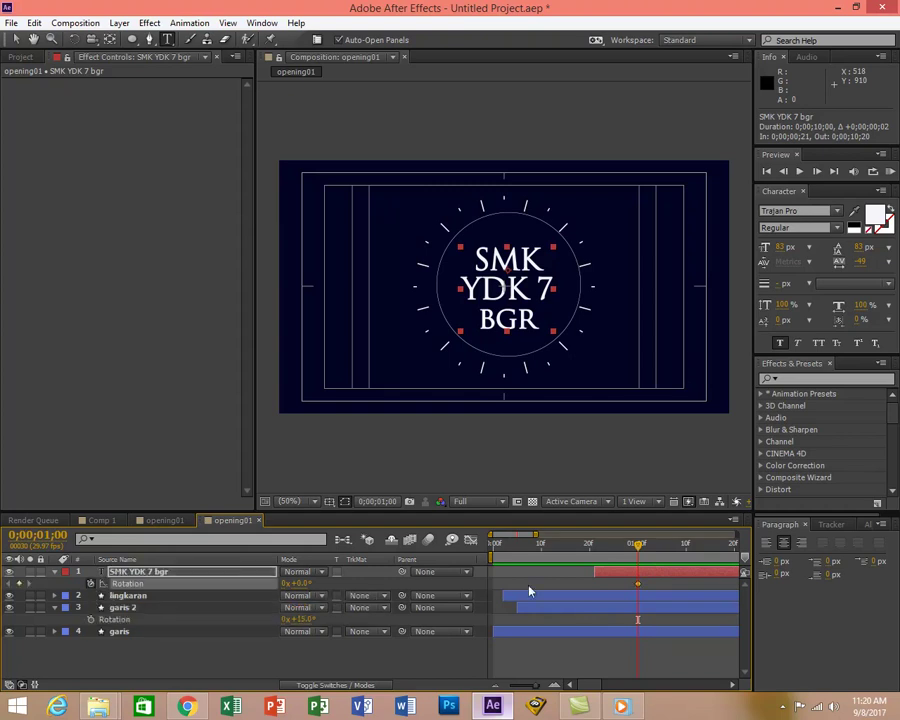
{"action": "left_click_drag", "start_coordinate": [639, 546], "coordinate": [594, 544]}
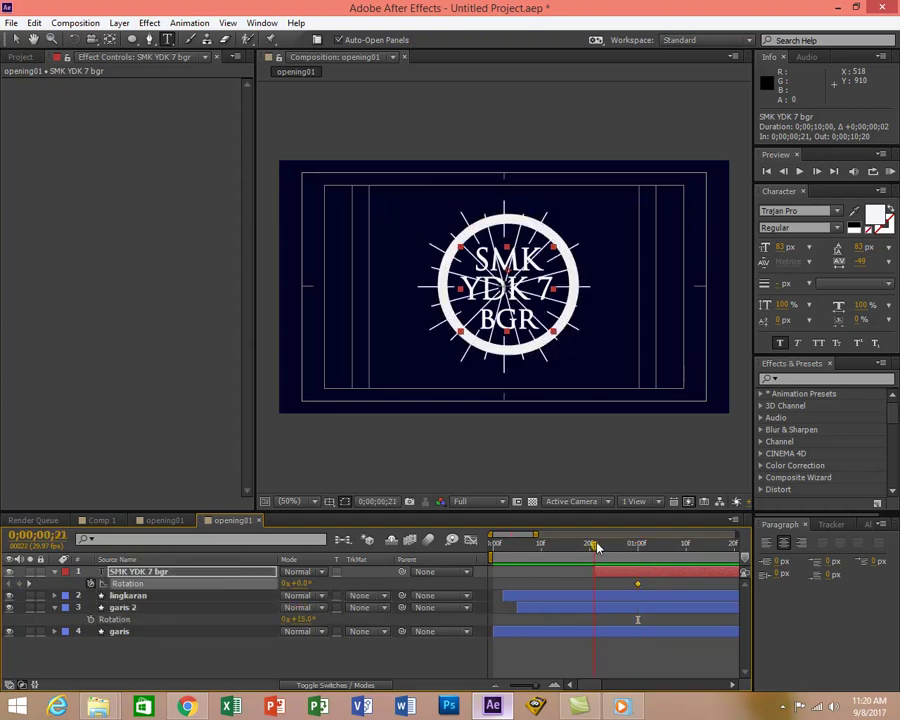
{"action": "left_click", "coordinate": [295, 584]}
{"action": "type", "text": "-90"}
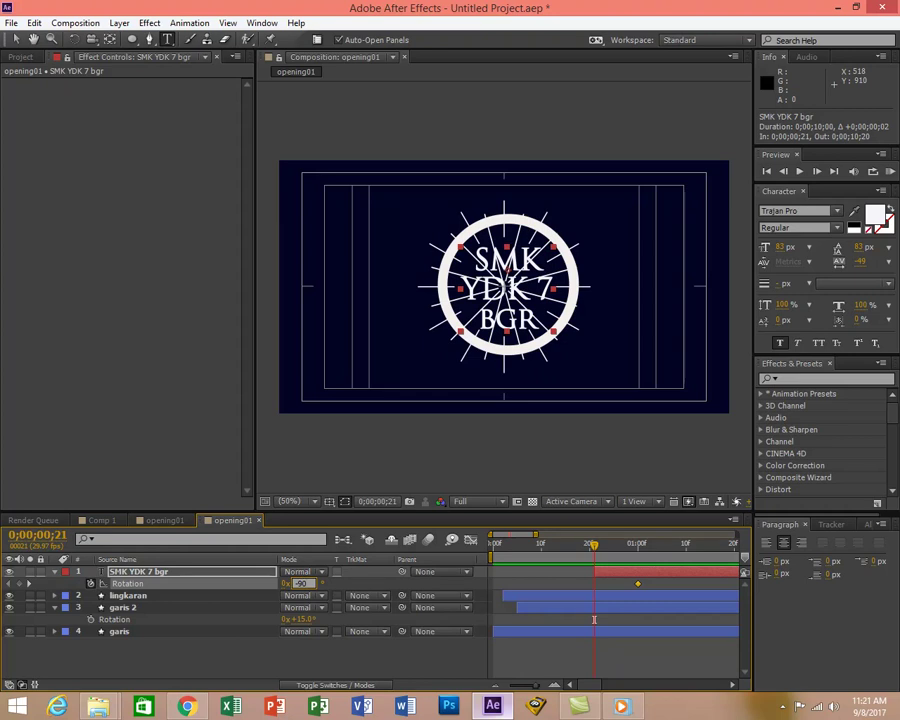
{"action": "key", "text": "Return"}
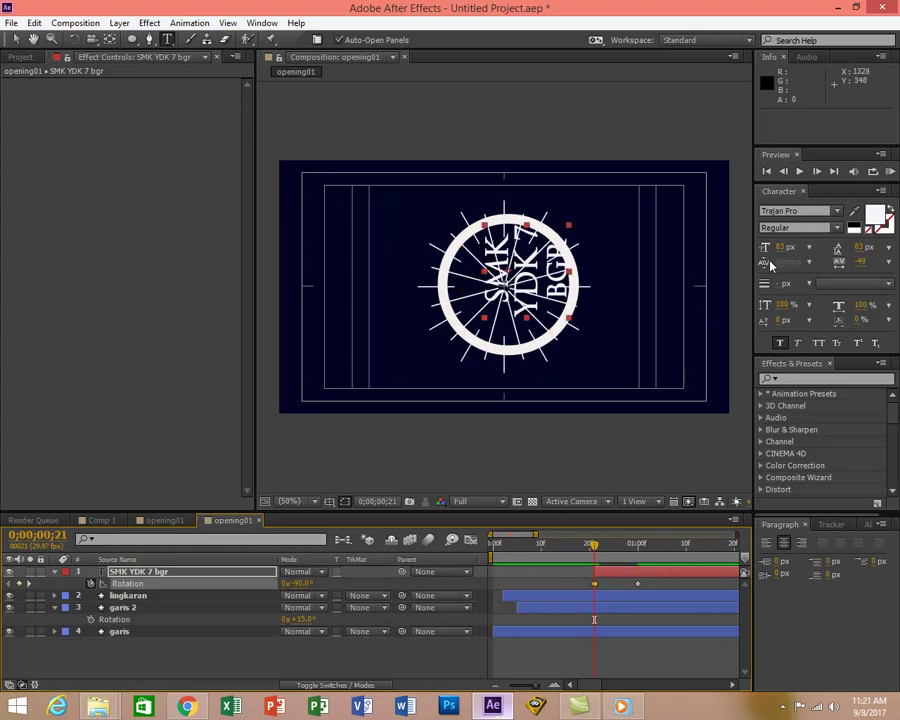
Preview the title's spin and remove the Rotation keyframing from the SMK YDK 7 bgr layer.
{"action": "left_click", "coordinate": [889, 172]}
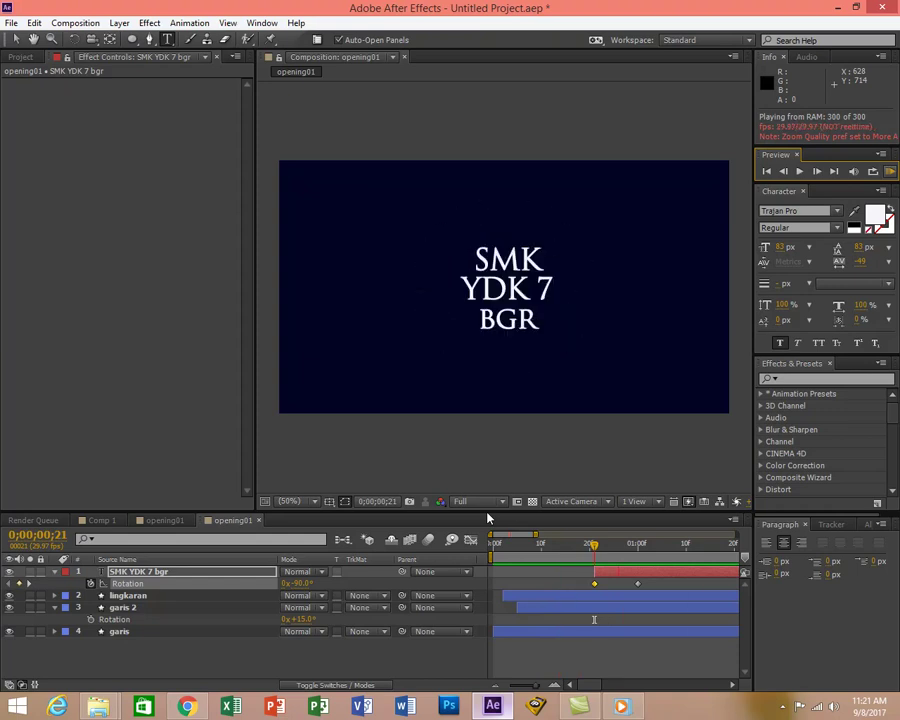
{"action": "key", "text": "space"}
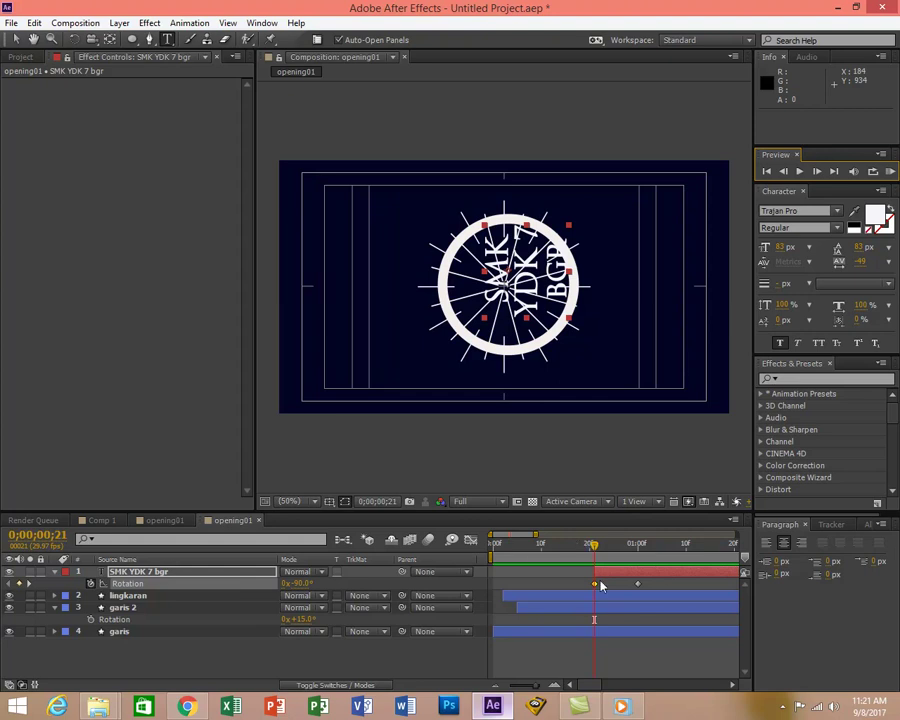
{"action": "mouse_move", "coordinate": [595, 590]}
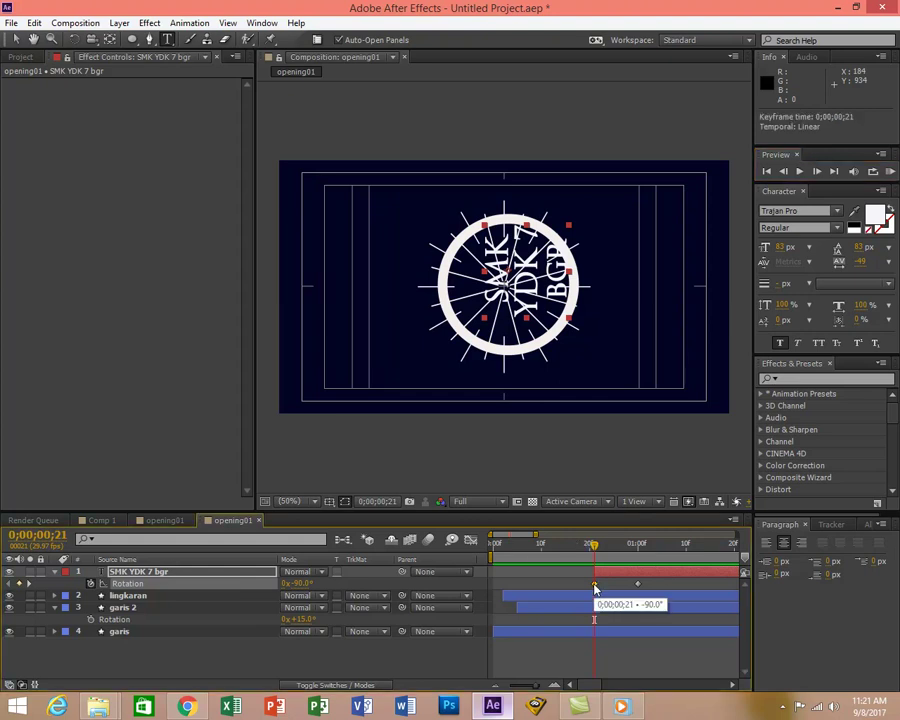
{"action": "left_click_drag", "start_coordinate": [595, 590], "coordinate": [639, 586]}
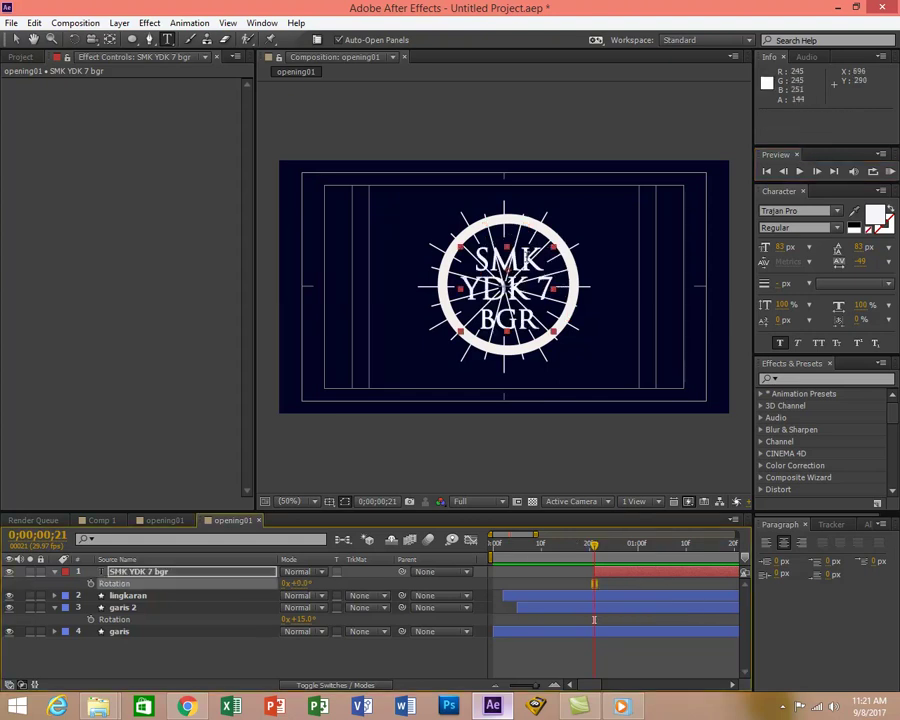
Hide the lingkaran, garis 2 and garis layers to isolate the SMK YDK 7 bgr title.
{"action": "left_click", "coordinate": [9, 595]}
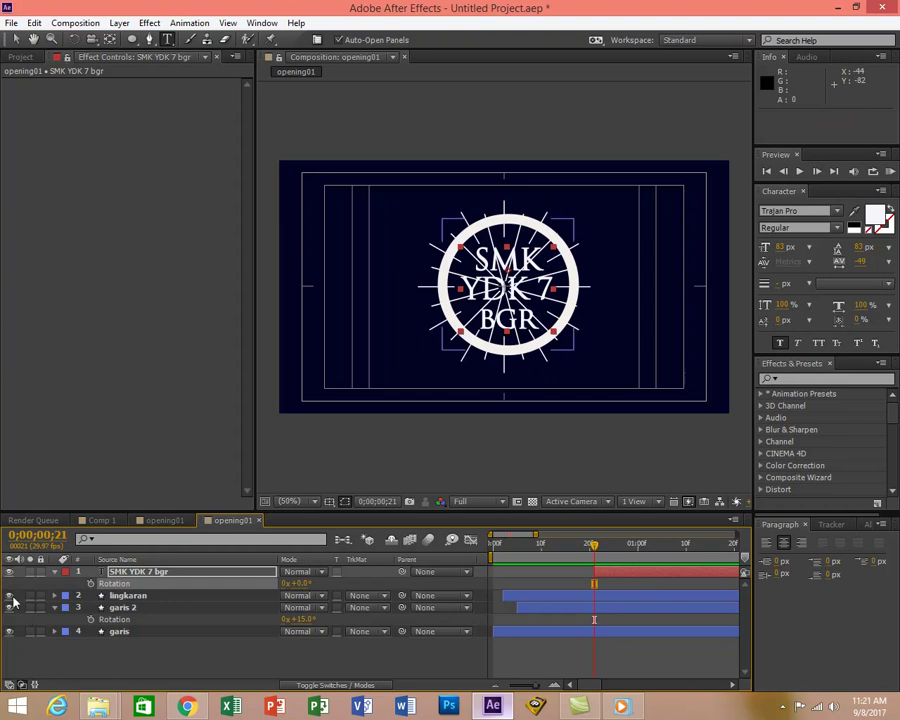
{"action": "left_click", "coordinate": [9, 607]}
{"action": "left_click", "coordinate": [9, 631]}
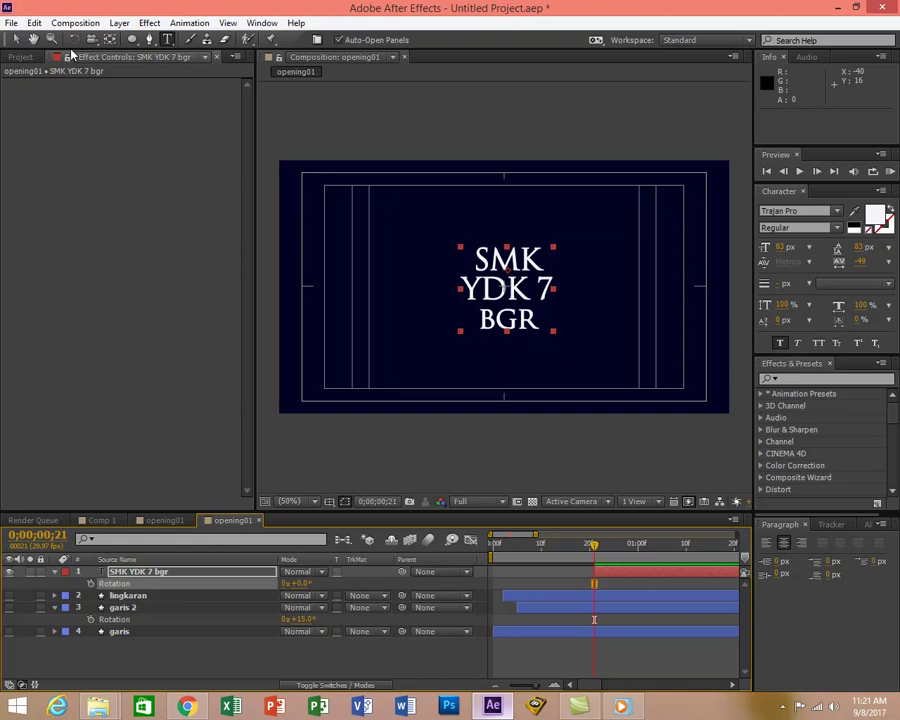
Move the SMK YDK 7 bgr title to Position 648, 304 and show the lingkaran and garis 2 layers again.
{"action": "left_click", "coordinate": [16, 39]}
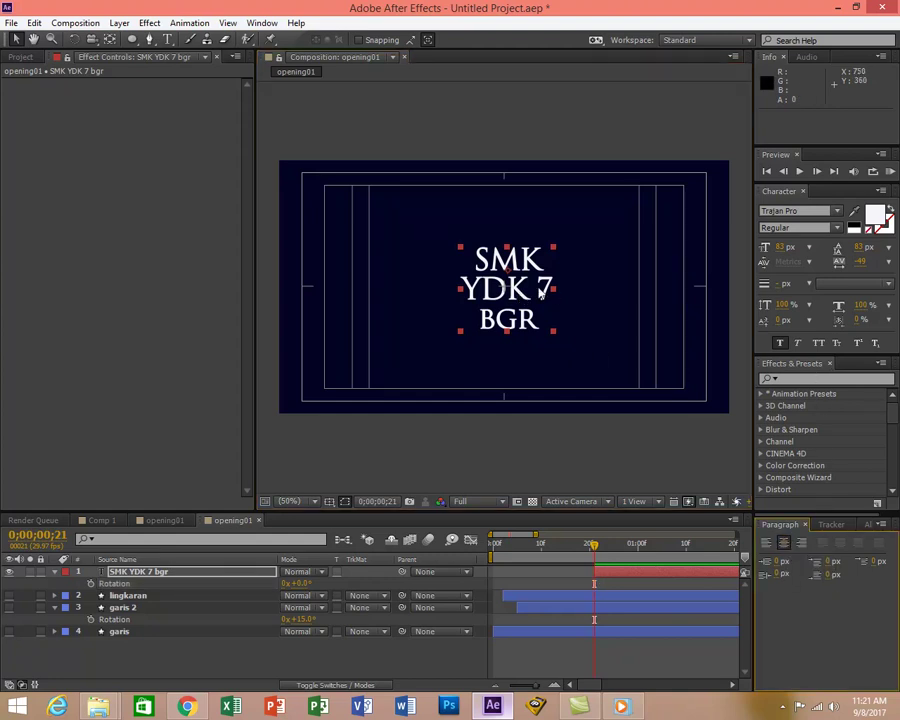
{"action": "mouse_move", "coordinate": [512, 292]}
{"action": "left_mouse_down"}
{"action": "mouse_move", "coordinate": [507, 272]}
{"action": "mouse_move", "coordinate": [503, 286]}
{"action": "left_mouse_up"}
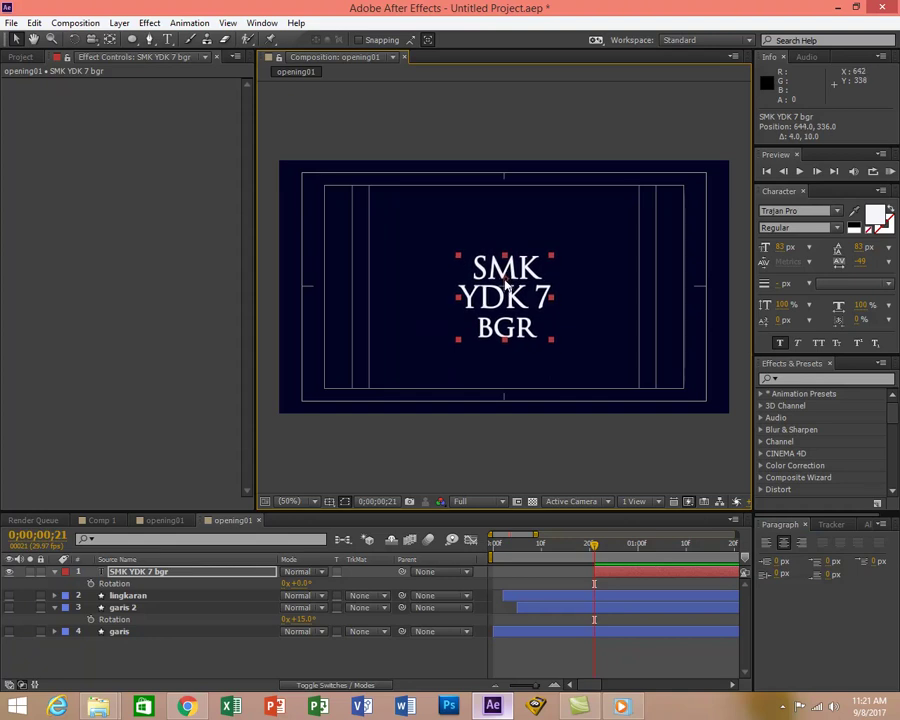
{"action": "double_click", "coordinate": [506, 282]}
{"action": "left_click", "coordinate": [507, 284]}
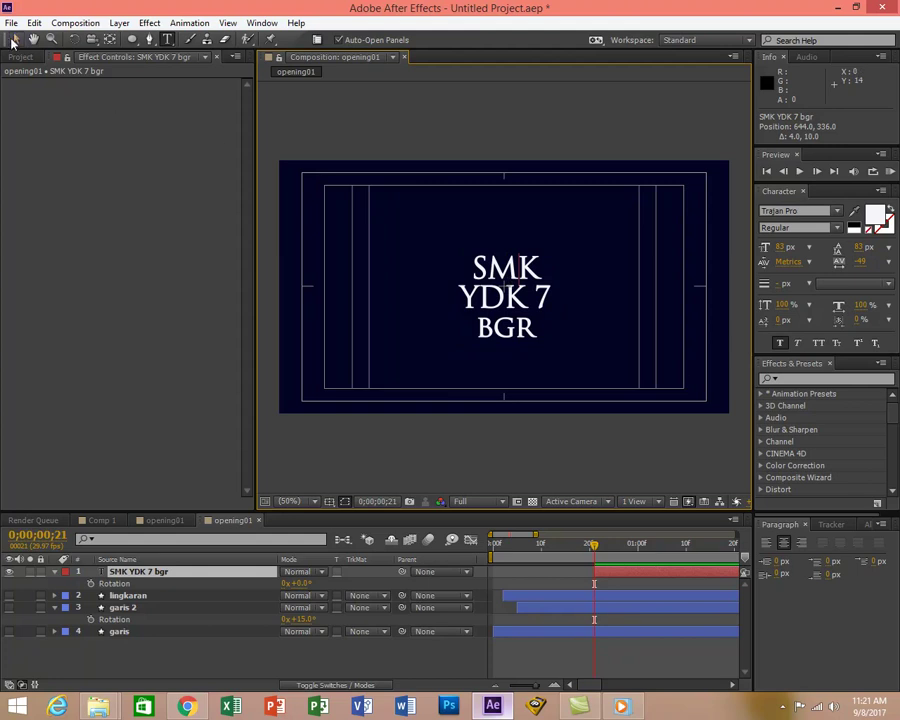
{"action": "left_click", "coordinate": [15, 39]}
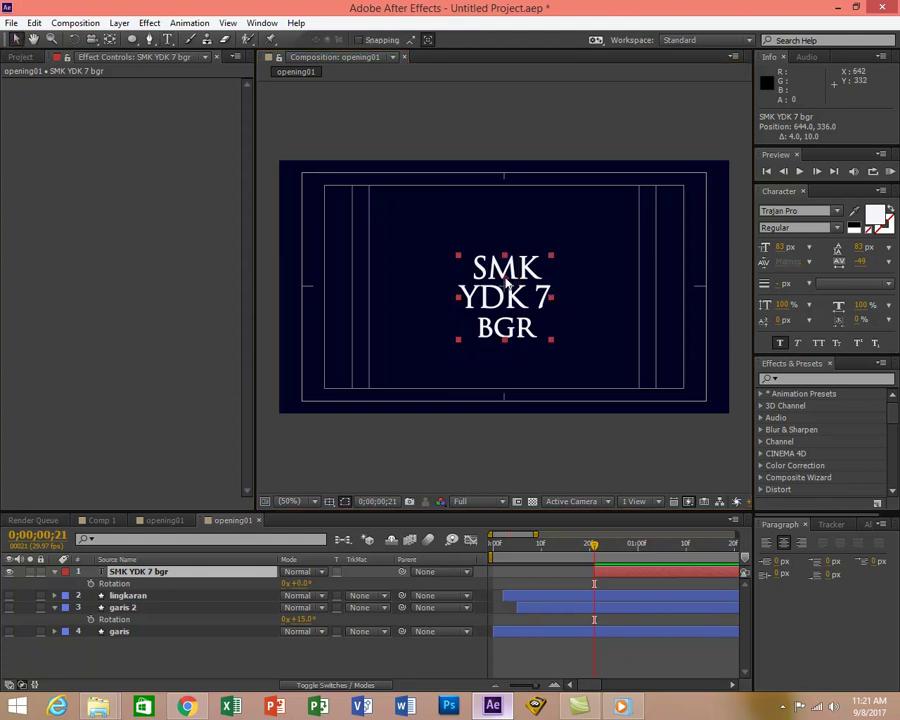
{"action": "left_click_drag", "start_coordinate": [506, 282], "coordinate": [519, 264]}
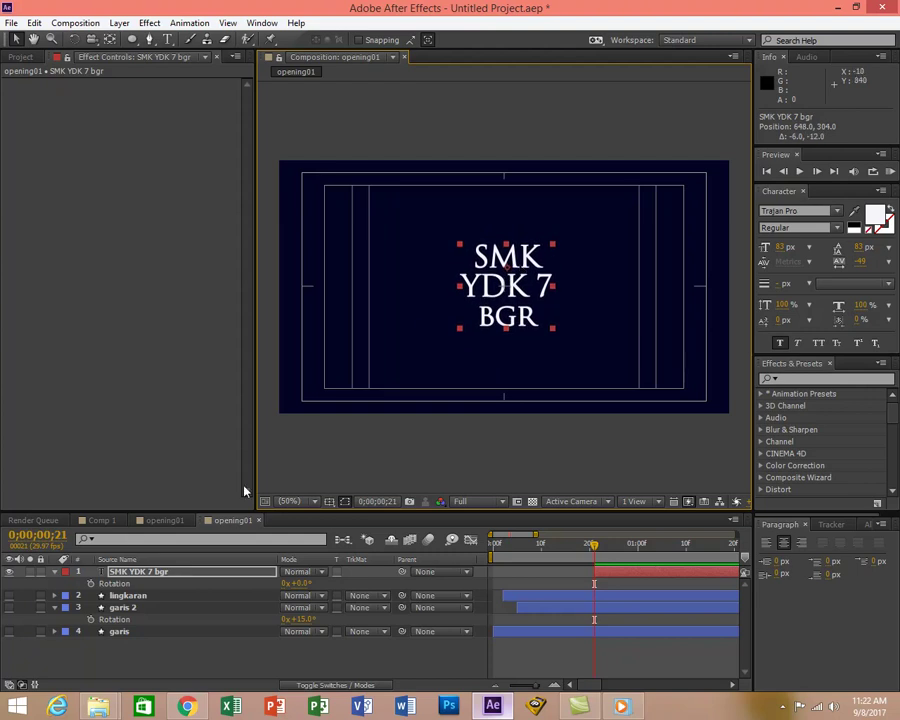
{"action": "left_click", "coordinate": [9, 596]}
{"action": "left_click", "coordinate": [10, 608]}
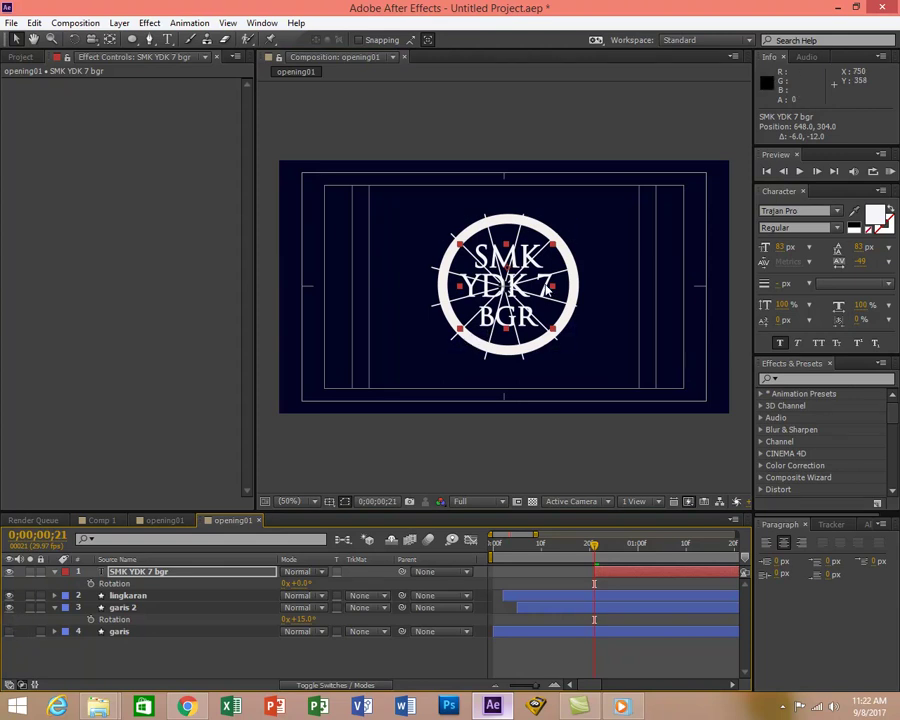
Center the lingkaran circle horizontally and vertically in the composition and nudge the title into the circle's middle.
{"action": "left_click", "coordinate": [568, 258]}
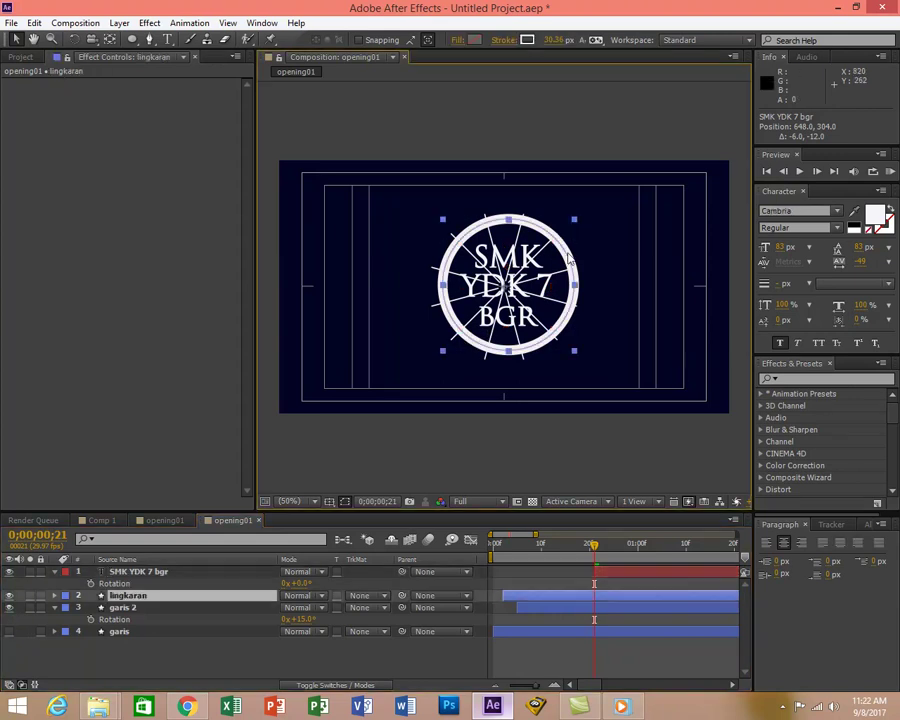
{"action": "left_click", "coordinate": [868, 526]}
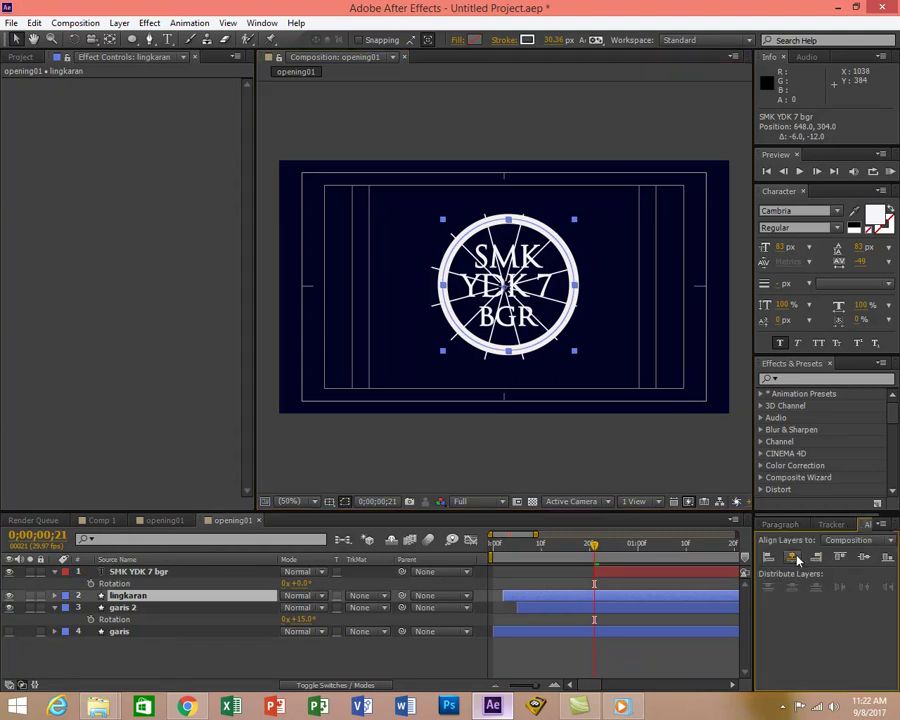
{"action": "left_click", "coordinate": [795, 558]}
{"action": "left_click", "coordinate": [864, 558]}
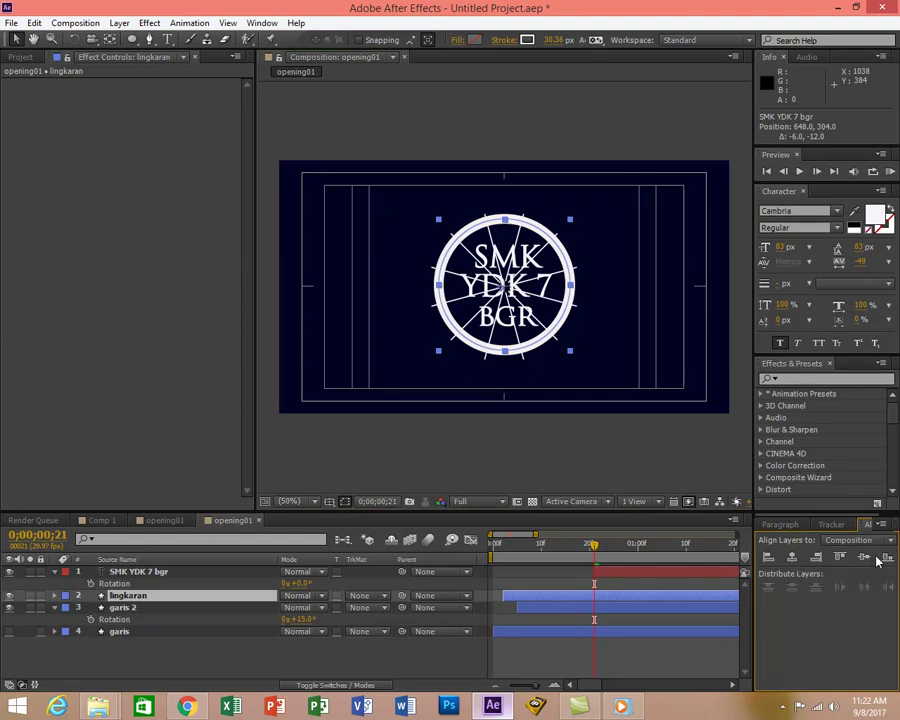
{"action": "left_click", "coordinate": [572, 444]}
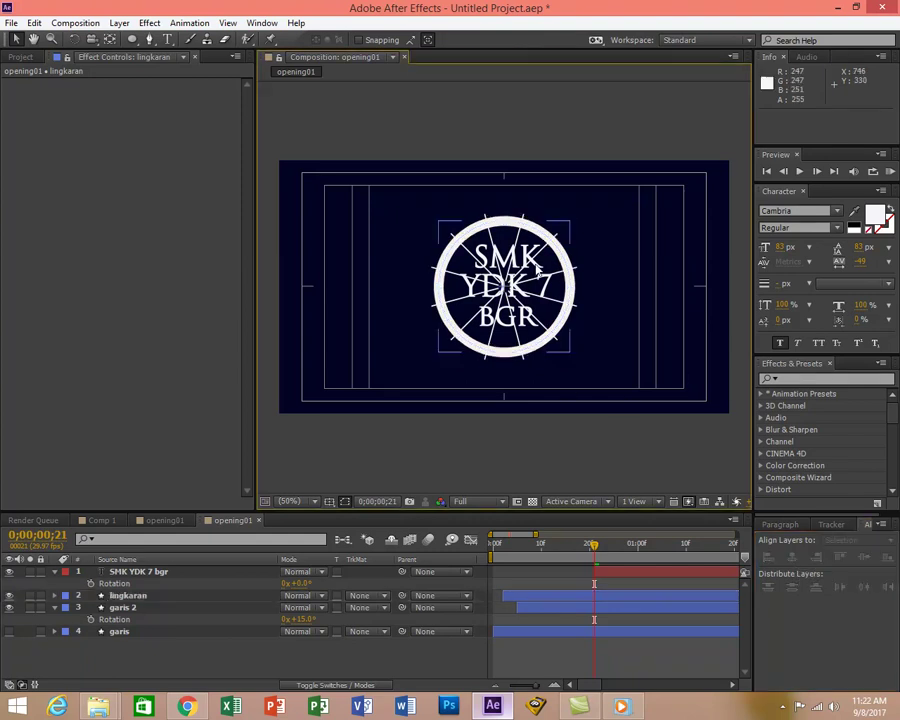
{"action": "left_click", "coordinate": [505, 285]}
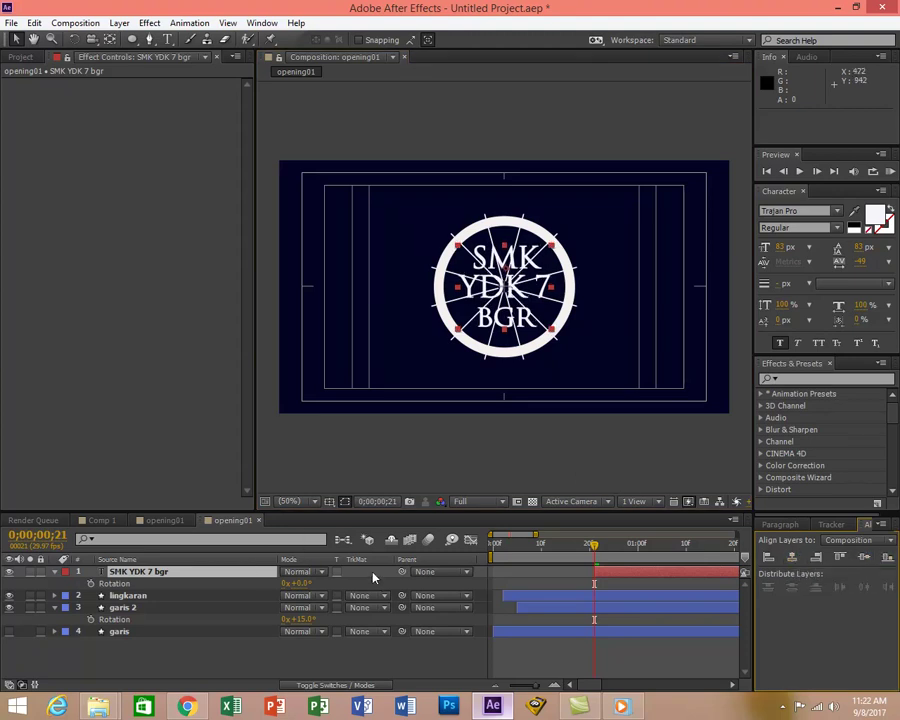
Keyframe the title's Rotation from -180° at 0;00;00;21 to 0° at 0;00;00;29 and preview the spin.
{"action": "key", "text": "Home"}
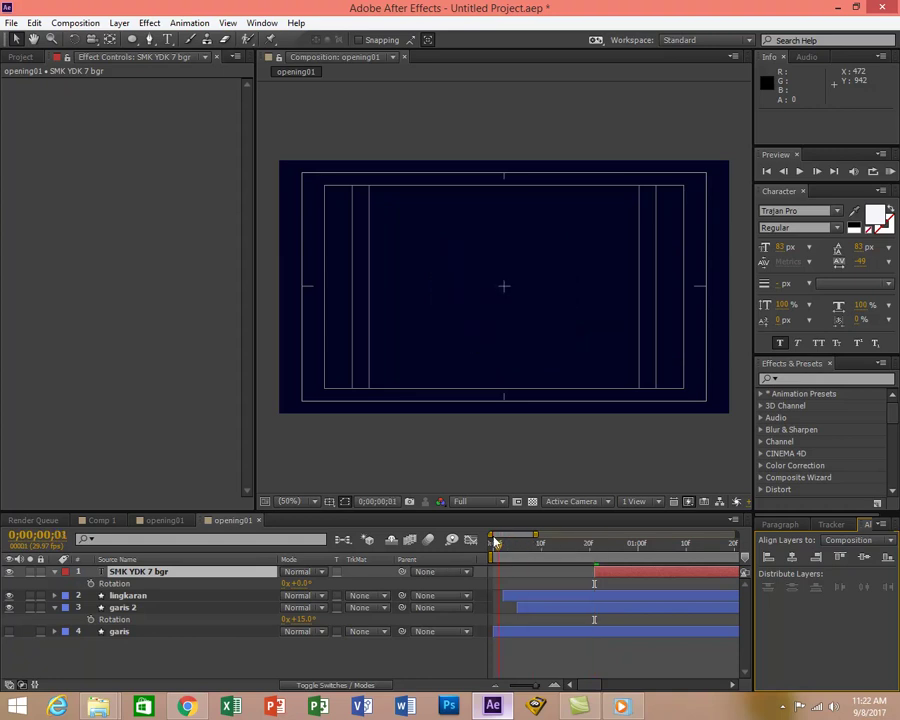
{"action": "mouse_move", "coordinate": [495, 550]}
{"action": "left_mouse_down"}
{"action": "mouse_move", "coordinate": [590, 558]}
{"action": "mouse_move", "coordinate": [634, 574]}
{"action": "left_mouse_up"}
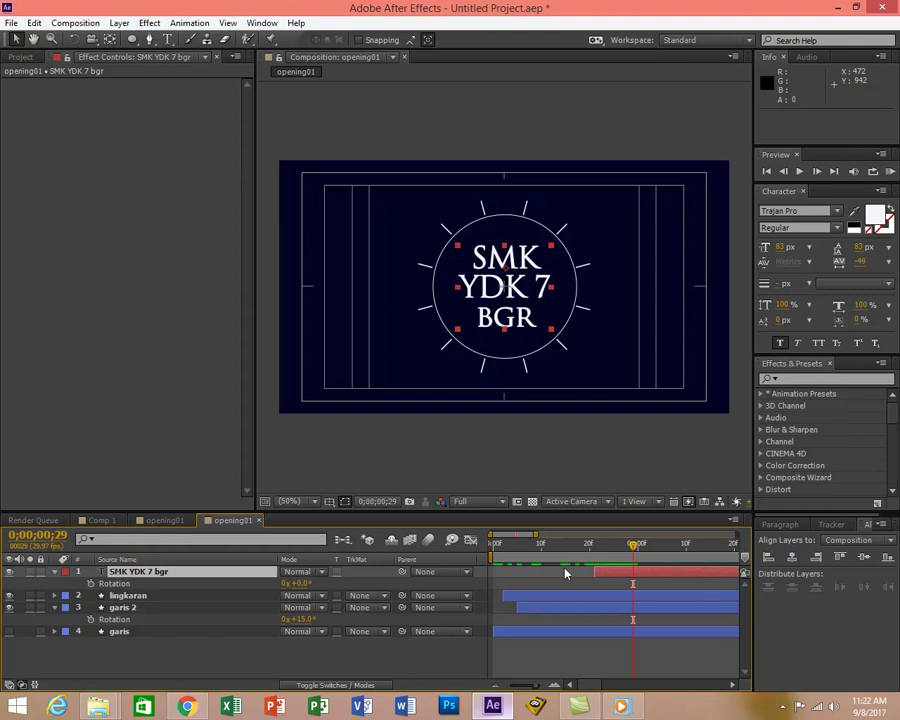
{"action": "left_click", "coordinate": [91, 584]}
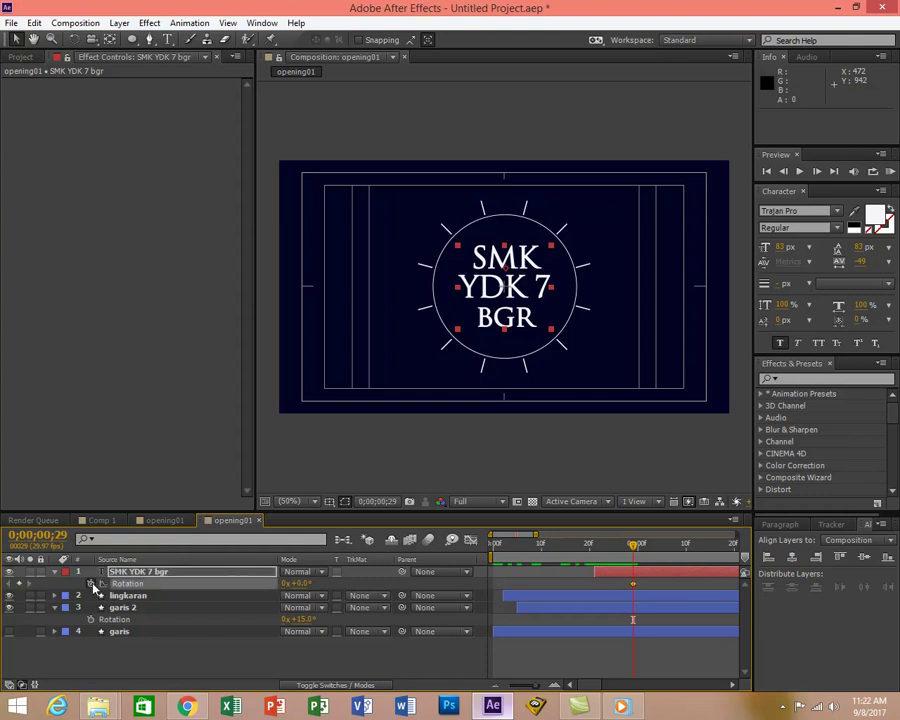
{"action": "left_click_drag", "start_coordinate": [633, 546], "coordinate": [598, 557]}
{"action": "left_click", "coordinate": [300, 583]}
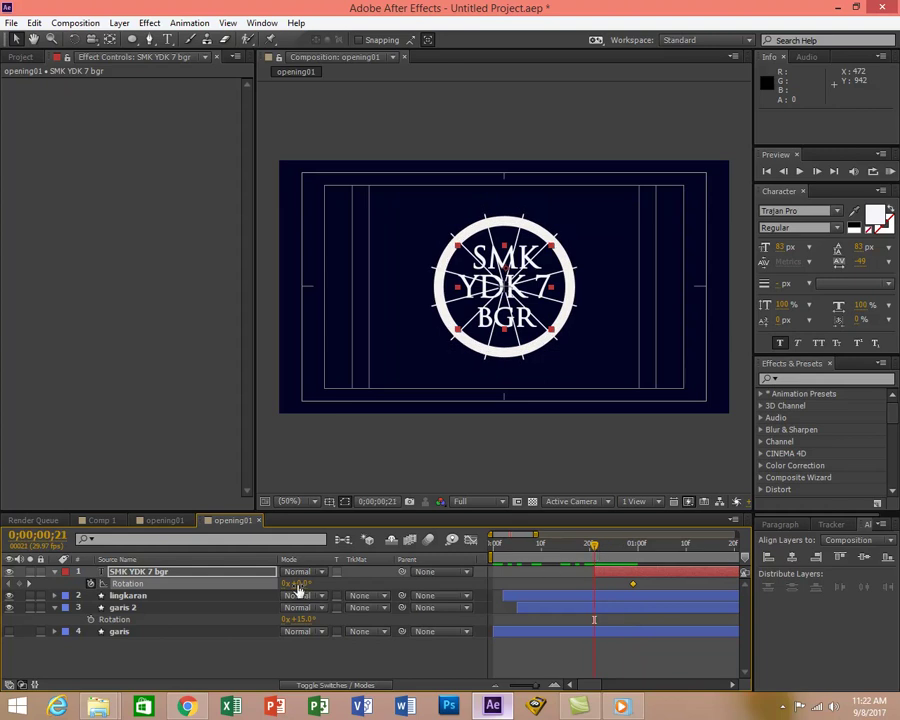
{"action": "type", "text": "180"}
{"action": "key", "text": "Return"}
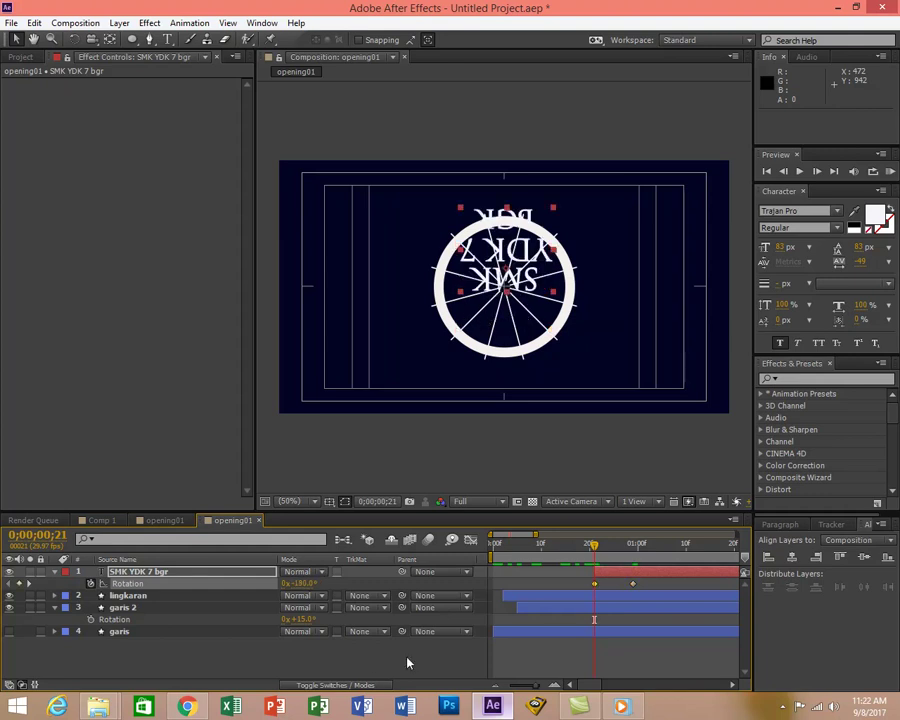
{"action": "left_click", "coordinate": [891, 172]}
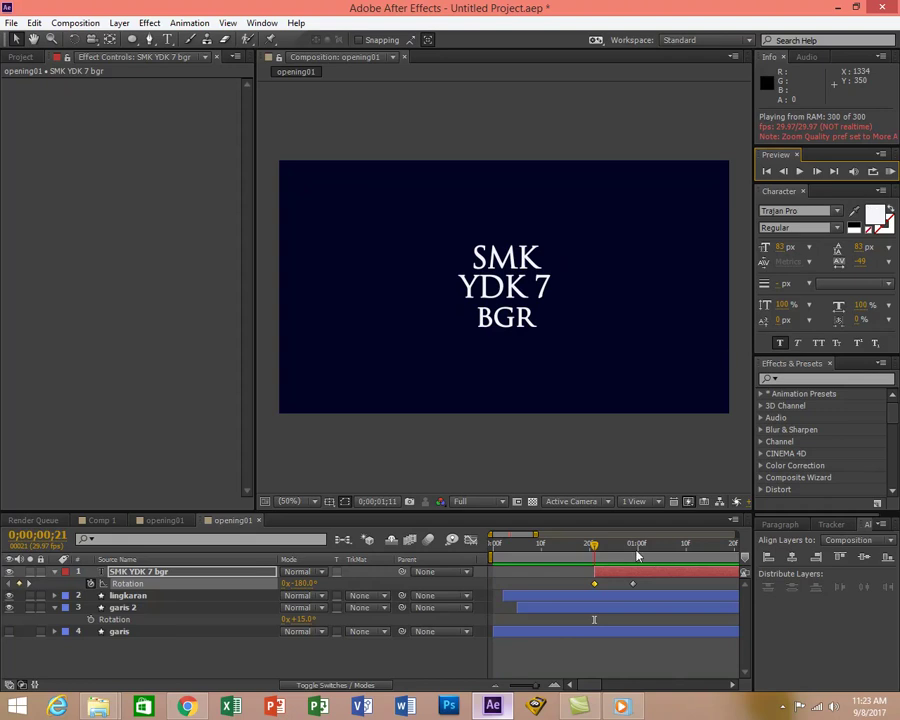
{"action": "left_click", "coordinate": [891, 172]}
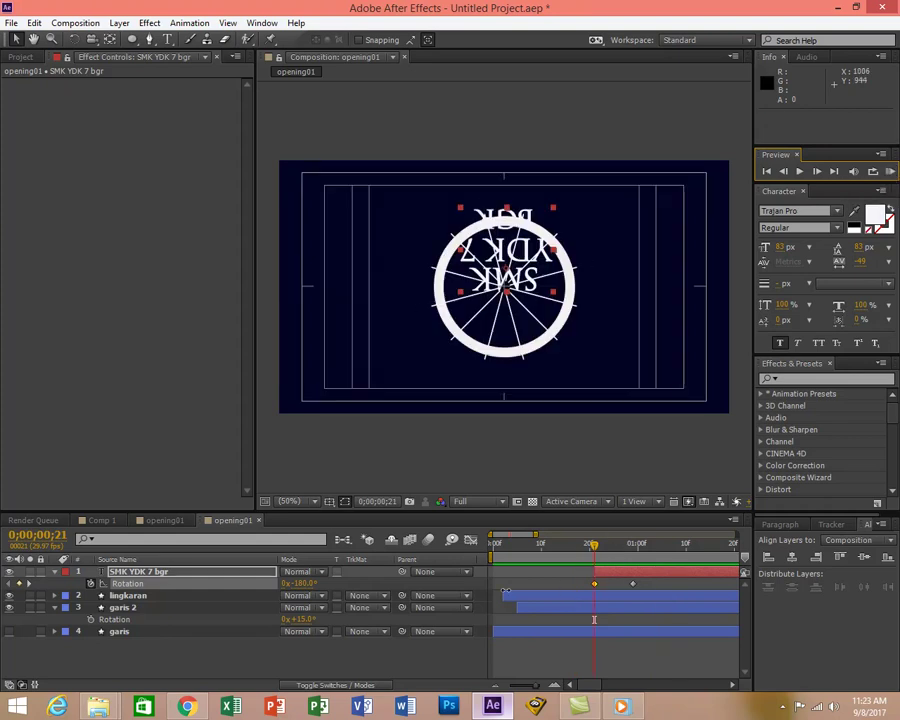
Set the title's starting Rotation to -90° at 0;00;00;21 and apply Easy Ease to both Rotation keyframes.
{"action": "left_click", "coordinate": [300, 583]}
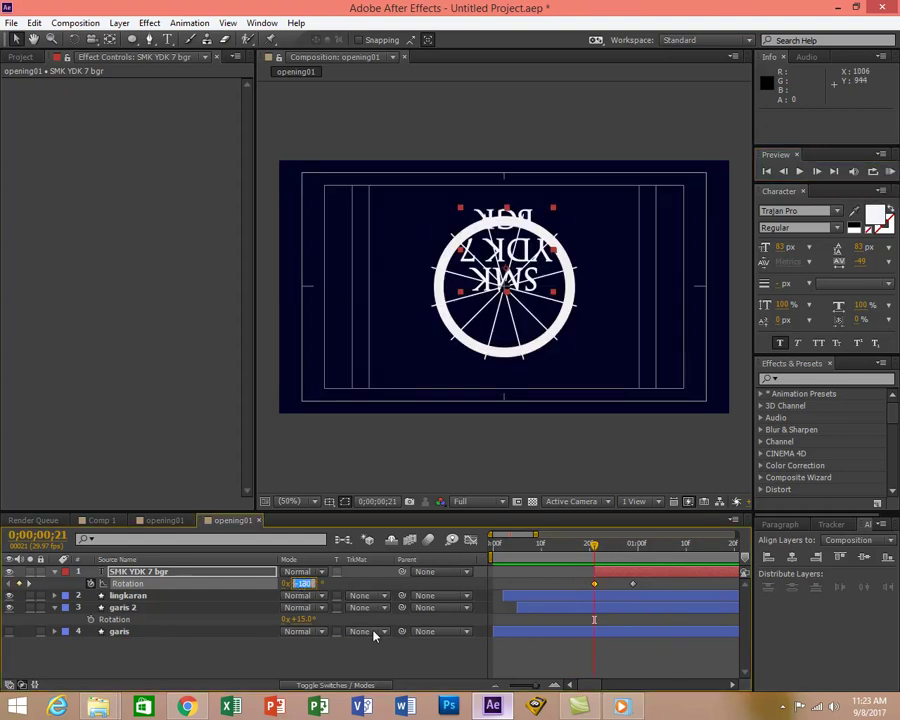
{"action": "type", "text": "-90"}
{"action": "key", "text": "Return"}
{"action": "left_click", "coordinate": [632, 583]}
{"action": "right_click", "coordinate": [629, 587]}
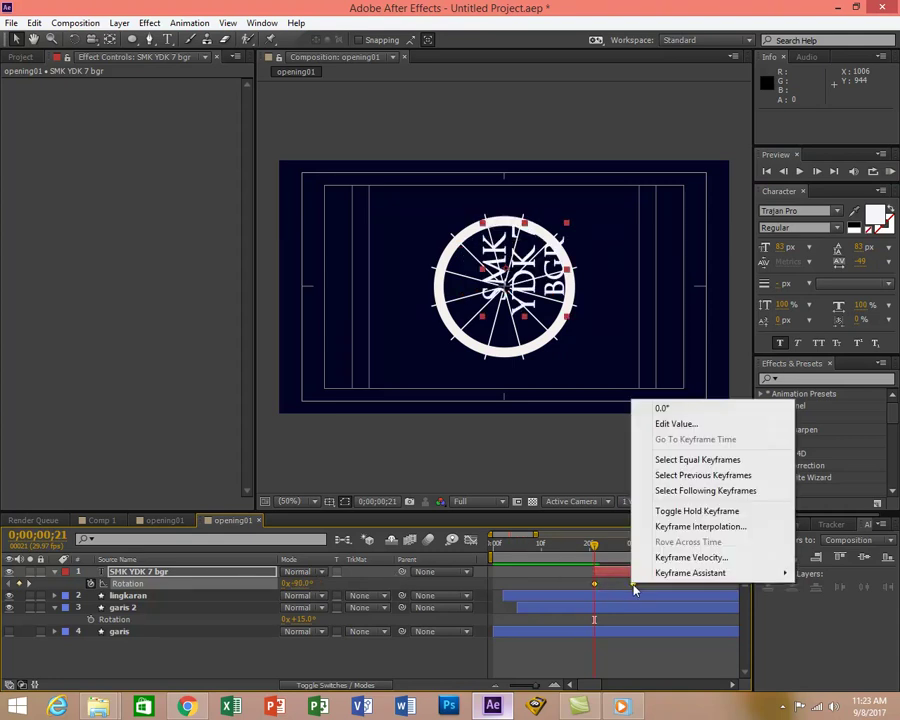
{"action": "mouse_move", "coordinate": [665, 573]}
{"action": "left_click", "coordinate": [480, 604]}
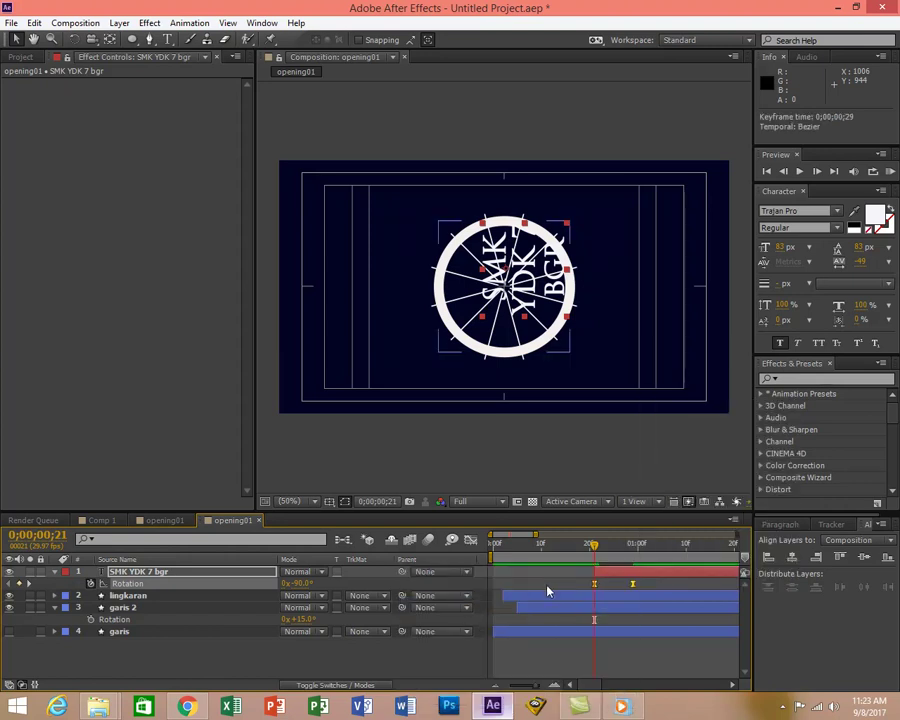
Adjust the start of the title's Rotation curve in the Graph Editor and return to the layer bars.
{"action": "left_click", "coordinate": [470, 539]}
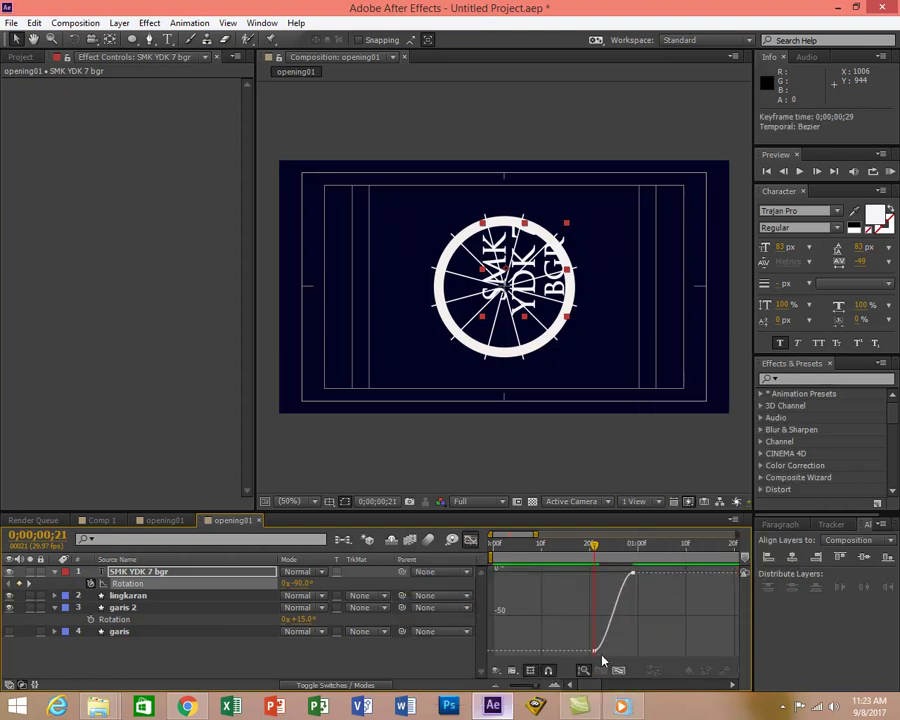
{"action": "mouse_move", "coordinate": [594, 658]}
{"action": "left_mouse_down"}
{"action": "mouse_move", "coordinate": [540, 664]}
{"action": "mouse_move", "coordinate": [548, 662]}
{"action": "mouse_move", "coordinate": [515, 656]}
{"action": "mouse_move", "coordinate": [604, 652]}
{"action": "left_mouse_up"}
{"action": "key", "text": "shift+F3"}
At the 0;00;00;29 Rotation keyframe, move the SMK YDK 7 bgr title to Position 639.4, 304.6.
{"action": "key", "text": "k"}
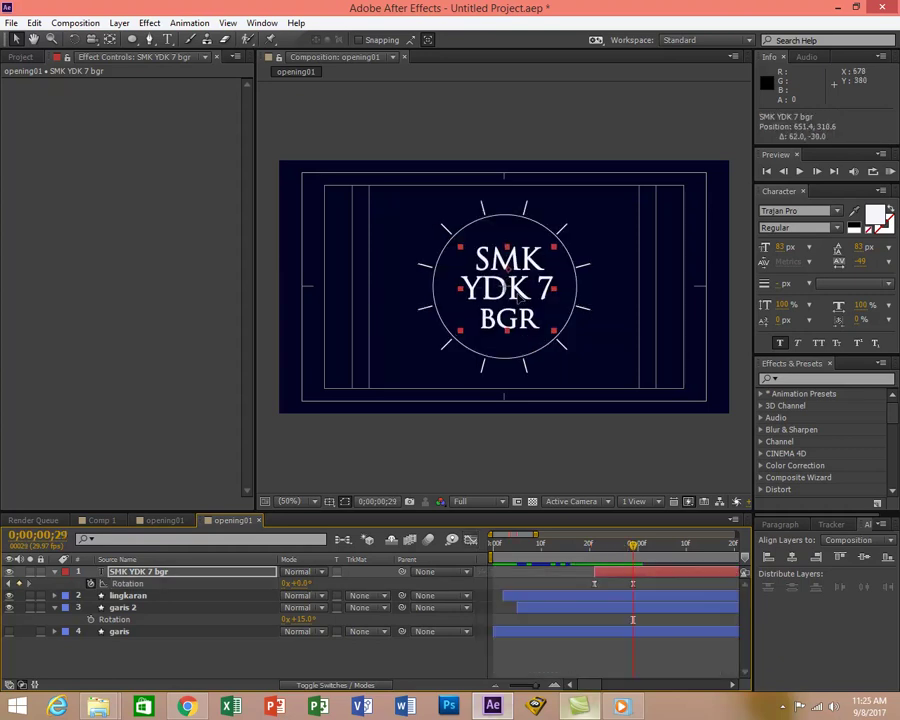
{"action": "left_click_drag", "start_coordinate": [518, 296], "coordinate": [512, 293]}
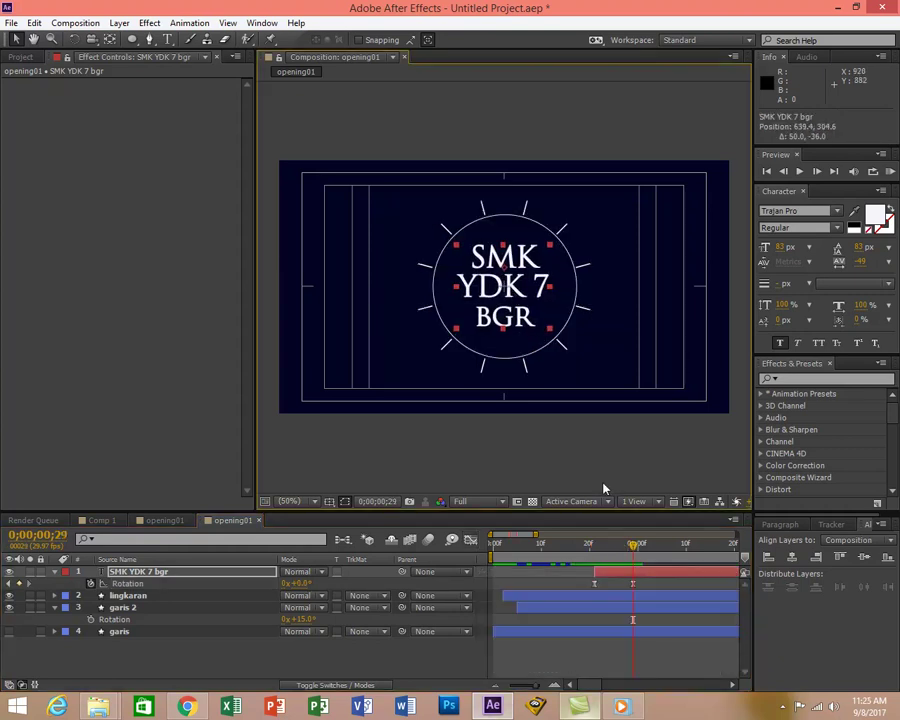
{"action": "left_click_drag", "start_coordinate": [633, 547], "coordinate": [657, 542]}
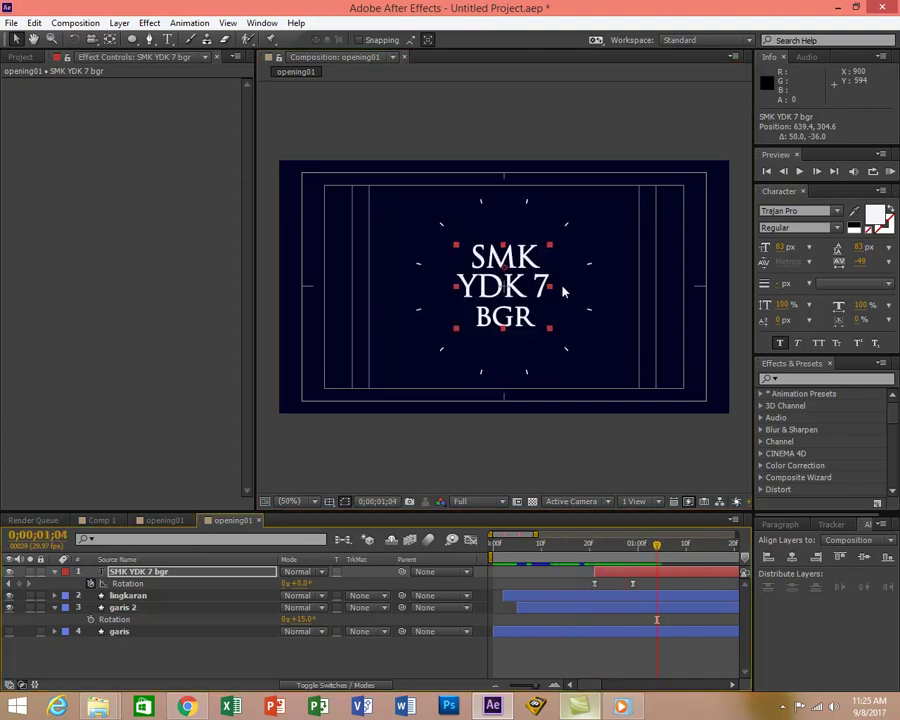
{"action": "left_click", "coordinate": [506, 272]}
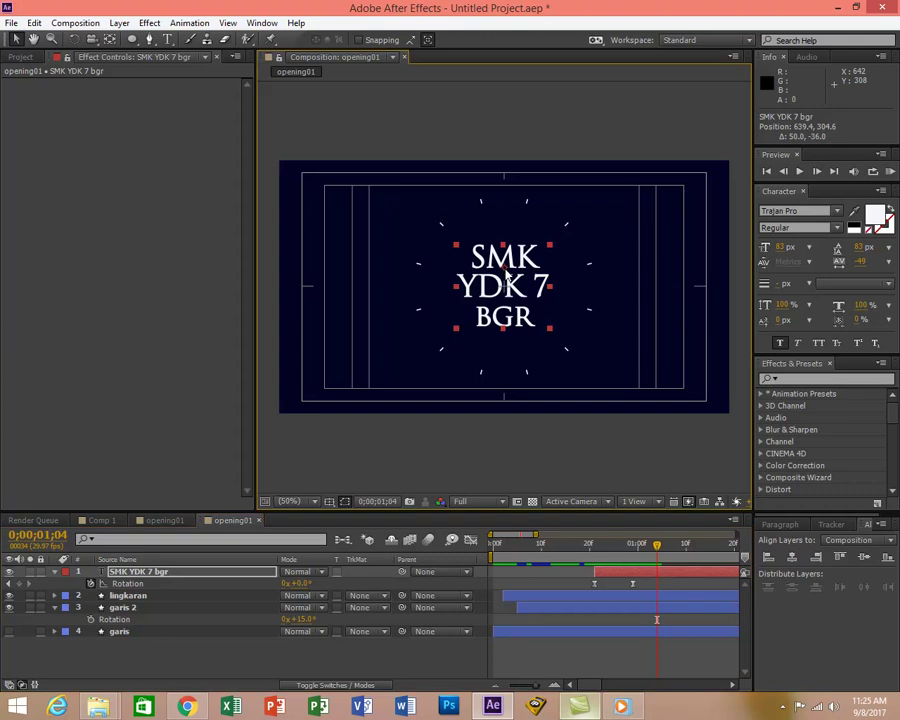
{"action": "right_click", "coordinate": [506, 272]}
{"action": "key", "text": "Escape"}
{"action": "double_click", "coordinate": [506, 272]}
{"action": "double_click", "coordinate": [505, 268]}
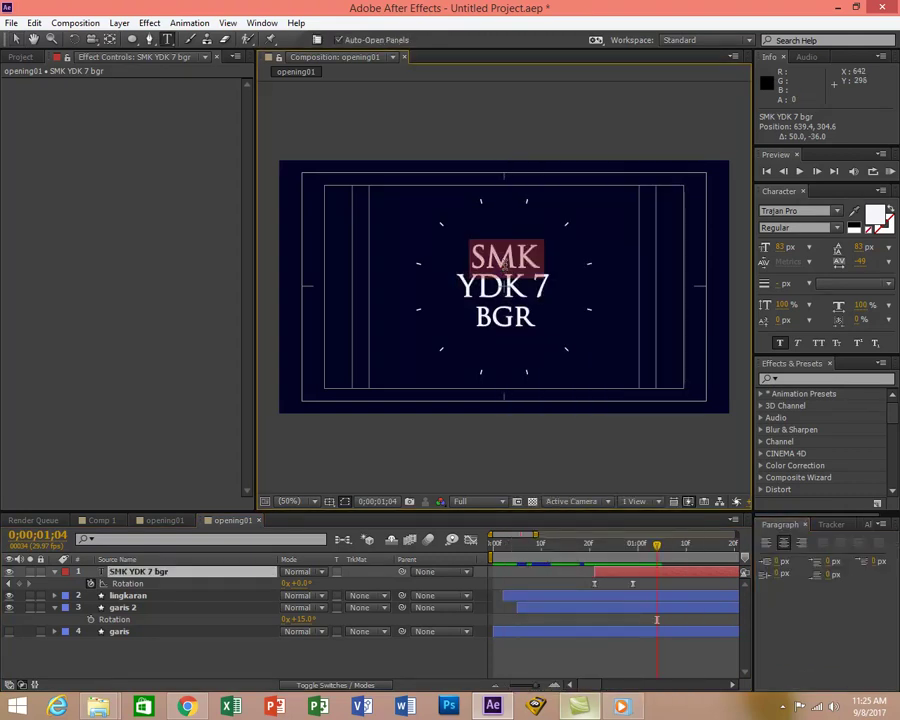
{"action": "key", "text": "Escape"}
{"action": "left_click", "coordinate": [16, 39]}
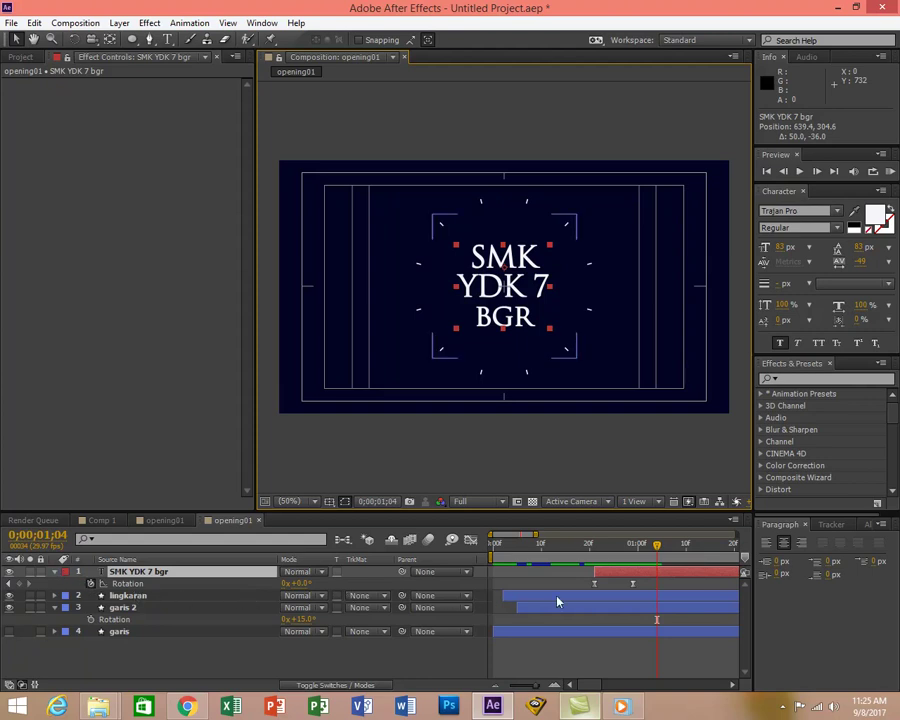
Enable Scale keyframing on the SMK YDK 7 bgr title at 0;00;00;22 and set its Scale to 150%.
{"action": "left_click_drag", "start_coordinate": [656, 545], "coordinate": [601, 552]}
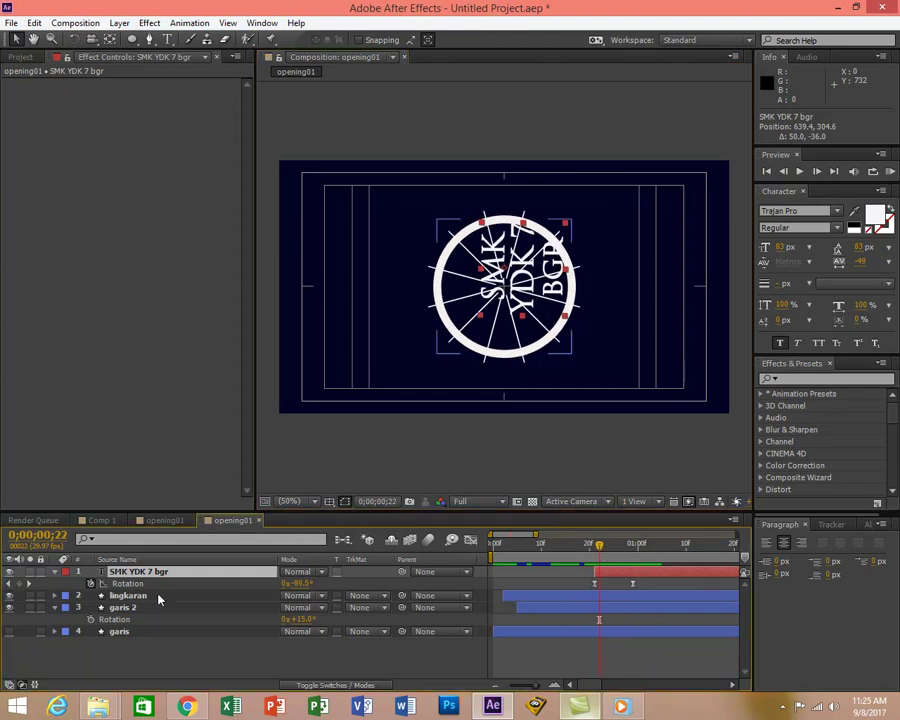
{"action": "key", "text": "s"}
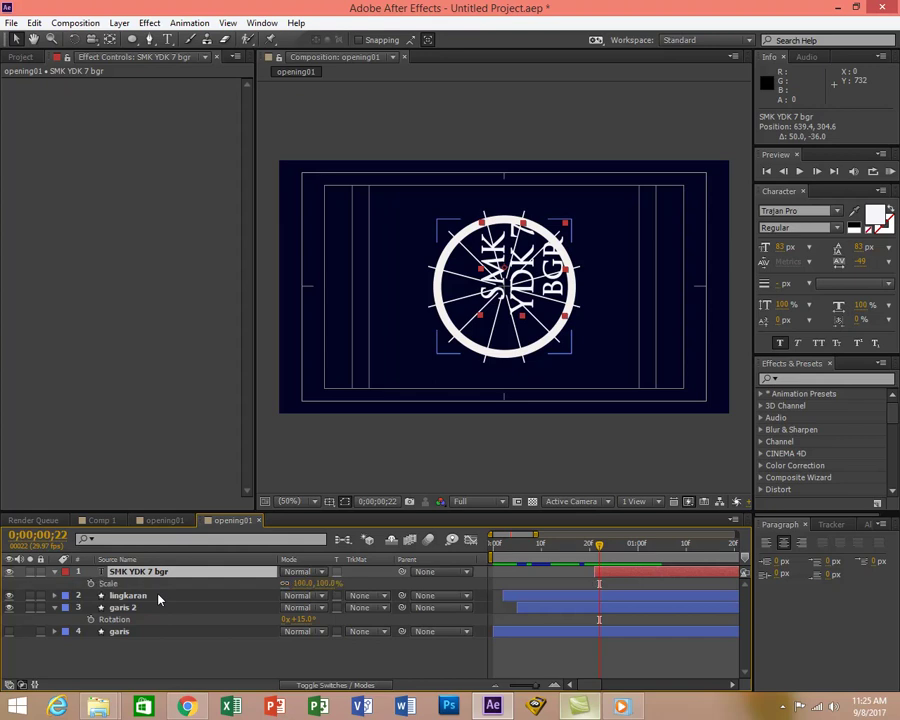
{"action": "left_click", "coordinate": [91, 583]}
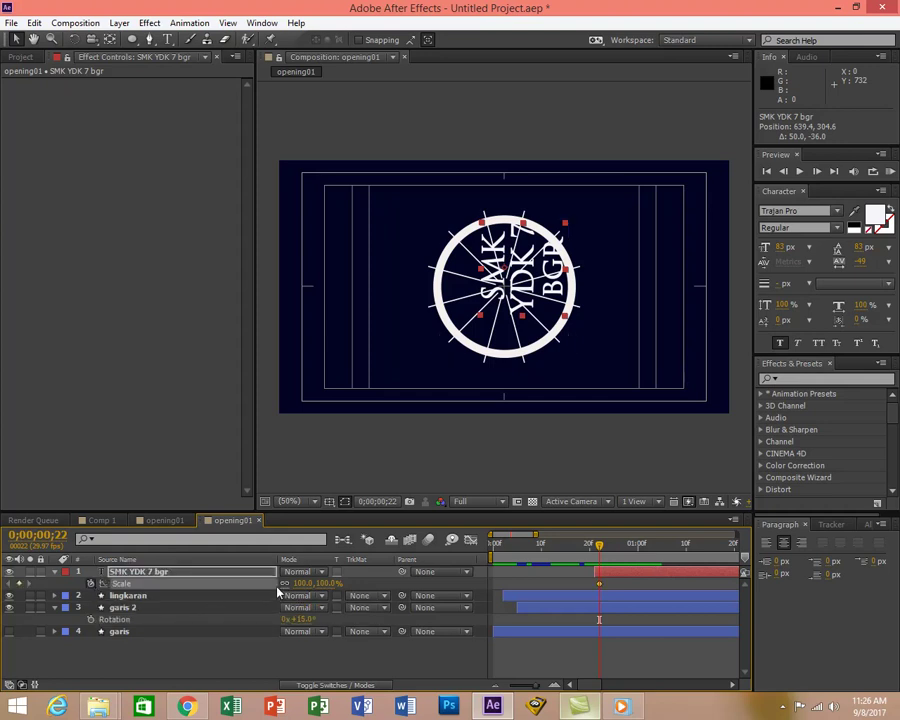
{"action": "left_click", "coordinate": [327, 584]}
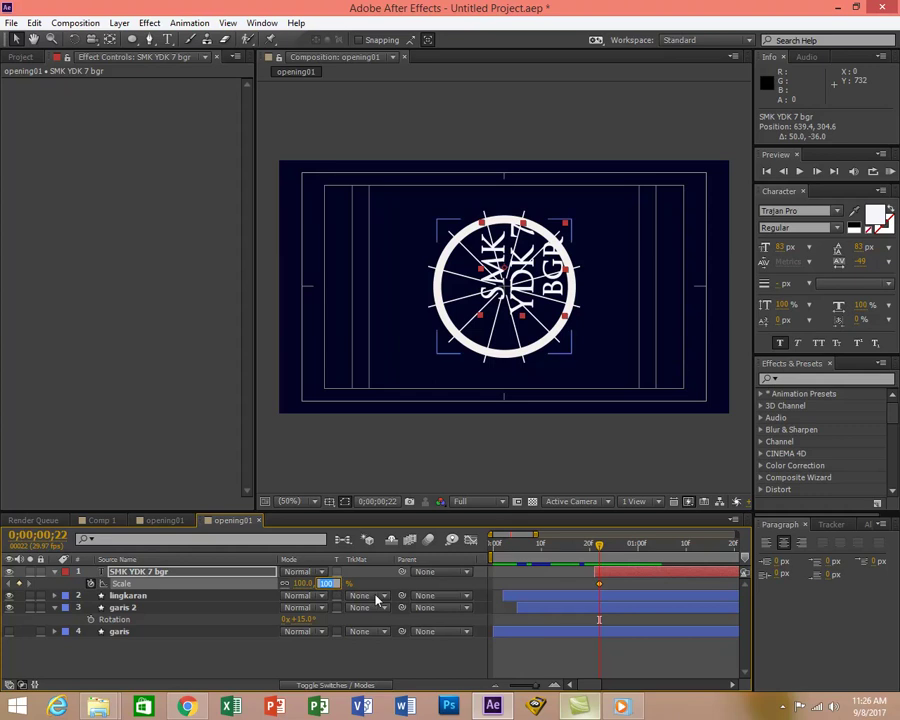
{"action": "type", "text": "150"}
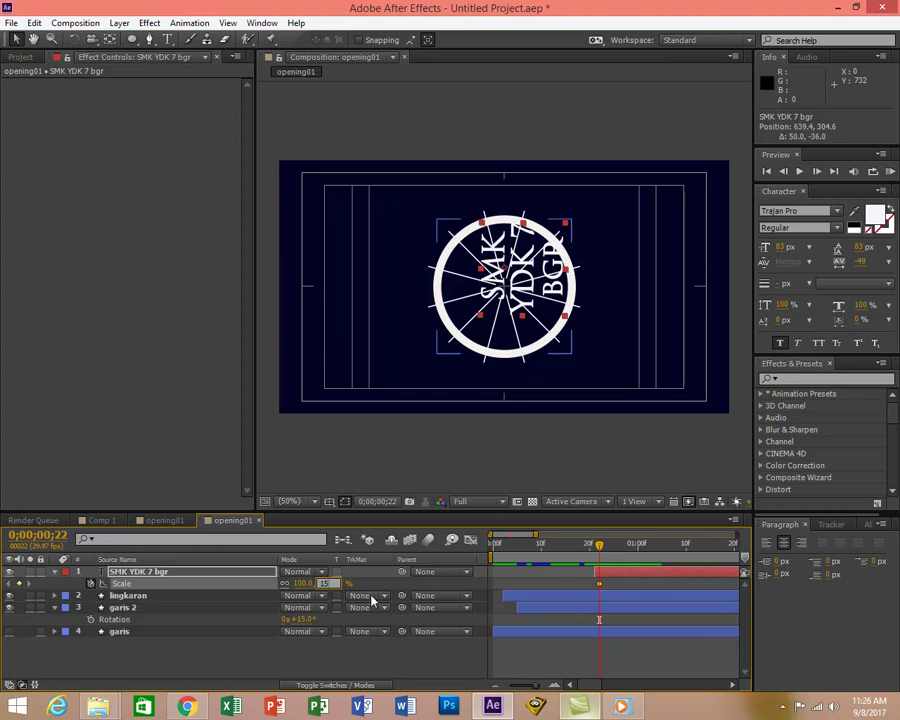
{"action": "key", "text": "Return"}
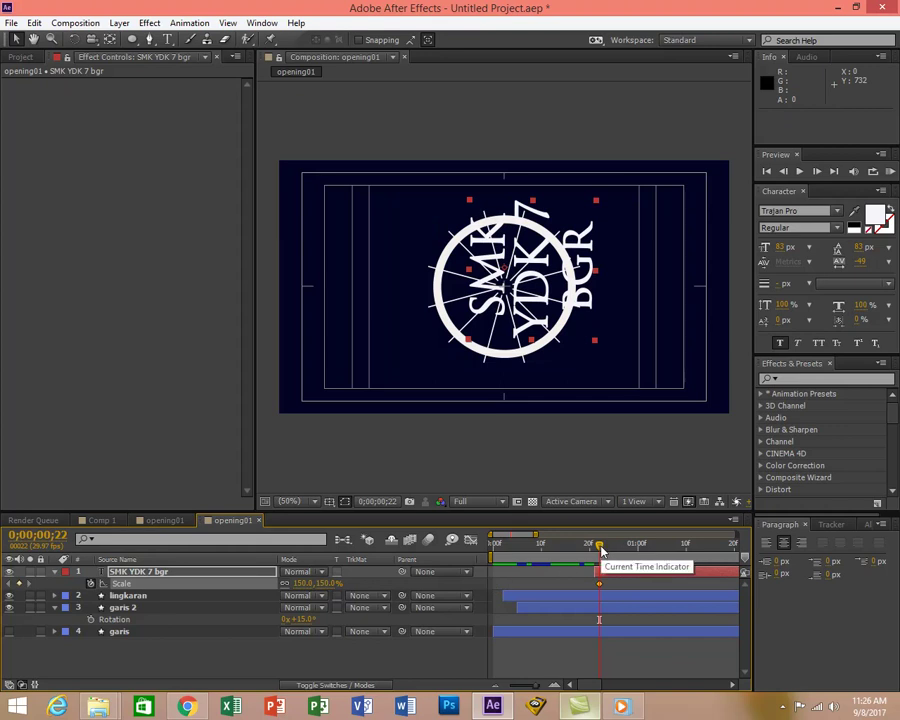
Keyframe the title's Scale to 100% at 0;00;01;03 and preview the shrinking title animation.
{"action": "left_click_drag", "start_coordinate": [600, 548], "coordinate": [653, 557]}
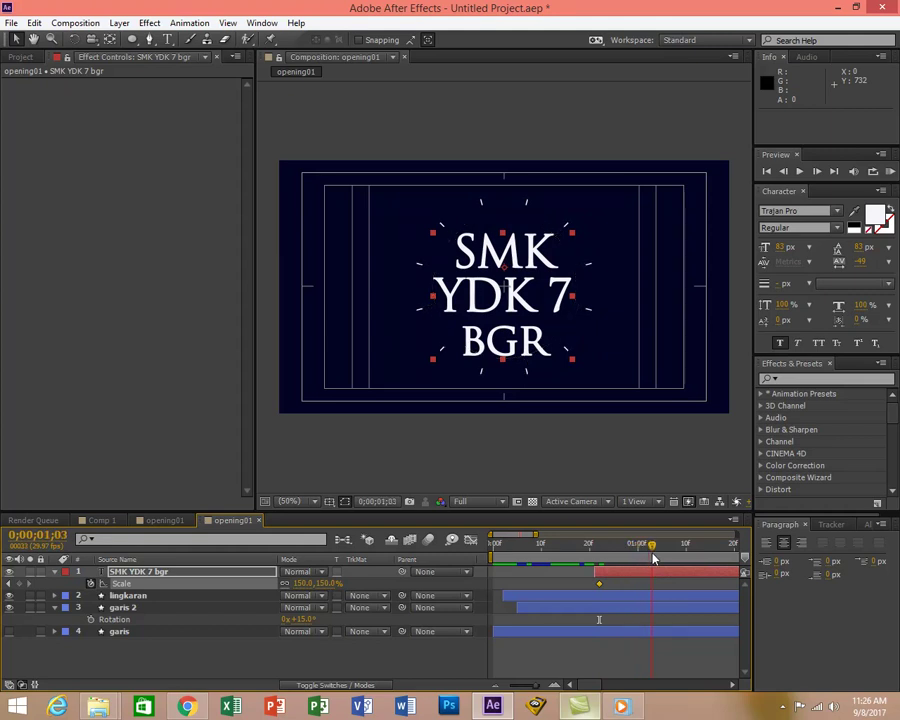
{"action": "left_click", "coordinate": [325, 584]}
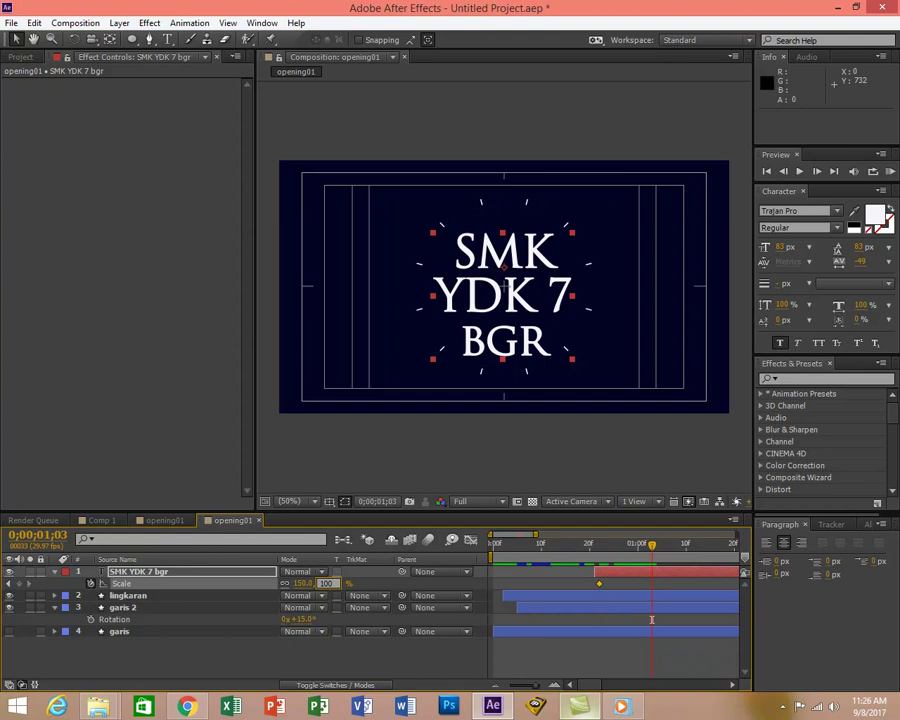
{"action": "type", "text": "100"}
{"action": "key", "text": "Return"}
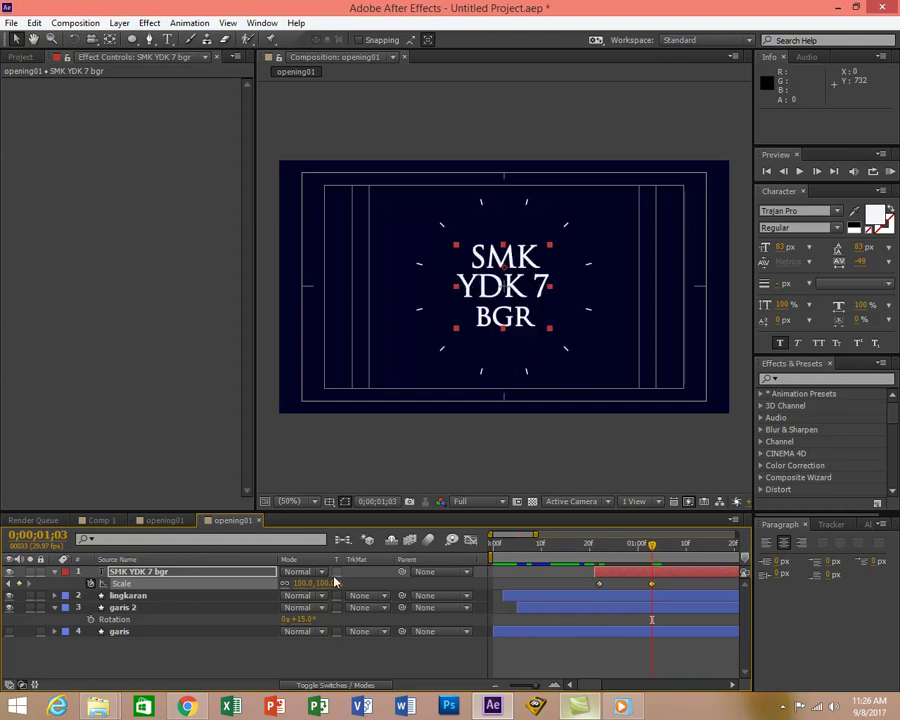
{"action": "left_click", "coordinate": [891, 172]}
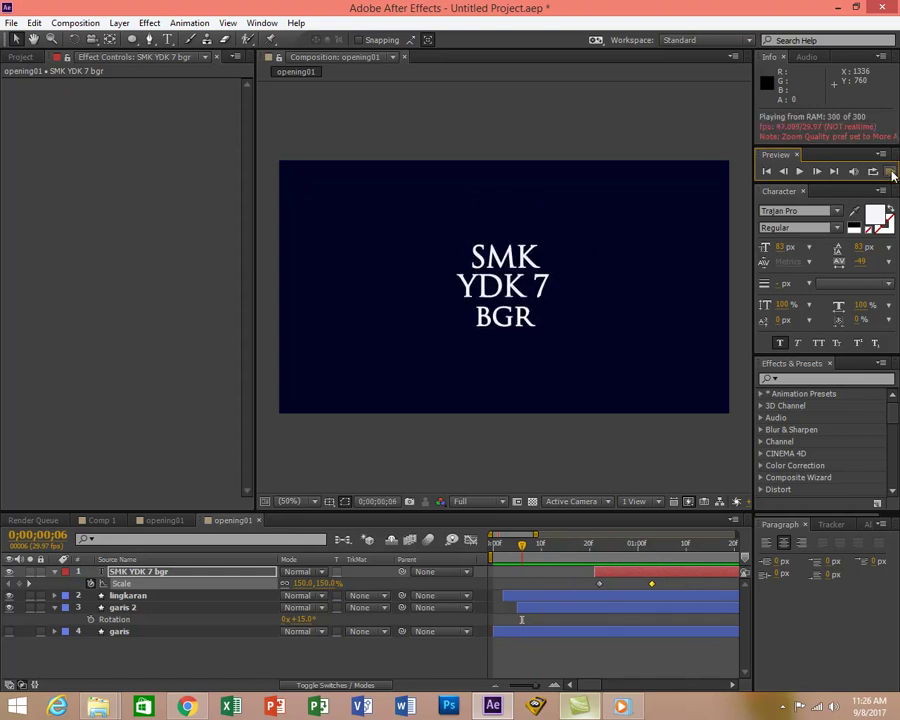
{"action": "left_click", "coordinate": [893, 174]}
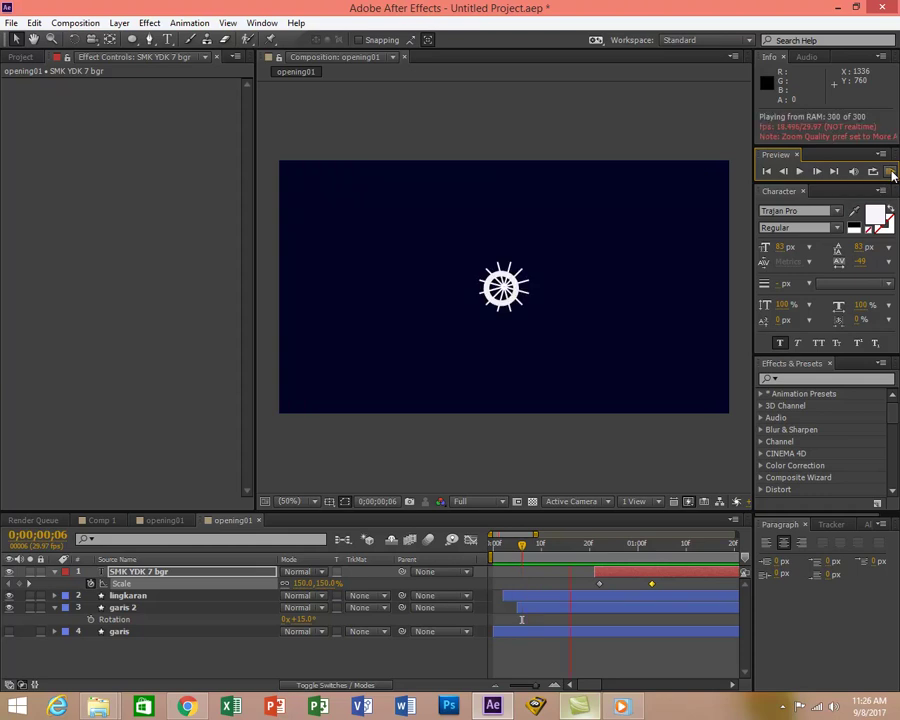
{"action": "key", "text": "apostrophe"}
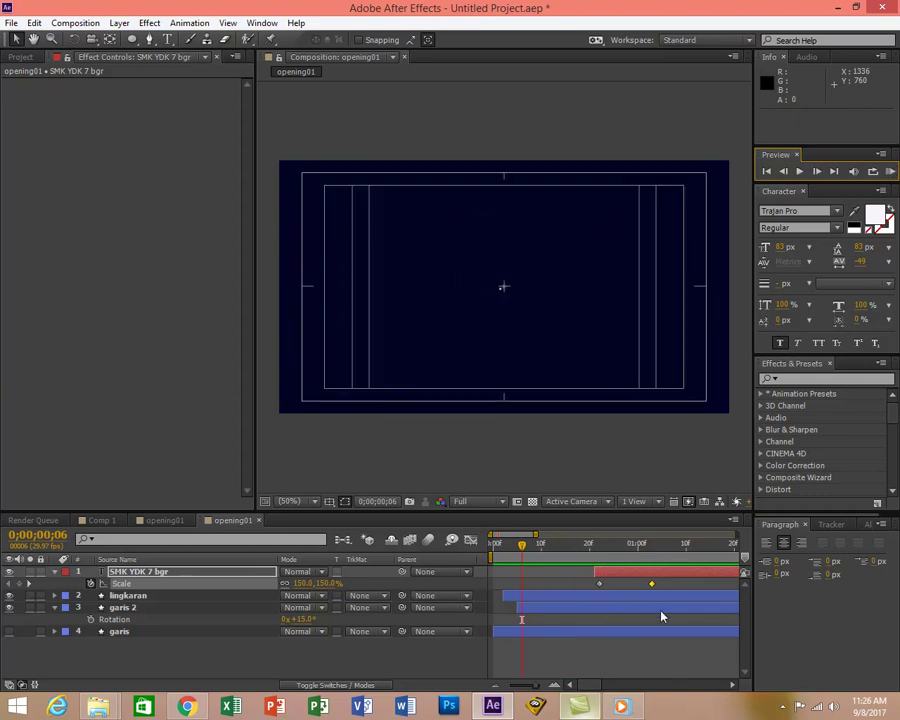
Remove the title's Scale keyframes, keeping Scale at 100%, and preview the composition.
{"action": "left_click_drag", "start_coordinate": [602, 588], "coordinate": [540, 595]}
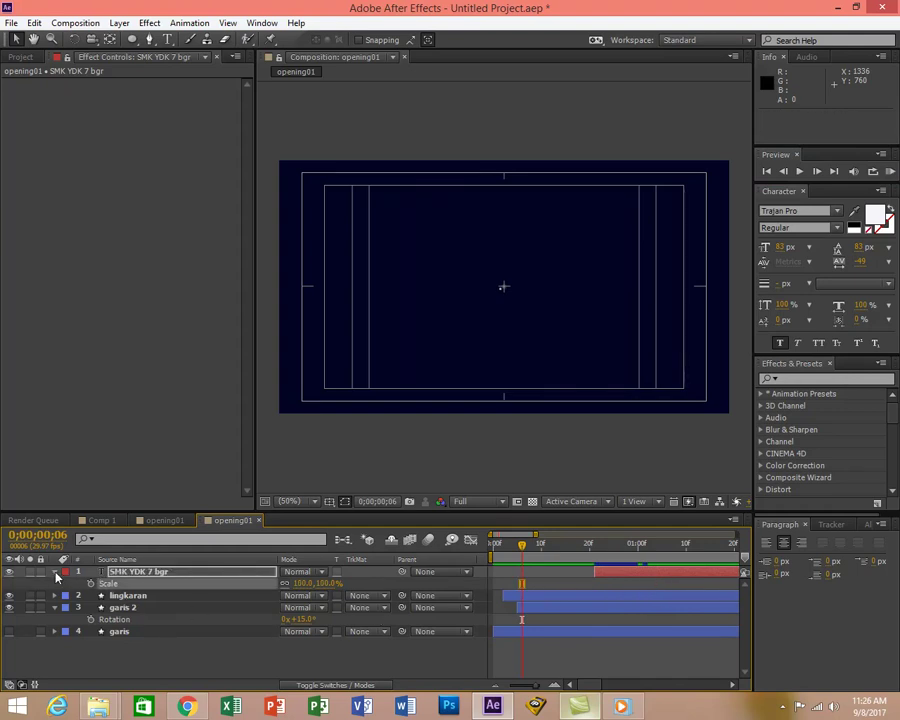
{"action": "left_click", "coordinate": [890, 171]}
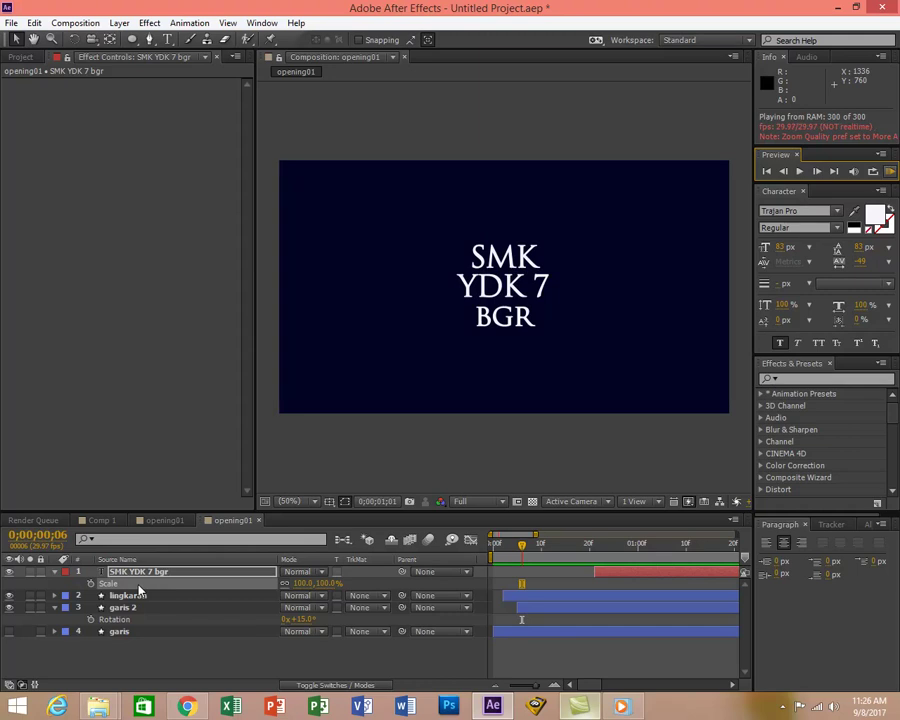
{"action": "key", "text": "space"}
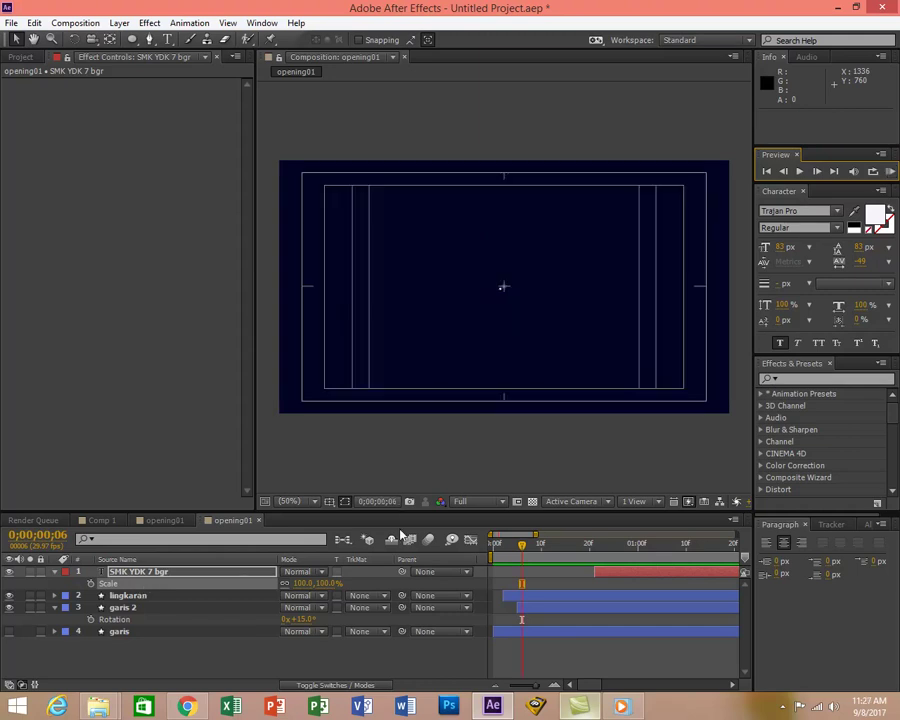
Remove the Rotation keyframes from the SMK YDK 7 bgr title, keeping its Rotation at 0°.
{"action": "key", "text": "r"}
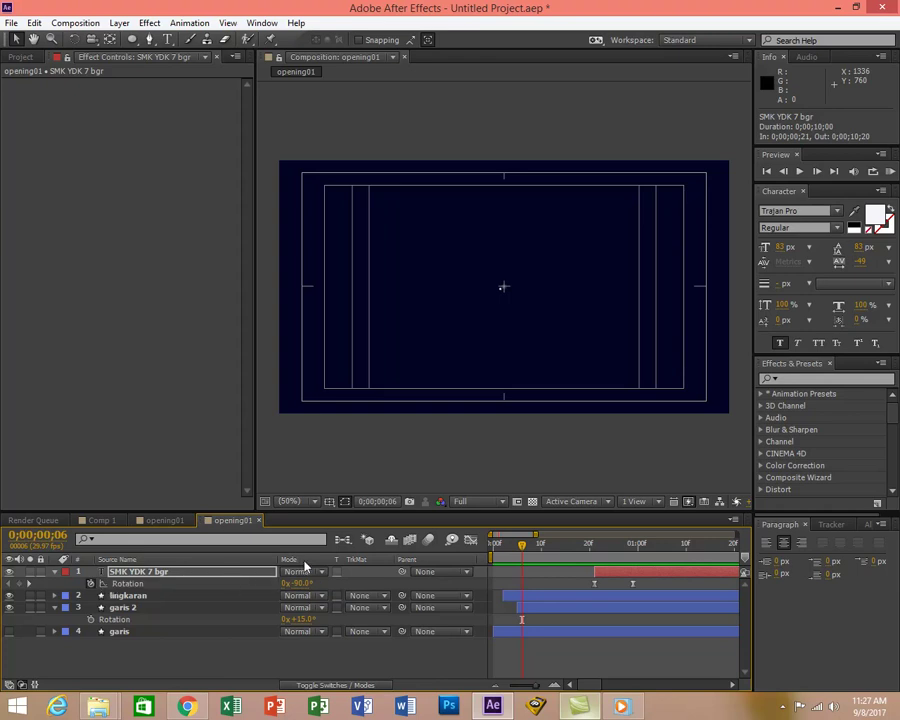
{"action": "left_click", "coordinate": [595, 584]}
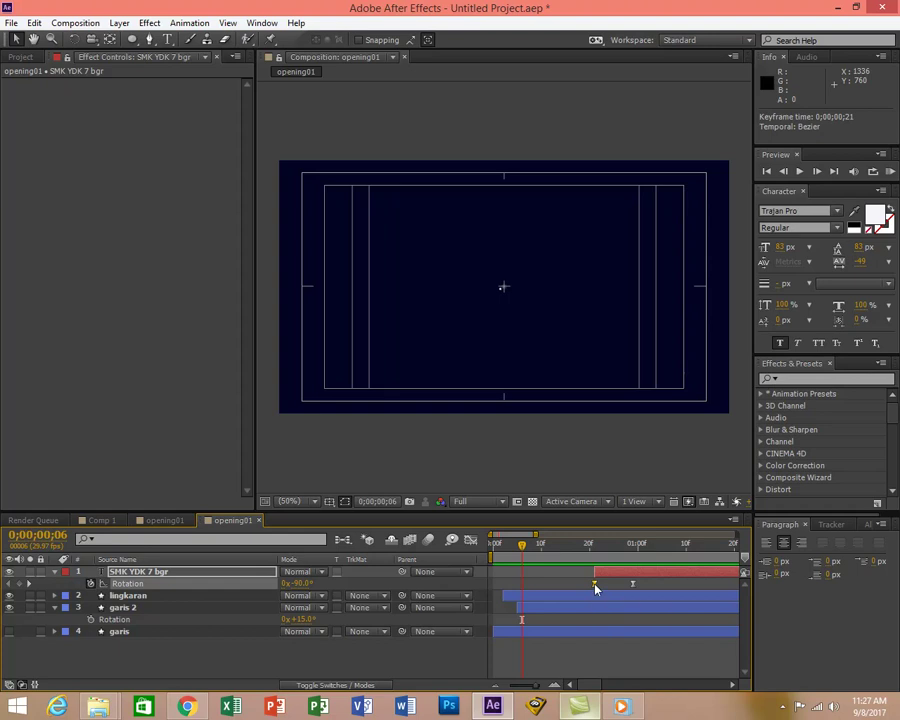
{"action": "key", "text": "Delete"}
{"action": "key", "text": "alt+shift+r"}
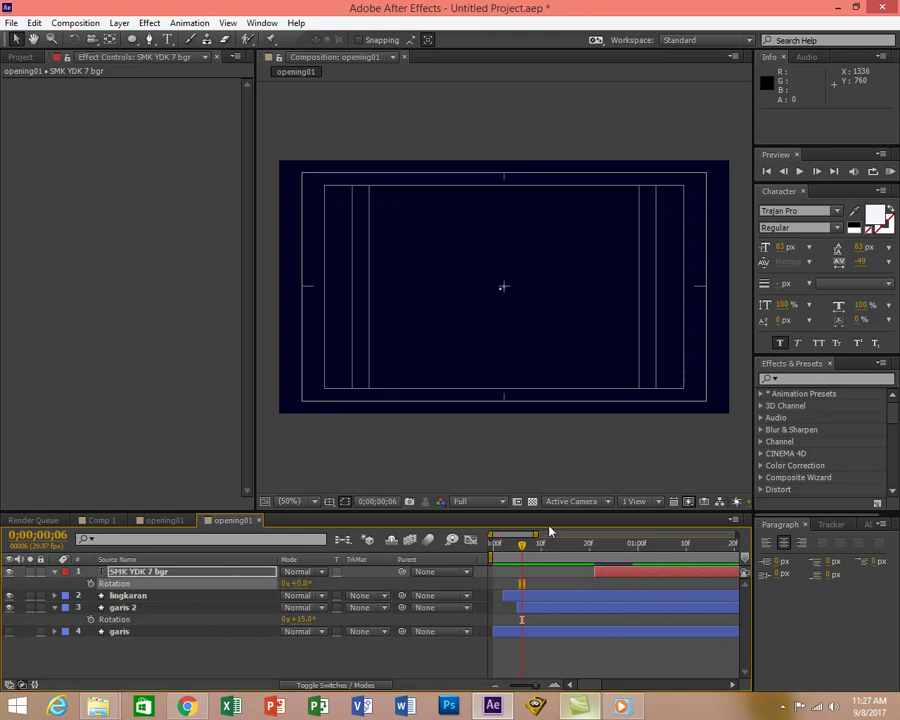
At 0;00;00;26, try to move the title to Position 637.4, 356.6 and undo the move.
{"action": "left_click_drag", "start_coordinate": [521, 556], "coordinate": [618, 558]}
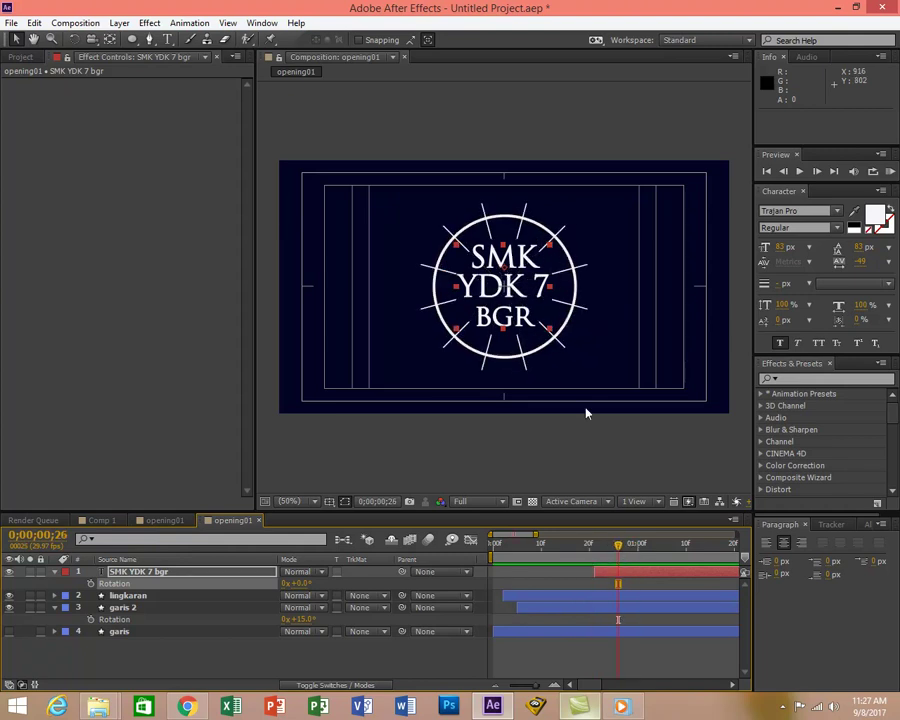
{"action": "left_click", "coordinate": [506, 275]}
{"action": "double_click", "coordinate": [506, 272]}
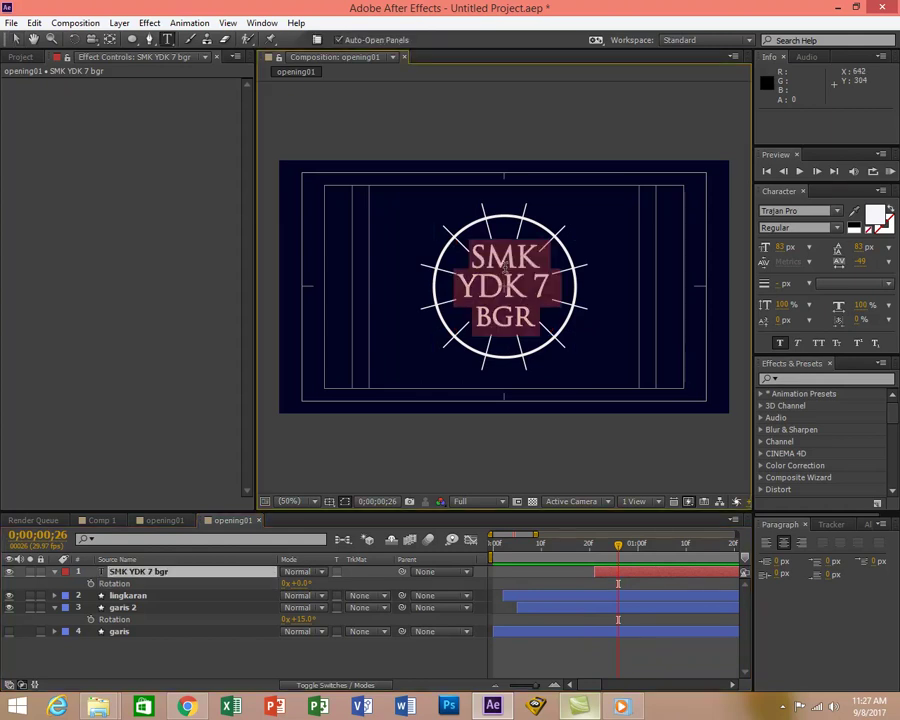
{"action": "left_click", "coordinate": [508, 264]}
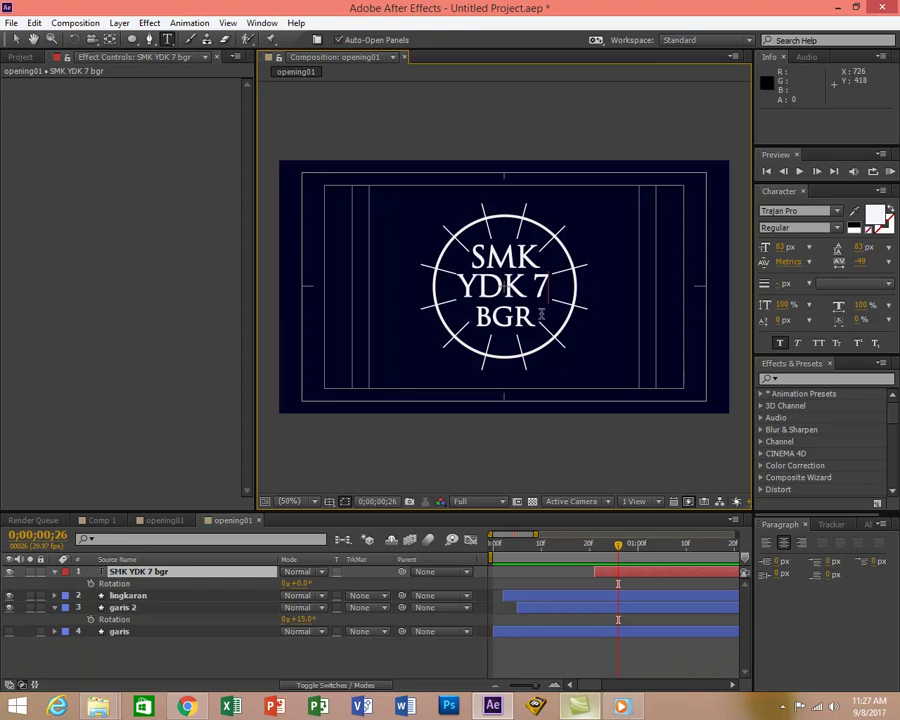
{"action": "left_click", "coordinate": [16, 40]}
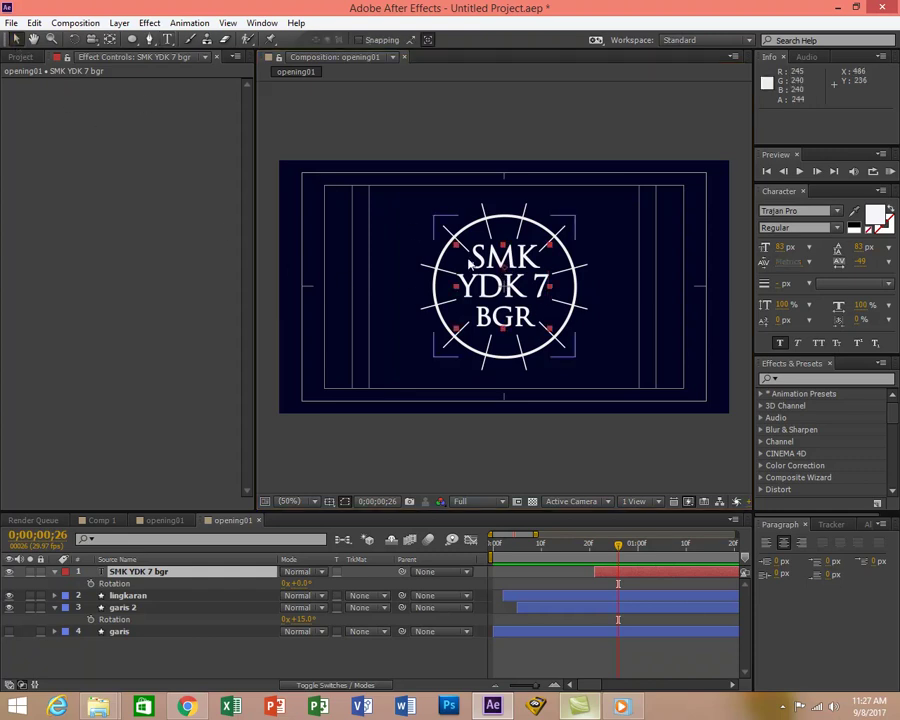
{"action": "left_click", "coordinate": [508, 285]}
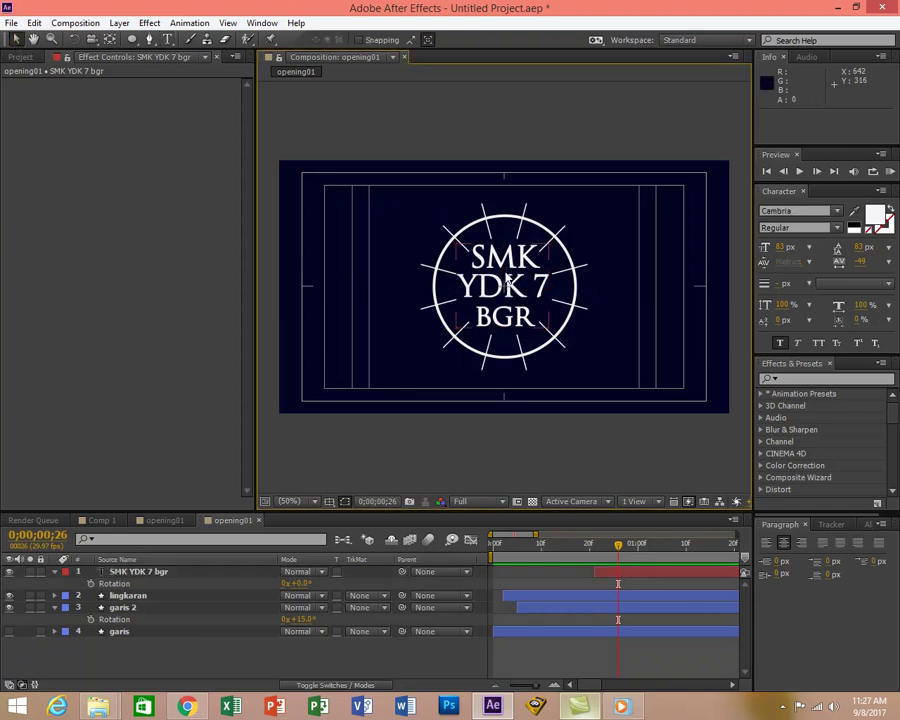
{"action": "left_click", "coordinate": [510, 285]}
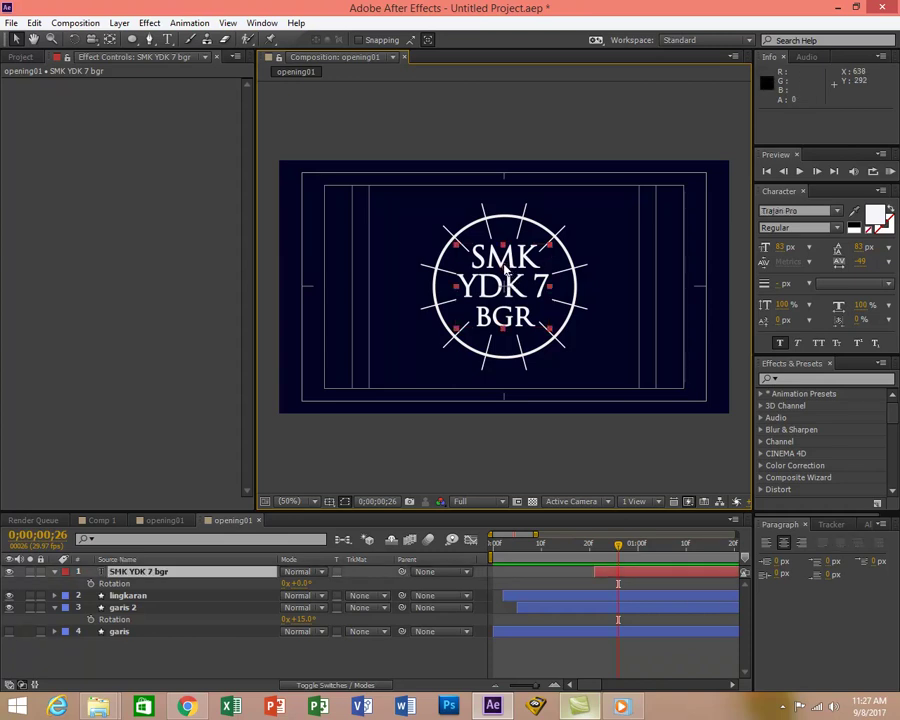
{"action": "left_click", "coordinate": [507, 277]}
{"action": "mouse_move", "coordinate": [506, 285]}
{"action": "left_mouse_down"}
{"action": "mouse_move", "coordinate": [509, 295]}
{"action": "mouse_move", "coordinate": [504, 287]}
{"action": "left_mouse_up"}
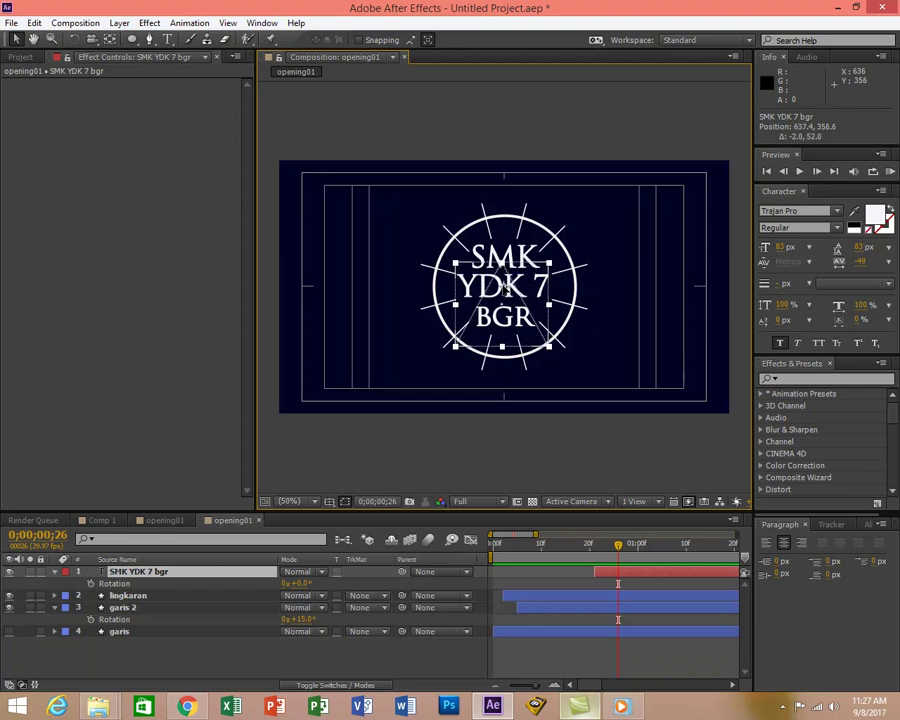
{"action": "key", "text": "ctrl+z"}
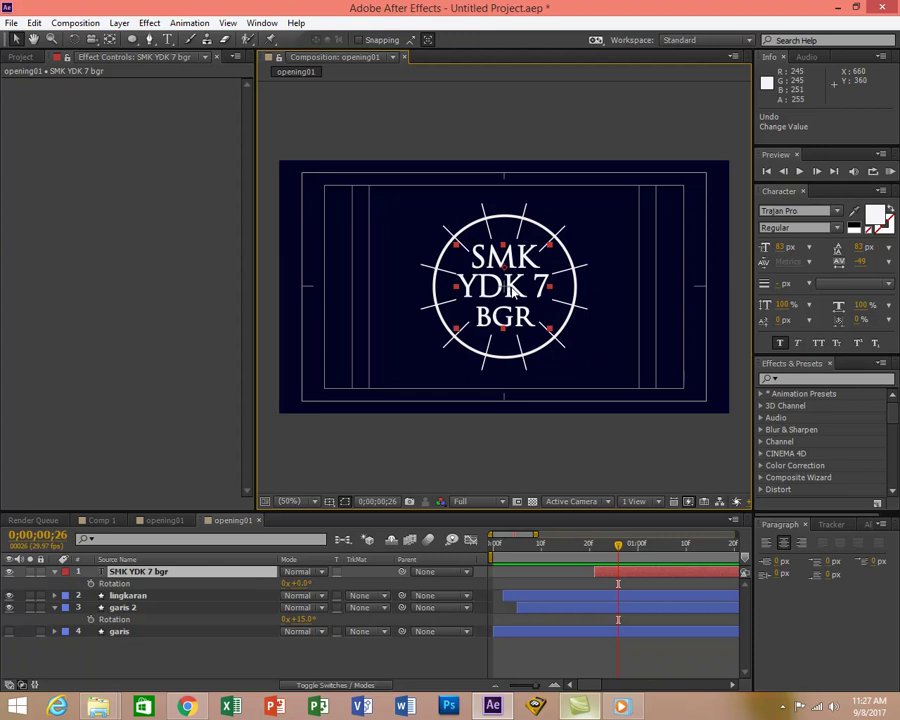
Reposition the SMK YDK 7 bgr title inside the circle to Position 650.0, 303.6 and preview the composition.
{"action": "mouse_move", "coordinate": [504, 270]}
{"action": "left_mouse_down"}
{"action": "mouse_move", "coordinate": [525, 304]}
{"action": "mouse_move", "coordinate": [534, 297]}
{"action": "mouse_move", "coordinate": [496, 277]}
{"action": "mouse_move", "coordinate": [503, 287]}
{"action": "mouse_move", "coordinate": [508, 256]}
{"action": "left_mouse_up"}
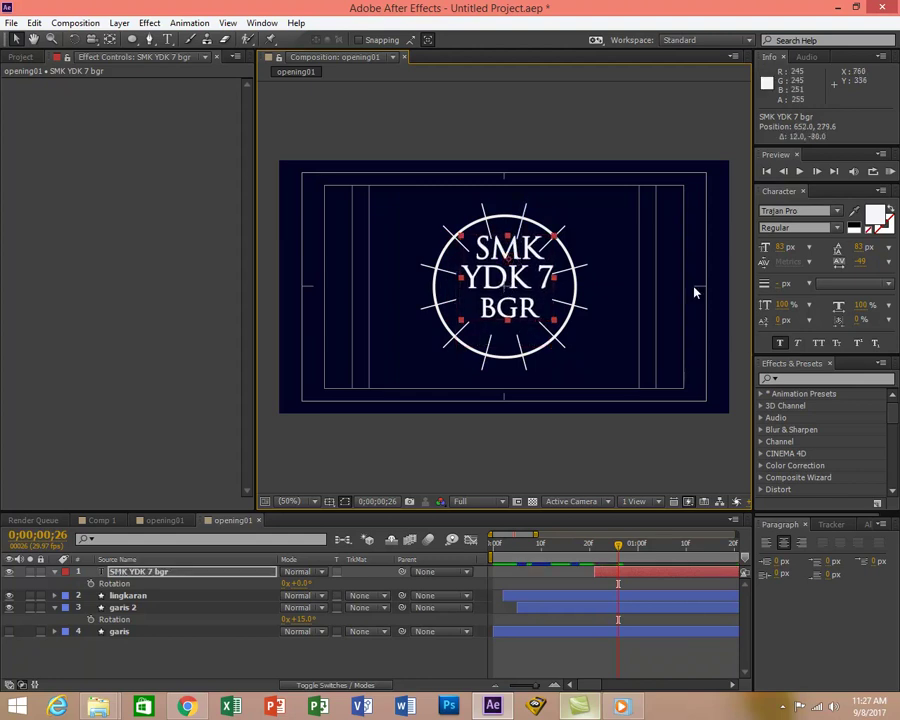
{"action": "left_click", "coordinate": [893, 173]}
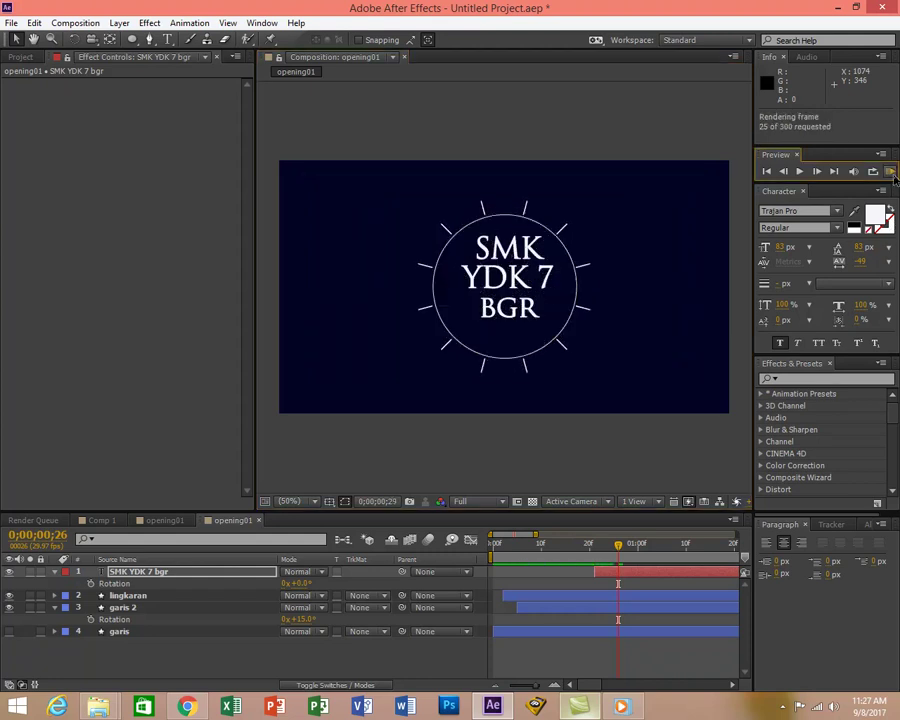
{"action": "left_click", "coordinate": [895, 270]}
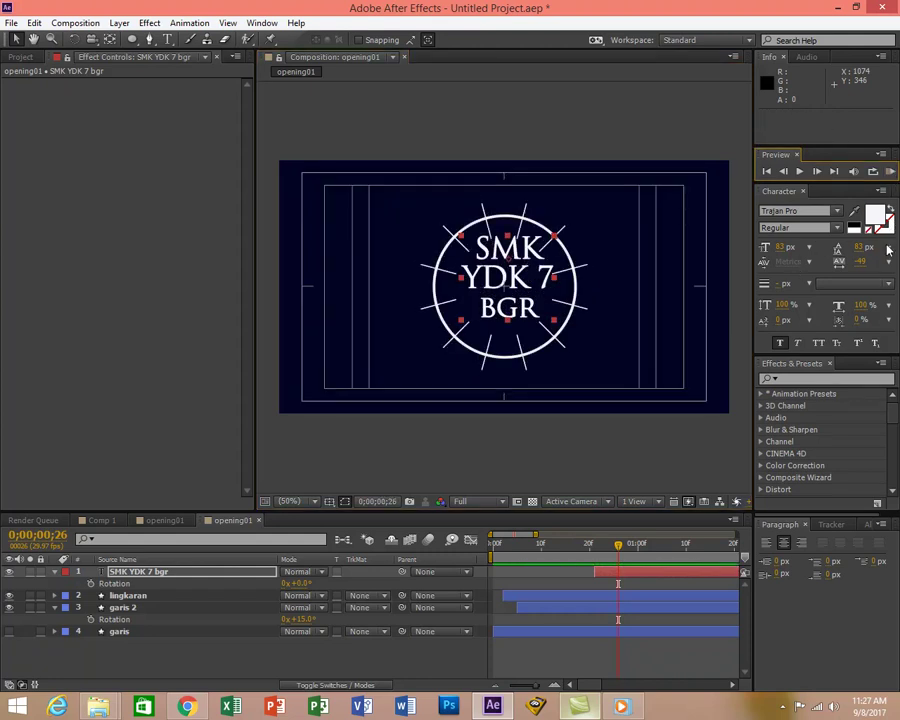
{"action": "left_click_drag", "start_coordinate": [599, 294], "coordinate": [598, 302]}
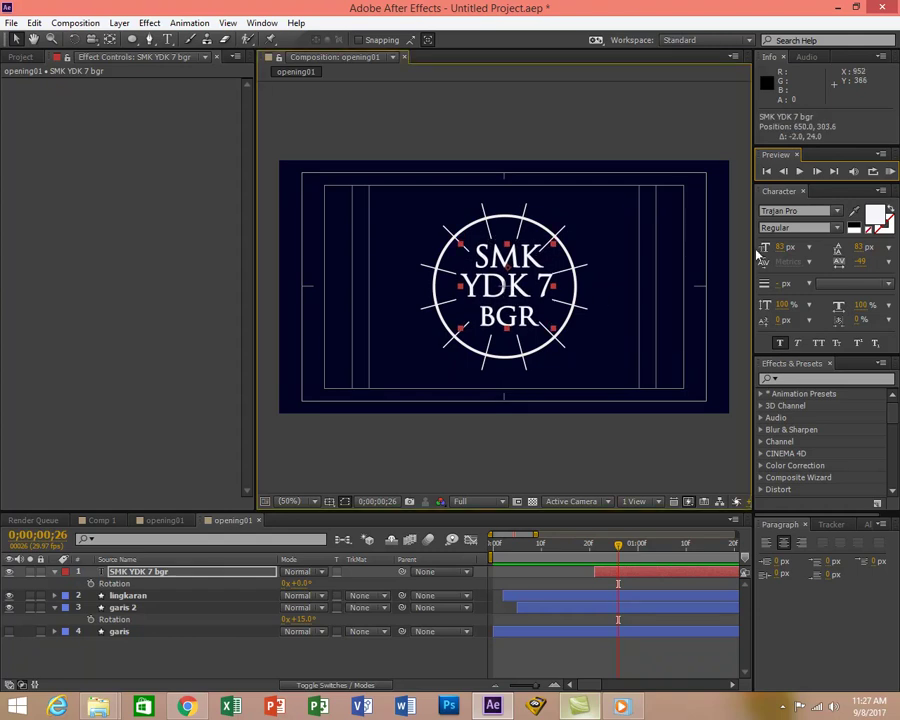
{"action": "left_click", "coordinate": [890, 171]}
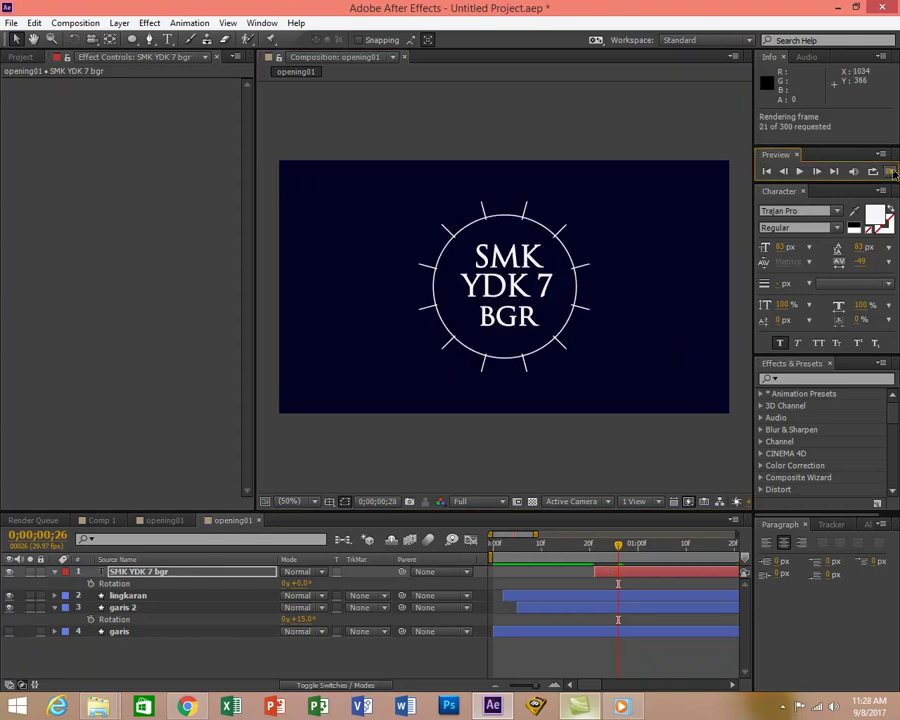
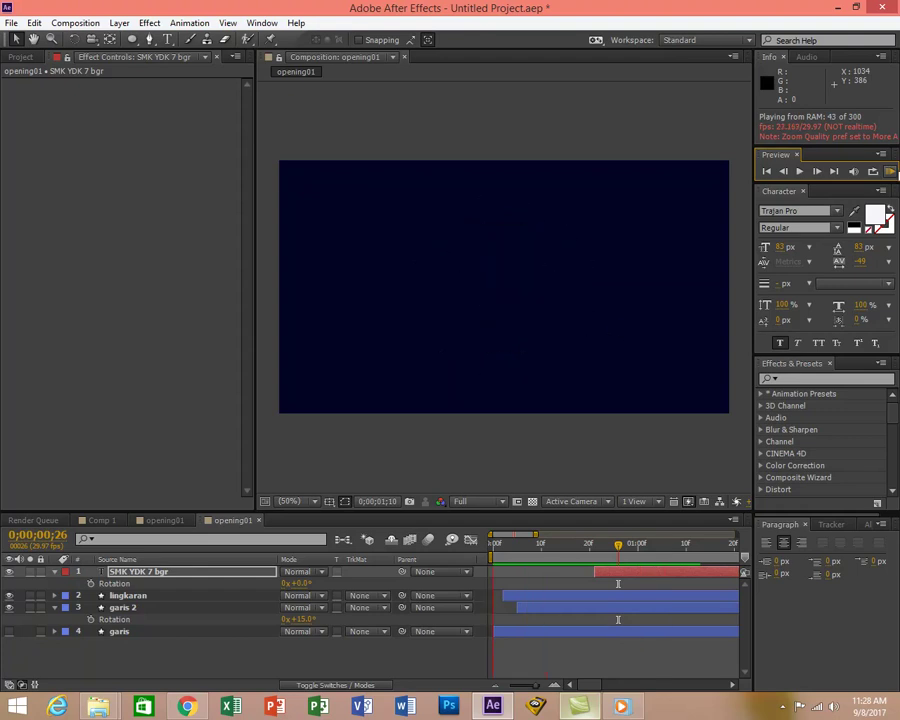
{"action": "key", "text": "space"}
{"action": "left_click", "coordinate": [527, 297]}
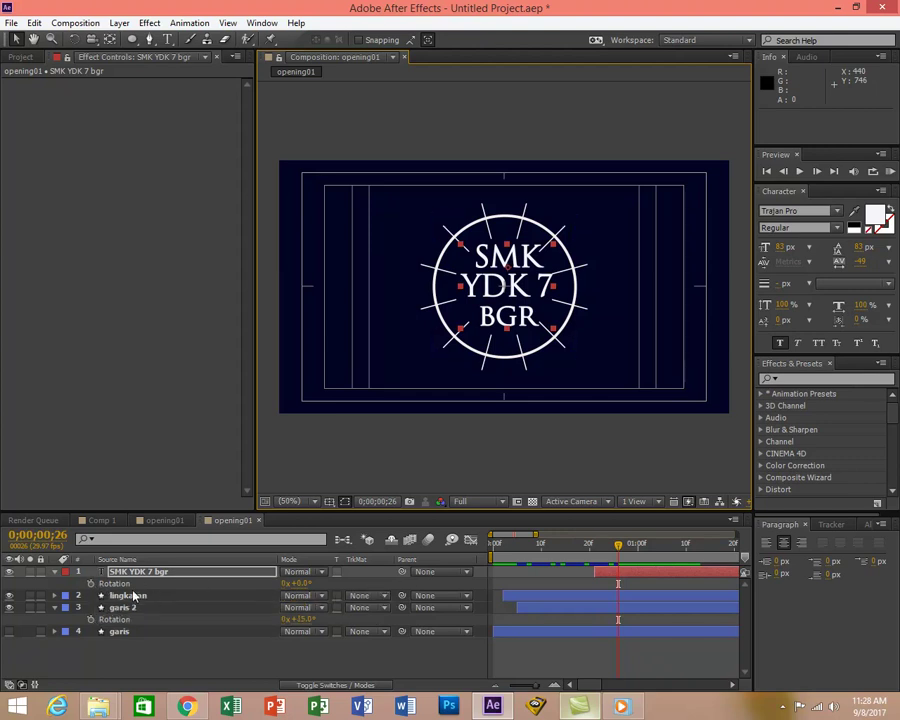
{"action": "key", "text": "Delete"}
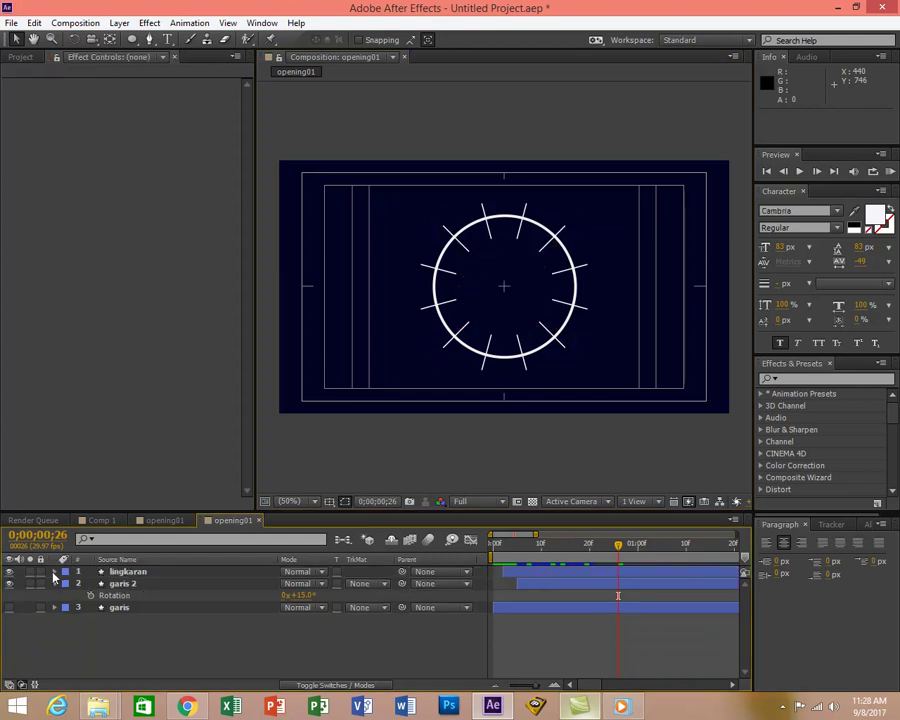
{"action": "key", "text": "ctrl+z"}
{"action": "left_click", "coordinate": [112, 586]}
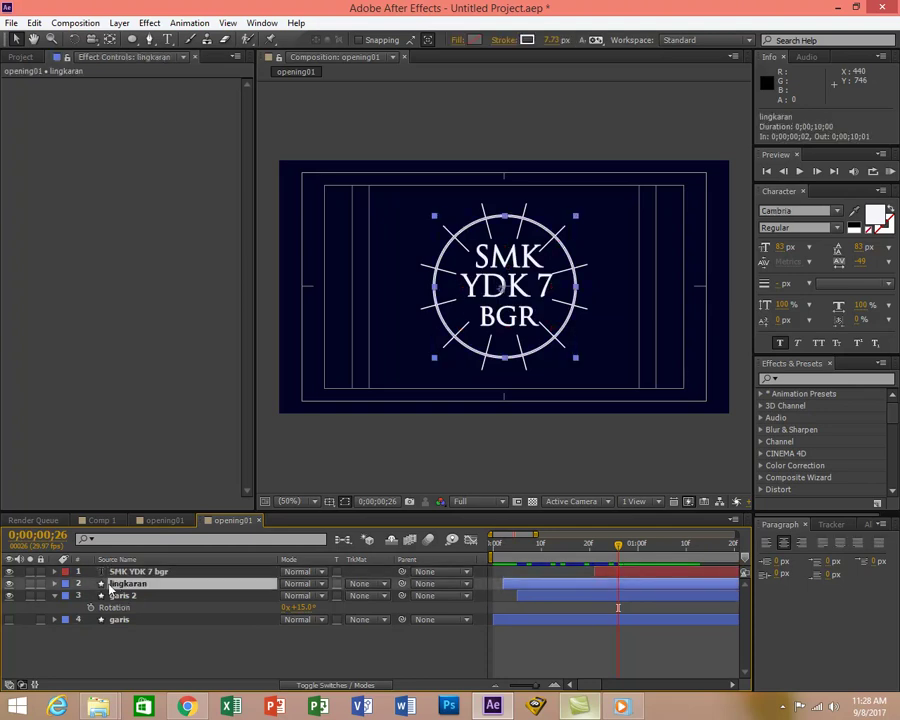
Expand the SMK YDK 7 bgr title's Transform properties and place a Scale keyframe at the layer's start, 0;00;00;21.
{"action": "left_click", "coordinate": [54, 571]}
{"action": "left_click", "coordinate": [78, 589]}
{"action": "left_click", "coordinate": [67, 596]}
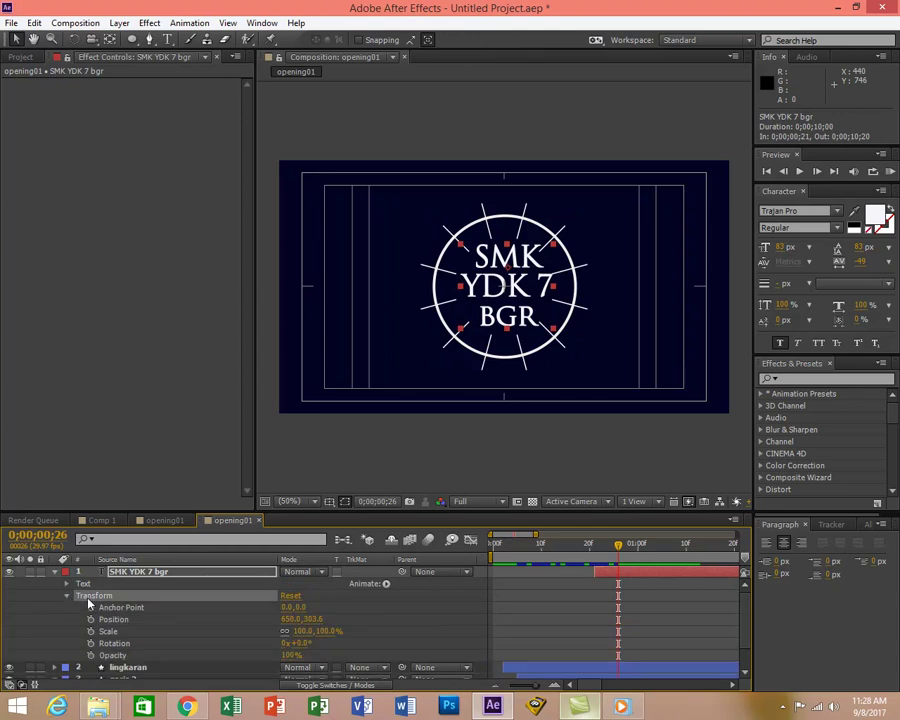
{"action": "left_click", "coordinate": [91, 656]}
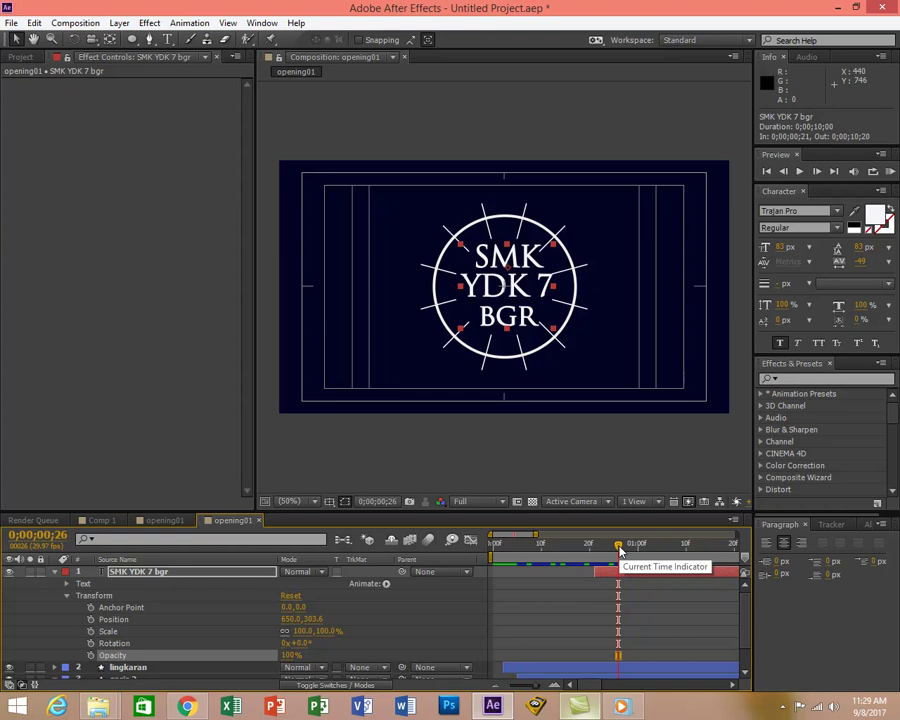
{"action": "left_click", "coordinate": [92, 631]}
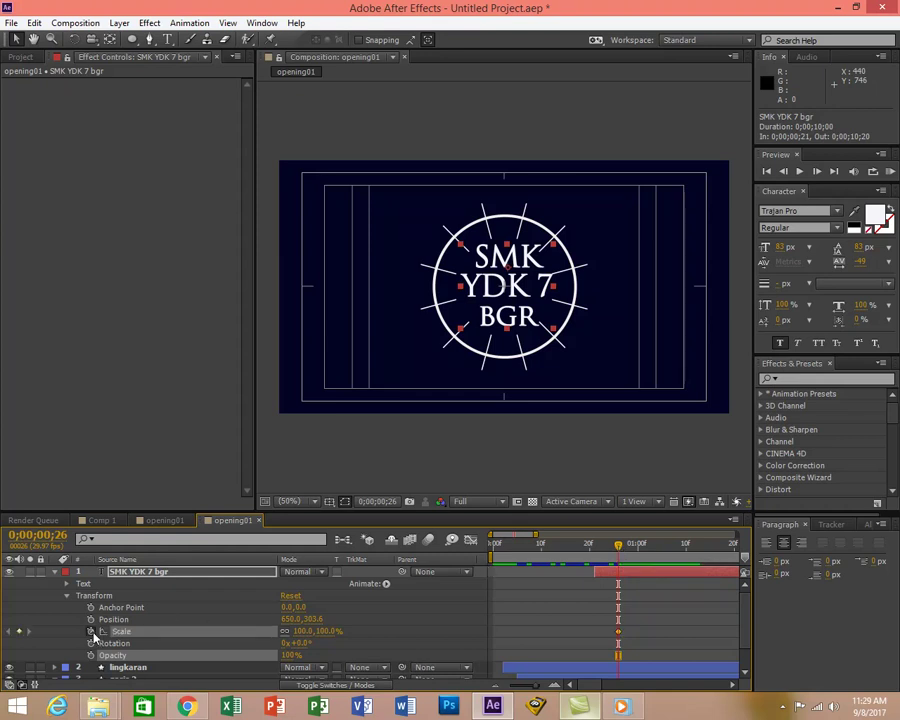
{"action": "left_click_drag", "start_coordinate": [622, 543], "coordinate": [624, 545]}
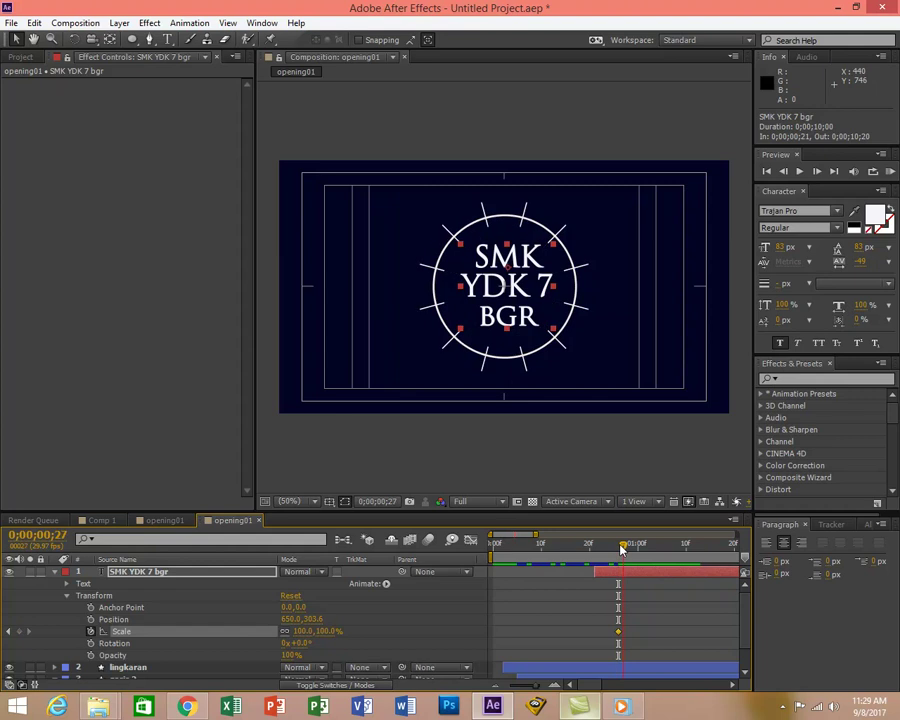
{"action": "left_click", "coordinate": [620, 634]}
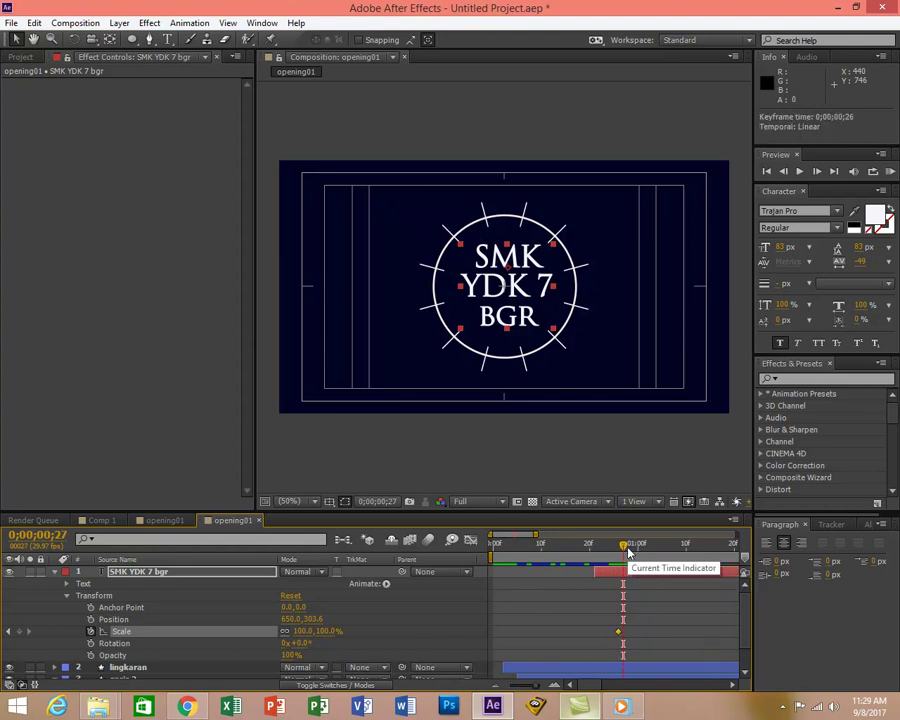
{"action": "left_click_drag", "start_coordinate": [619, 544], "coordinate": [598, 560]}
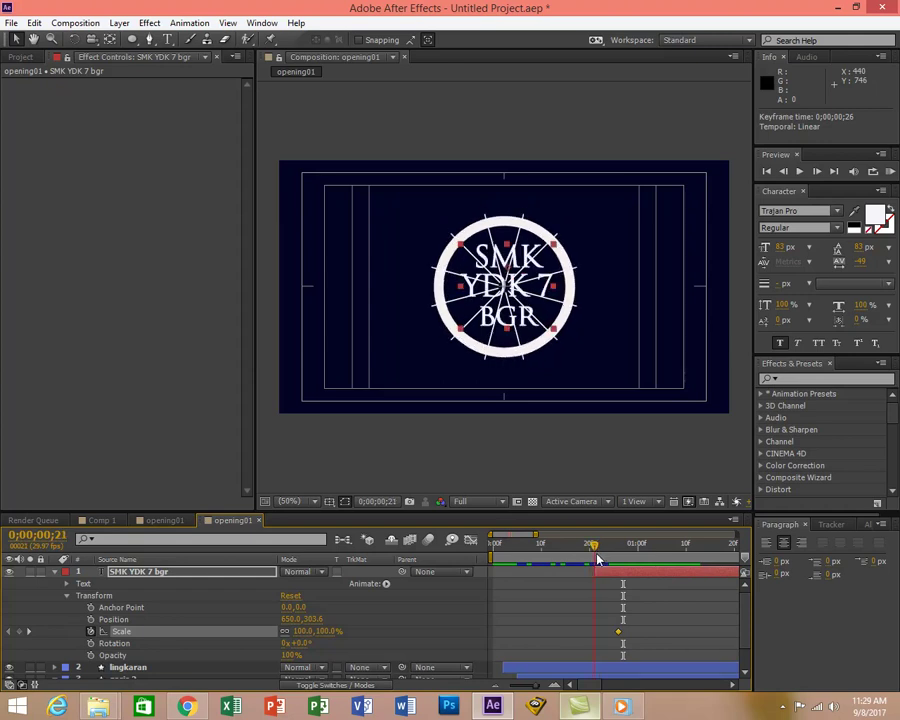
{"action": "left_click_drag", "start_coordinate": [618, 636], "coordinate": [595, 637]}
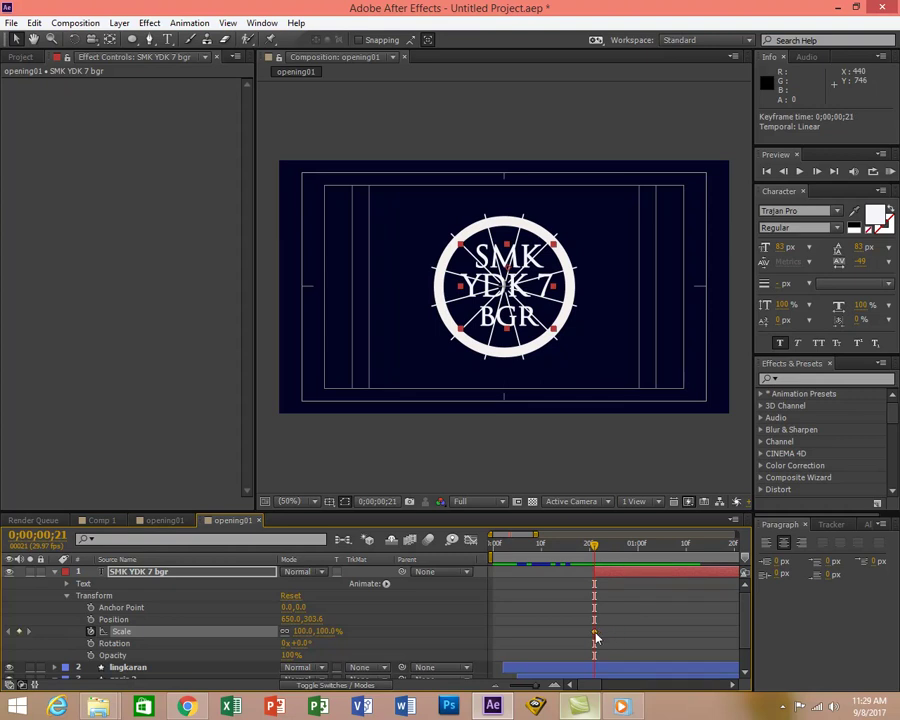
Recreate the title's Scale keyframe at 0;00;00;21 with a value of 50%.
{"action": "left_click", "coordinate": [594, 632]}
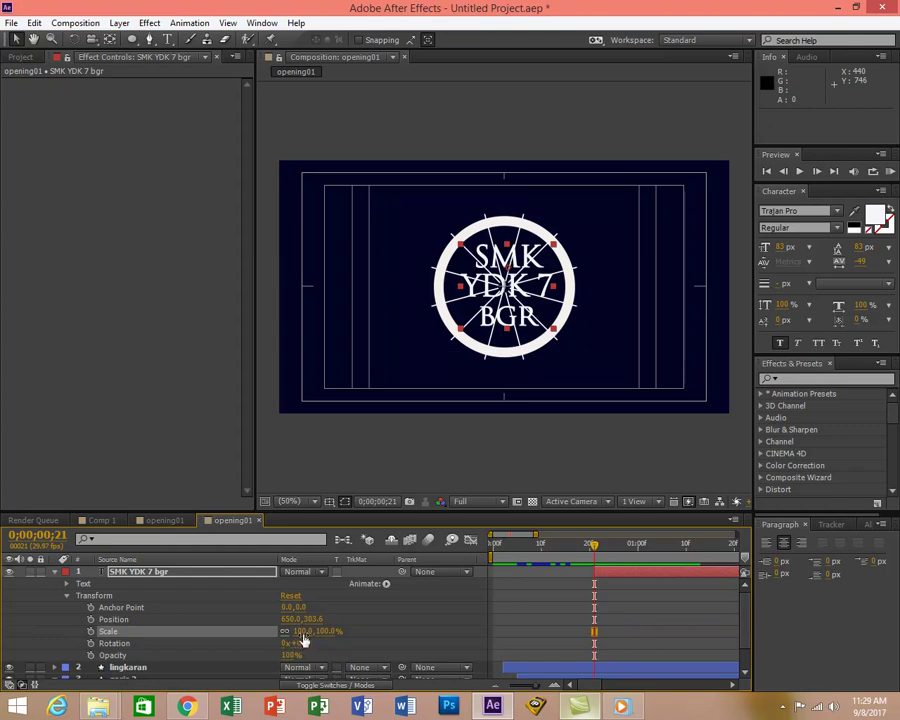
{"action": "left_click", "coordinate": [90, 632]}
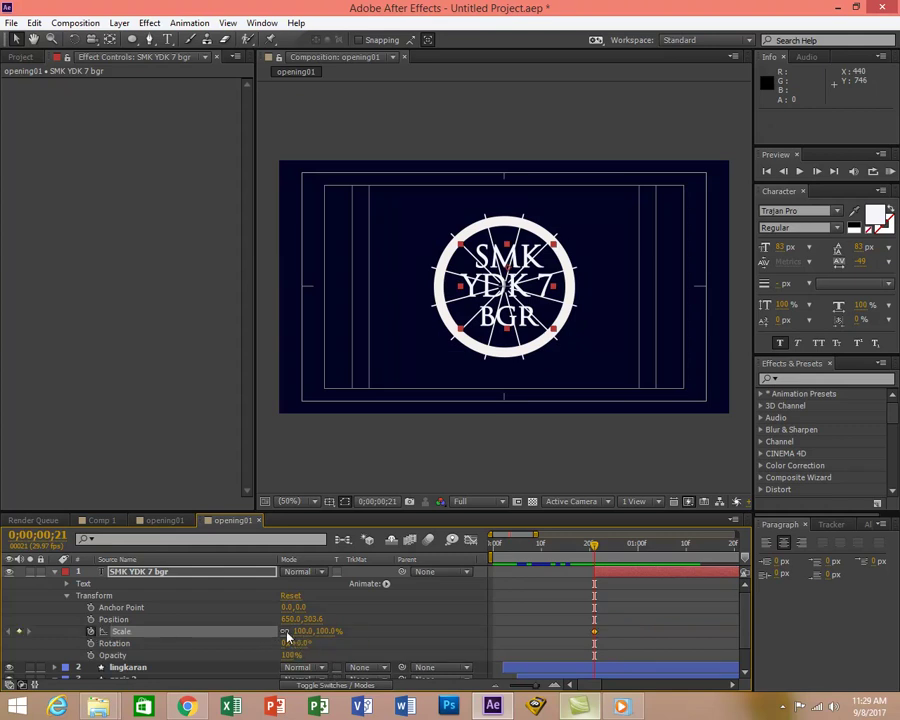
{"action": "left_click", "coordinate": [322, 631]}
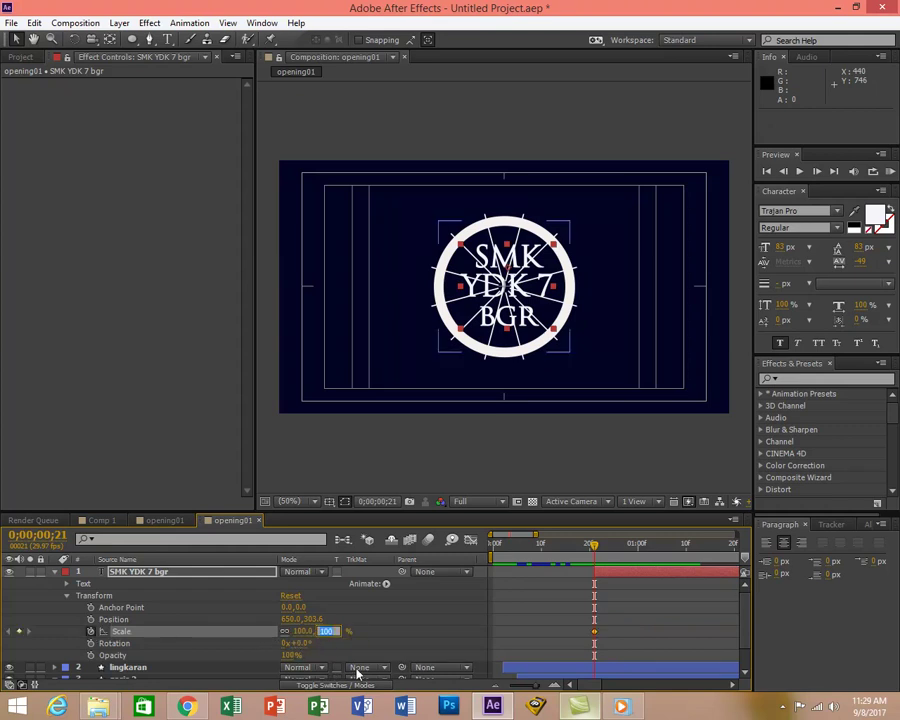
{"action": "type", "text": "50"}
{"action": "key", "text": "Return"}
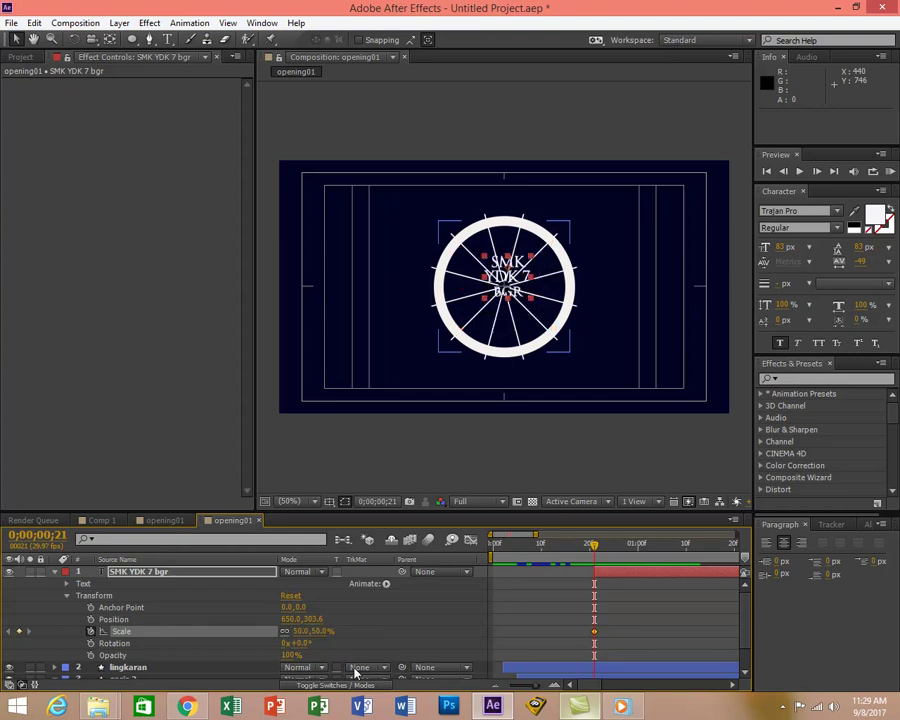
At 0;00;00;29, keyframe the title's Scale at 100%.
{"action": "left_click_drag", "start_coordinate": [600, 547], "coordinate": [636, 562]}
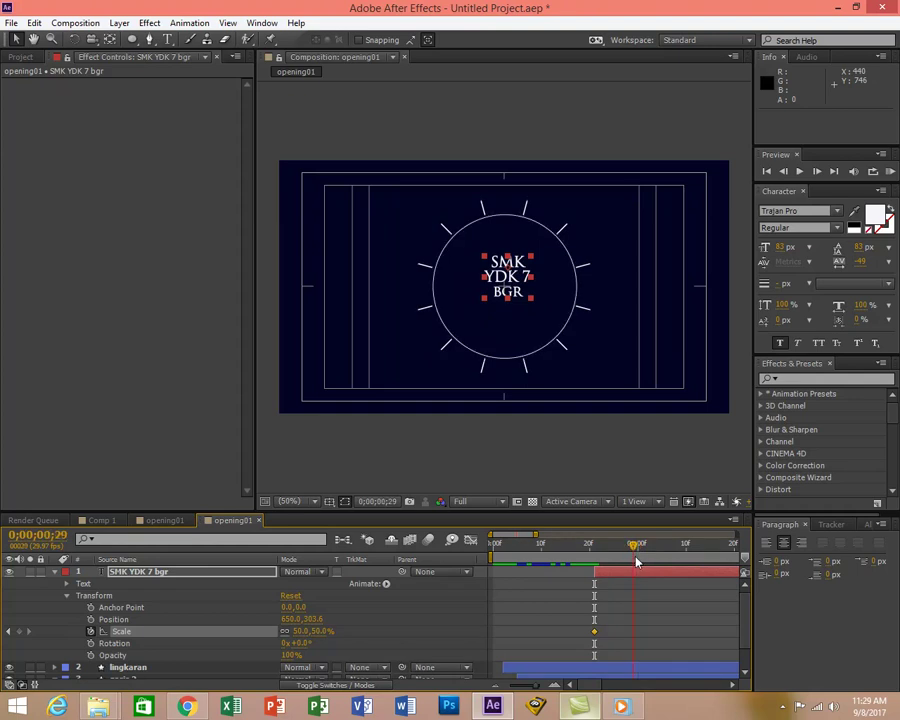
{"action": "left_click", "coordinate": [322, 631]}
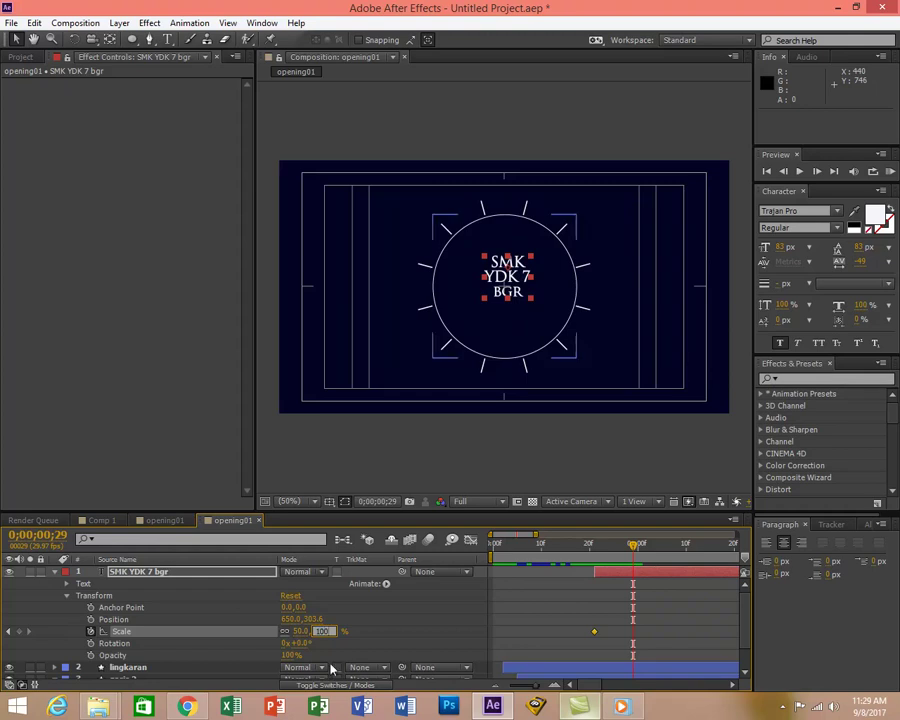
{"action": "key", "text": "Return"}
Apply Easy Ease to both of the title's Scale keyframes.
{"action": "left_click_drag", "start_coordinate": [658, 639], "coordinate": [599, 637]}
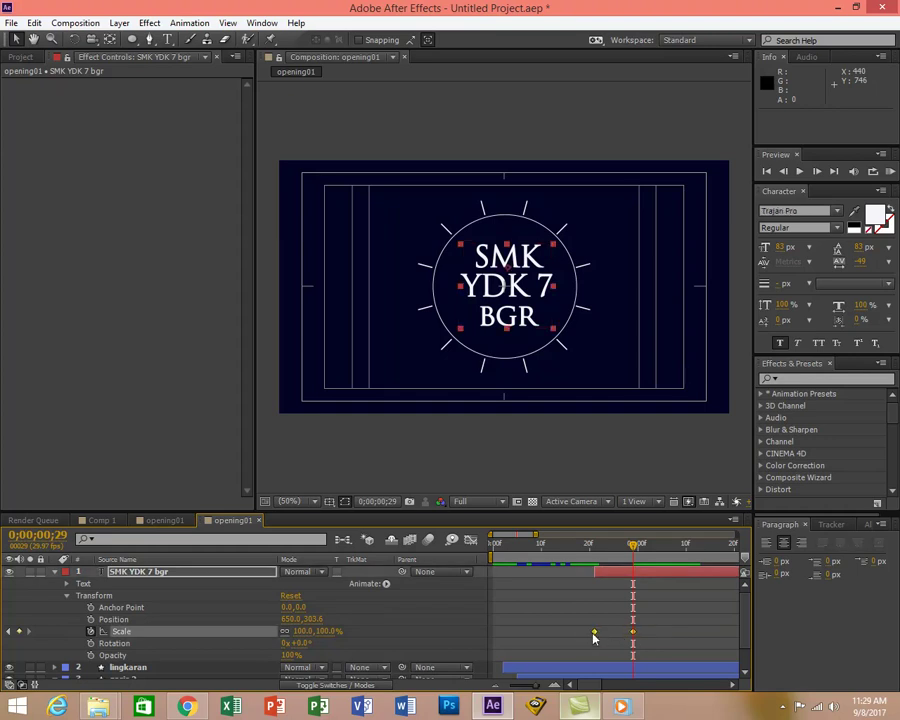
{"action": "right_click", "coordinate": [595, 634]}
{"action": "mouse_move", "coordinate": [641, 632]}
{"action": "left_click", "coordinate": [434, 529]}
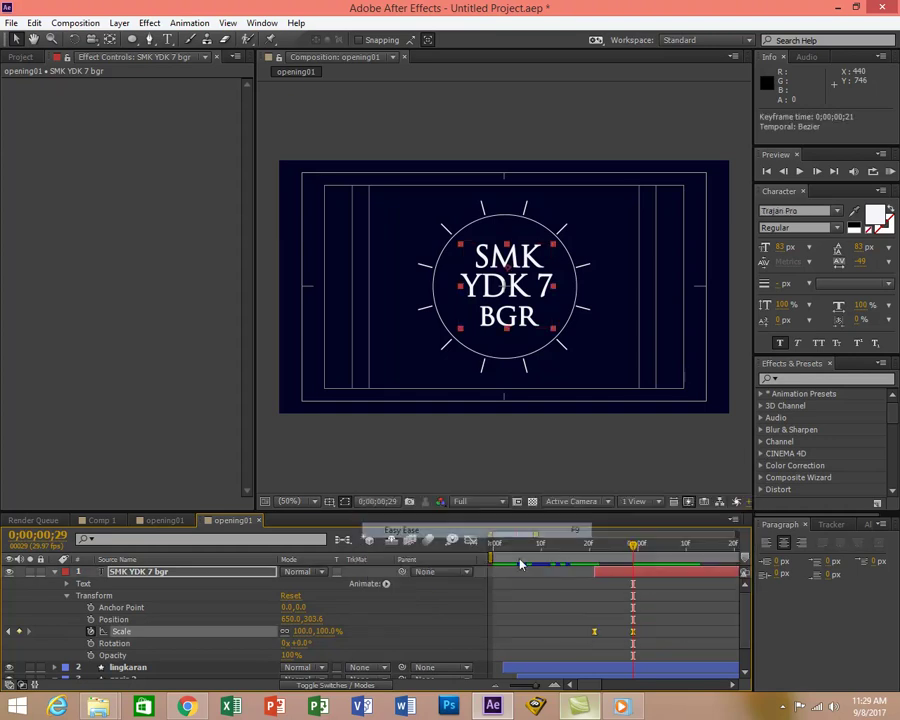
In the Graph Editor, extend the first Scale keyframe's easing handle to about 0;00;00;29 and preview the animation.
{"action": "left_click", "coordinate": [470, 539]}
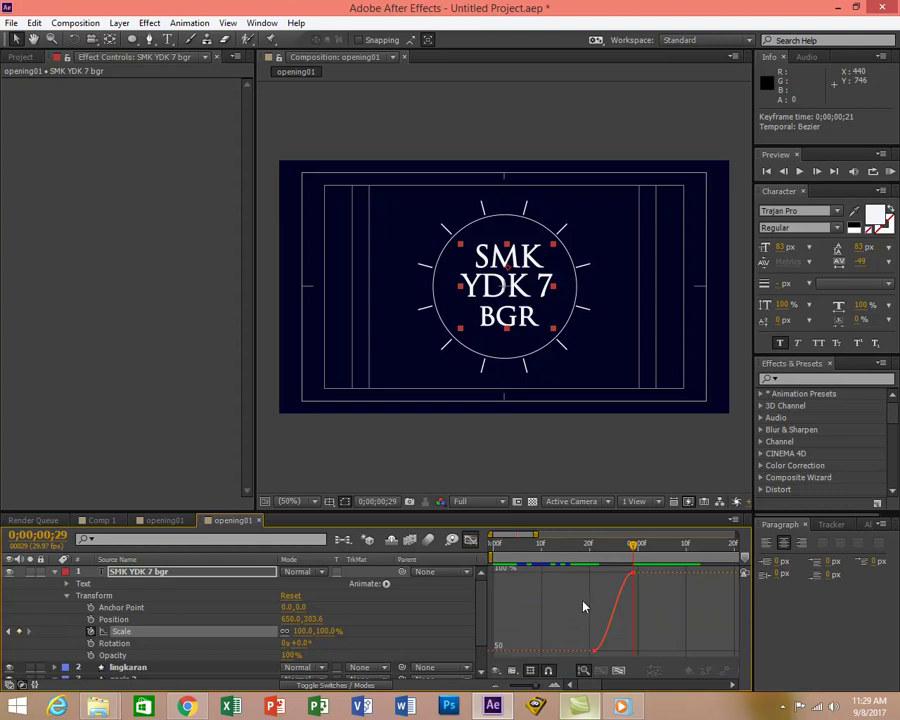
{"action": "left_click", "coordinate": [595, 652]}
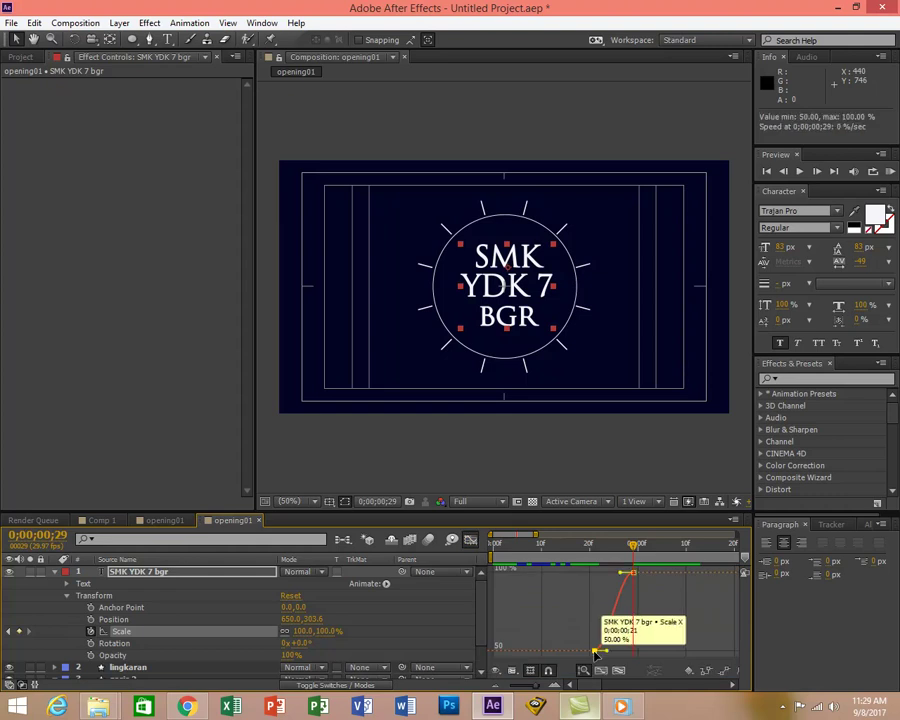
{"action": "left_click_drag", "start_coordinate": [607, 653], "coordinate": [633, 657]}
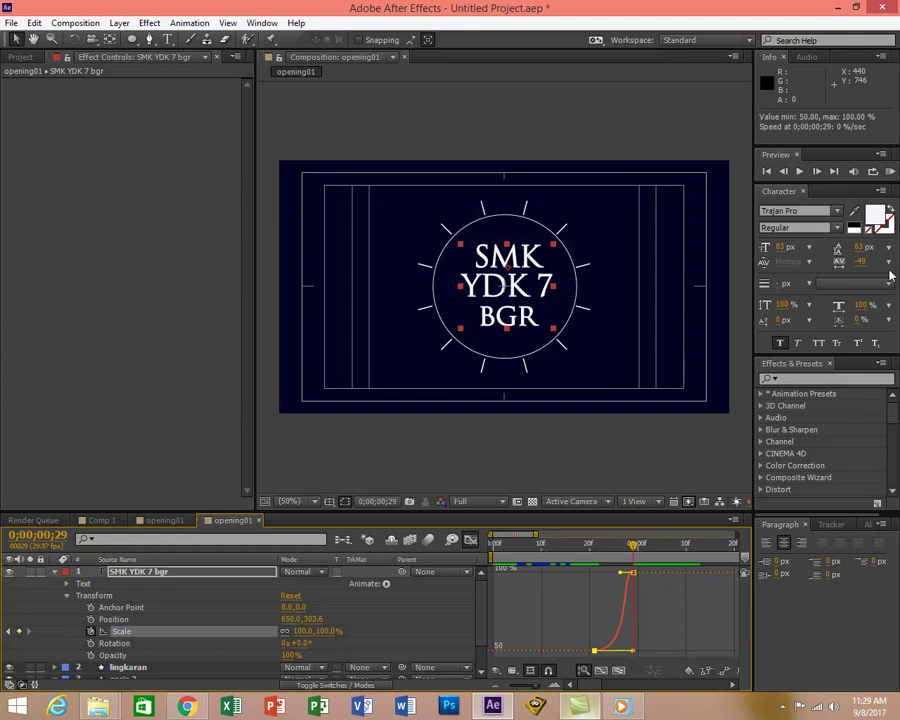
{"action": "left_click", "coordinate": [890, 172]}
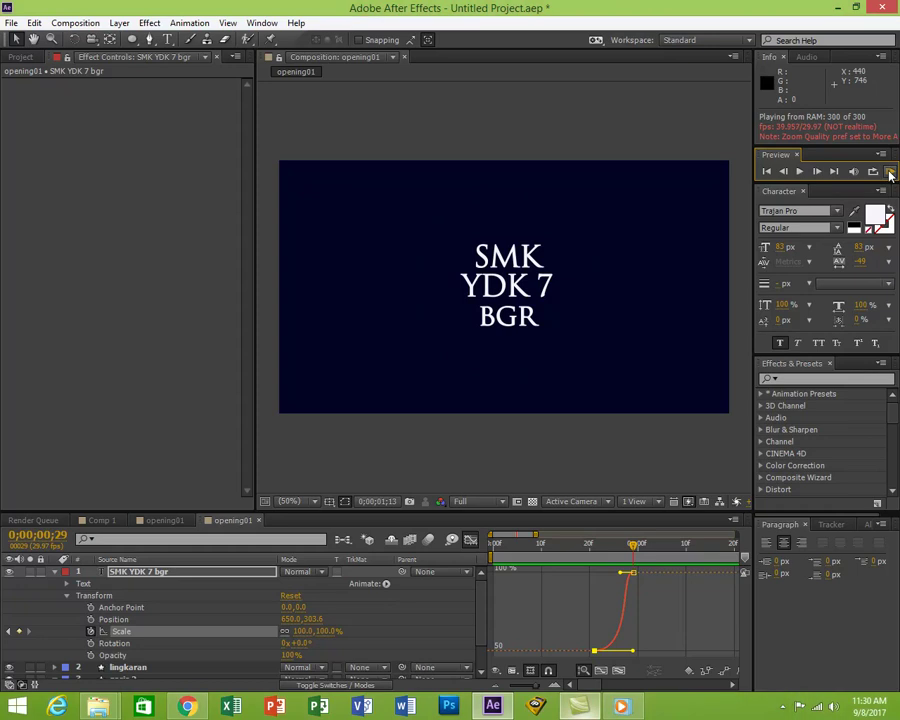
{"action": "left_click", "coordinate": [890, 173]}
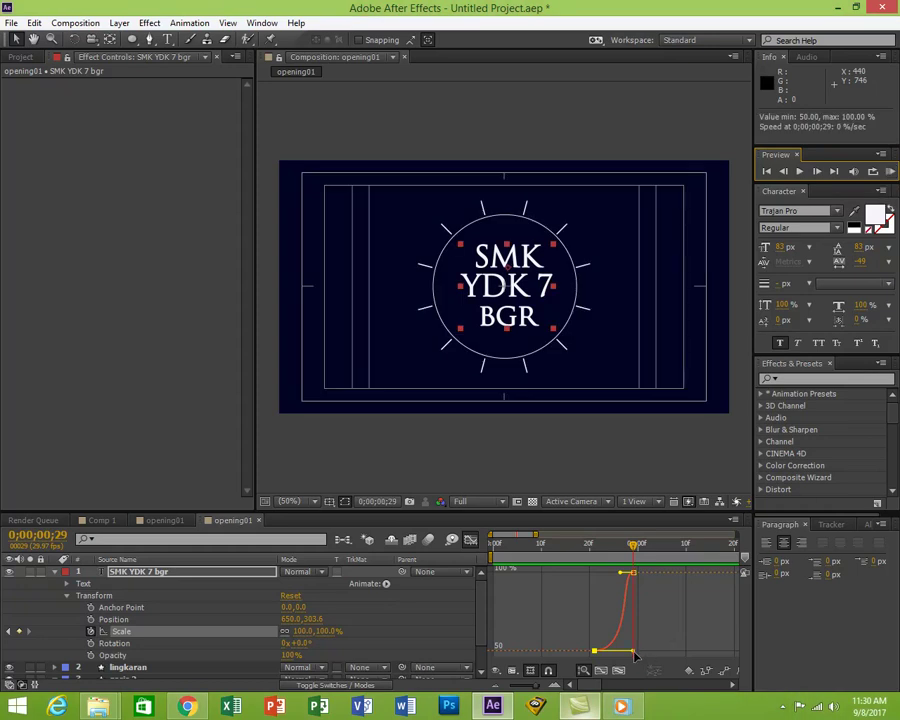
Shorten the first Scale keyframe's easing handle, extend the last keyframe's handle back to about 0;00;00;21, and preview the animation.
{"action": "left_click_drag", "start_coordinate": [634, 655], "coordinate": [607, 651]}
{"action": "left_click_drag", "start_coordinate": [623, 573], "coordinate": [601, 577]}
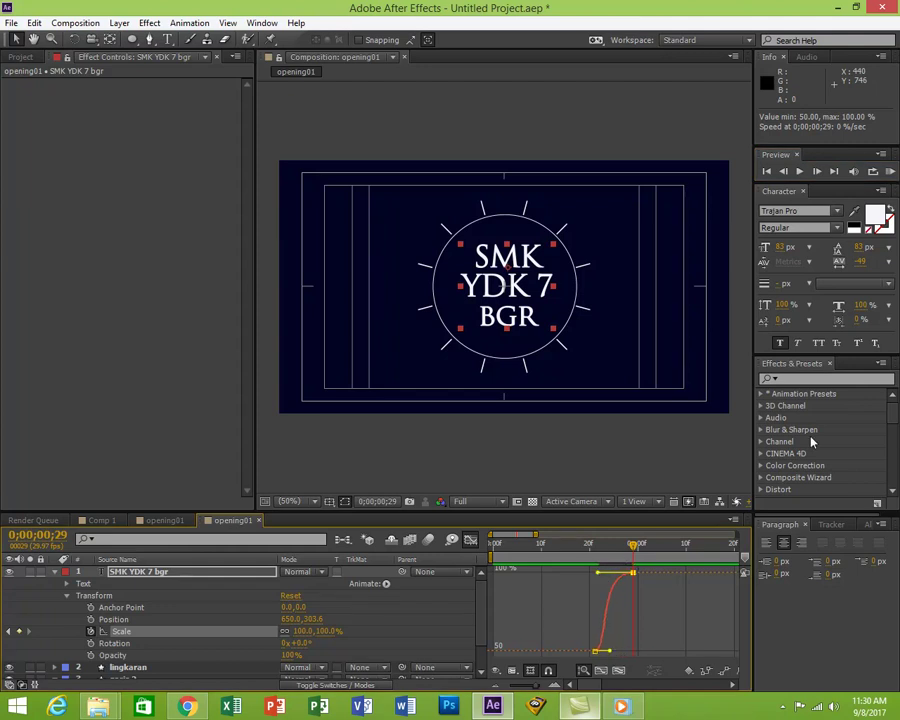
{"action": "left_click", "coordinate": [890, 171]}
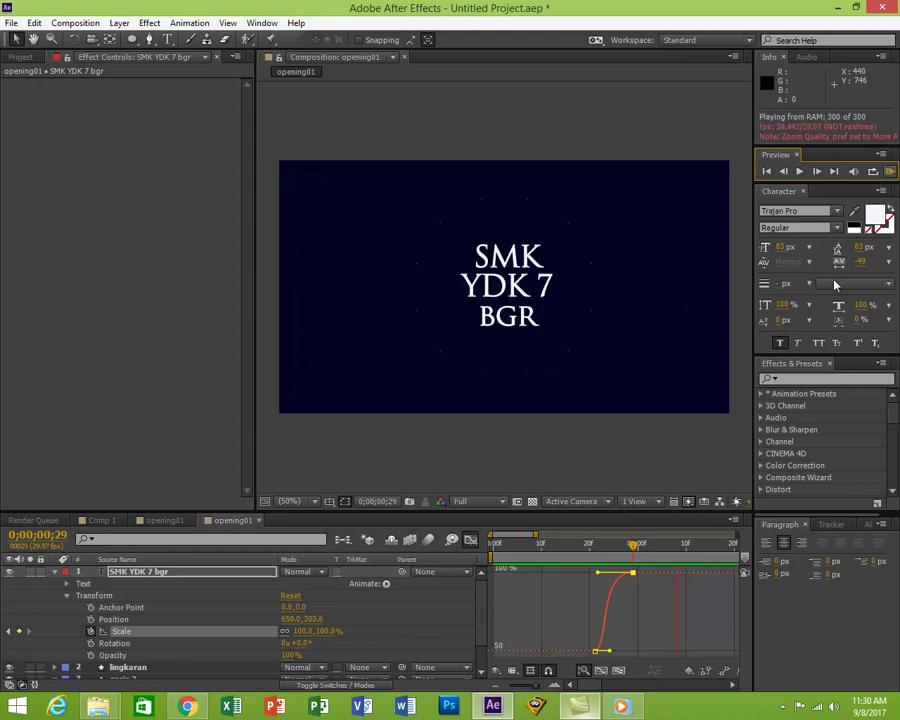
Lengthen the first Scale keyframe's easing handle to about 0;00;00;29 for a steep S-curve and preview the result.
{"action": "left_click", "coordinate": [619, 657]}
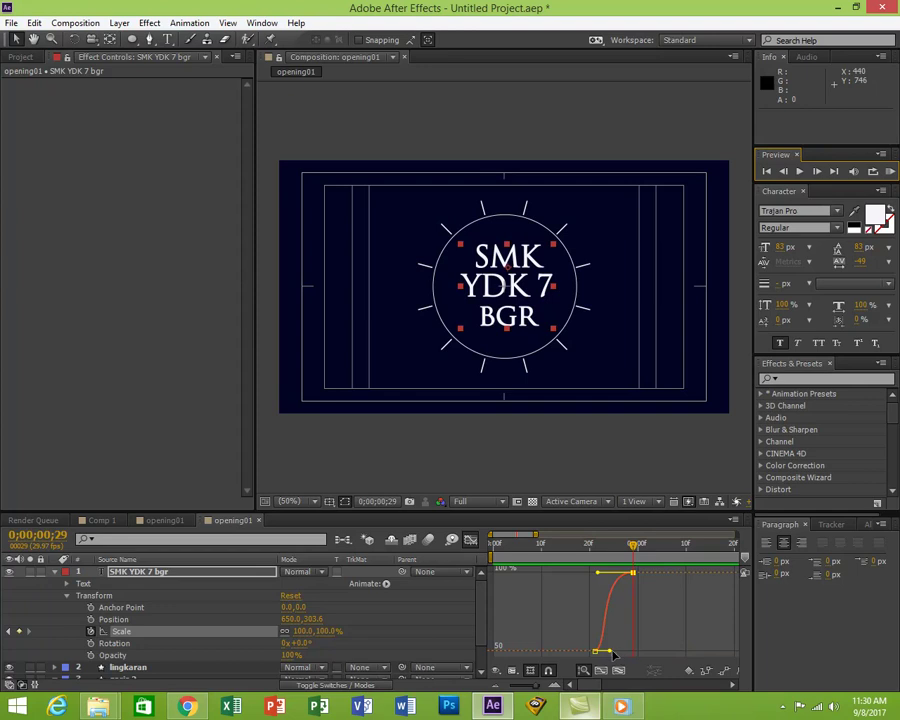
{"action": "left_click_drag", "start_coordinate": [612, 654], "coordinate": [634, 654]}
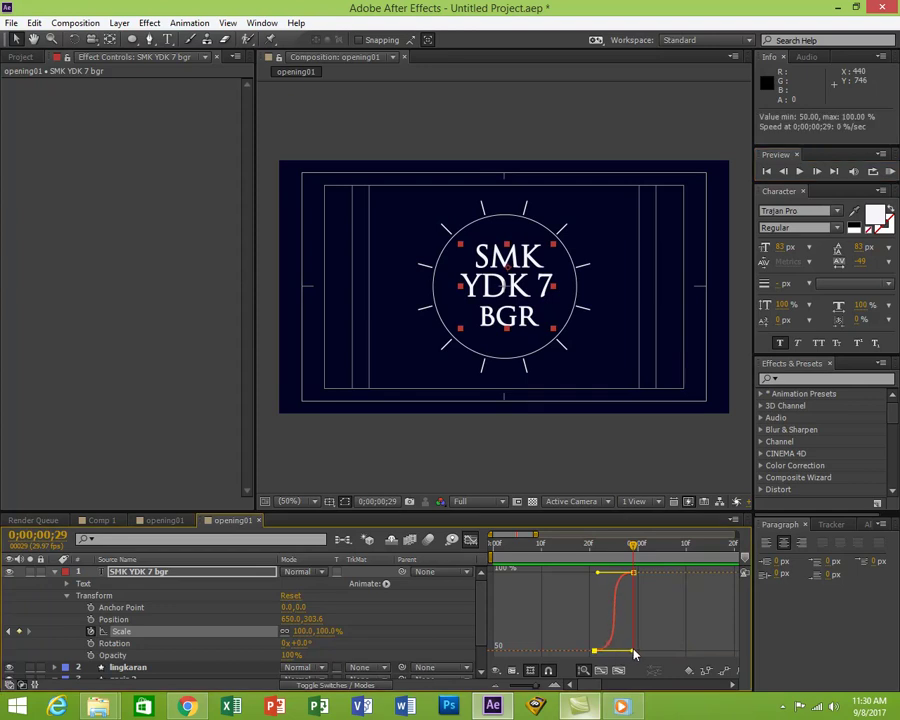
{"action": "left_click", "coordinate": [890, 171]}
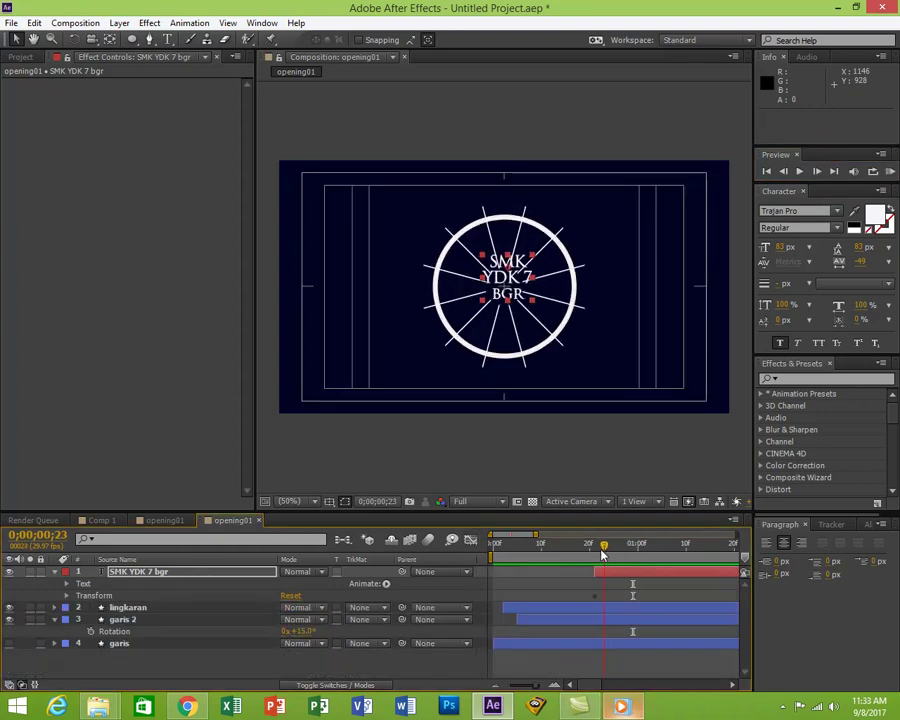
Go to 0;00;01;07 and duplicate the garis 2 line burst layer.
{"action": "left_click_drag", "start_coordinate": [603, 553], "coordinate": [674, 561]}
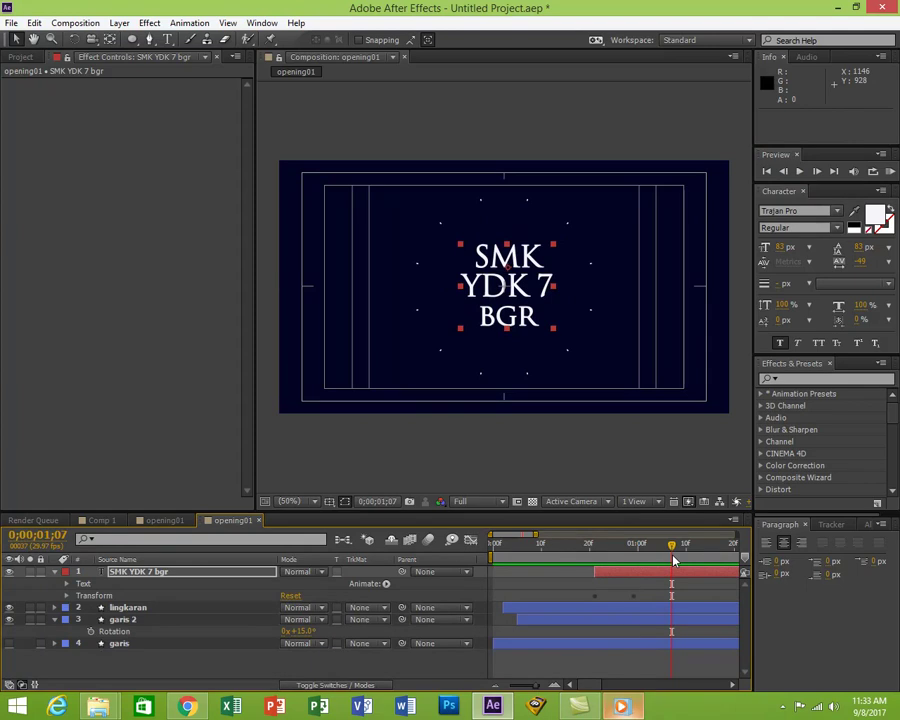
{"action": "left_click", "coordinate": [55, 620]}
{"action": "left_click", "coordinate": [124, 620]}
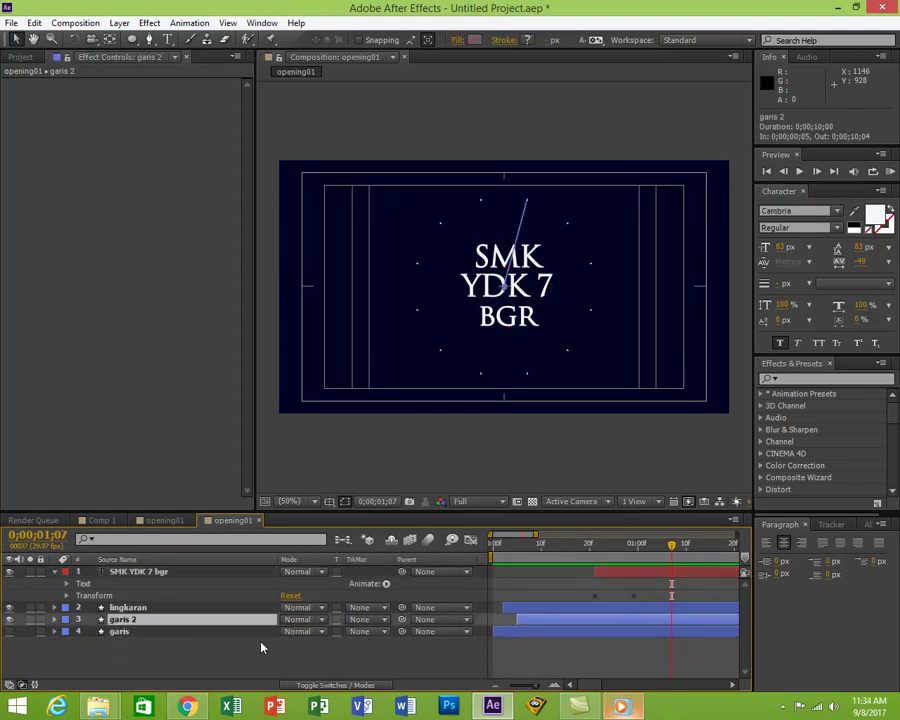
{"action": "key", "text": "ctrl+d"}
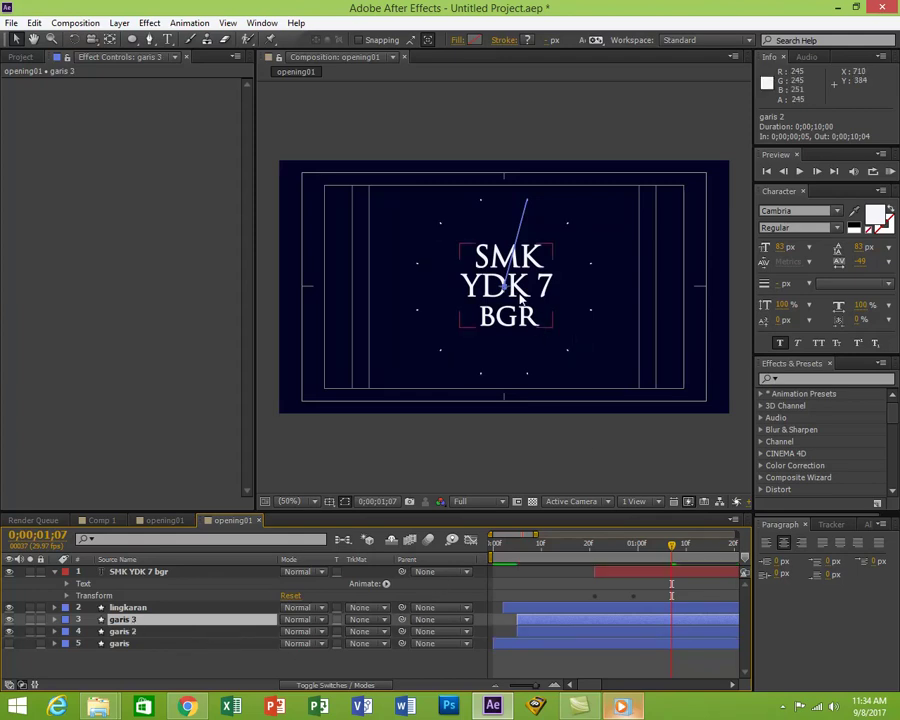
Move the garis 3 burst off-center to Position 770.0, 235.6 and expand the layer's properties.
{"action": "left_click_drag", "start_coordinate": [506, 292], "coordinate": [549, 245]}
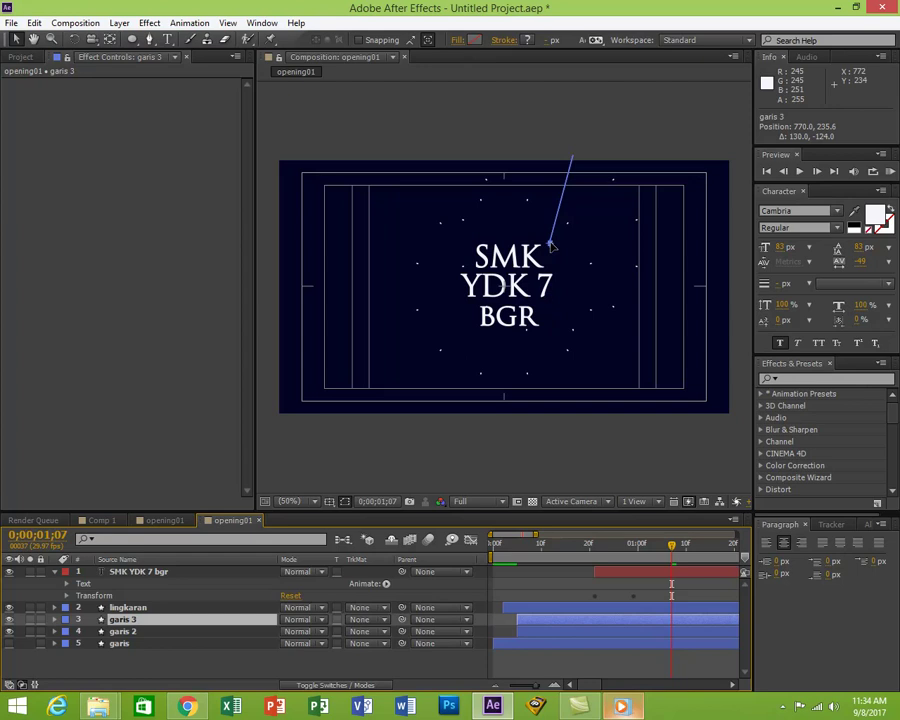
{"action": "key", "text": "Return"}
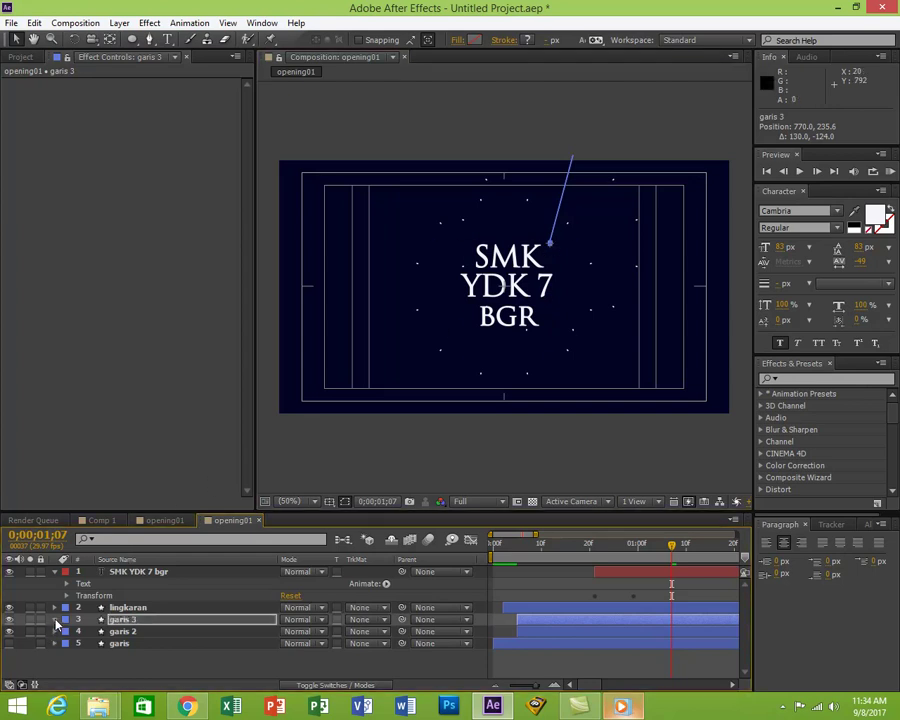
{"action": "left_click", "coordinate": [55, 620]}
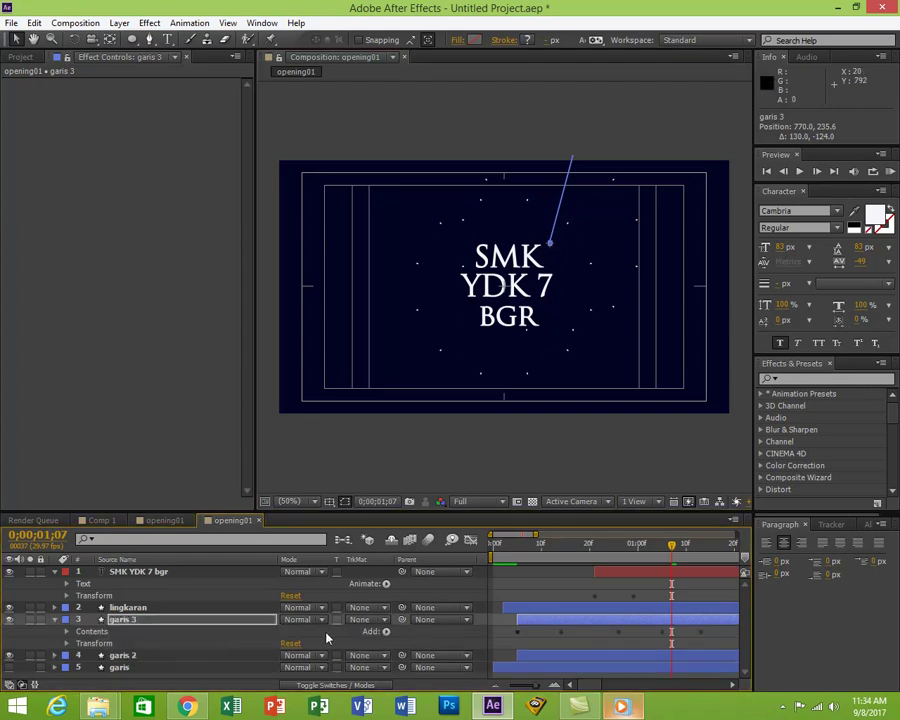
Scale the garis 3 burst down to 37.0% in its Transform properties.
{"action": "left_click", "coordinate": [66, 644]}
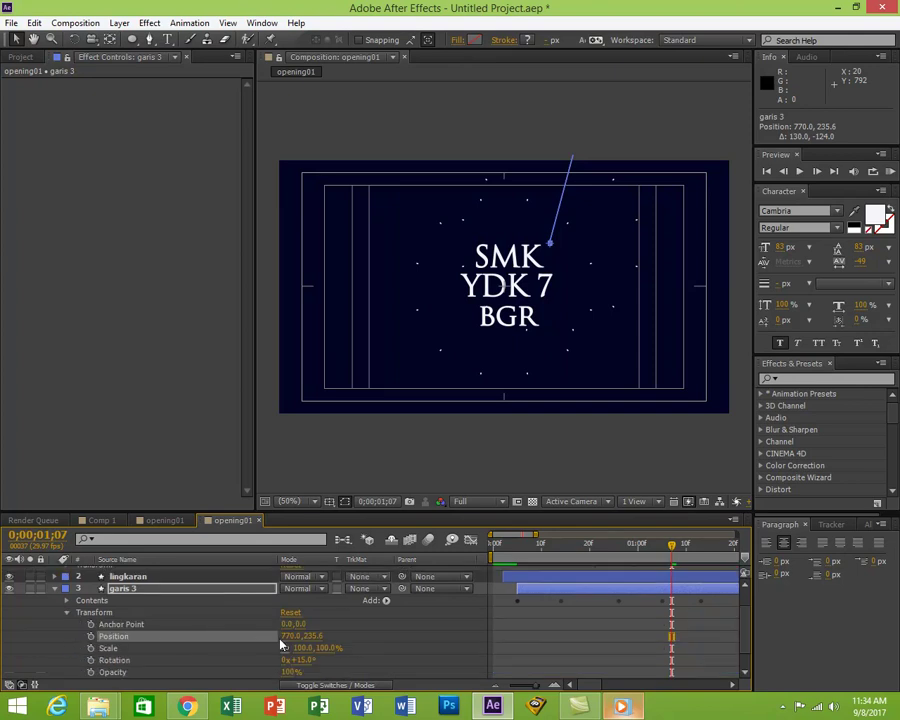
{"action": "left_click_drag", "start_coordinate": [321, 649], "coordinate": [297, 648]}
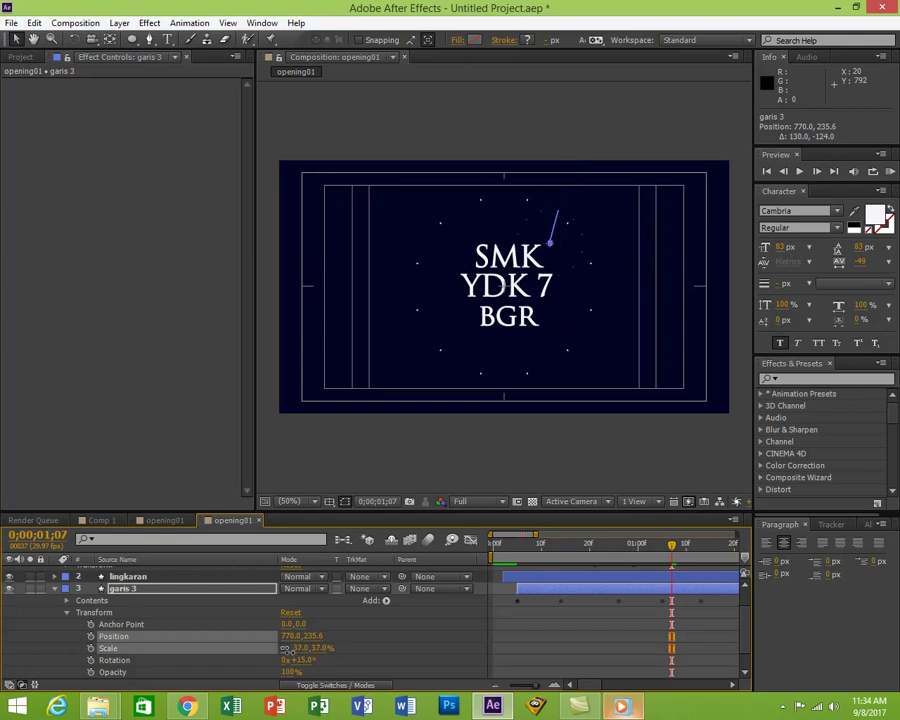
{"action": "left_click_drag", "start_coordinate": [286, 649], "coordinate": [287, 649]}
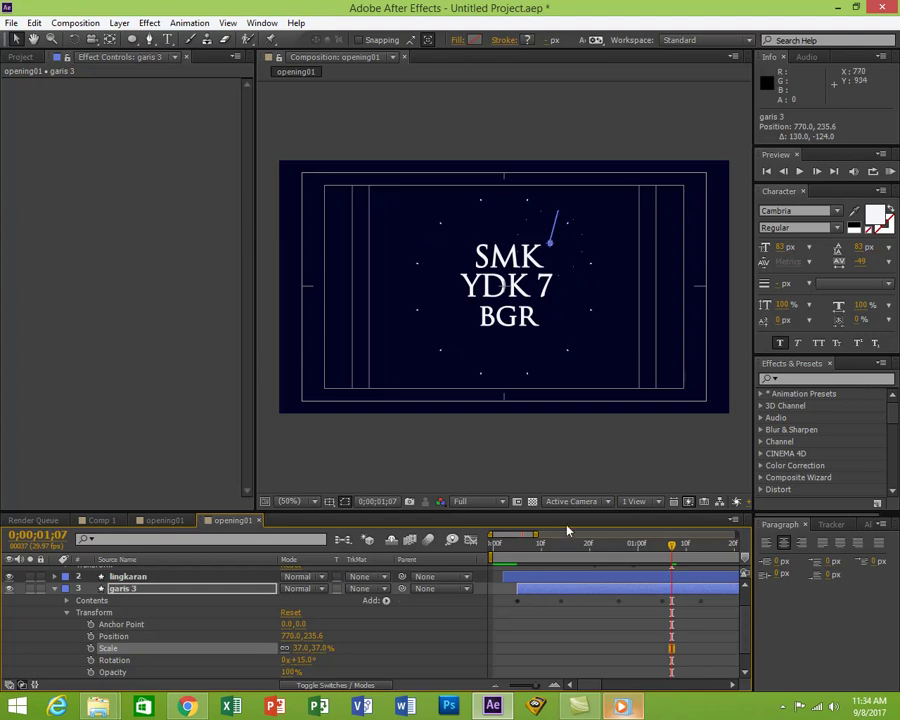
Shift the garis 3 layer in time so it starts at 0;00;01;06, previewing the animation to judge the timing.
{"action": "left_click_drag", "start_coordinate": [538, 588], "coordinate": [681, 593]}
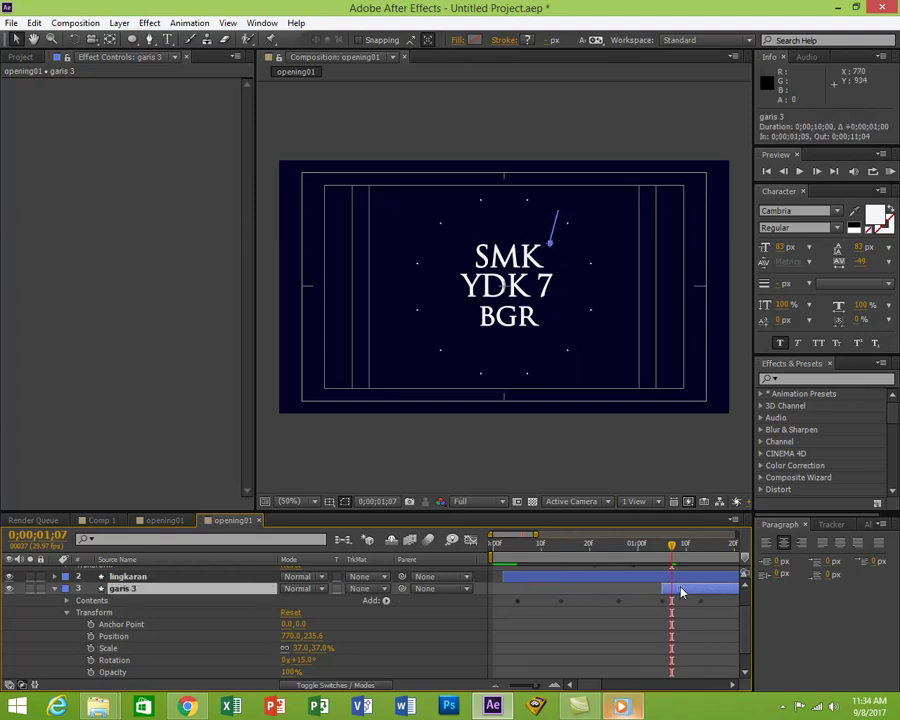
{"action": "mouse_move", "coordinate": [672, 543]}
{"action": "left_mouse_down"}
{"action": "mouse_move", "coordinate": [623, 544]}
{"action": "mouse_move", "coordinate": [716, 544]}
{"action": "mouse_move", "coordinate": [767, 556]}
{"action": "mouse_move", "coordinate": [460, 532]}
{"action": "mouse_move", "coordinate": [600, 532]}
{"action": "mouse_move", "coordinate": [442, 526]}
{"action": "mouse_move", "coordinate": [682, 543]}
{"action": "mouse_move", "coordinate": [667, 543]}
{"action": "left_mouse_up"}
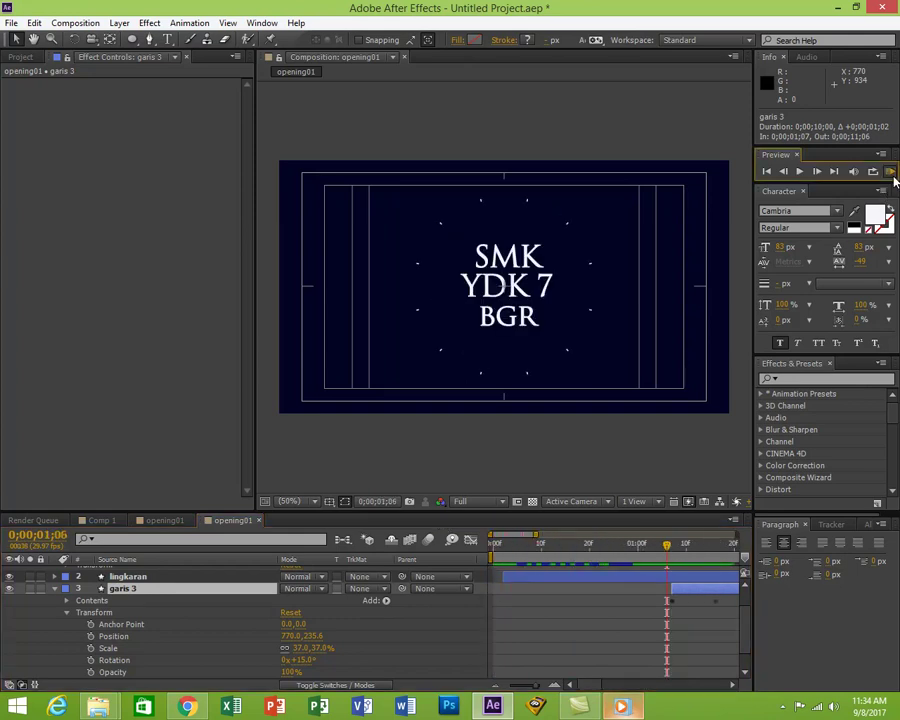
{"action": "left_click", "coordinate": [890, 171]}
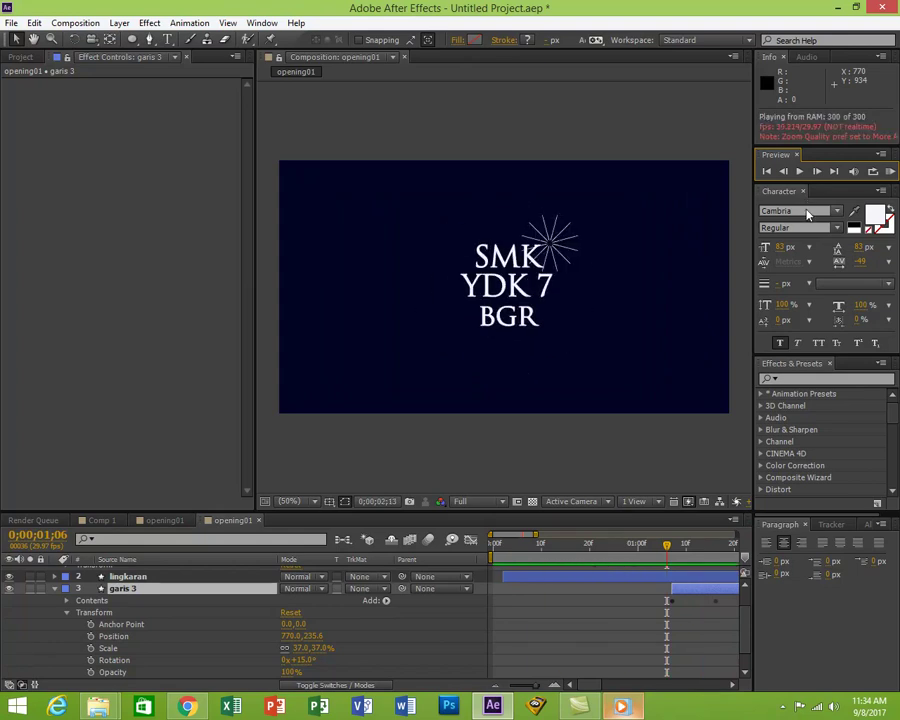
{"action": "left_click", "coordinate": [890, 171]}
{"action": "left_click_drag", "start_coordinate": [685, 596], "coordinate": [674, 592]}
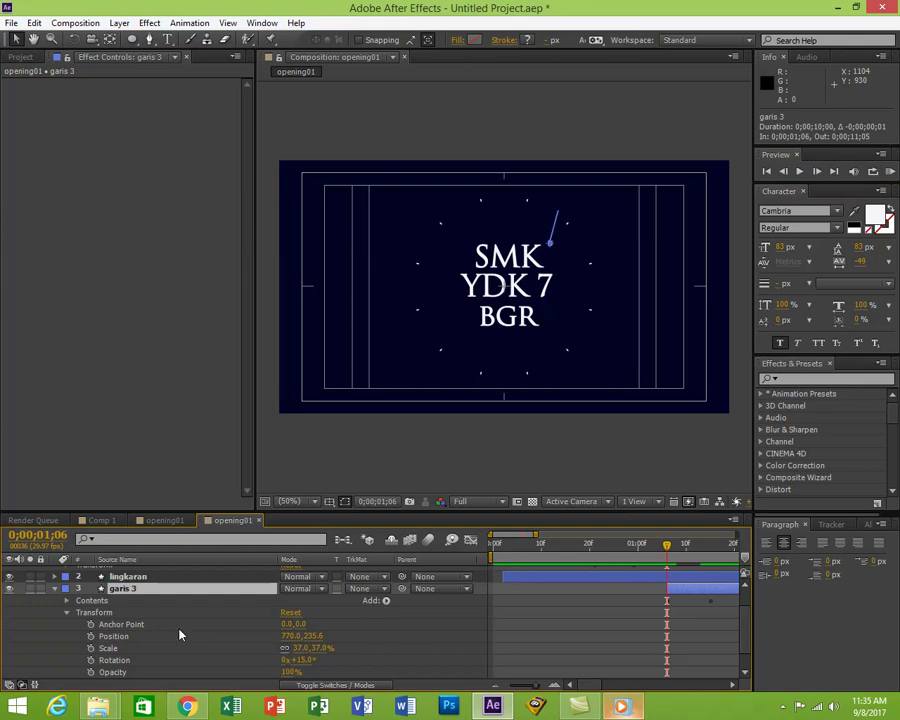
Duplicate the garis 3 layer and move the copy to the lower-left of the title at Position 558.0, 479.6.
{"action": "left_click", "coordinate": [56, 590]}
{"action": "left_click", "coordinate": [117, 620]}
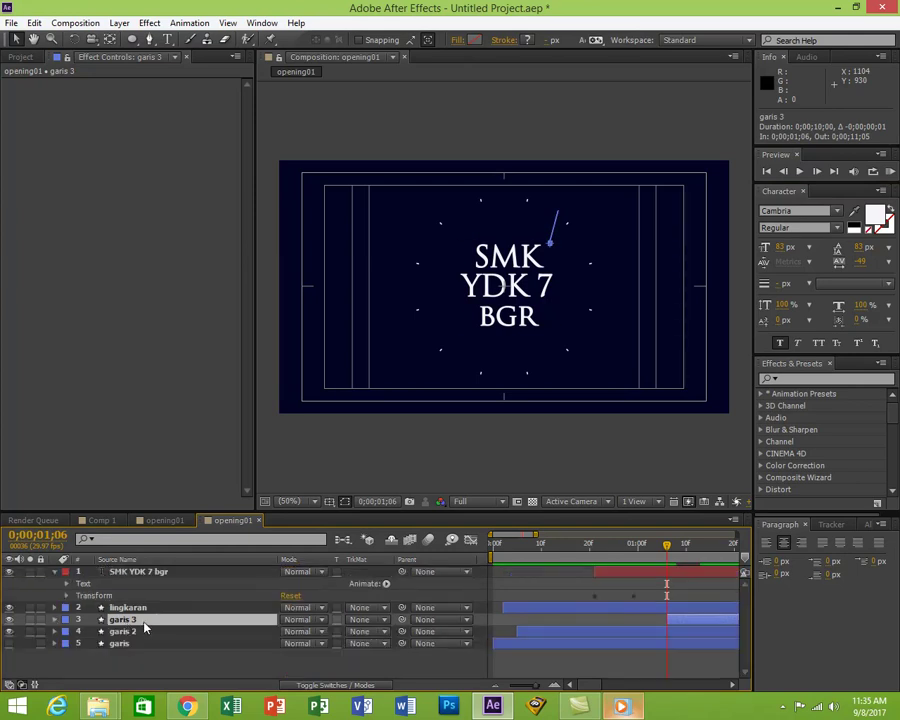
{"action": "key", "text": "ctrl+d"}
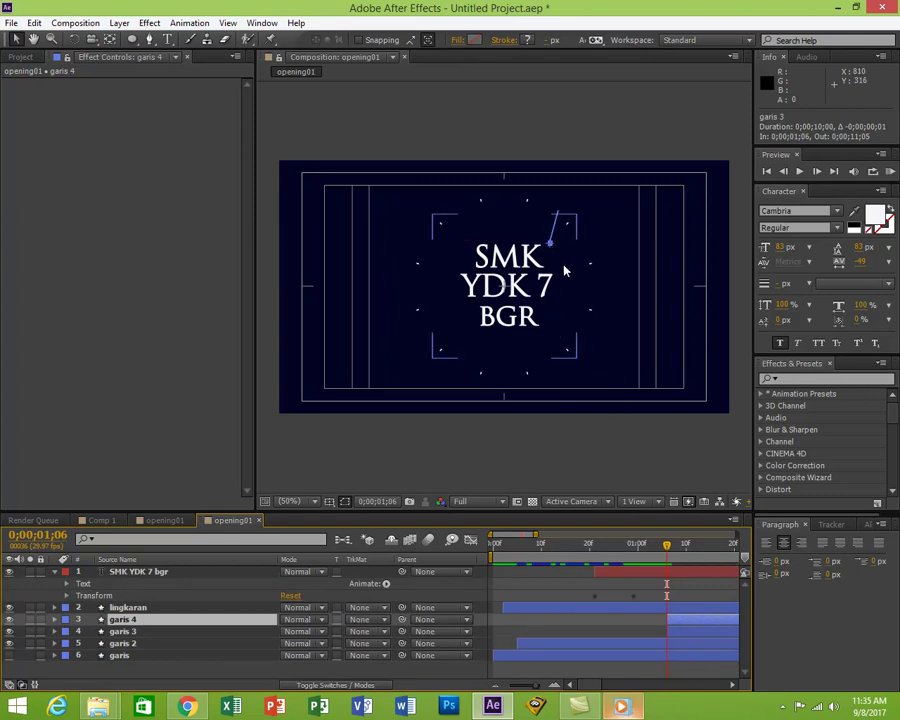
{"action": "left_click_drag", "start_coordinate": [551, 249], "coordinate": [477, 331]}
{"action": "left_click", "coordinate": [477, 334]}
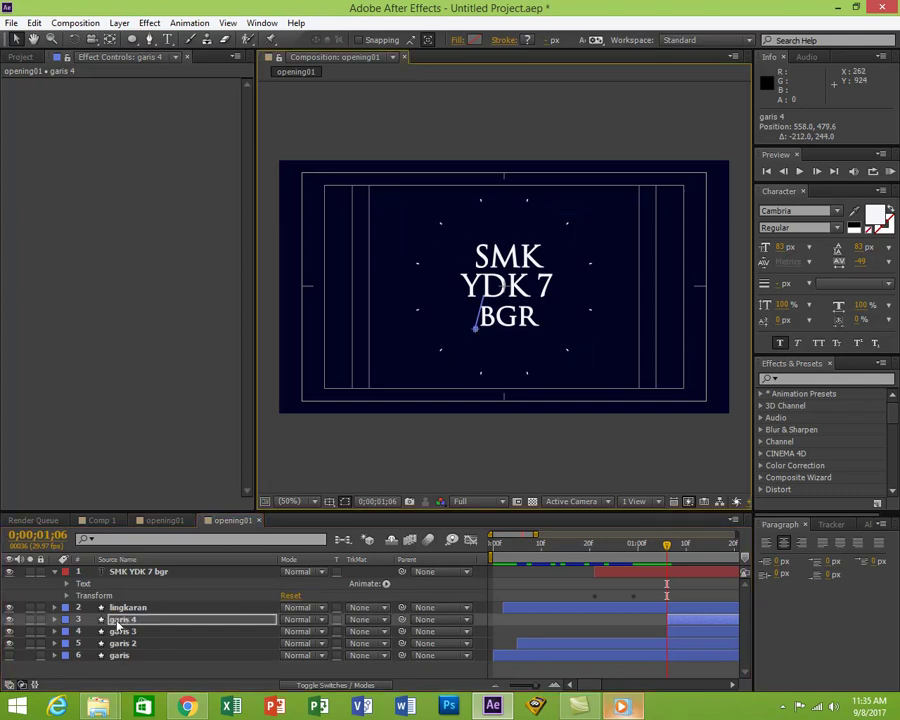
Set garis 4's Stroke Width to 8.0 at 0;00;01;06, then collapse its property groups.
{"action": "left_click", "coordinate": [55, 620]}
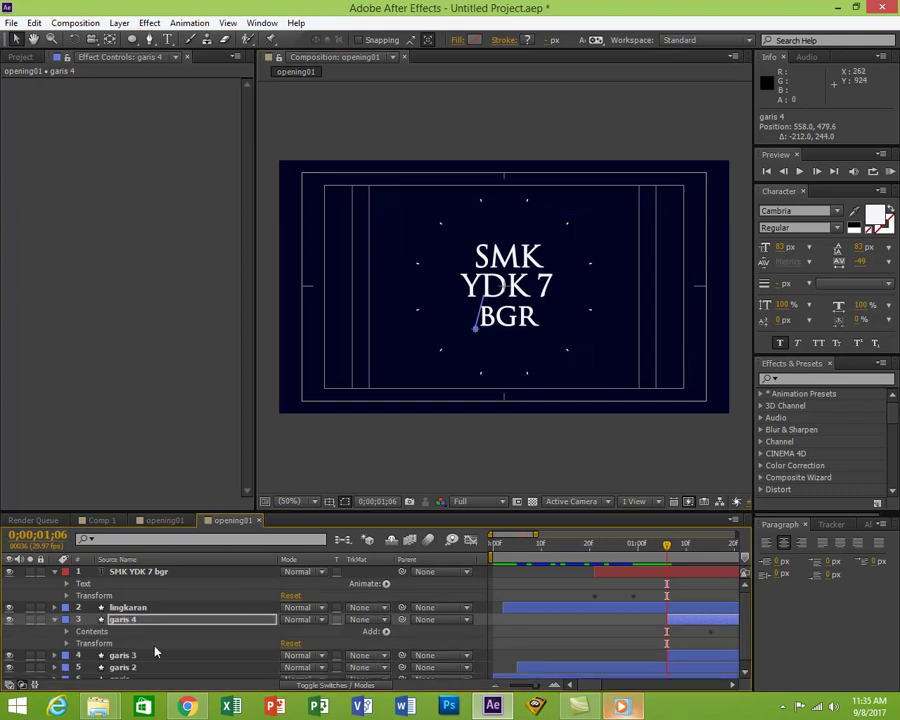
{"action": "left_click", "coordinate": [67, 644]}
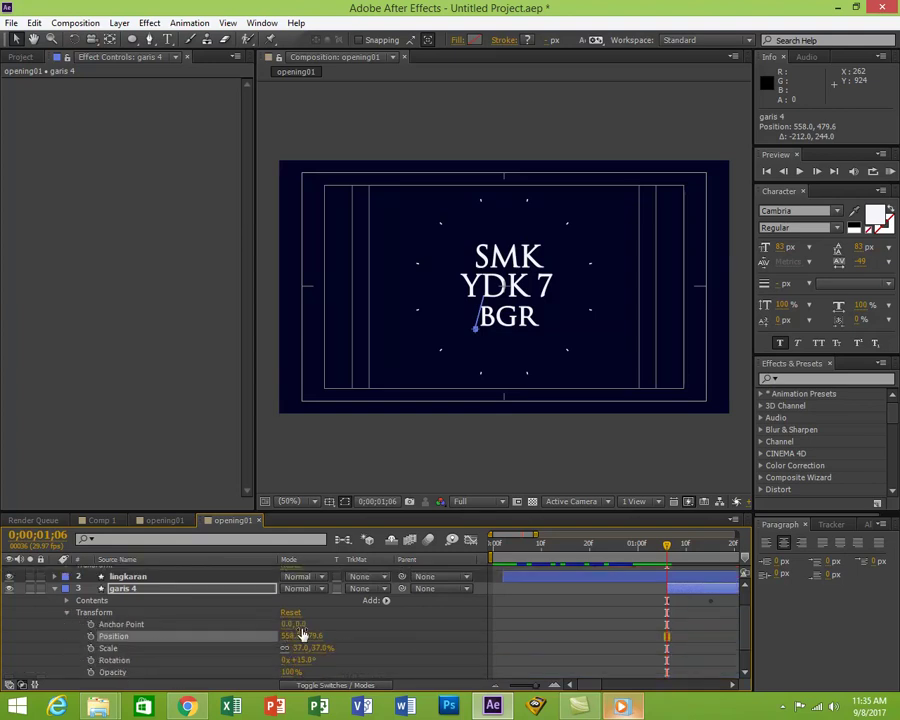
{"action": "left_click", "coordinate": [67, 601]}
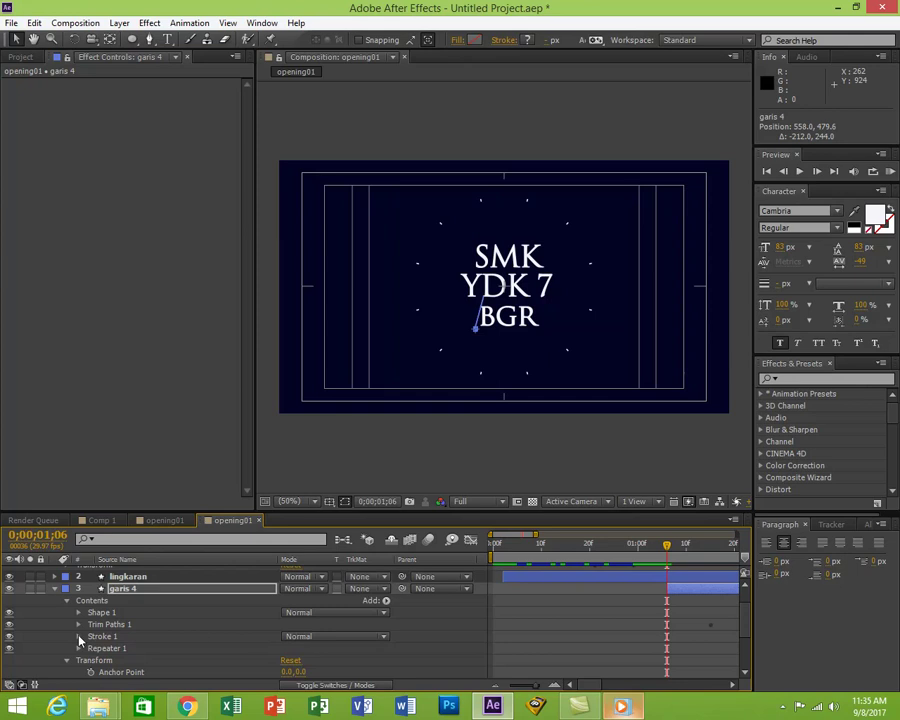
{"action": "left_click", "coordinate": [79, 636]}
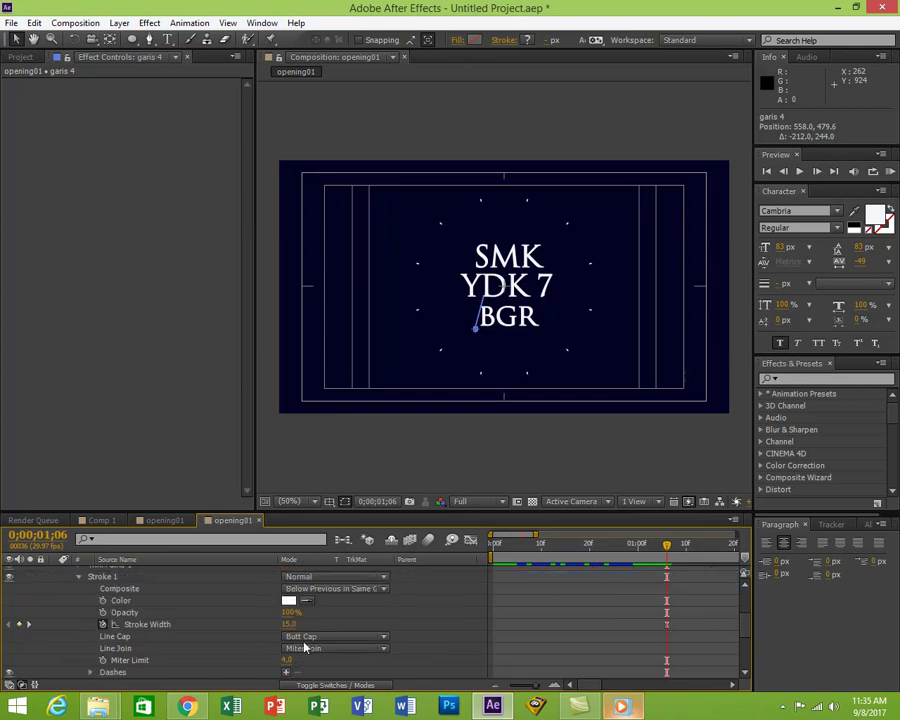
{"action": "scroll", "coordinate": [304, 646], "scroll_direction": "down", "scroll_amount": 3}
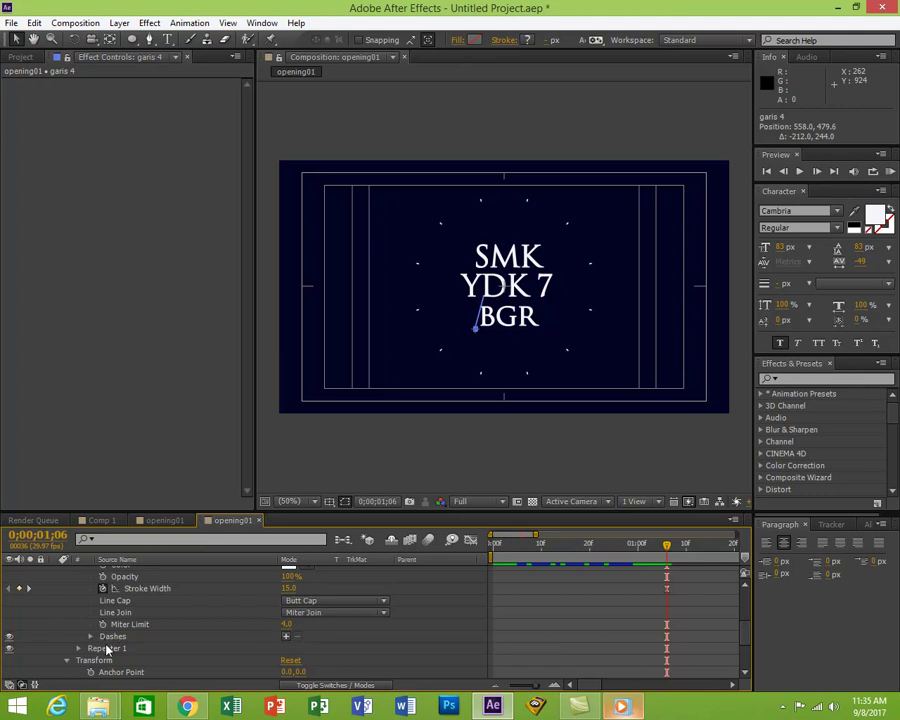
{"action": "left_click_drag", "start_coordinate": [285, 588], "coordinate": [296, 586]}
{"action": "left_click", "coordinate": [289, 588]}
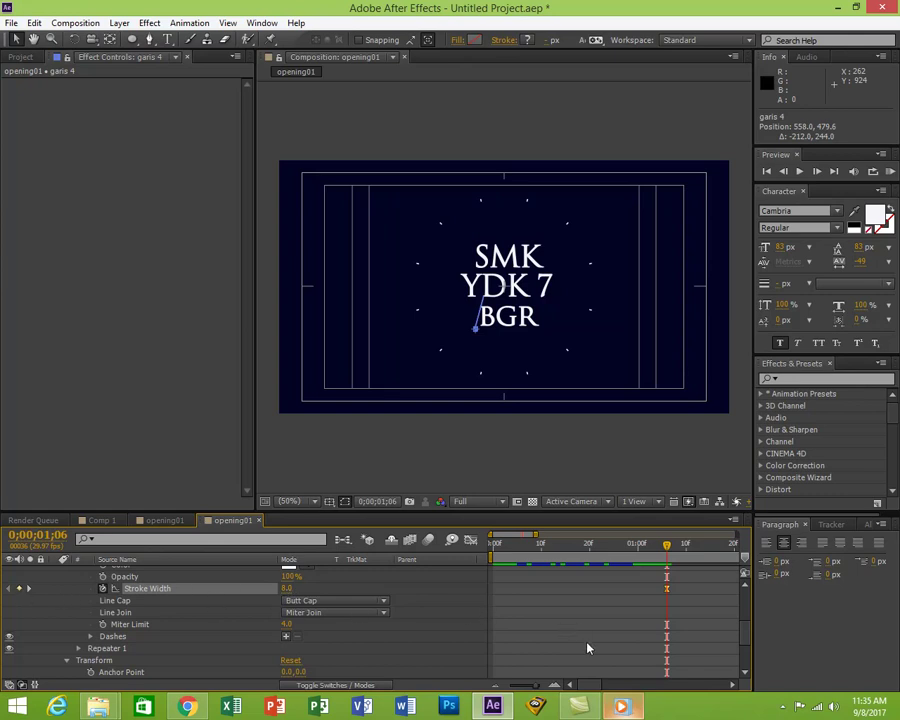
{"action": "scroll", "coordinate": [744, 635], "scroll_direction": "up", "scroll_amount": 3}
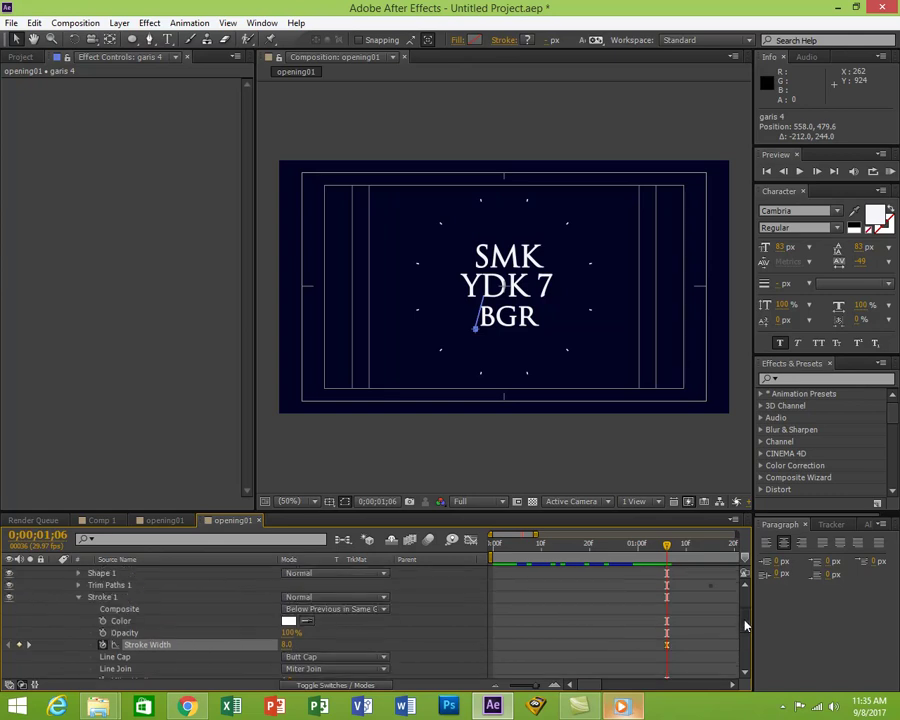
{"action": "left_click", "coordinate": [79, 597]}
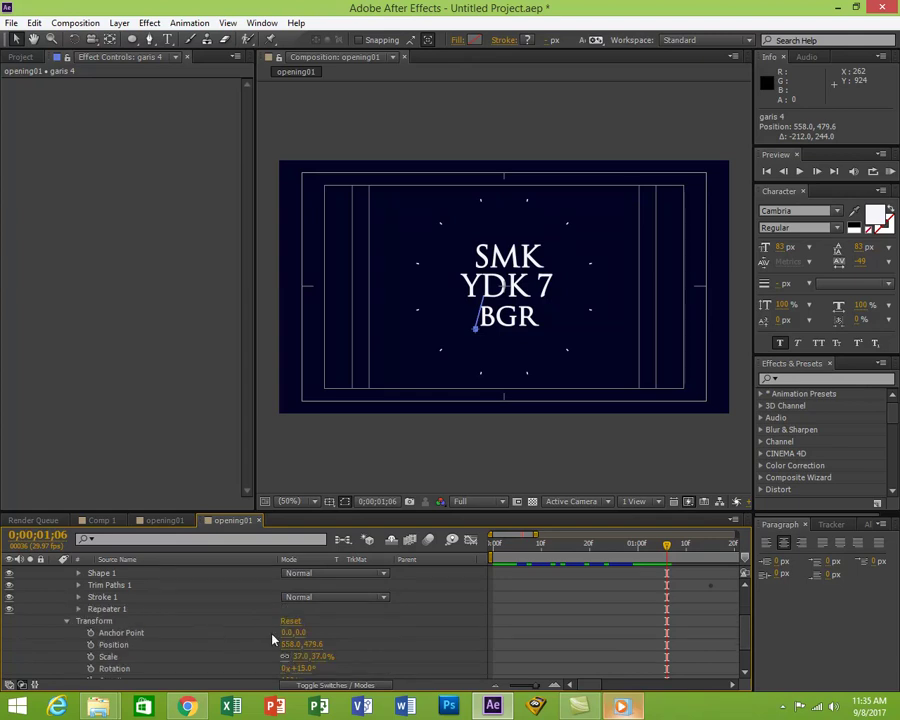
{"action": "left_click", "coordinate": [67, 622]}
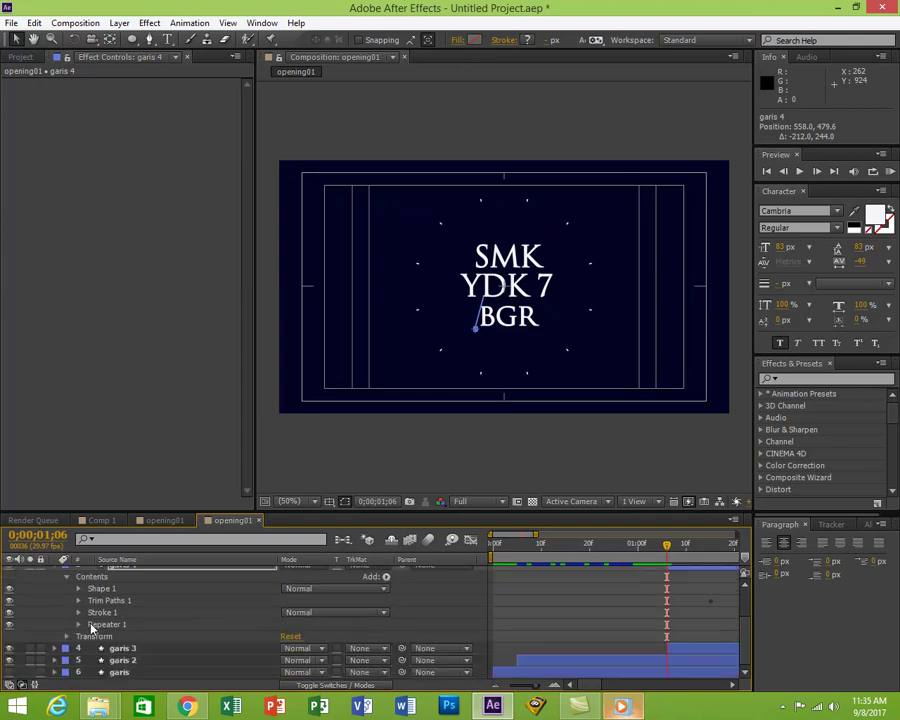
{"action": "left_click", "coordinate": [66, 577]}
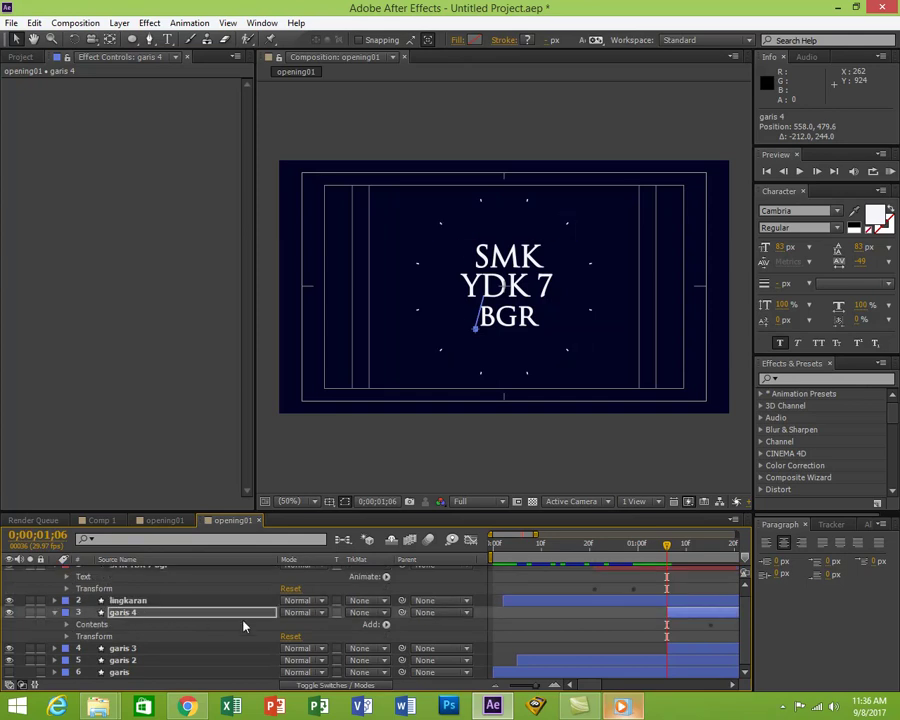
Scale the garis 4 burst up to 52.0% in its Transform properties.
{"action": "left_click", "coordinate": [67, 638]}
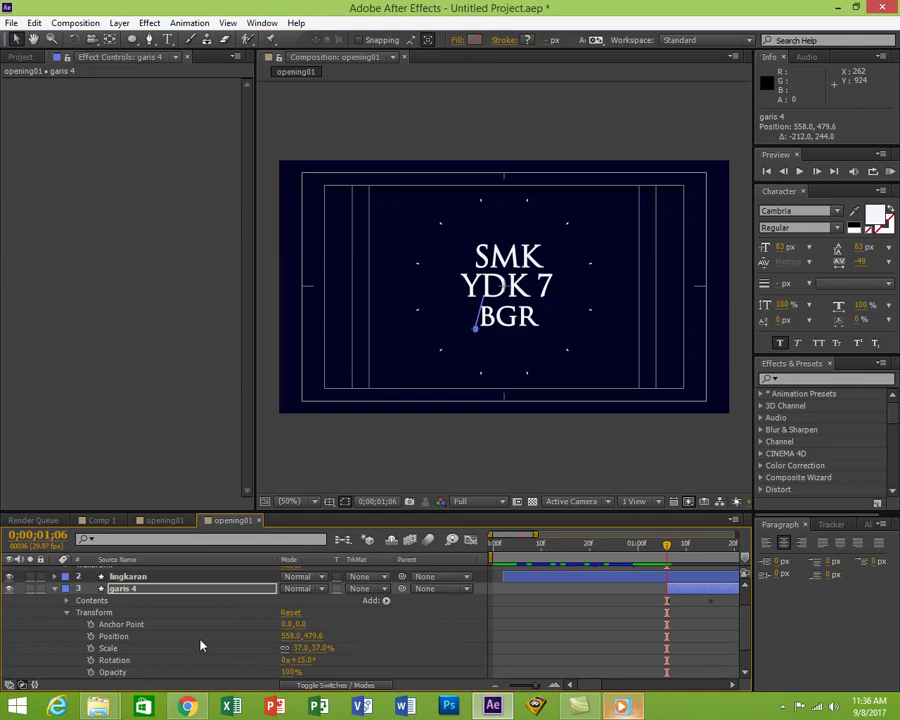
{"action": "key", "text": "Return"}
{"action": "left_click", "coordinate": [296, 648]}
{"action": "left_click", "coordinate": [335, 652]}
{"action": "mouse_move", "coordinate": [329, 648]}
{"action": "left_mouse_down"}
{"action": "mouse_move", "coordinate": [349, 648]}
{"action": "mouse_move", "coordinate": [340, 648]}
{"action": "left_mouse_up"}
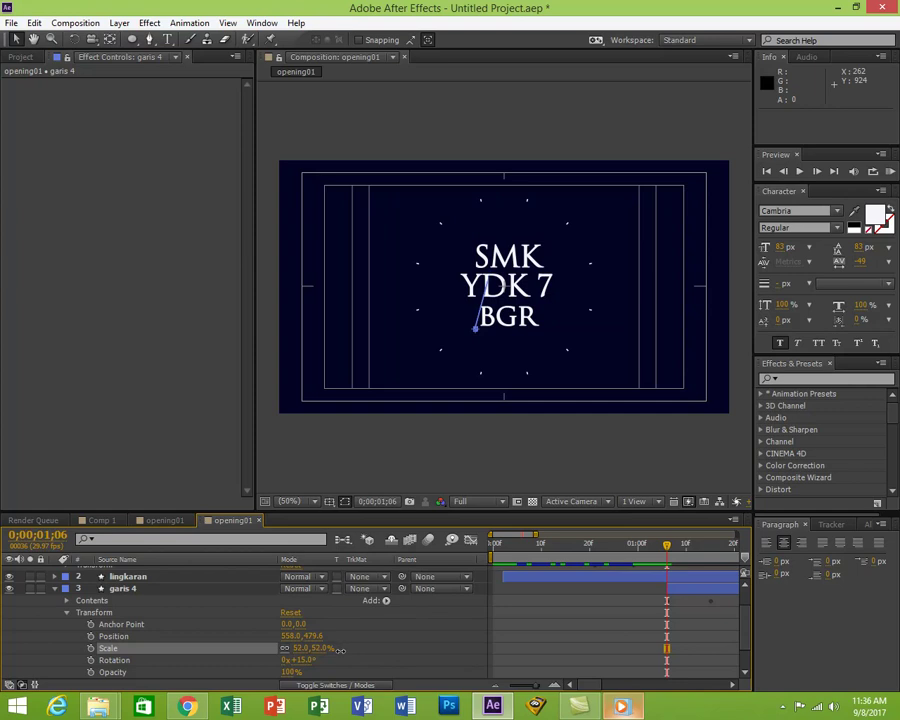
Extend the visible timeline range to 0;00;07;06, collapse garis 4's properties and keep that layer selected.
{"action": "left_click", "coordinate": [683, 596]}
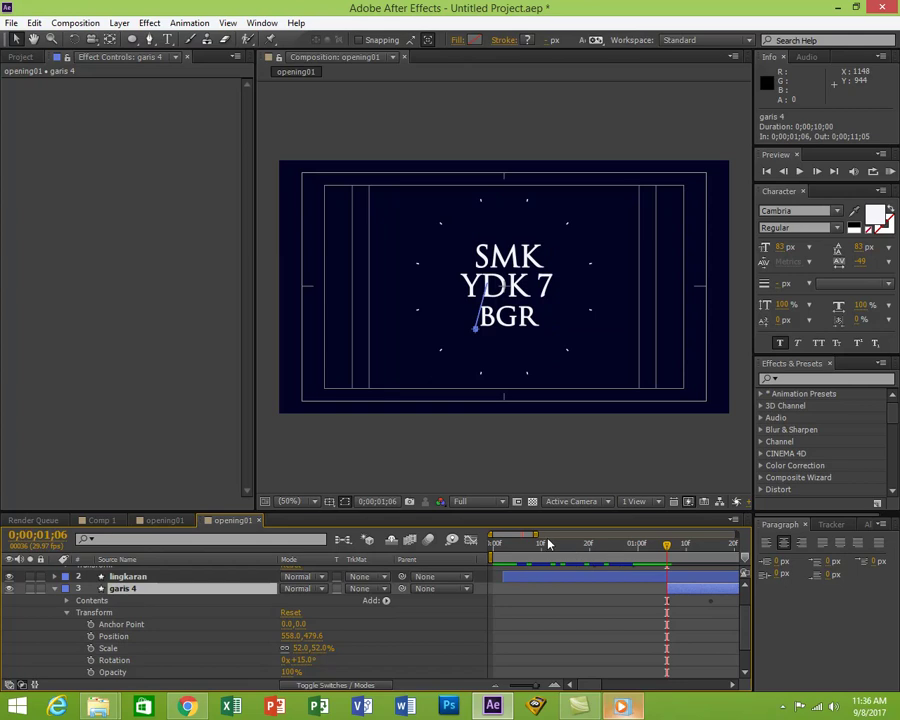
{"action": "left_click_drag", "start_coordinate": [541, 537], "coordinate": [670, 541]}
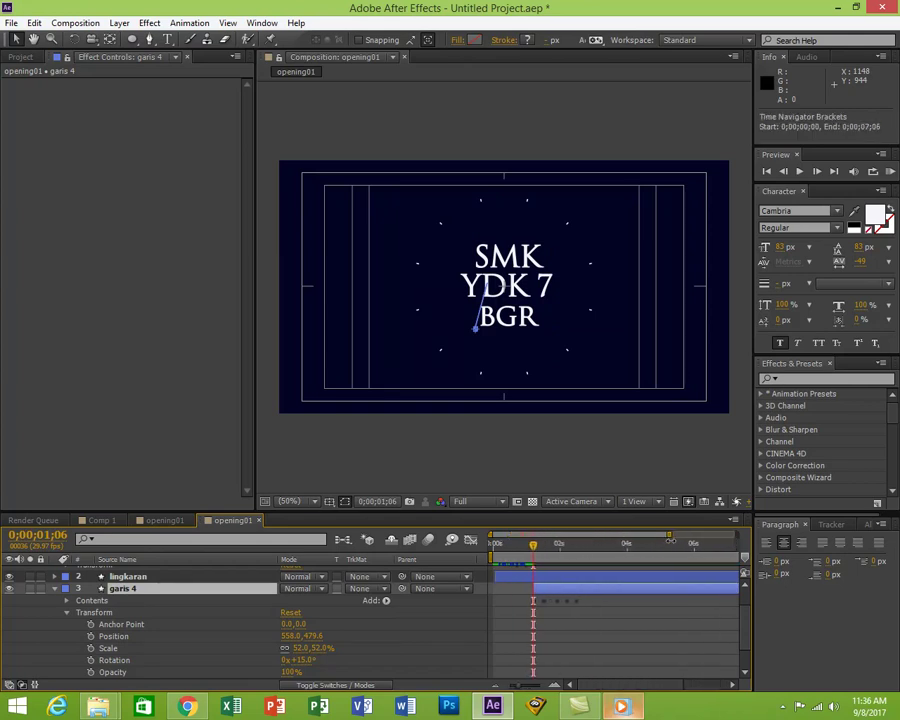
{"action": "left_click", "coordinate": [55, 589]}
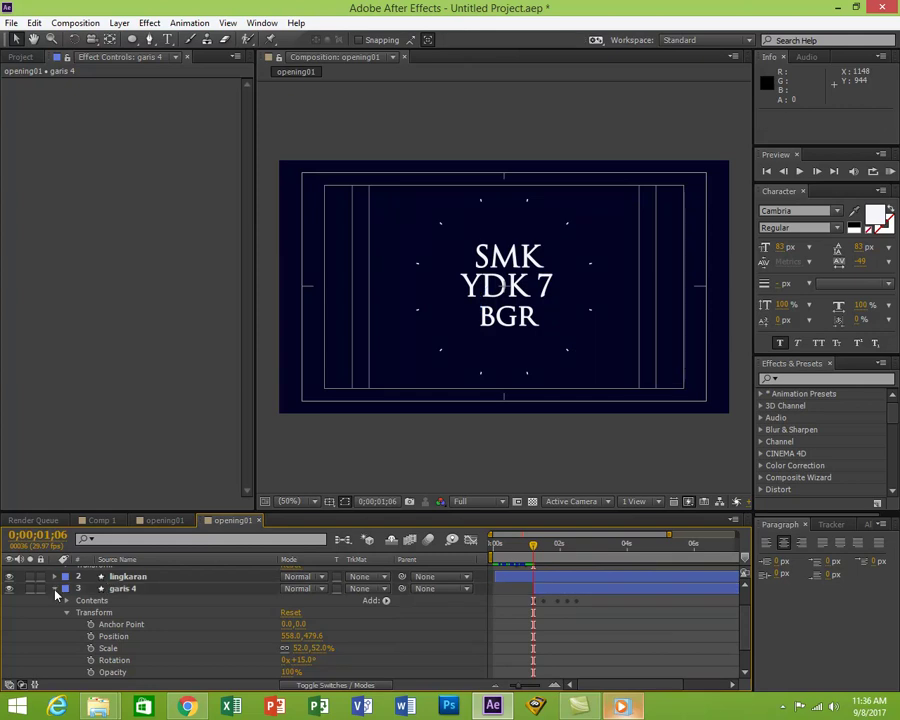
{"action": "left_click", "coordinate": [68, 594]}
{"action": "left_click", "coordinate": [476, 641]}
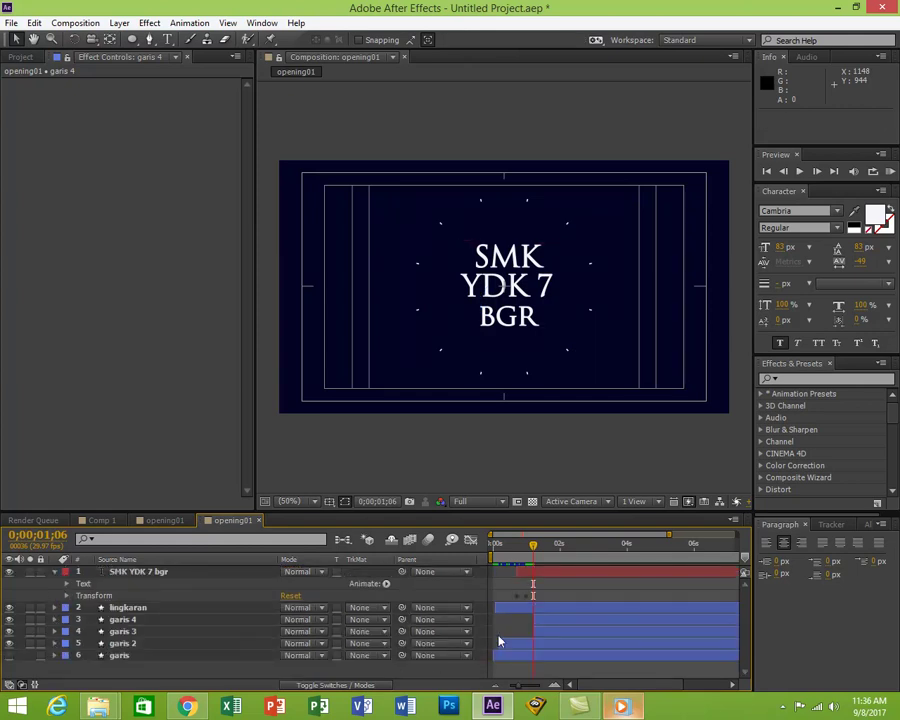
{"action": "left_click", "coordinate": [146, 622]}
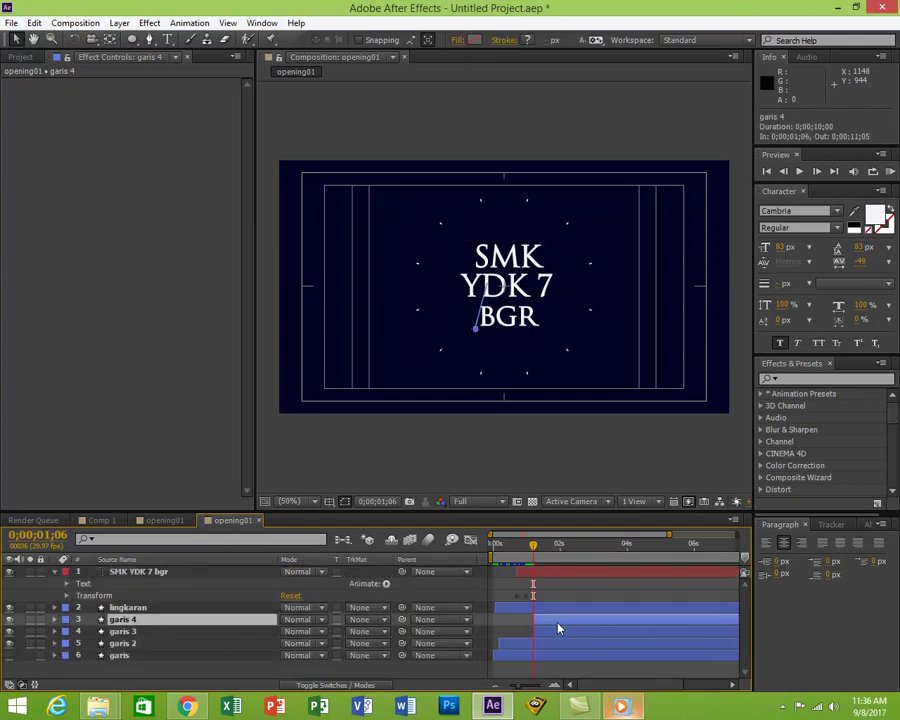
Play a RAM preview of the full composition repeatedly to check the timing of the title and offset bursts.
{"action": "left_click", "coordinate": [891, 172]}
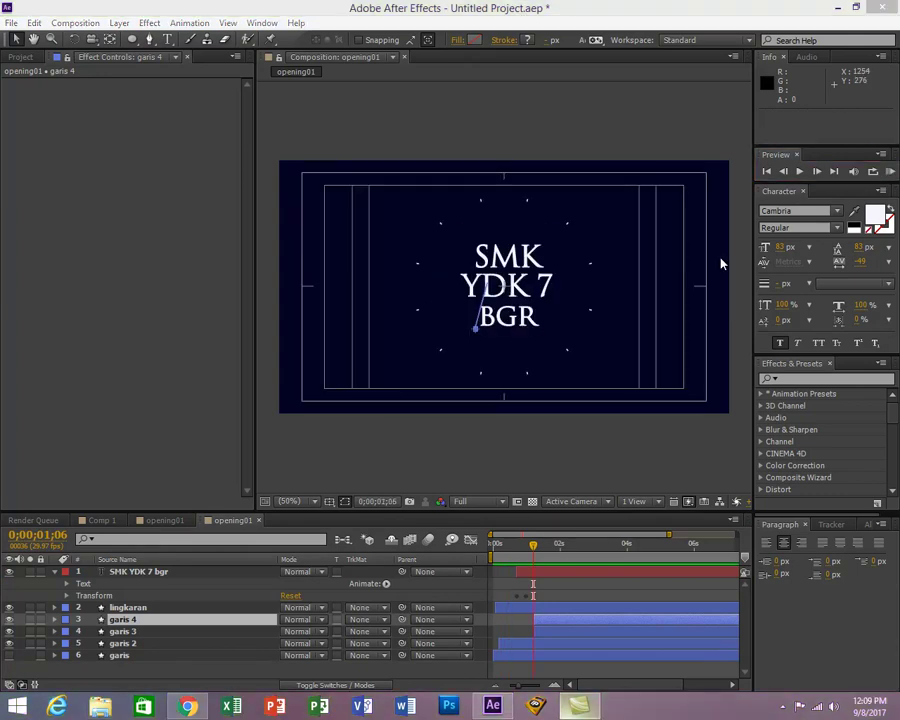
{"action": "left_click", "coordinate": [889, 171]}
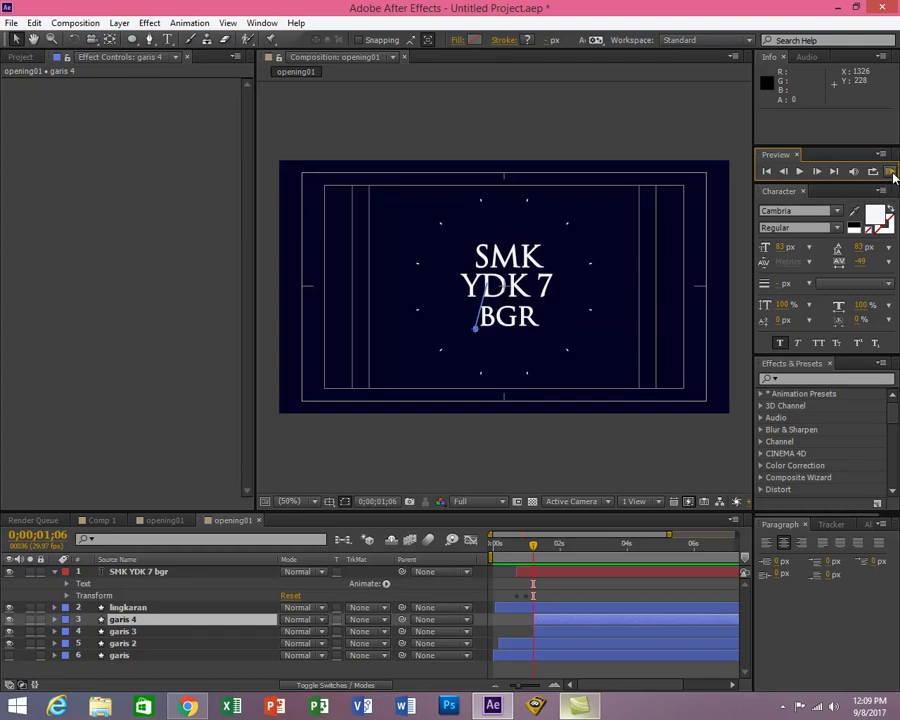
{"action": "left_click", "coordinate": [890, 172]}
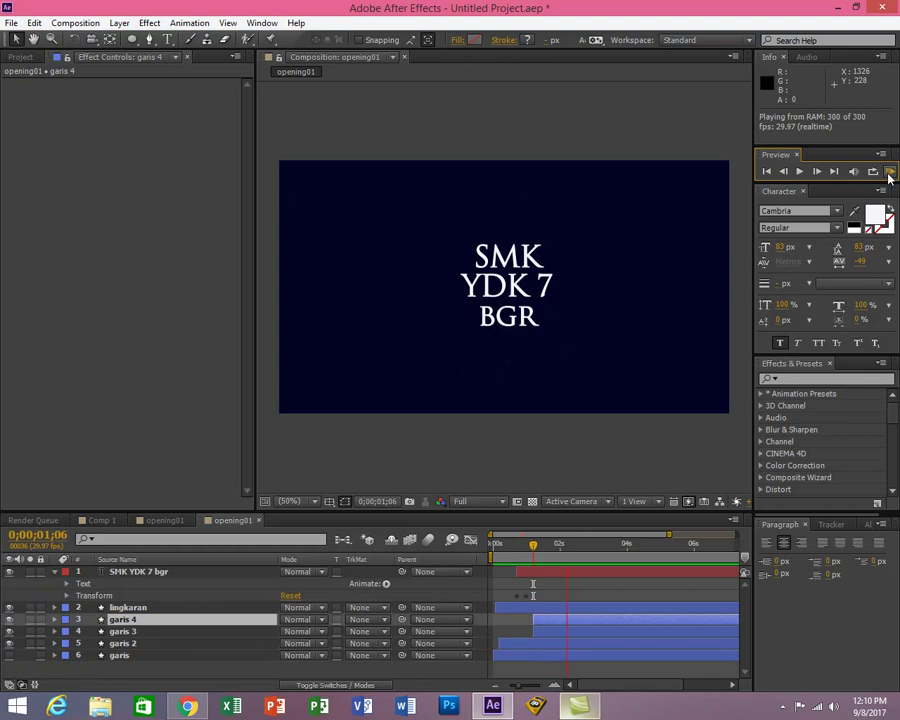
{"action": "left_click", "coordinate": [890, 174]}
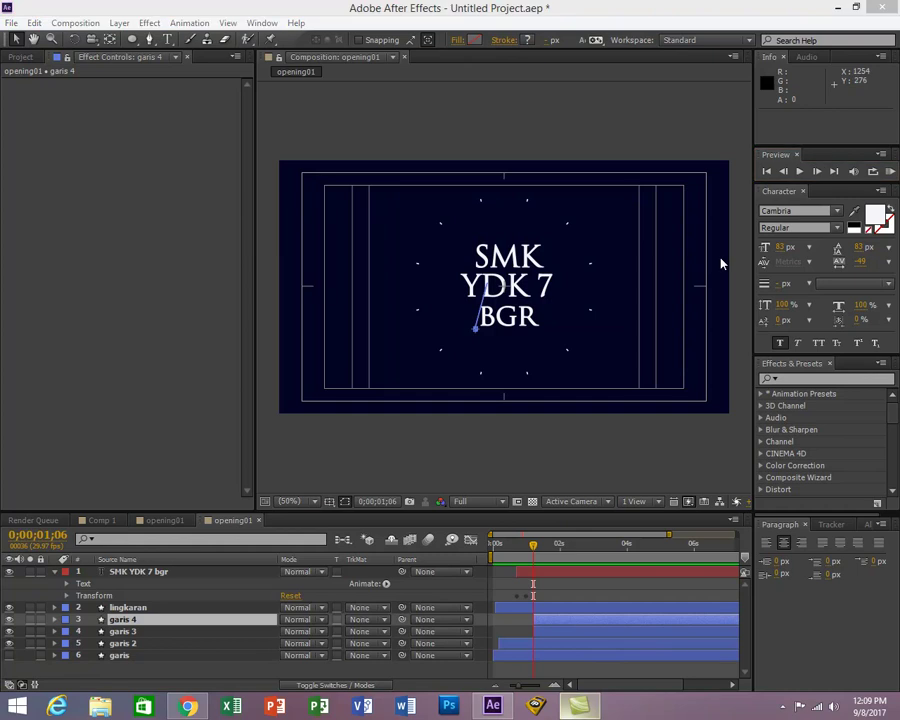
{"action": "left_click", "coordinate": [892, 174]}
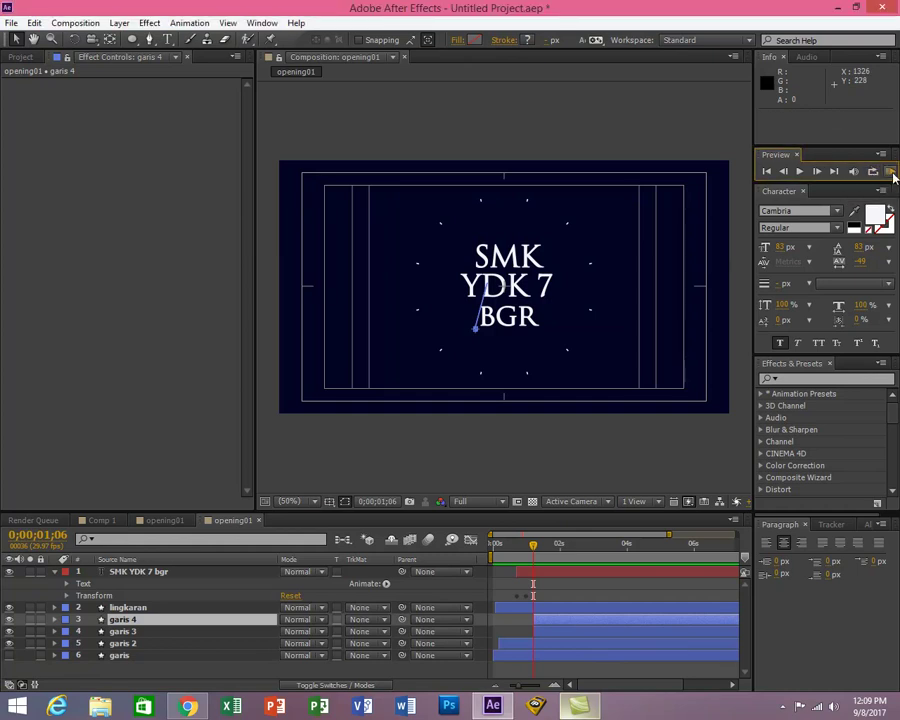
{"action": "left_click", "coordinate": [892, 174]}
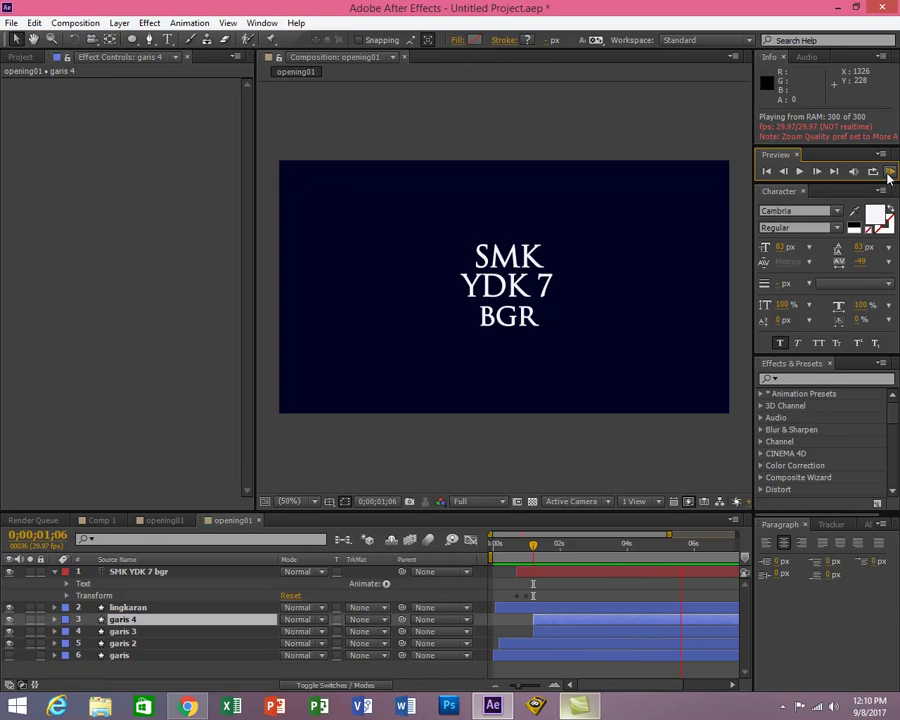
{"action": "left_click", "coordinate": [890, 176]}
{"action": "left_click", "coordinate": [890, 176]}
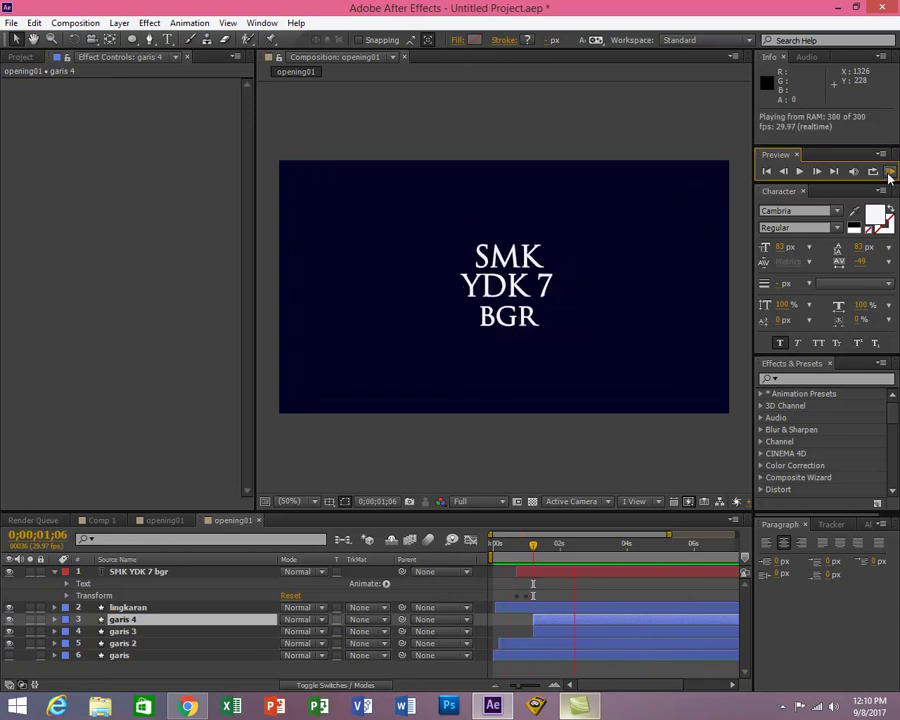
{"action": "left_click", "coordinate": [890, 176]}
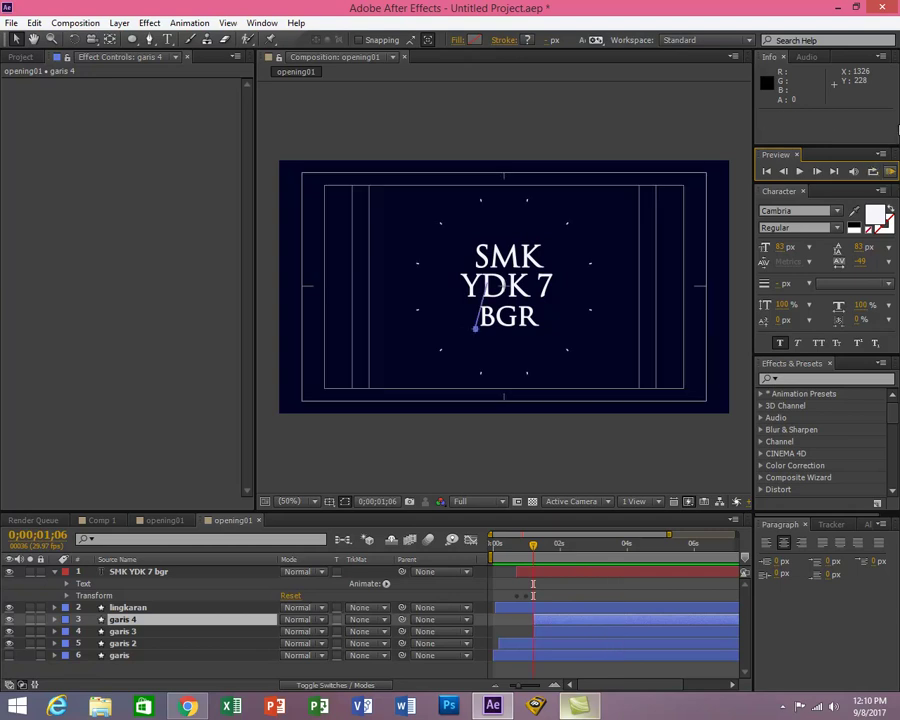